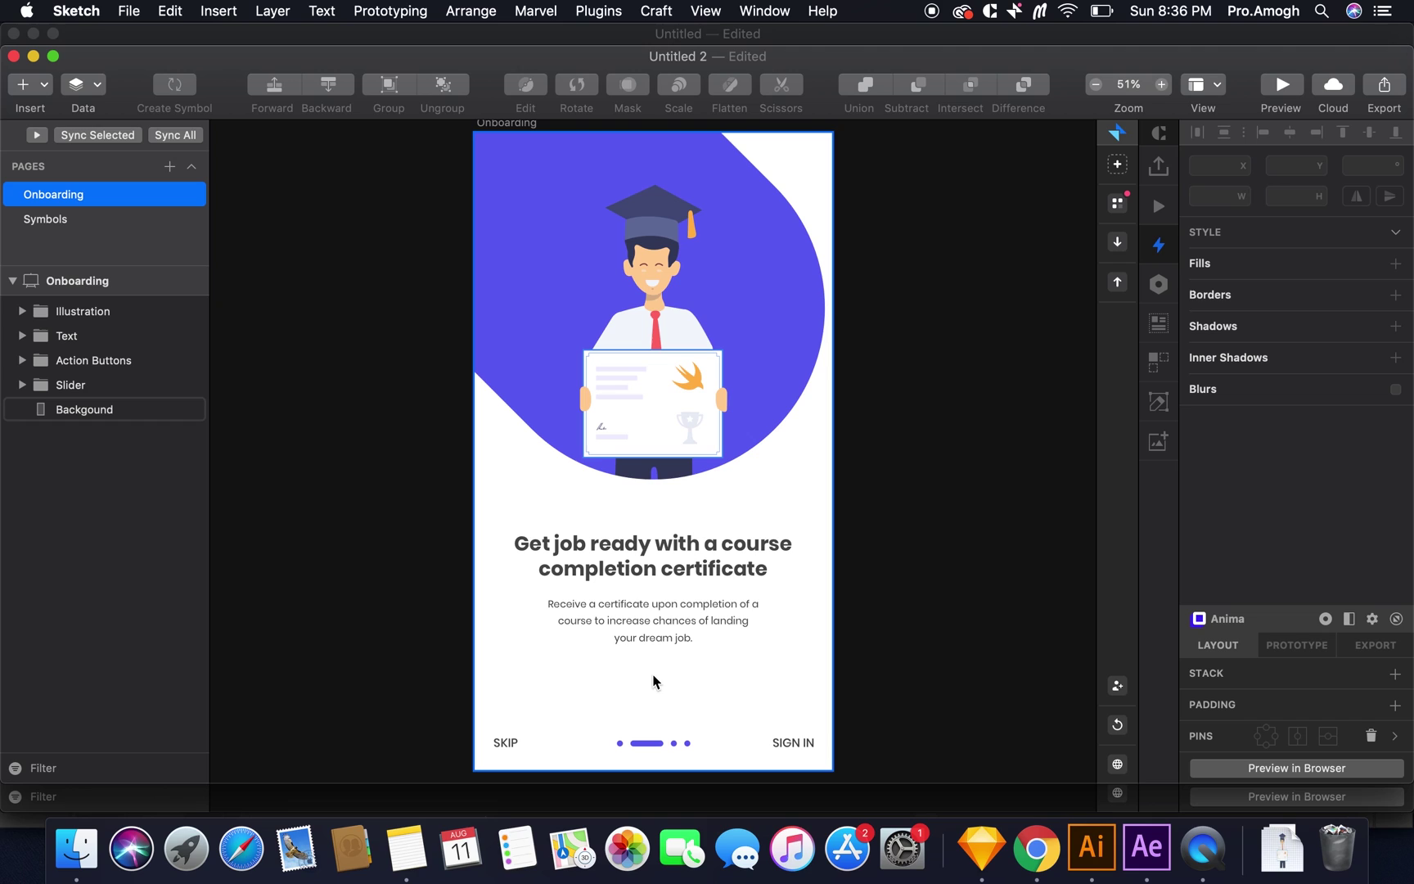
Step: Switch to Illustrator and save the graduate artwork as Onboarding Illustration.ai in the Documents folder
click(846, 451)
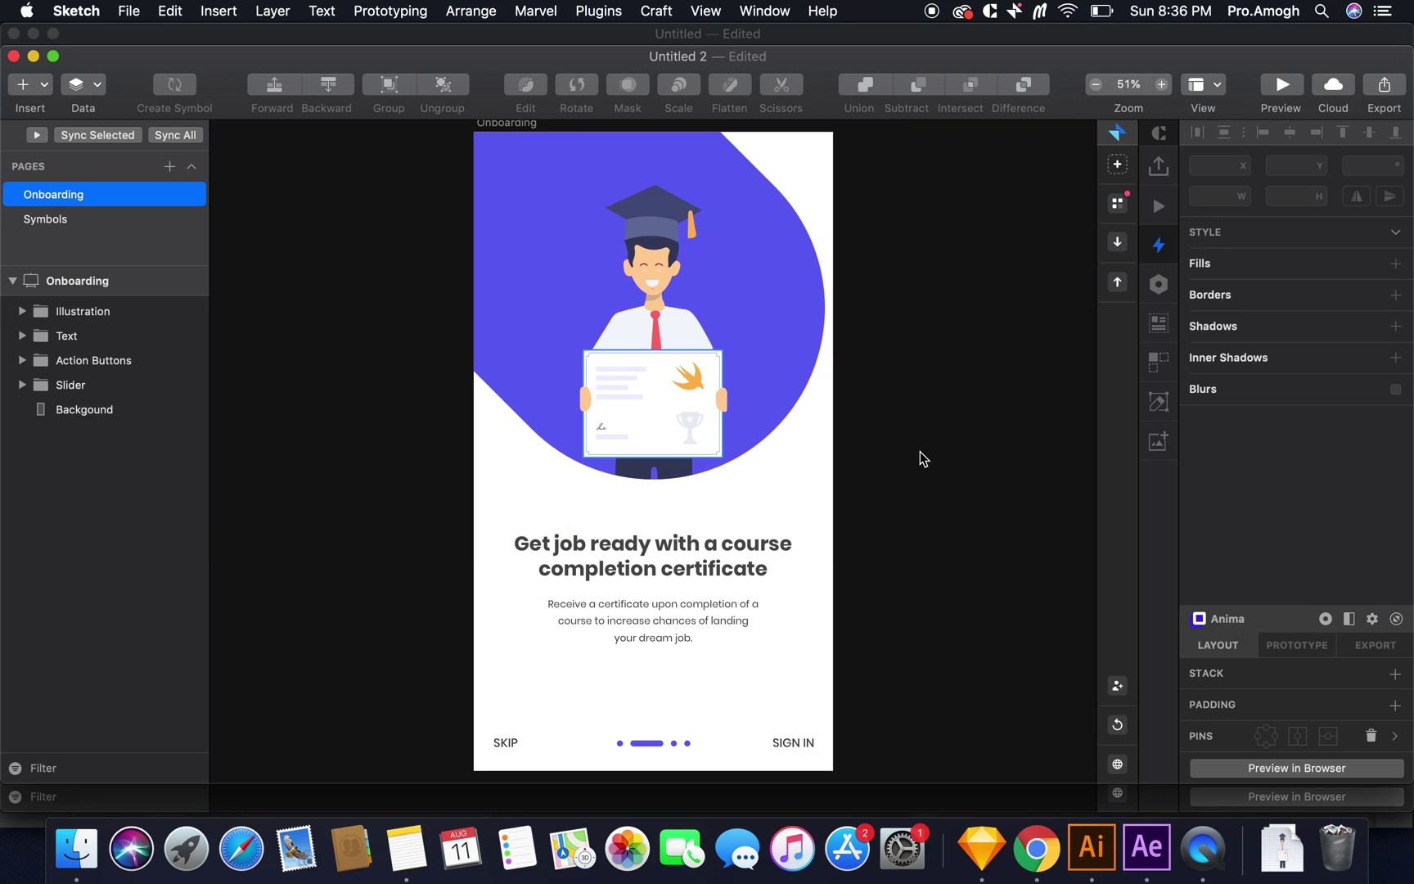
key(super+Tab)
key(super+Tab)
key(super+Tab)
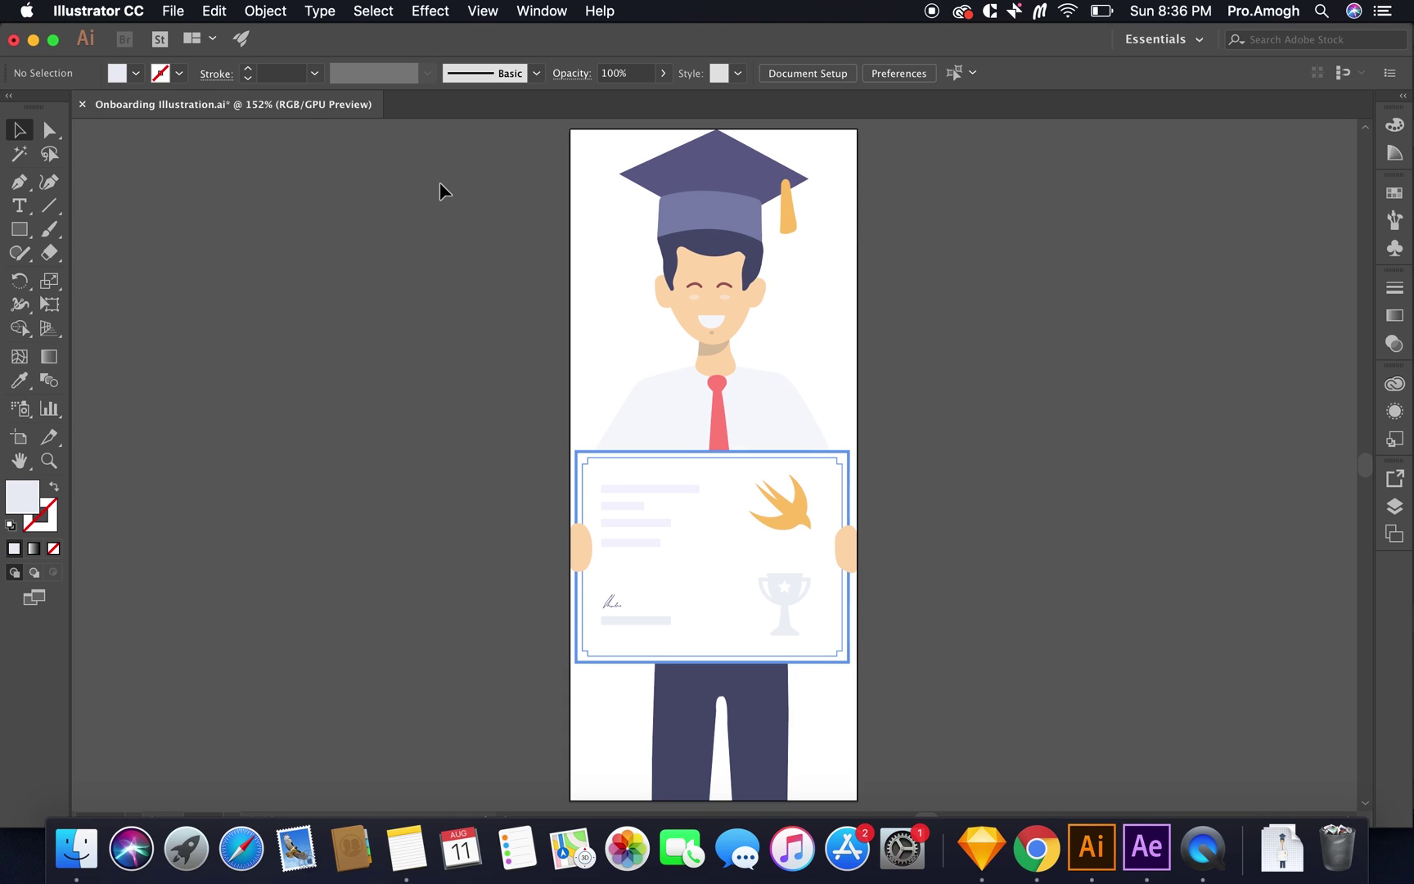
click(172, 10)
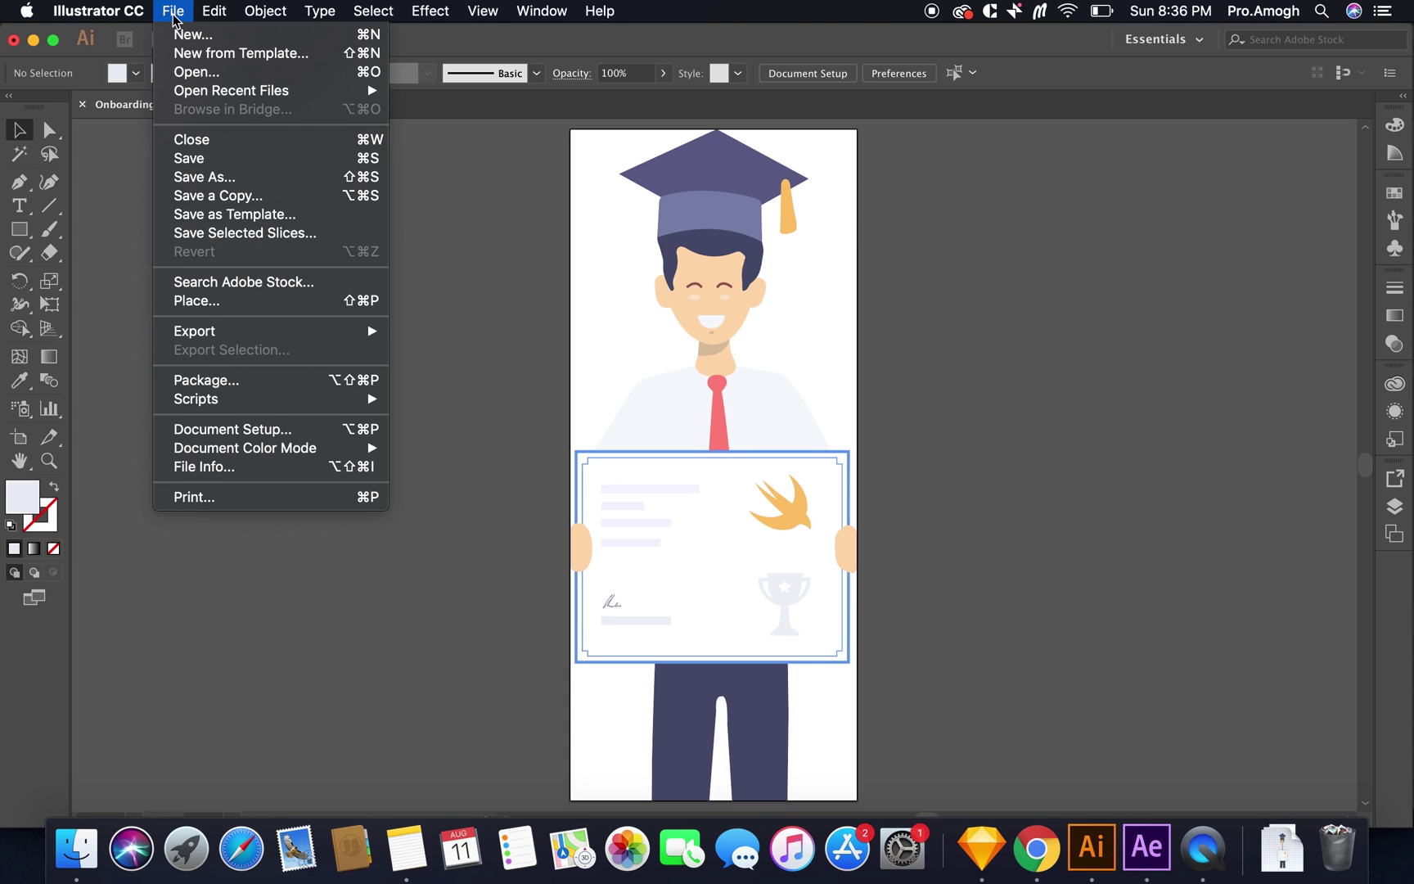
click(224, 176)
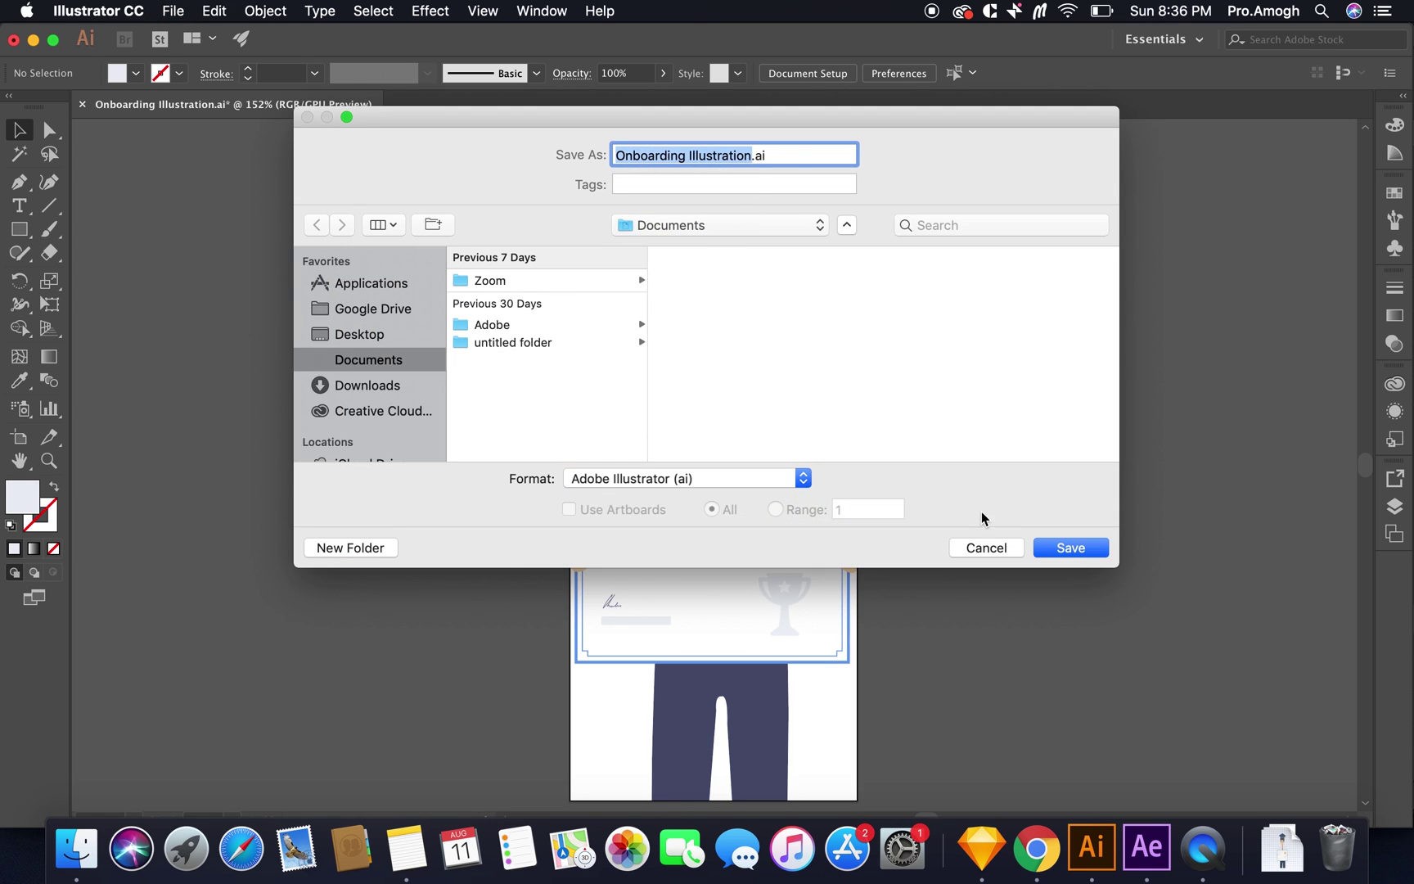
click(1070, 547)
click(922, 705)
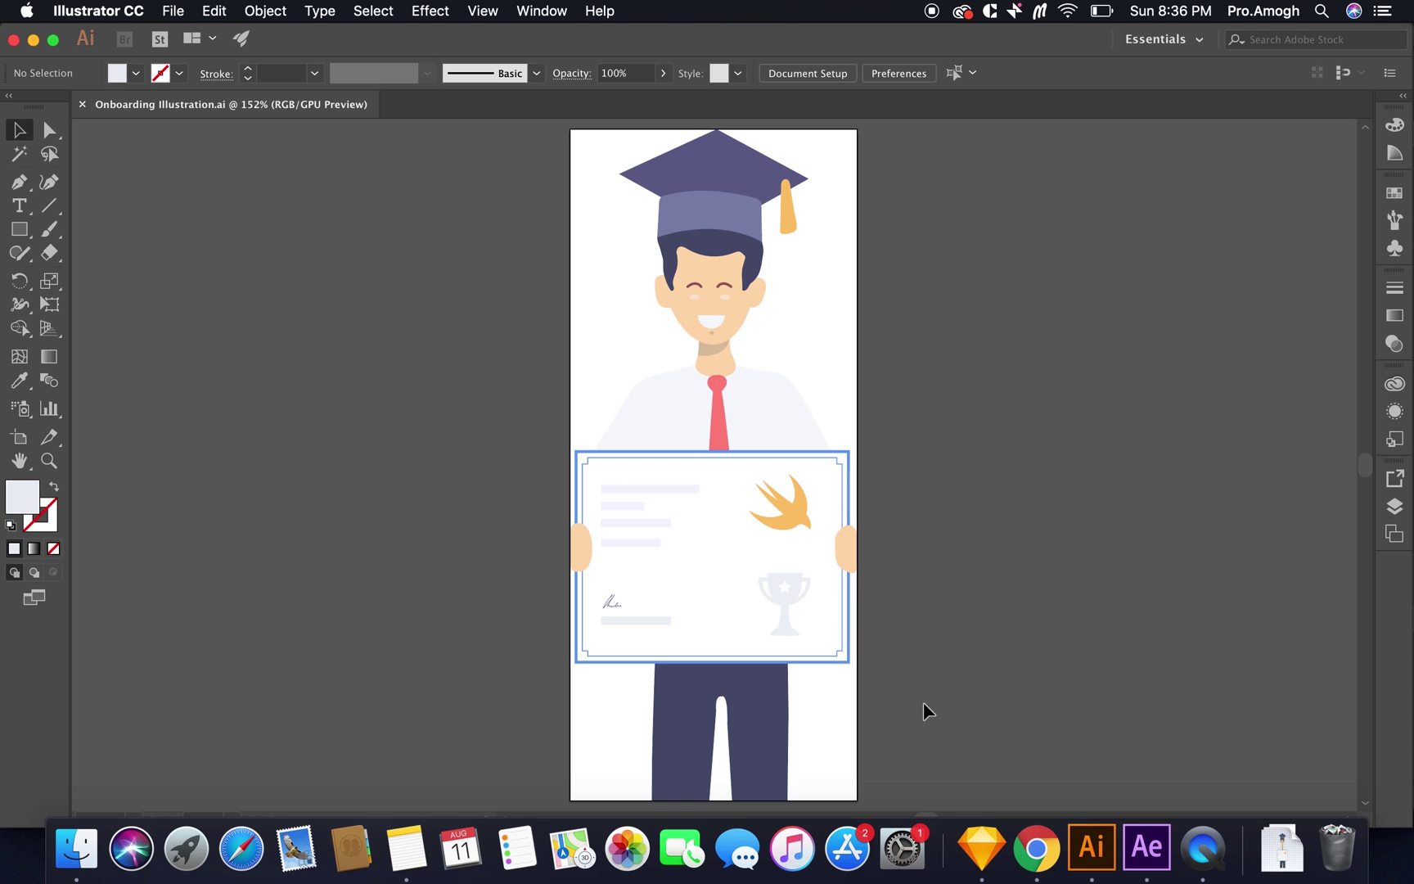
Step: Switch to After Effects and create a new 800 x 800 px composition named Onboarding Lottie
click(1146, 847)
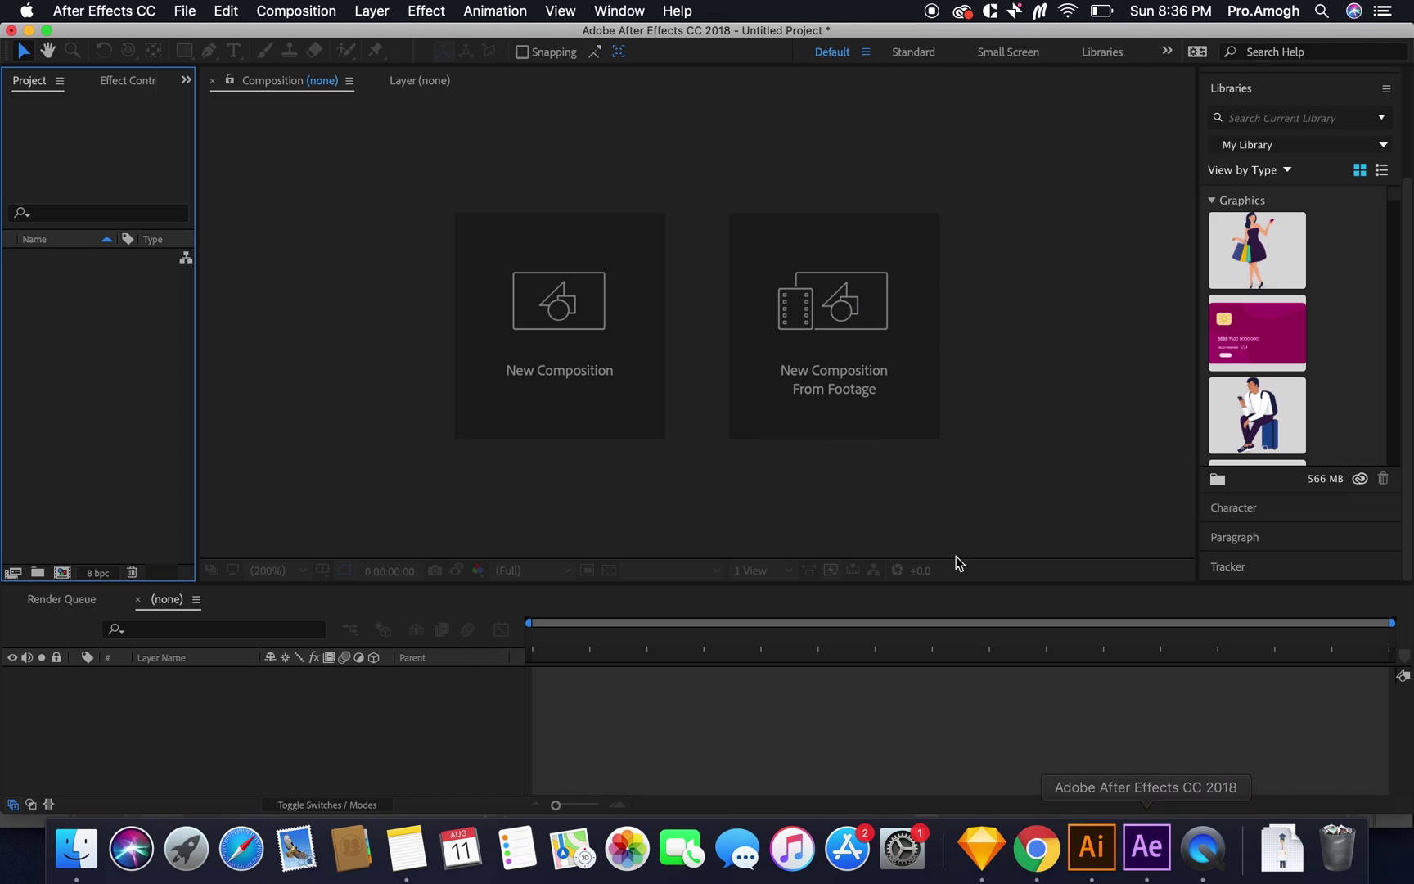
click(559, 366)
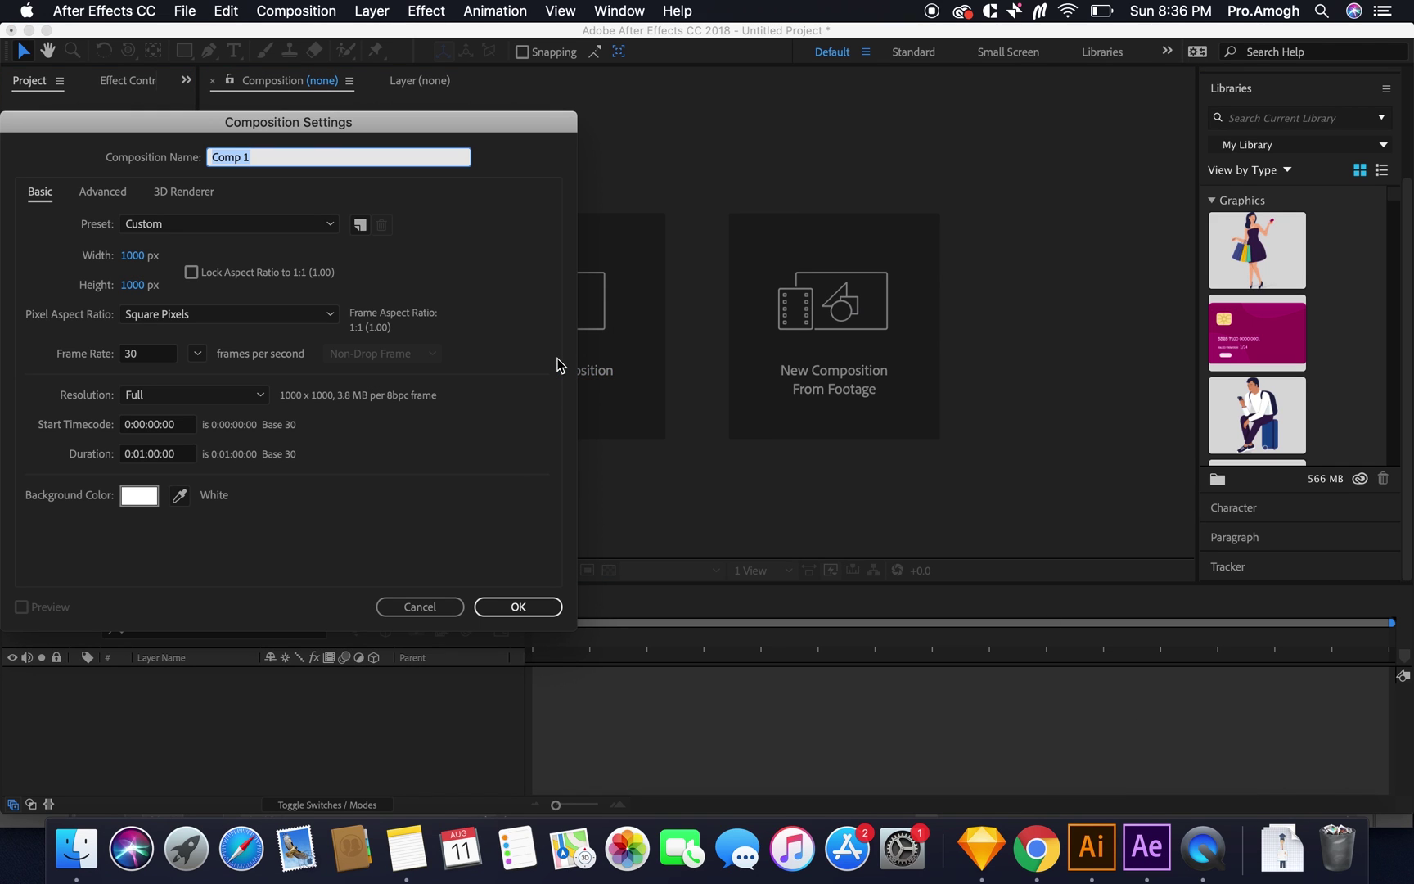
text(Onboarding Lottie)
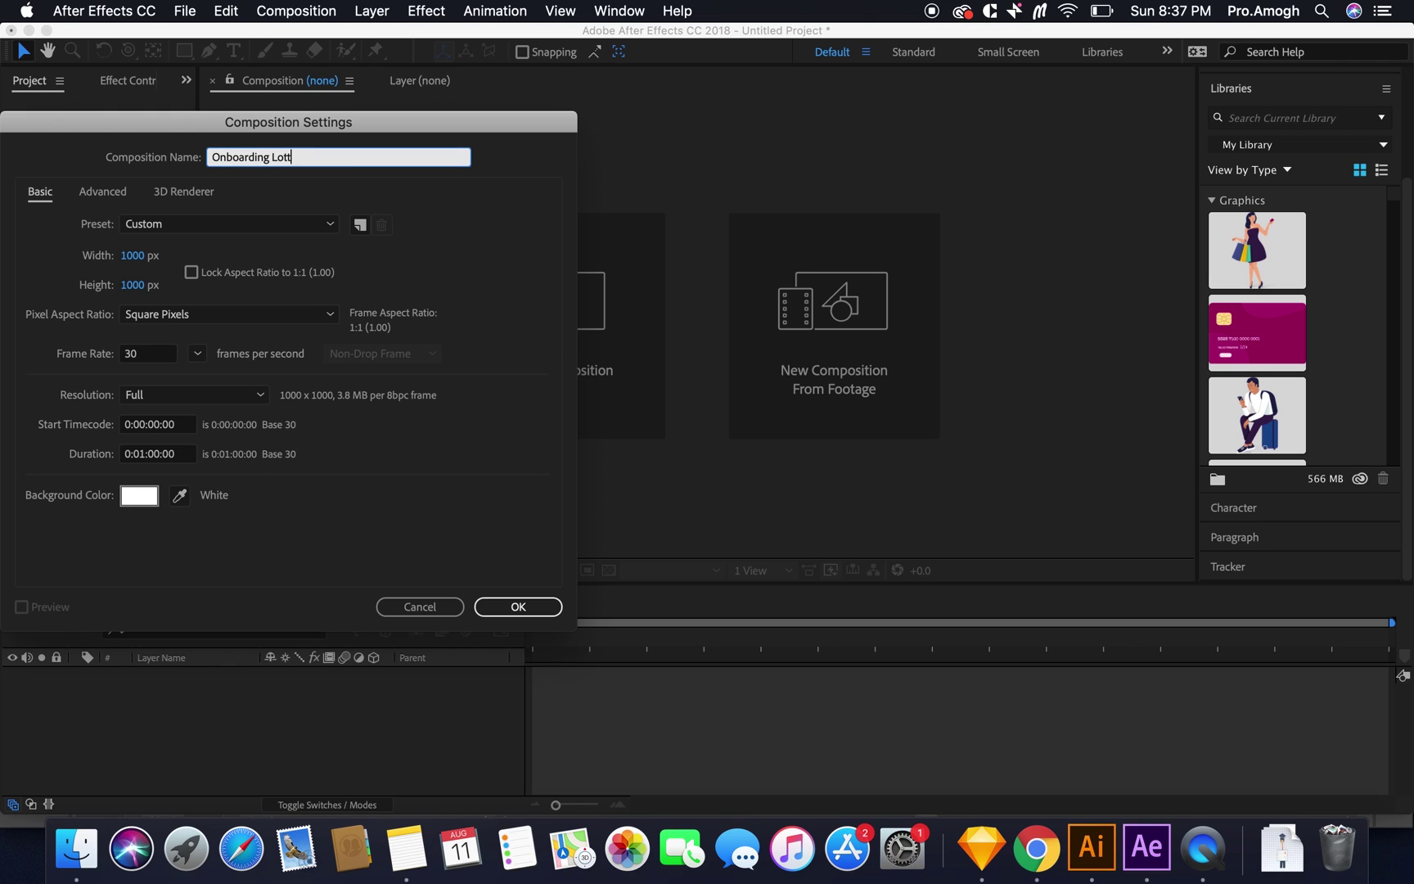
click(135, 256)
text(800)
key(Tab)
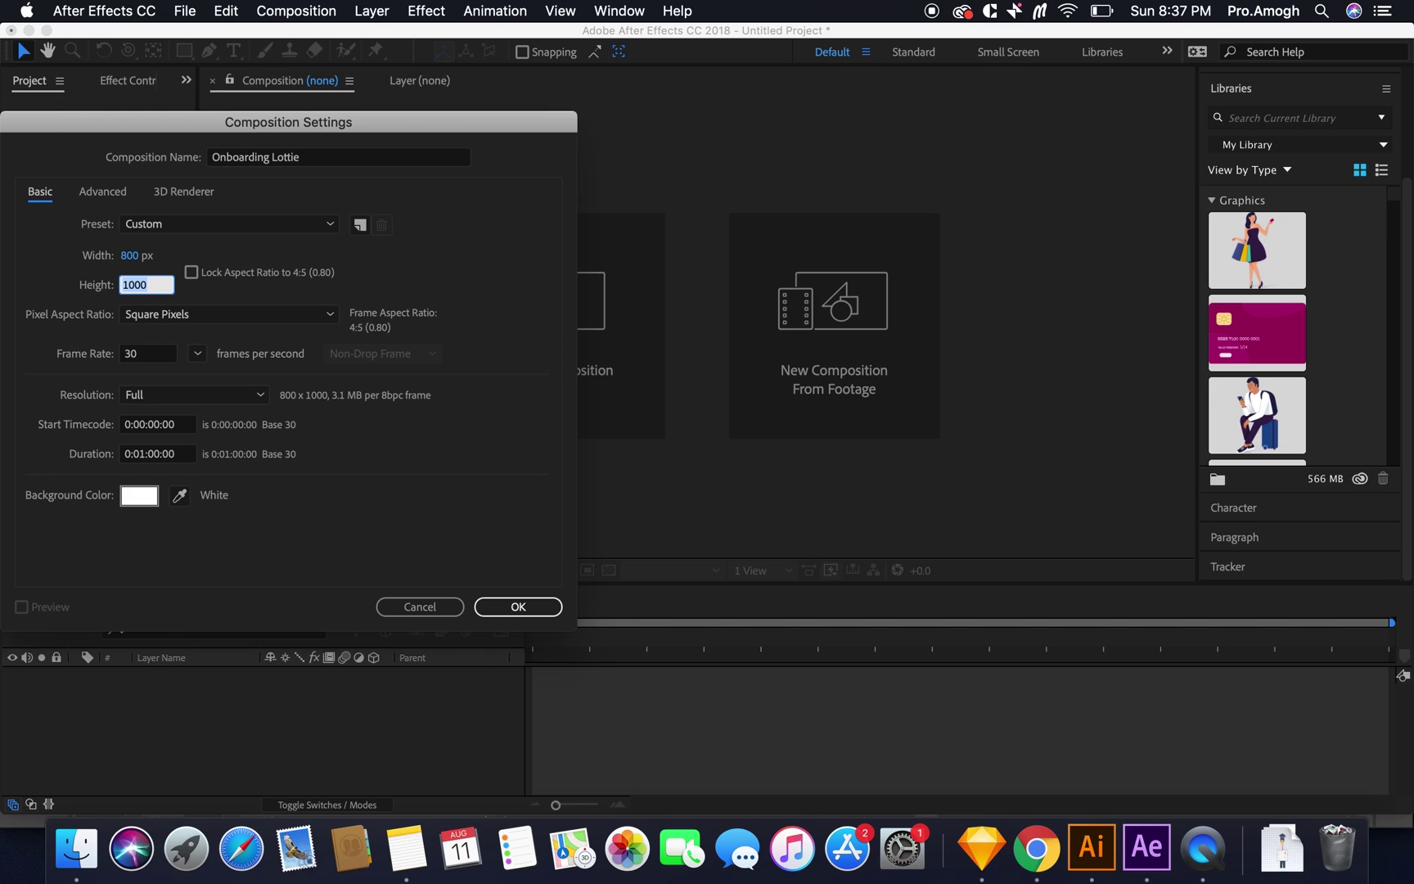
text(800)
click(498, 606)
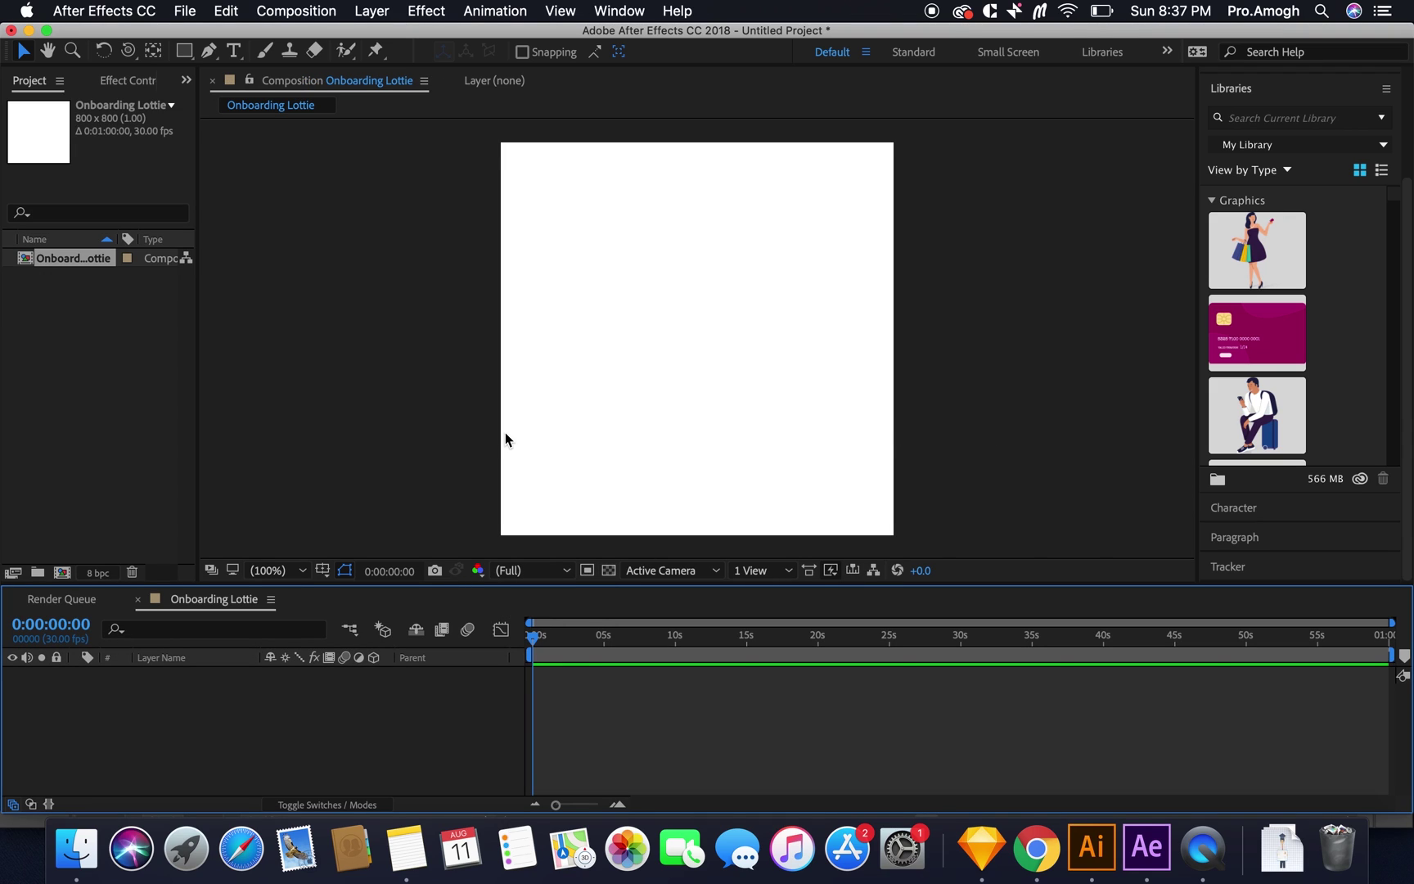
Step: Import Onboarding Illustration.ai from the Documents folder in Finder and add it as a layer in the Onboarding Lottie composition
click(76, 849)
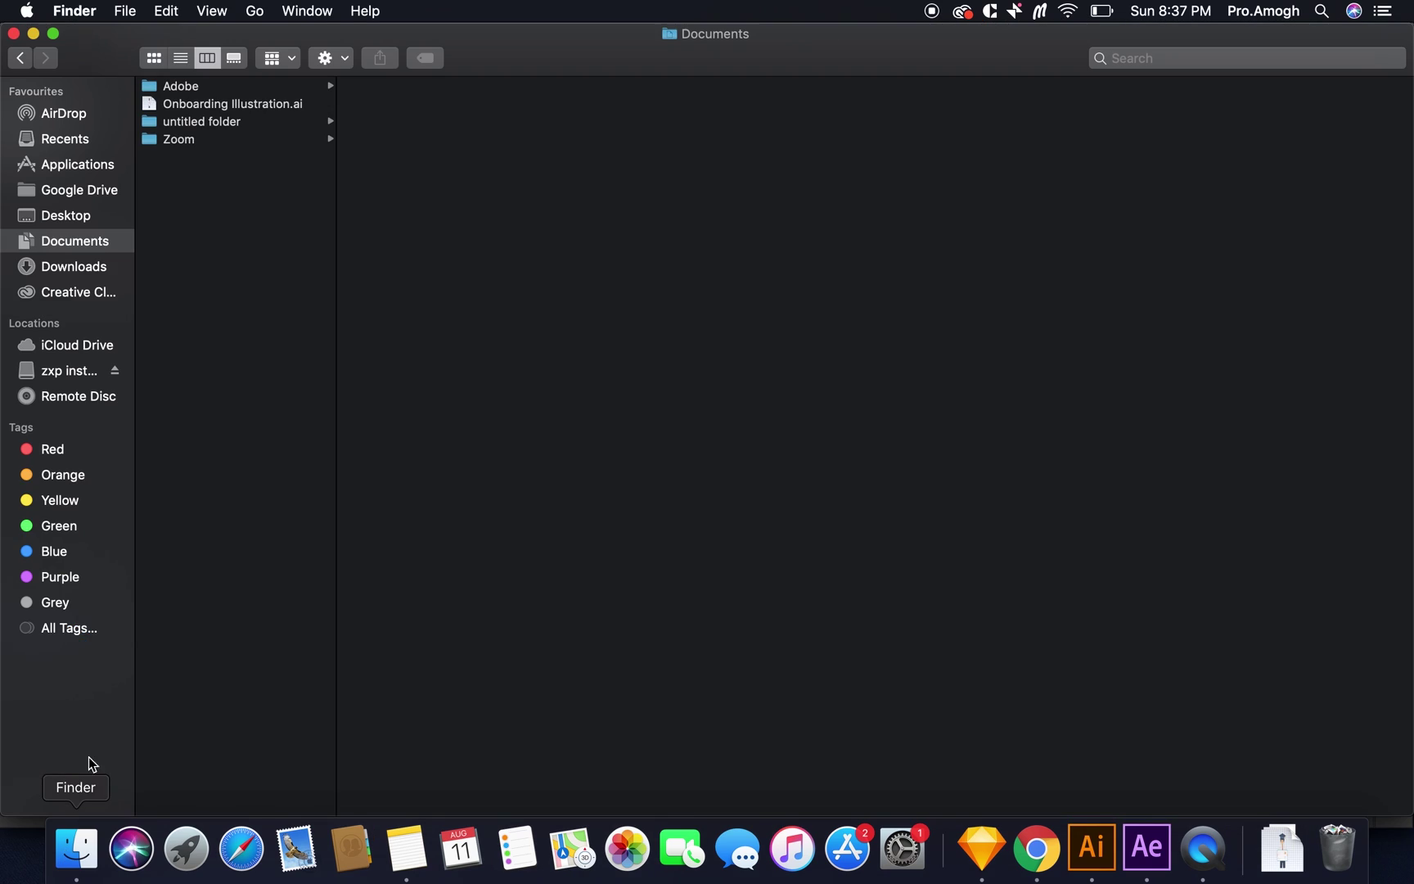
drag(279, 110, 114, 366)
key(super+Tab)
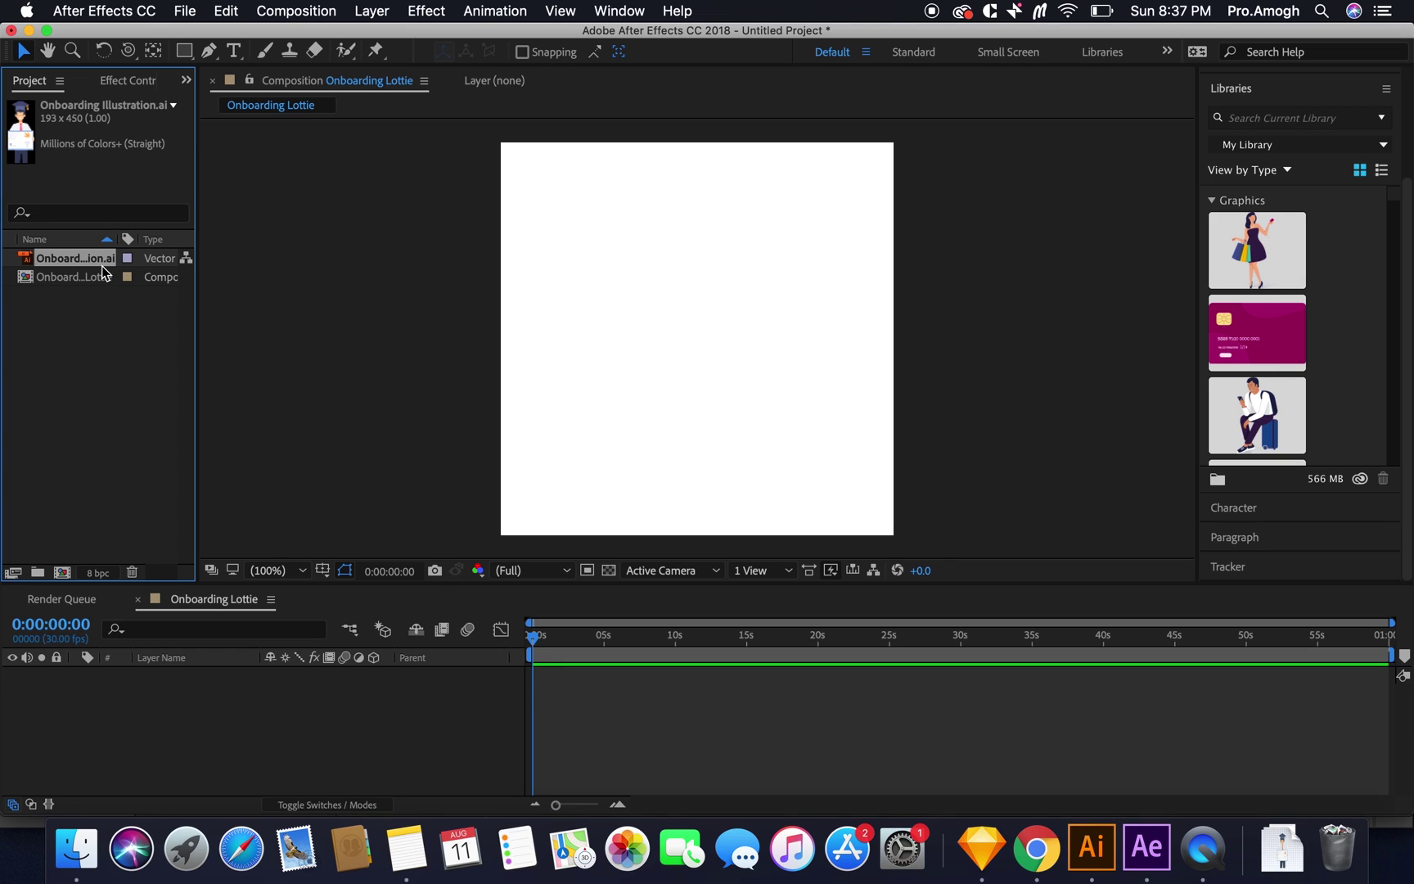
drag(104, 265, 163, 691)
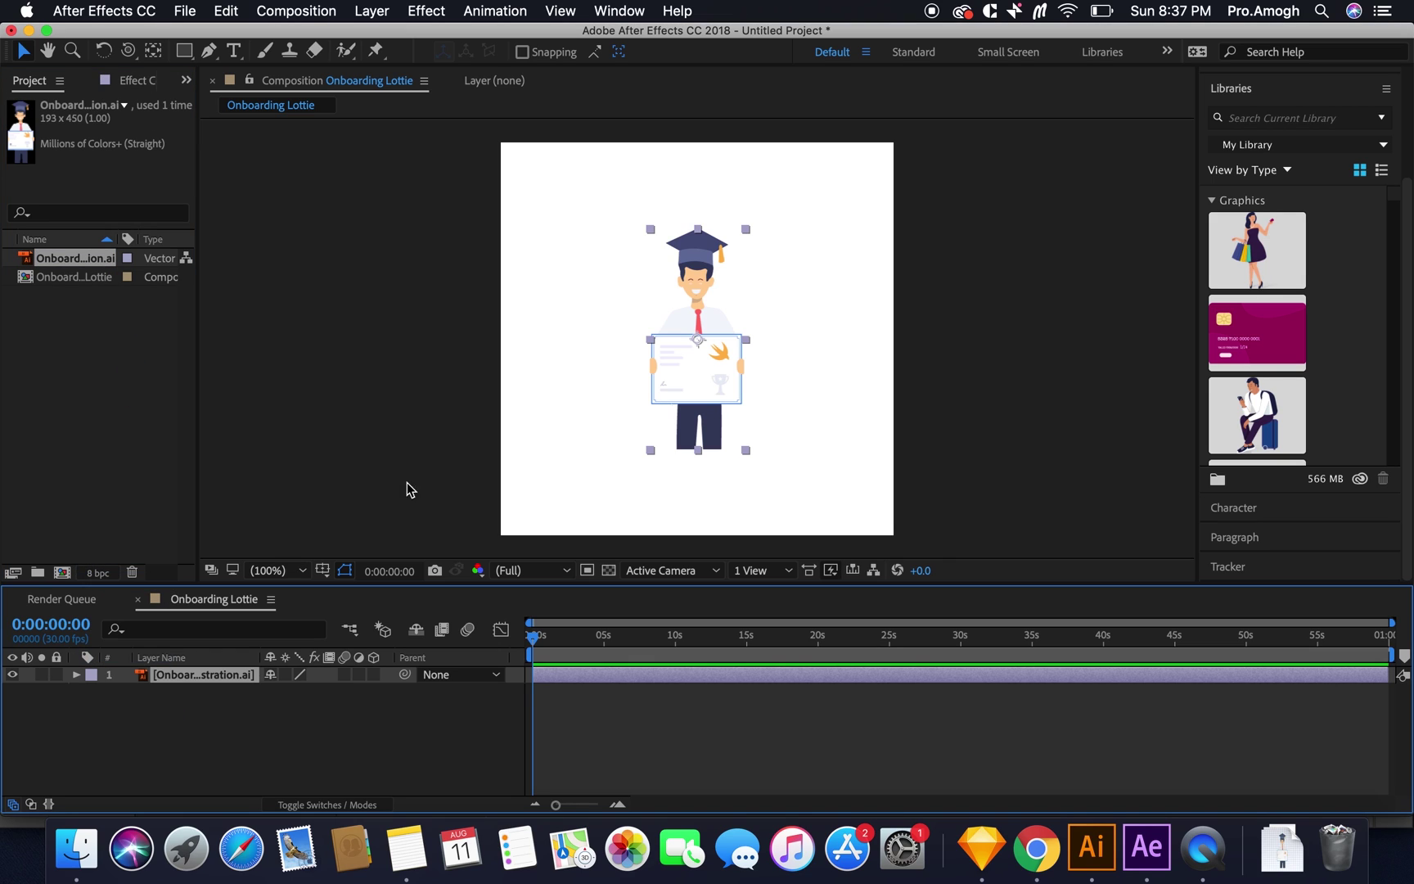
click(981, 407)
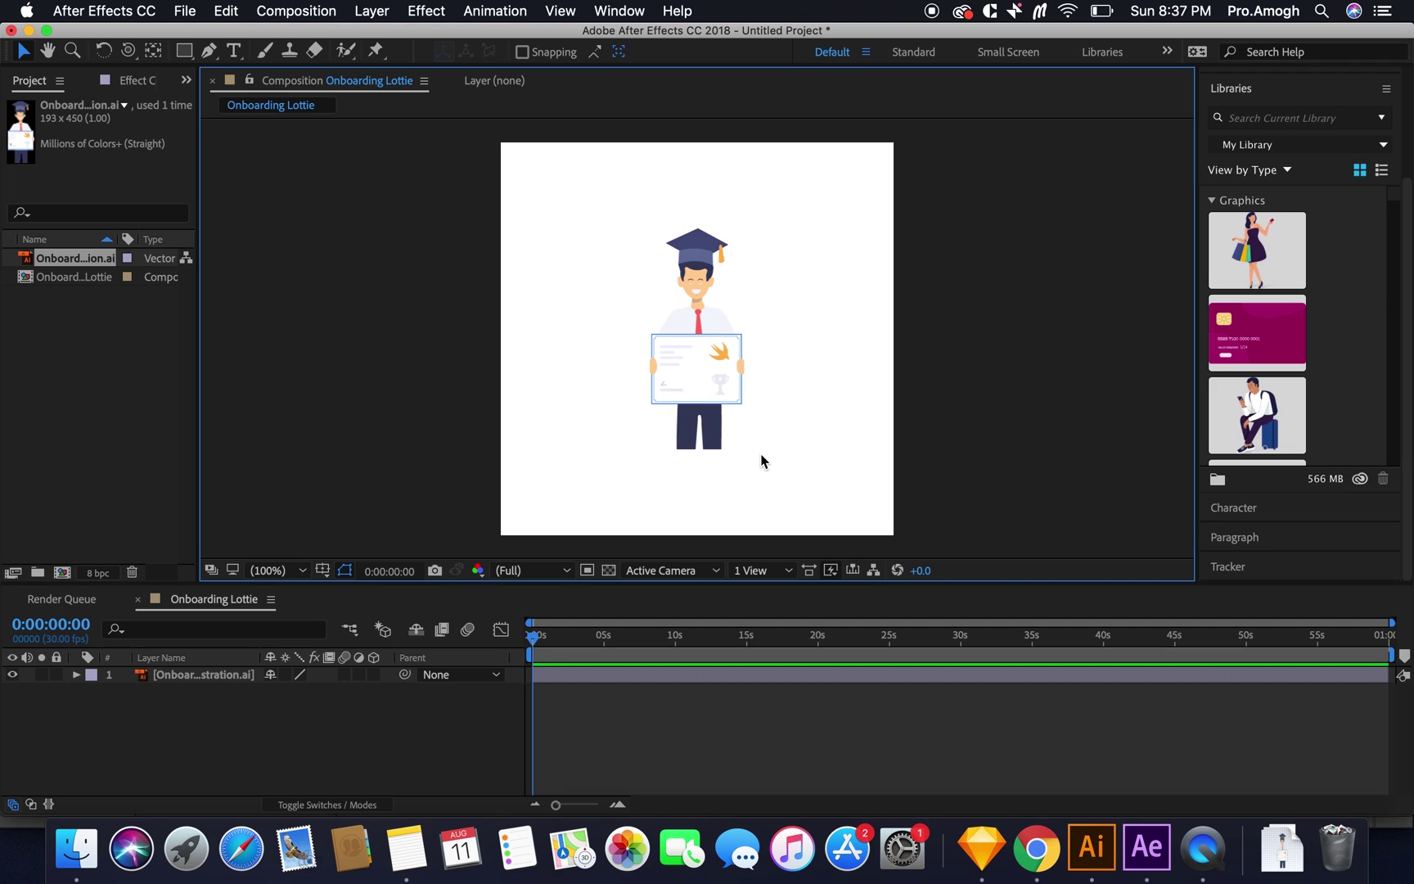
Step: Switch to Illustrator and add the whole graduate illustration to My Library as a graphic
click(1092, 847)
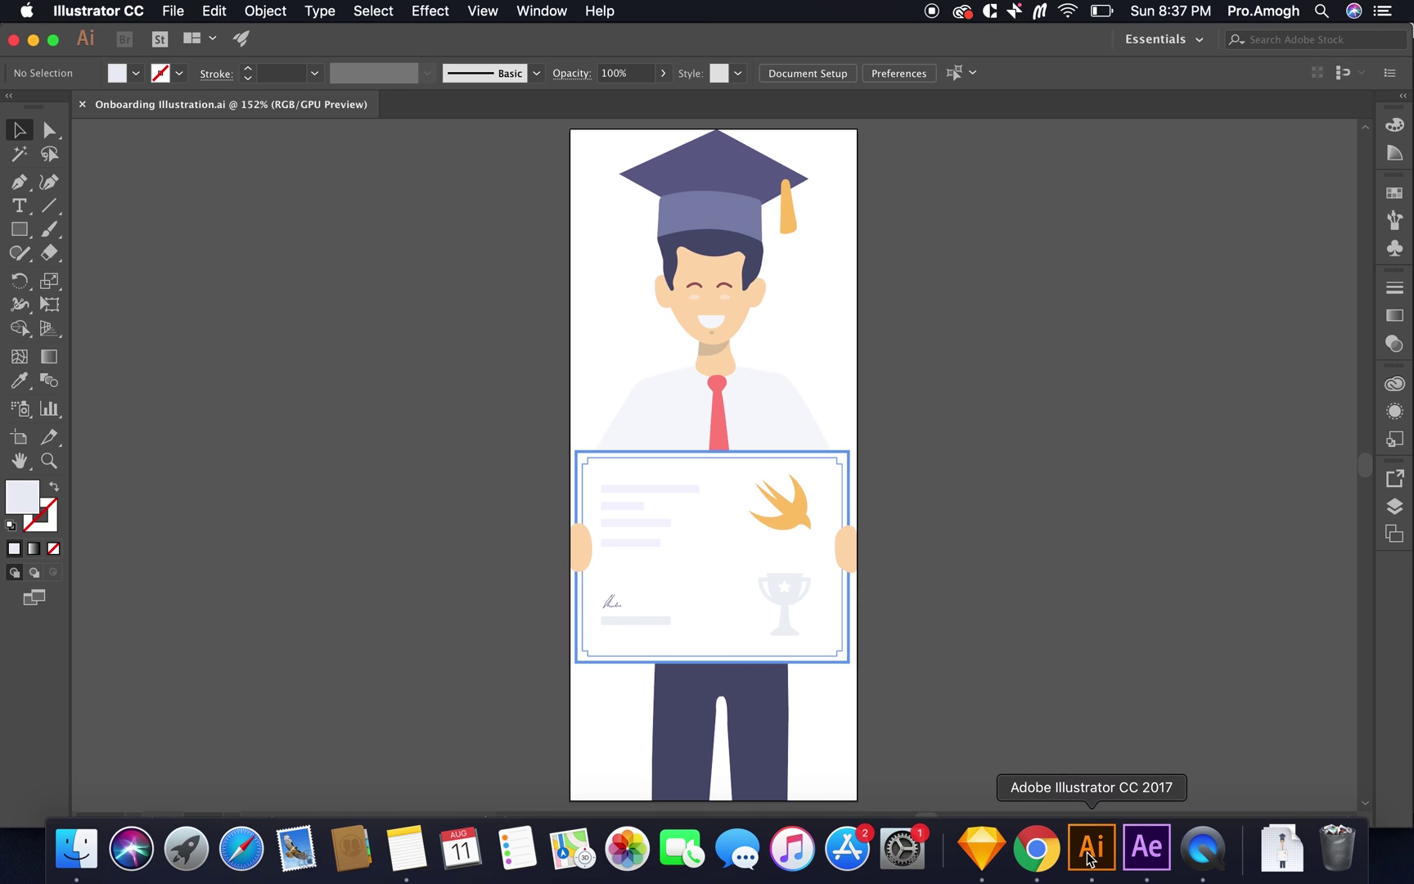
click(1392, 391)
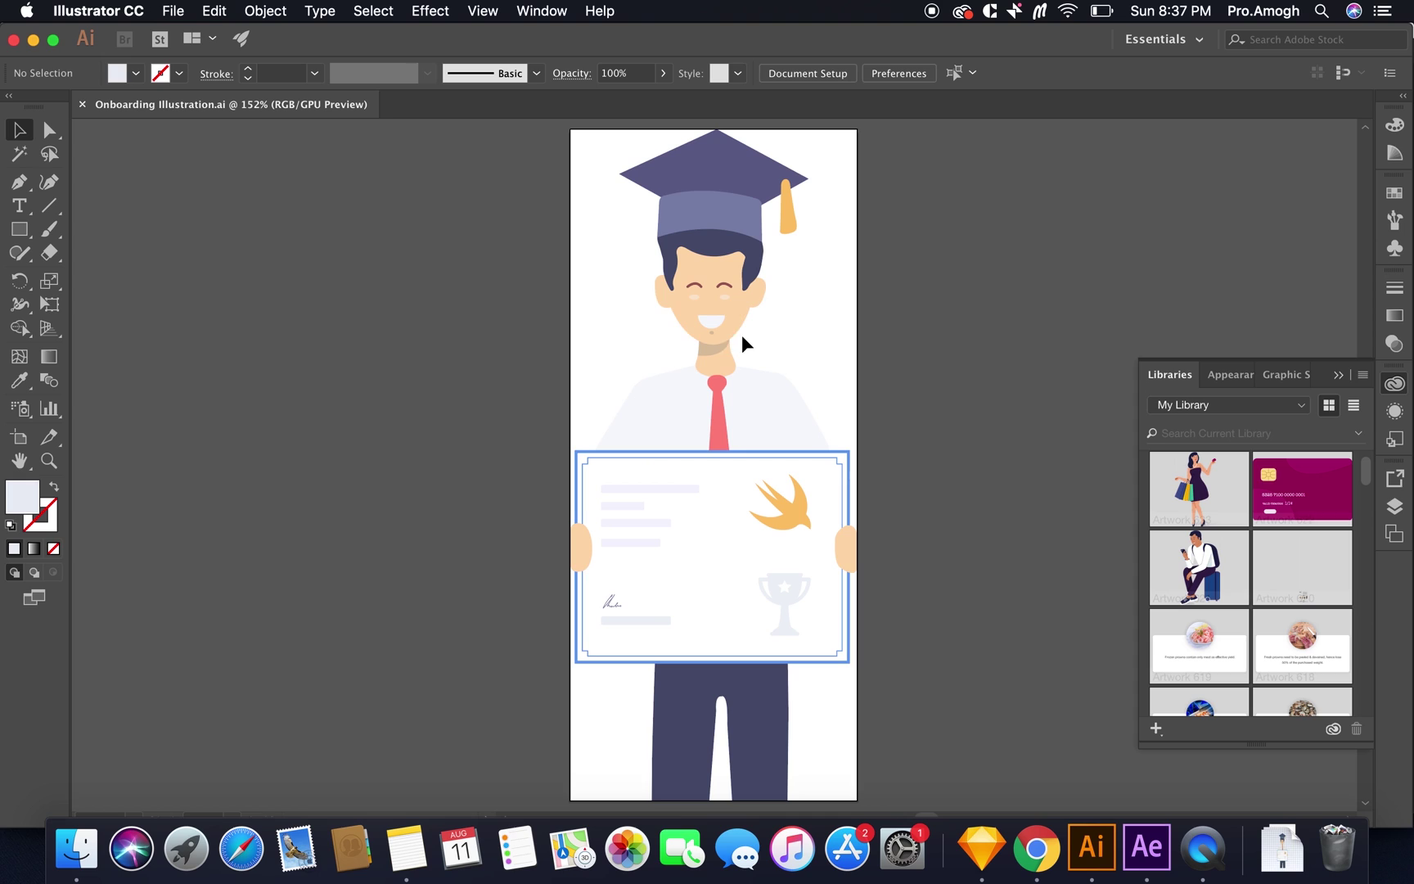
click(710, 318)
drag(720, 319, 1244, 490)
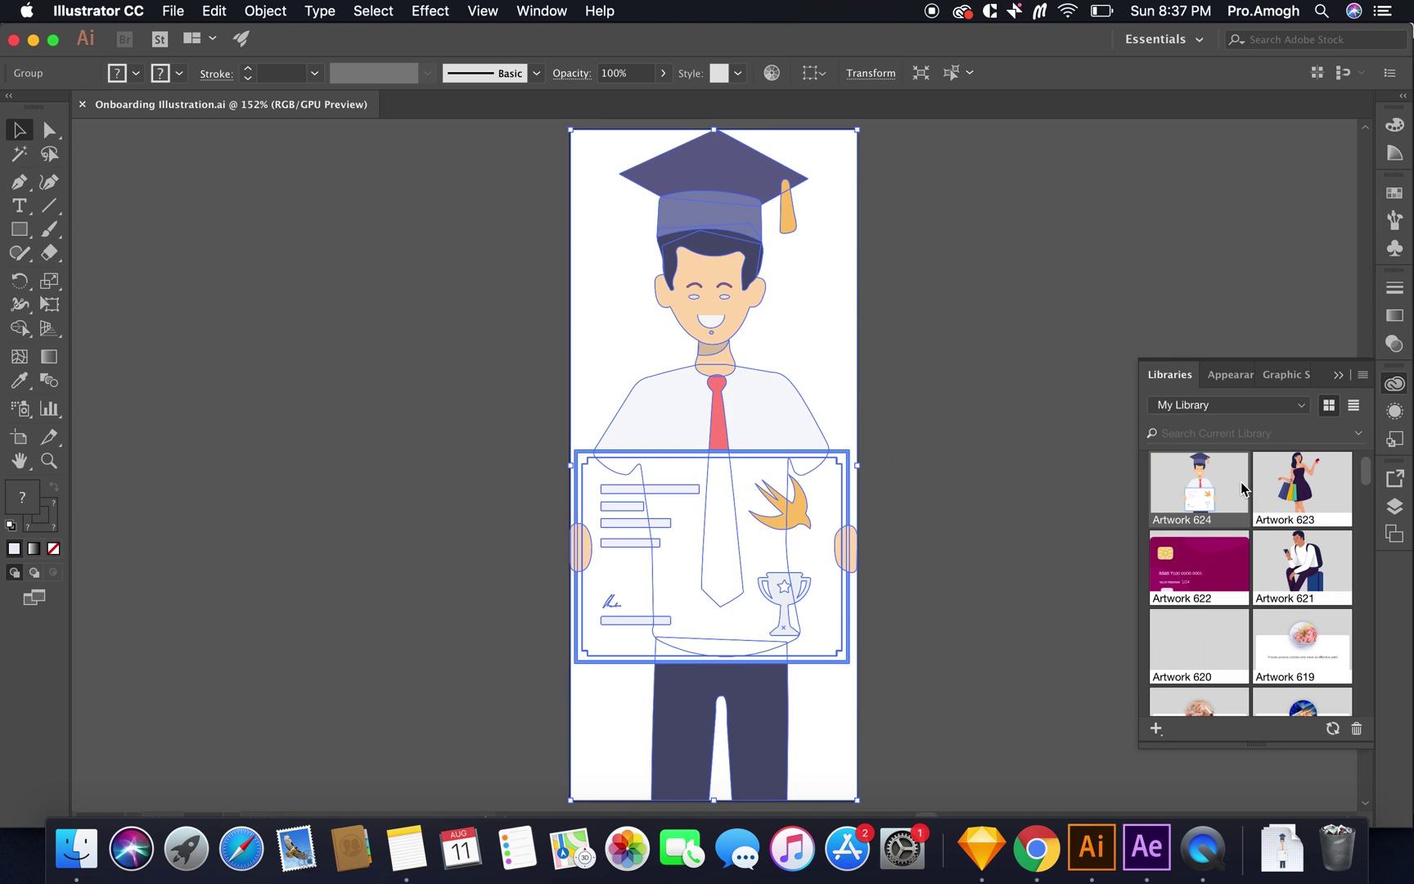
Step: Switch to After Effects and replace the Onboarding Illustration.ai layer with the graduate graphic Artwork 624 from My Library
click(1147, 846)
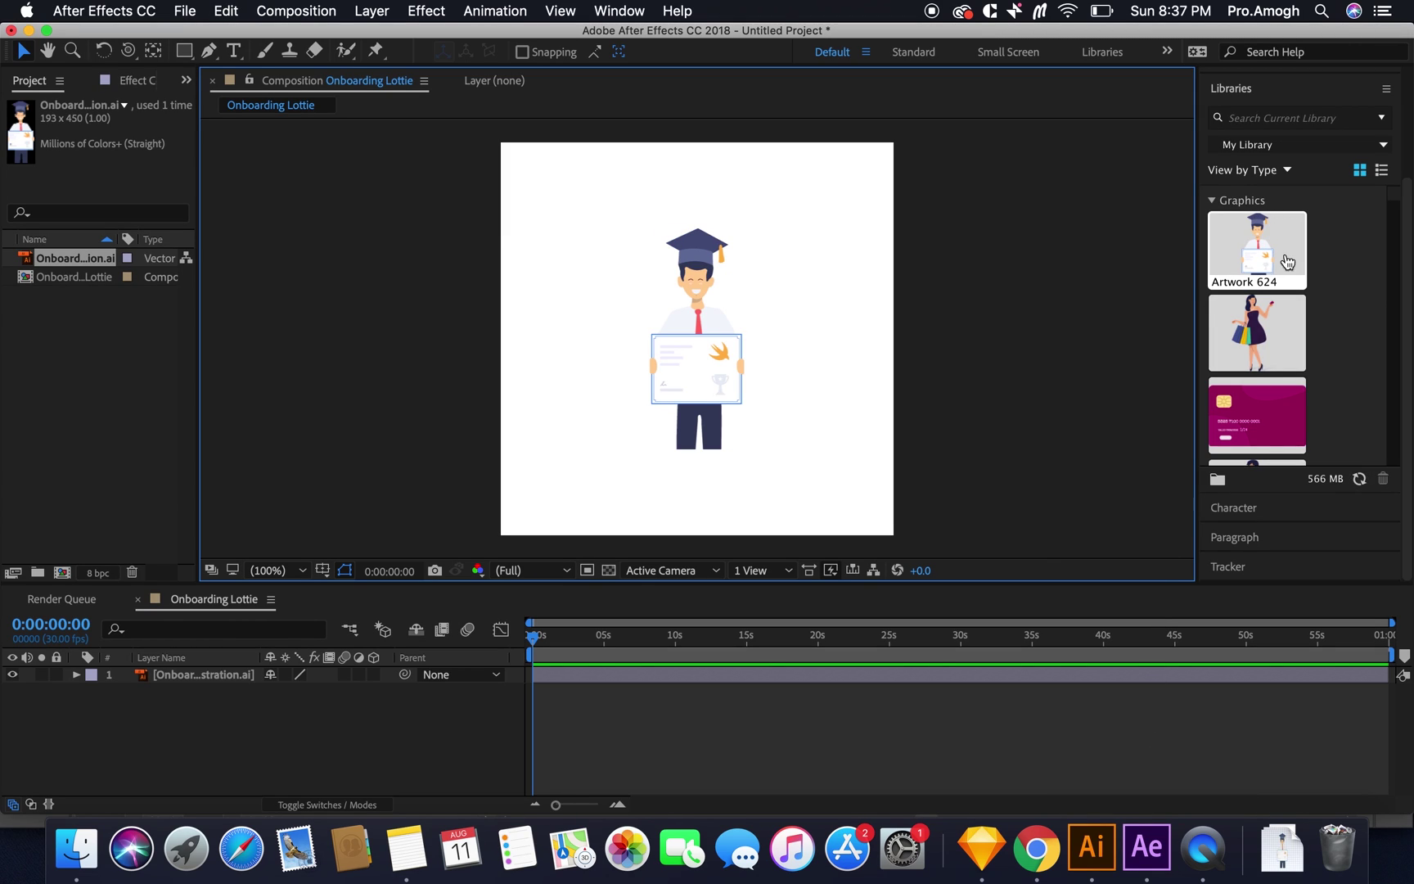
drag(1283, 258, 421, 609)
click(213, 674)
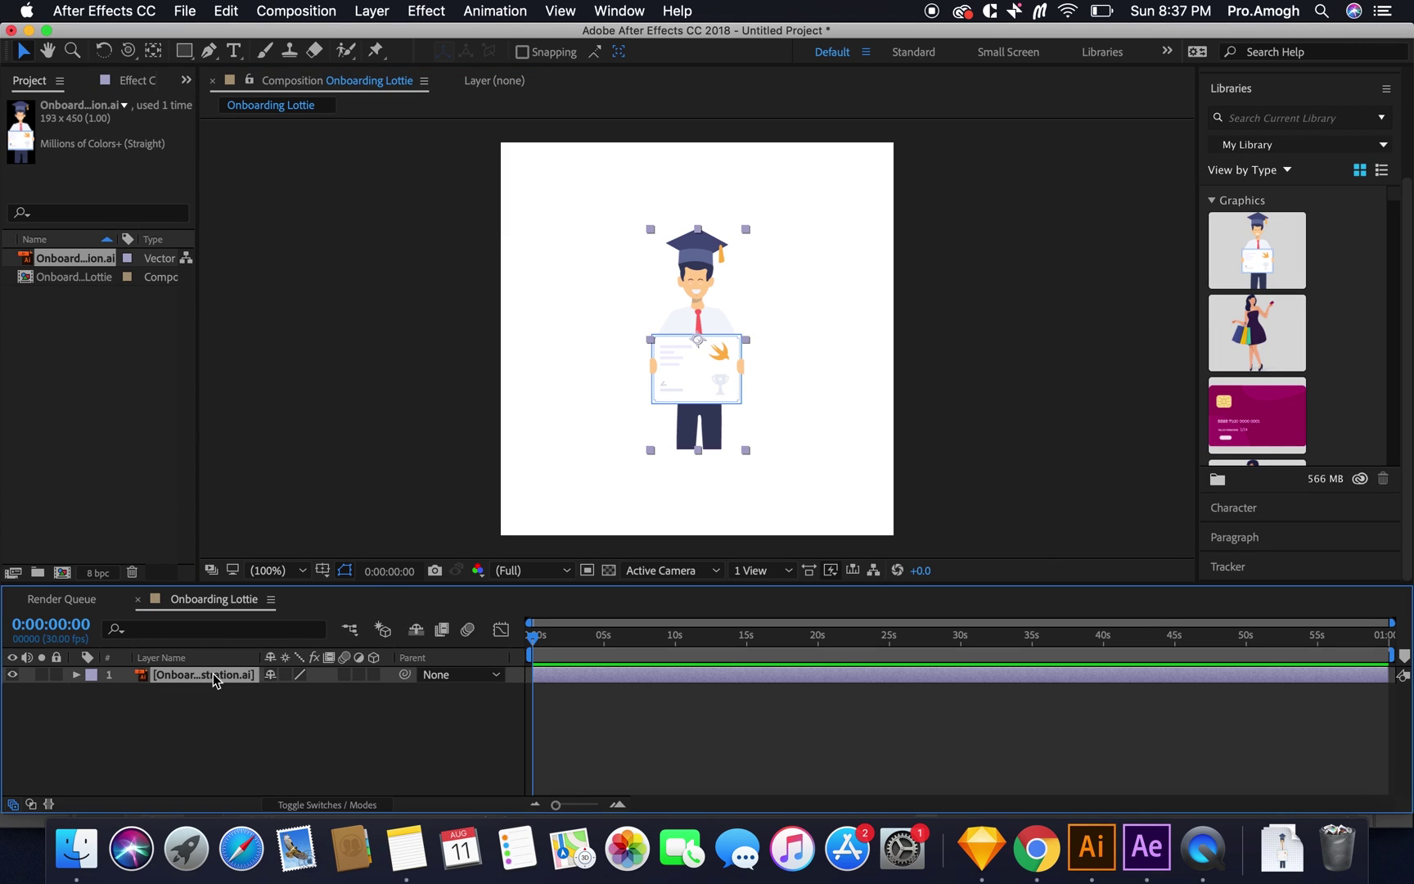
key(Delete)
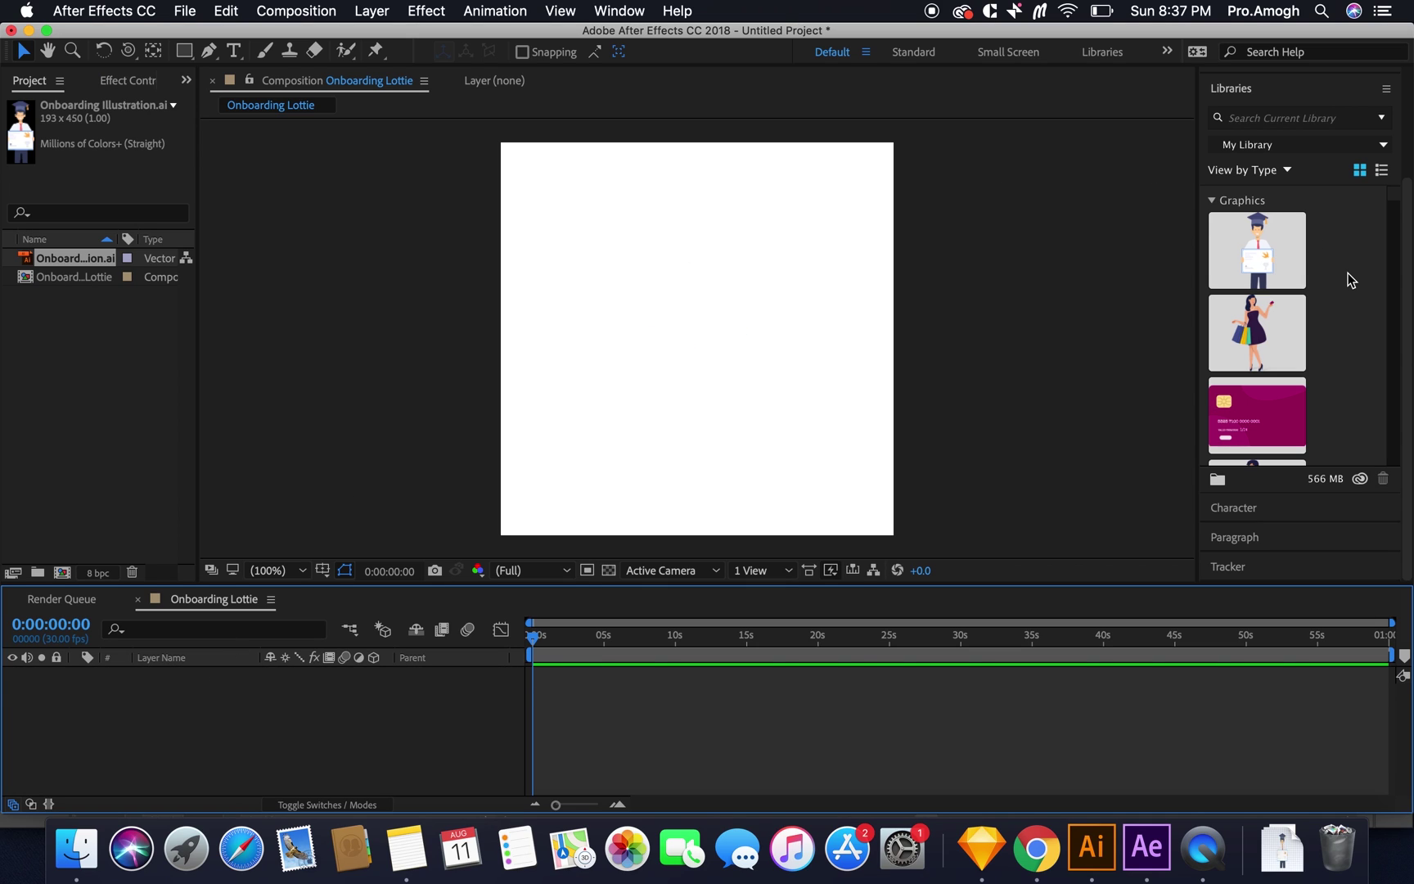
drag(1273, 253, 868, 250)
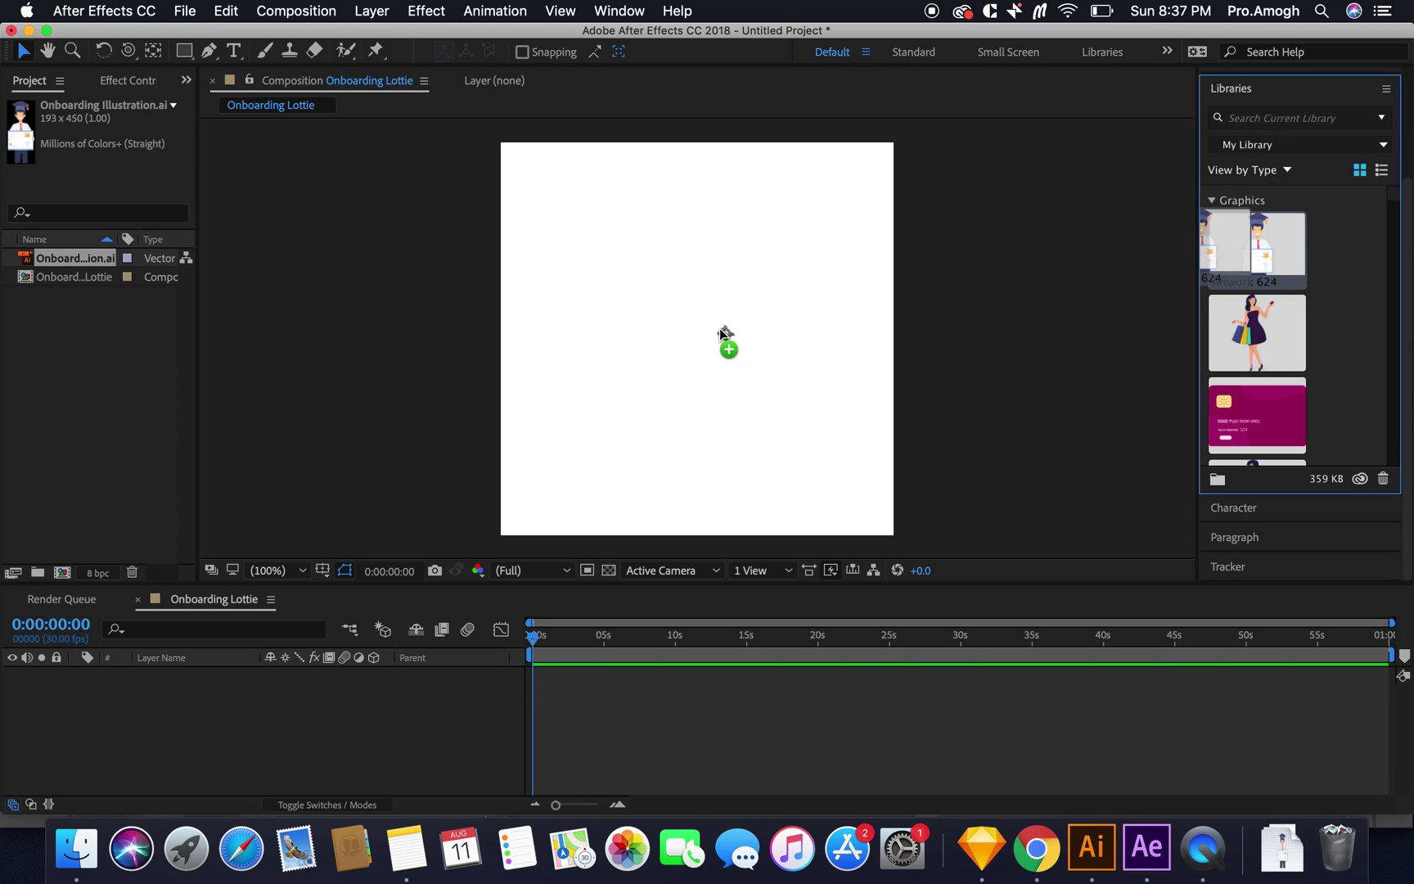
drag(719, 328, 714, 325)
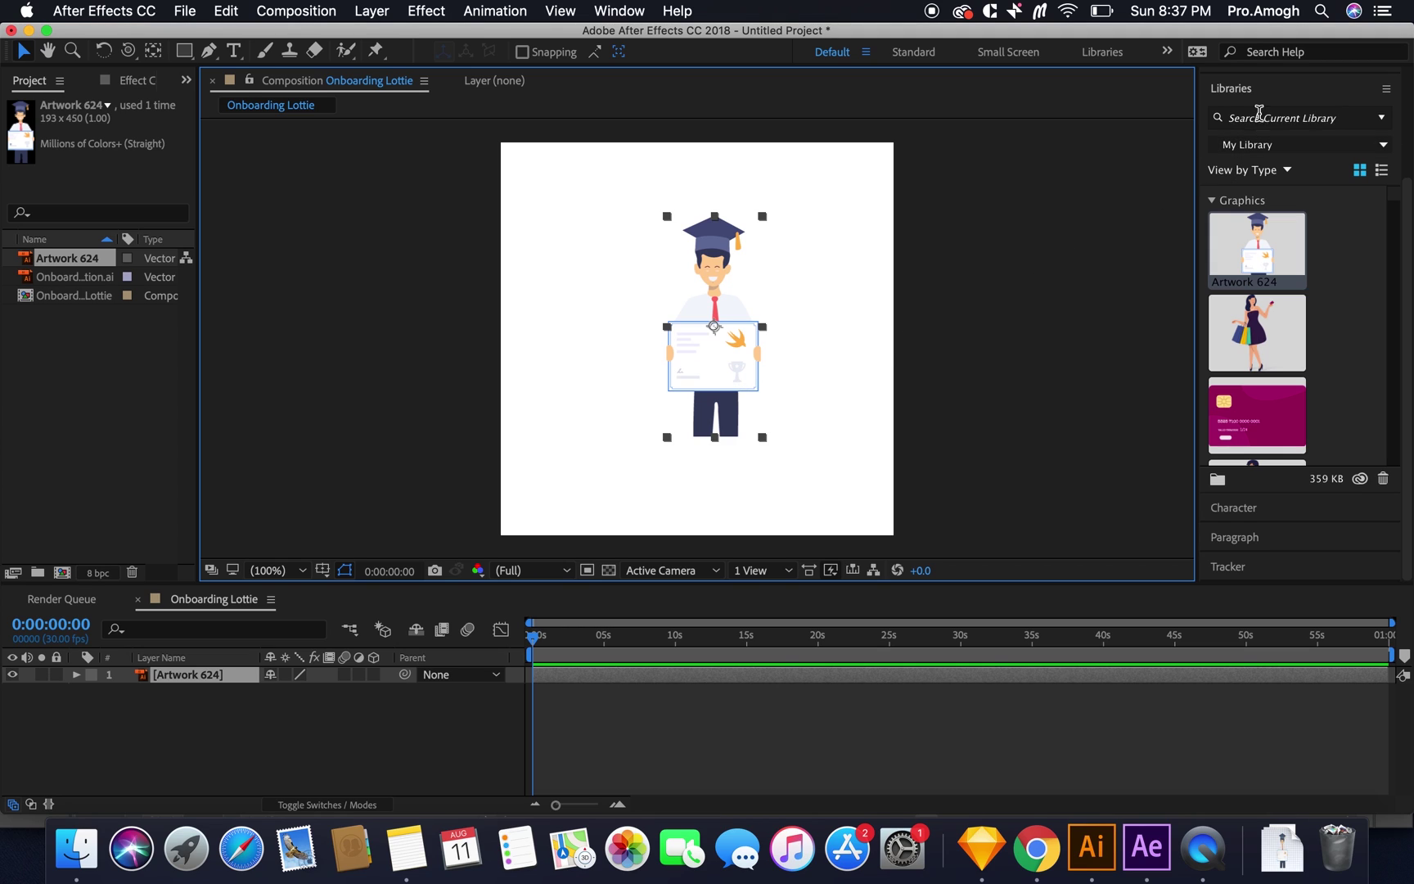
Step: Centre the Artwork 624 layer horizontally and vertically in the composition
click(1270, 88)
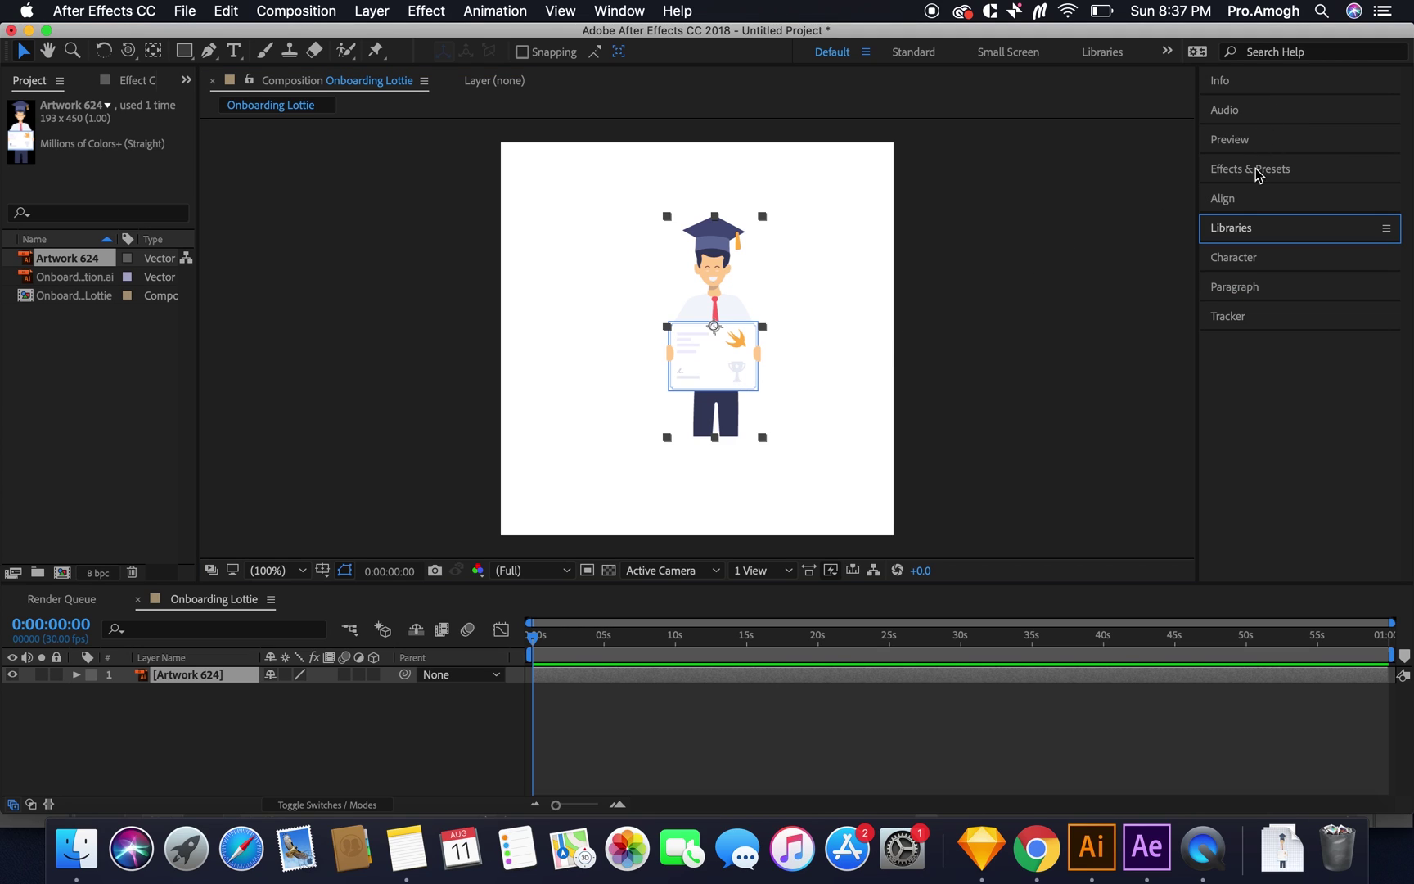
click(1249, 198)
click(1252, 248)
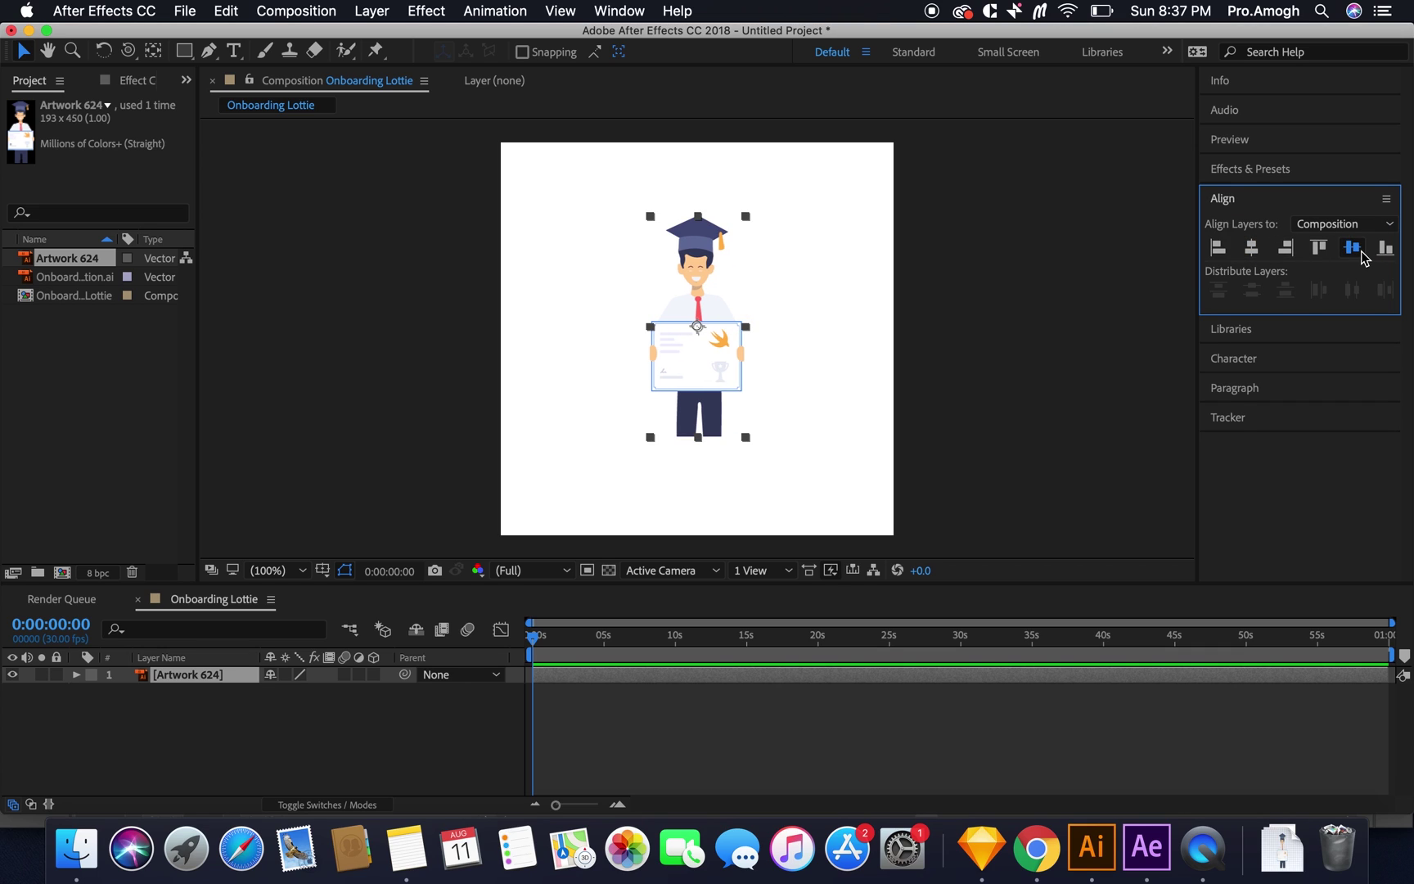
click(1351, 248)
click(920, 416)
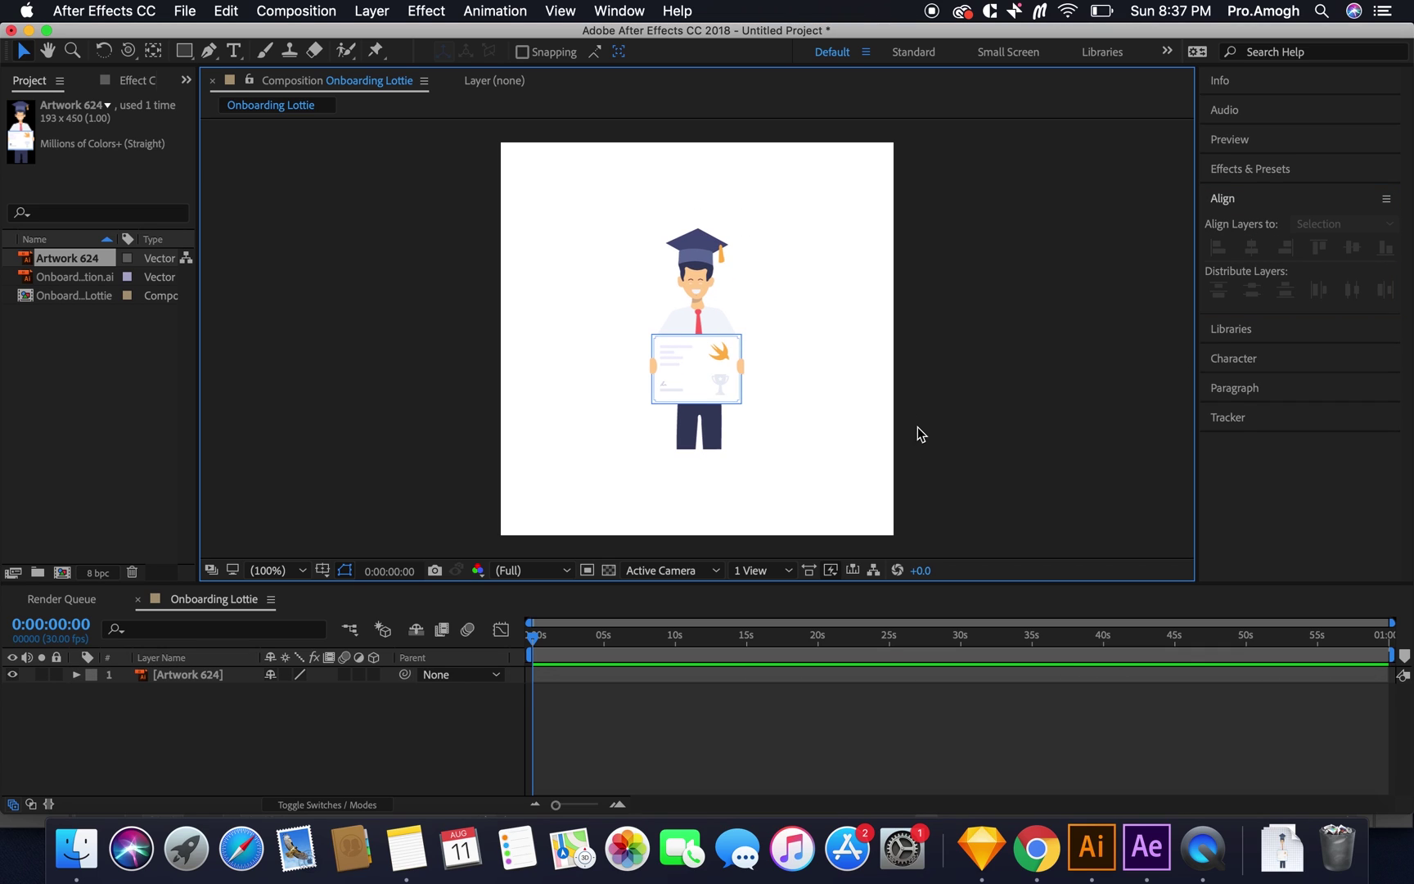
Step: Rename the Artwork 624 layer as Onboarding Illustration
click(193, 677)
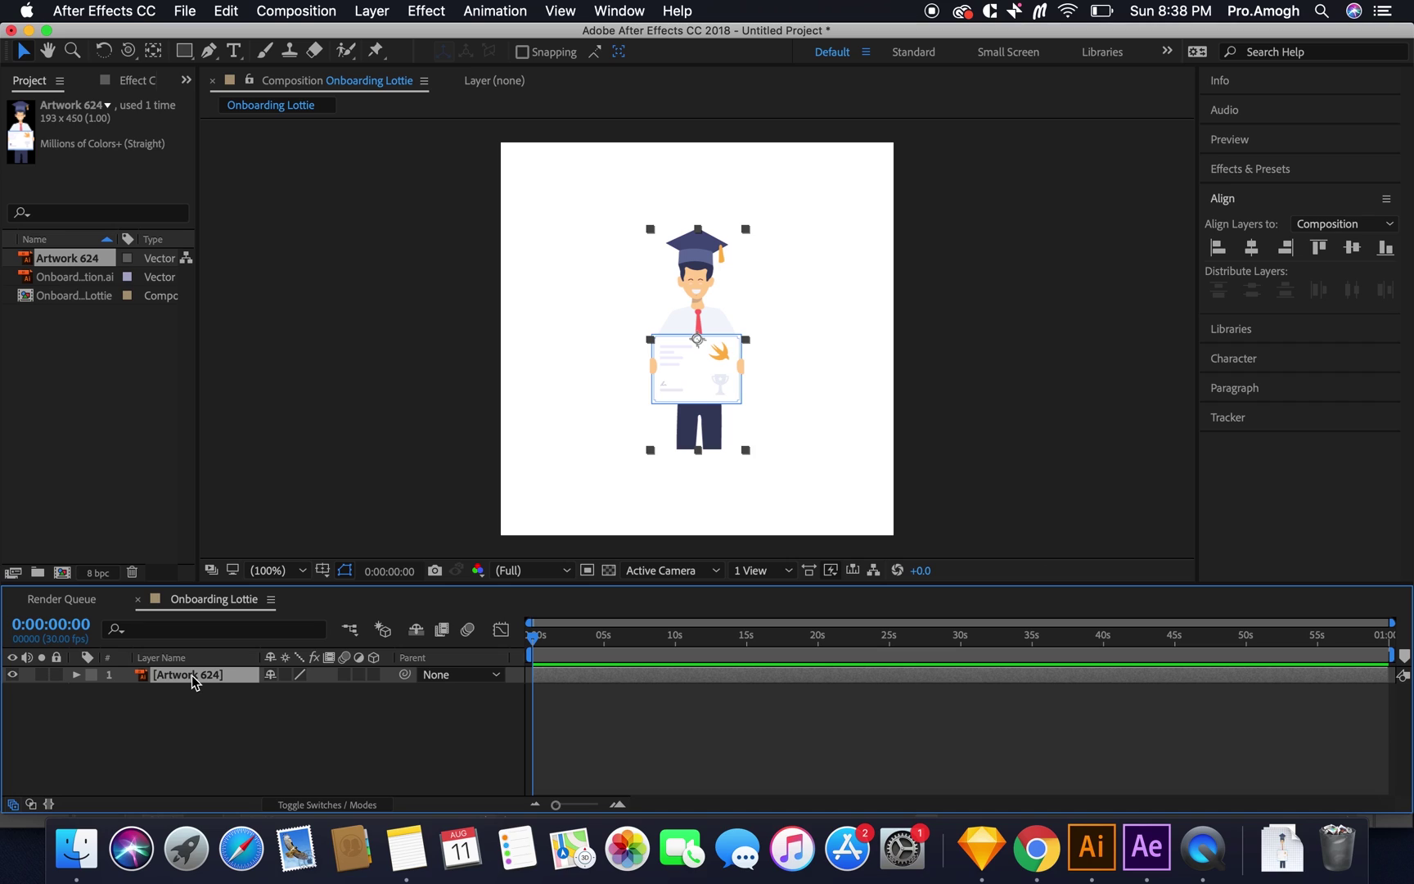
key(Return)
text(Onboarding Ill)
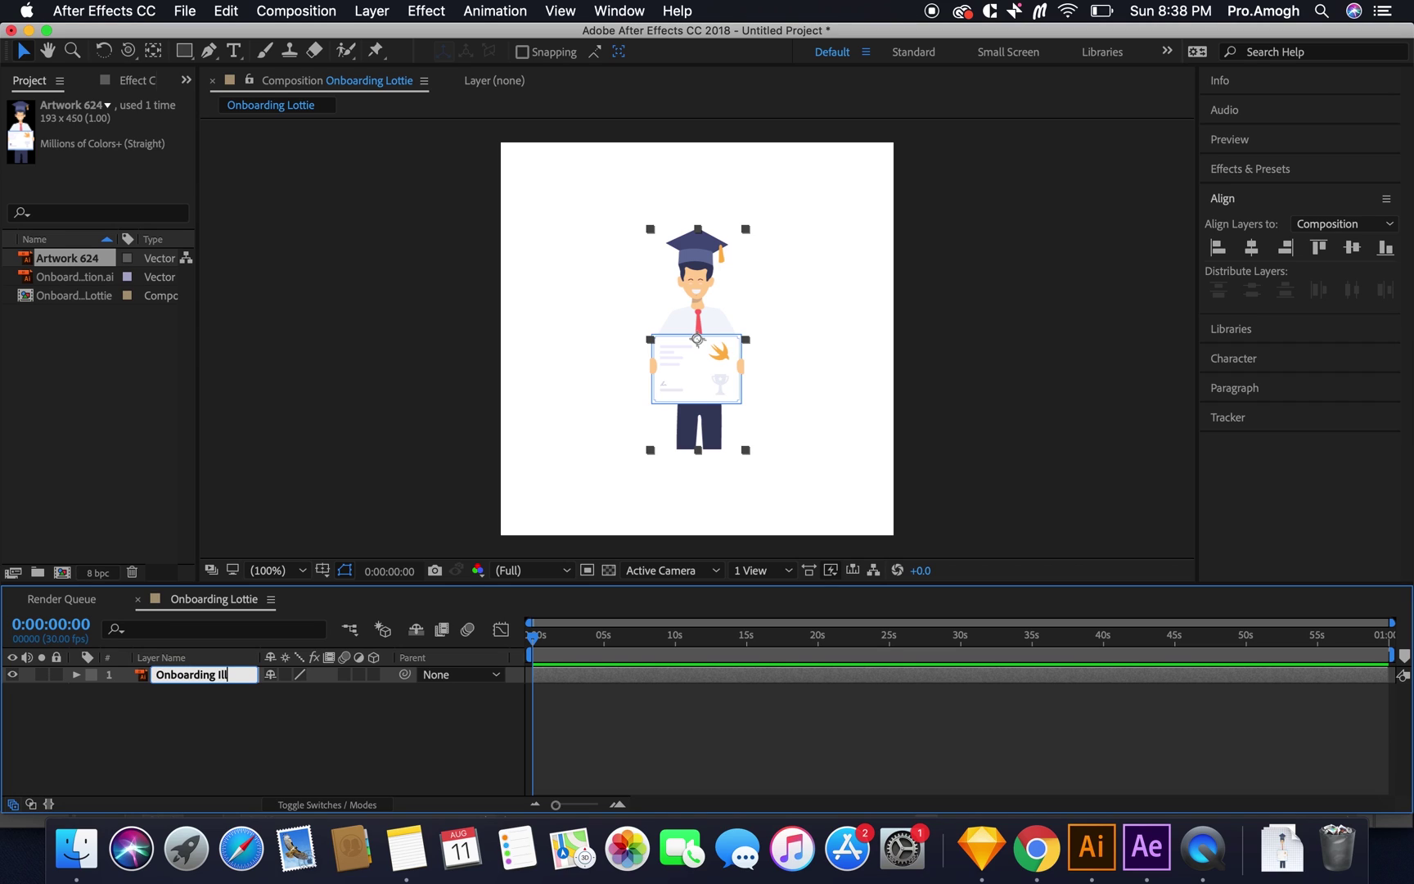
text(ustration)
key(Return)
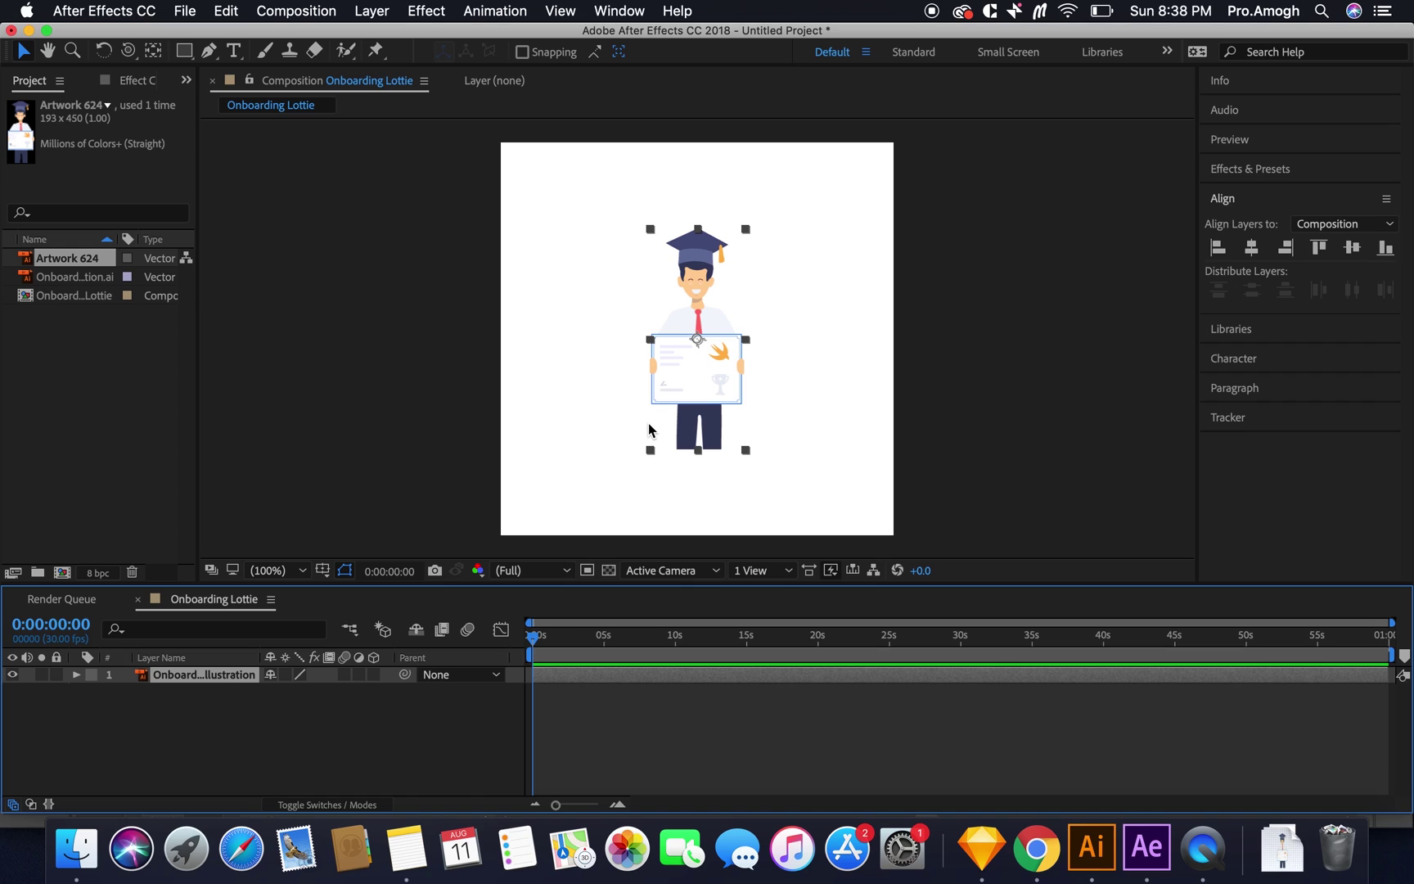
Step: Create shapes from the Onboarding Illustration vector layer and deselect the resulting outlines
key(z)
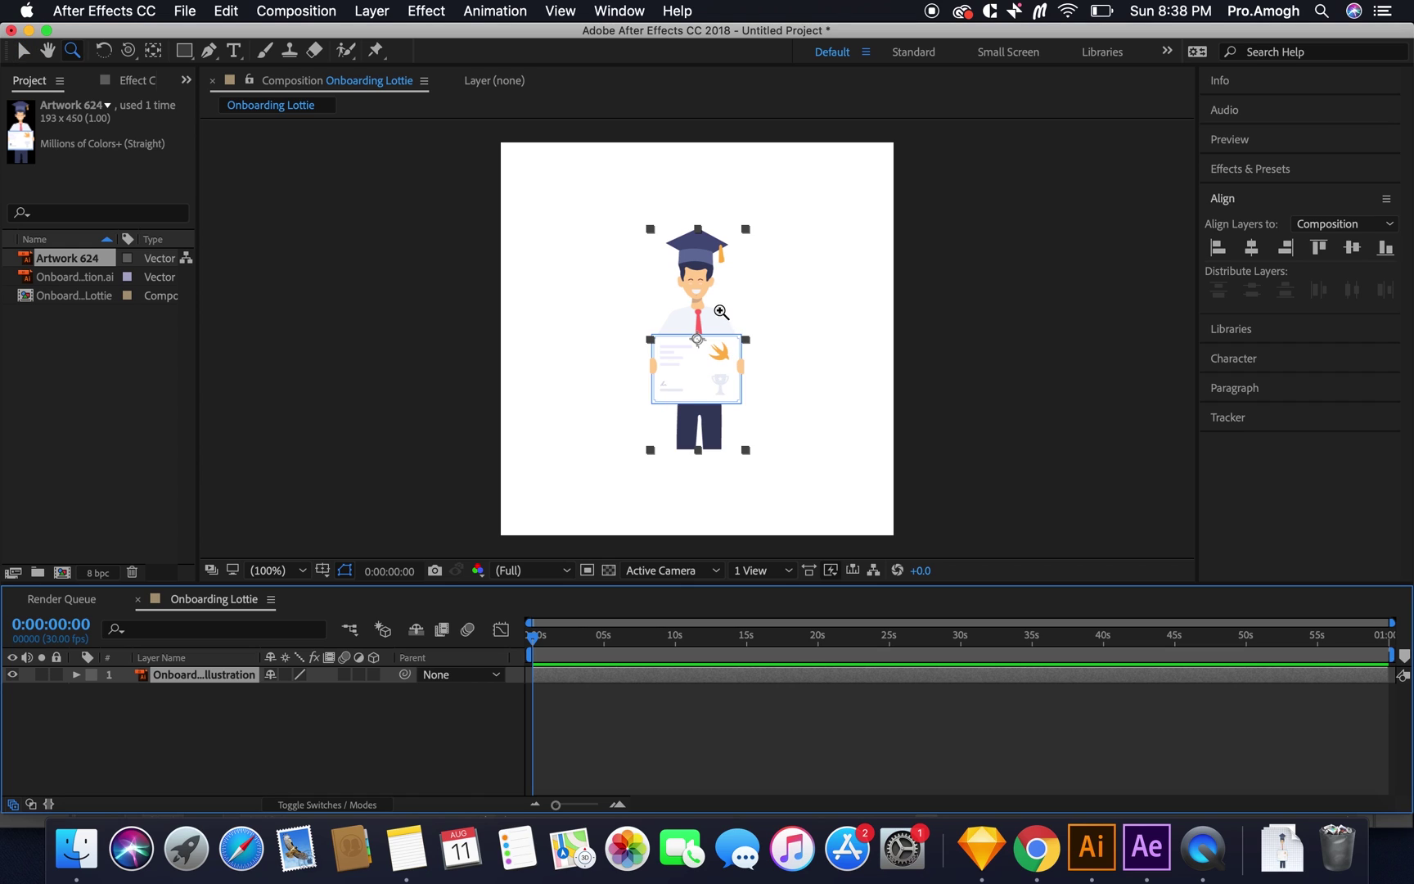
click(702, 299)
key(h)
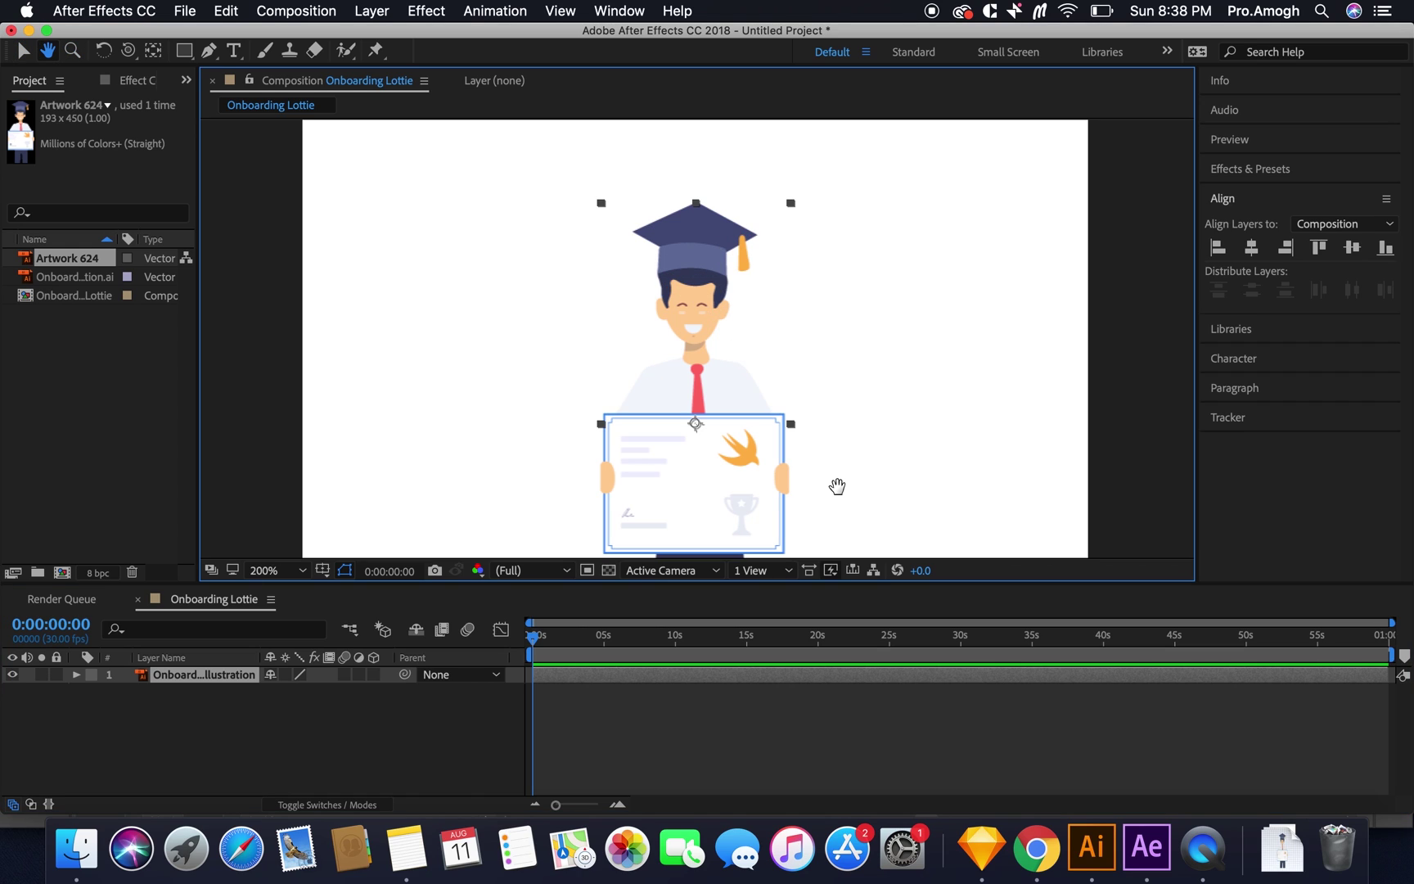
drag(837, 486, 838, 404)
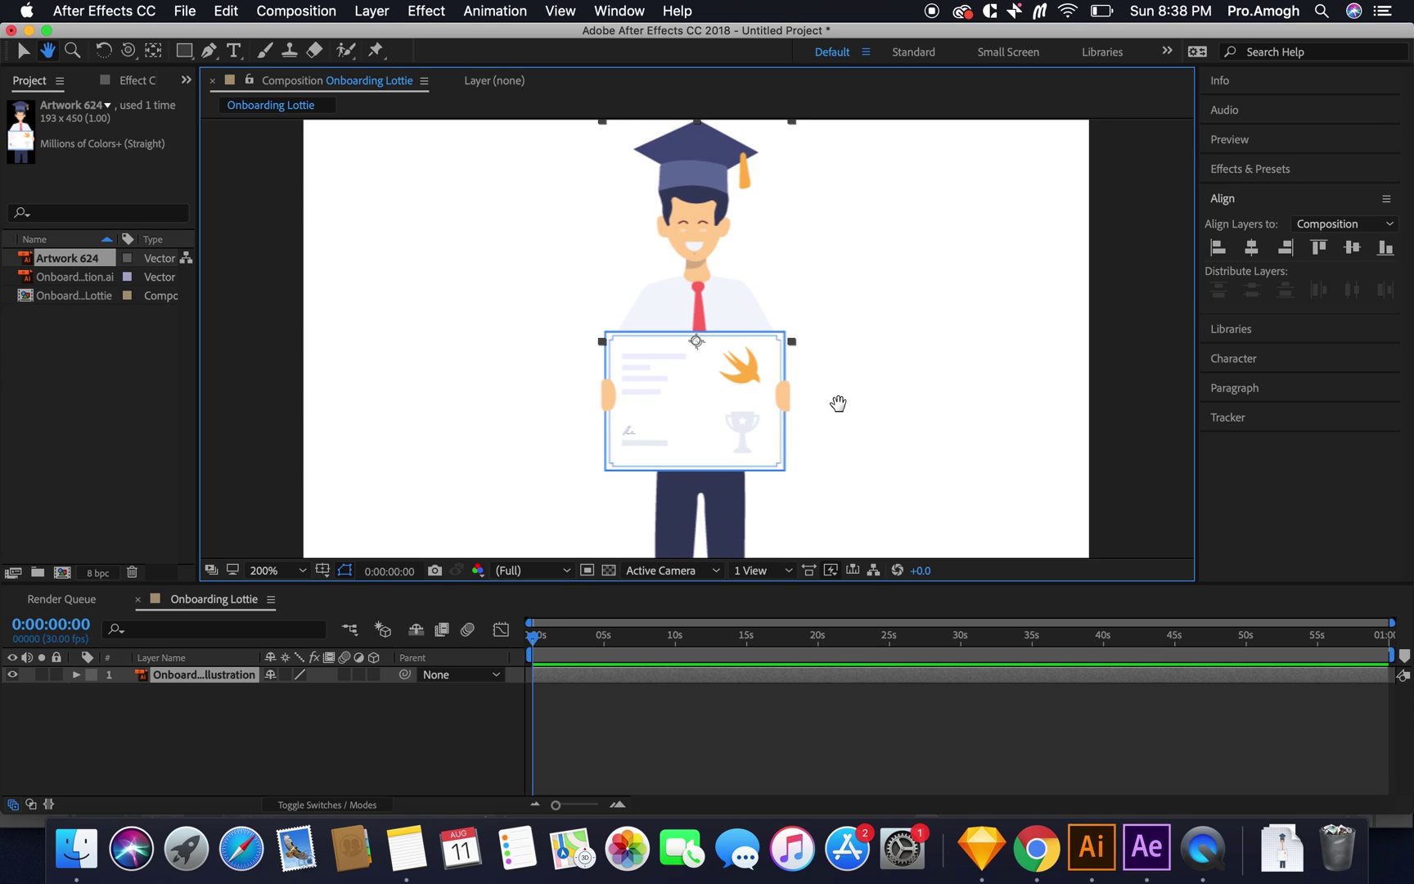
key(z)
key(v)
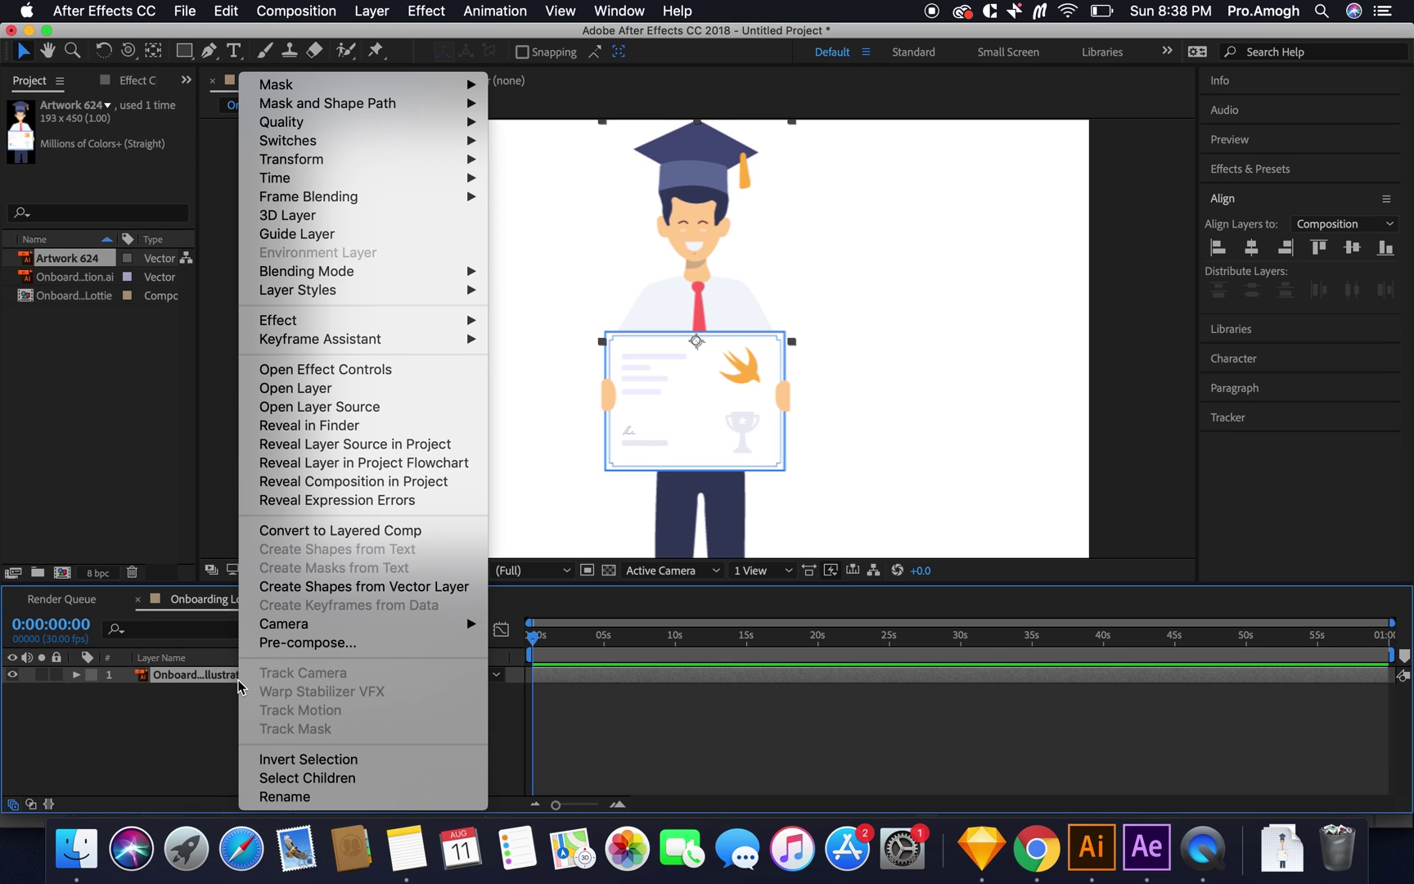
click(361, 587)
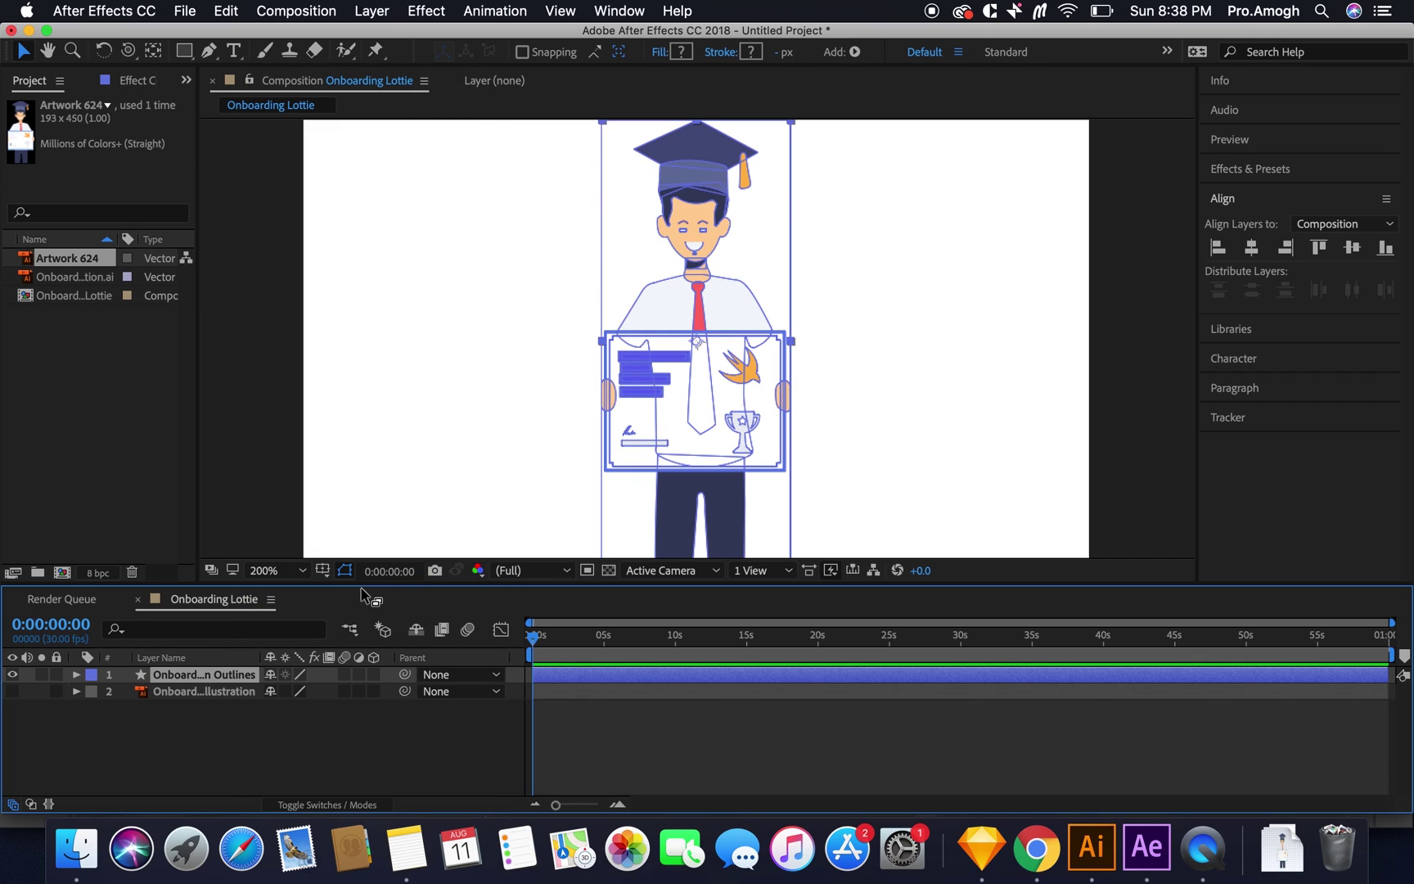
click(322, 737)
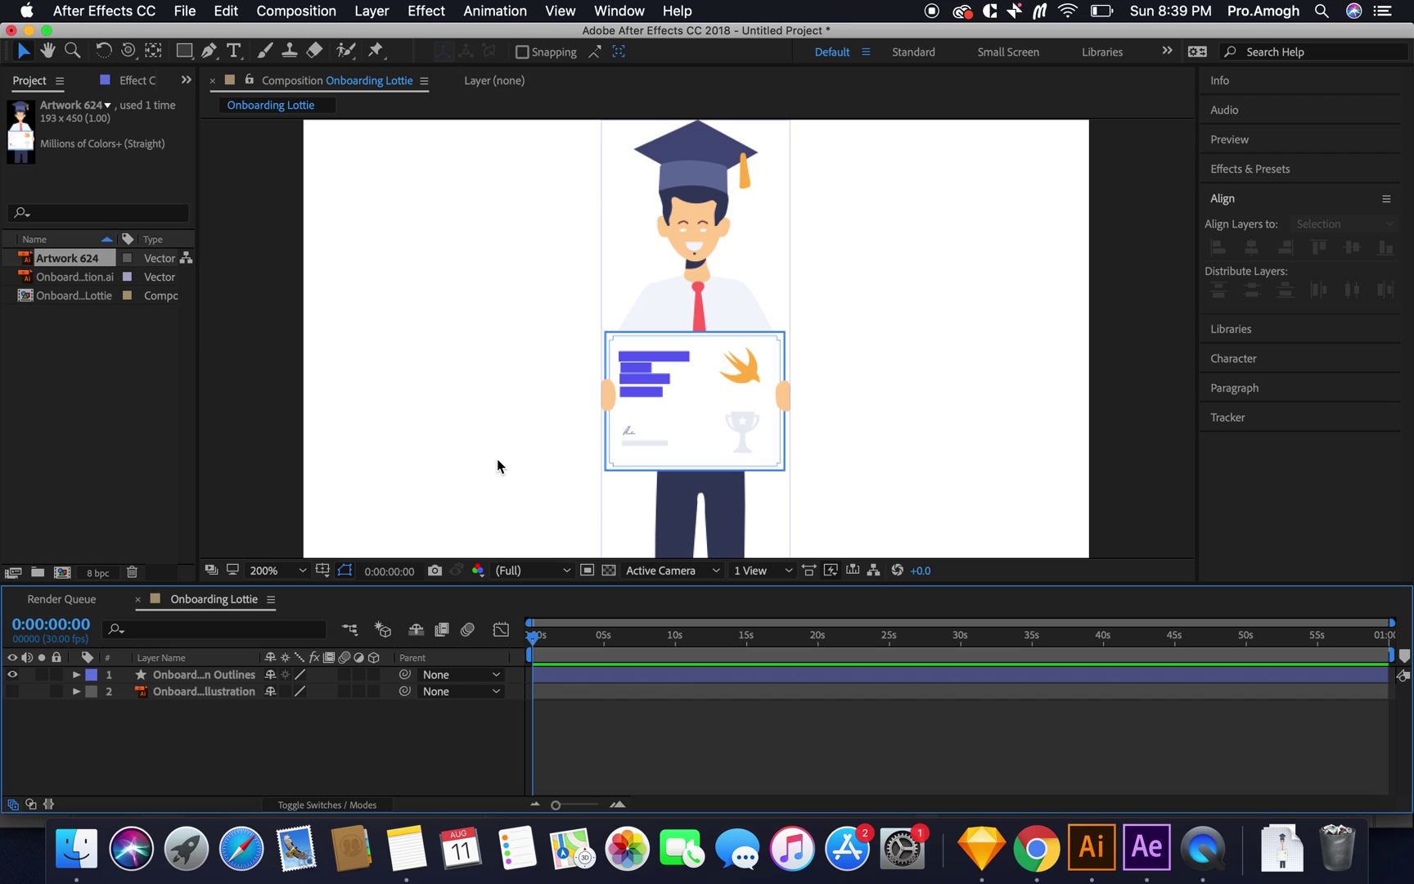
click(706, 272)
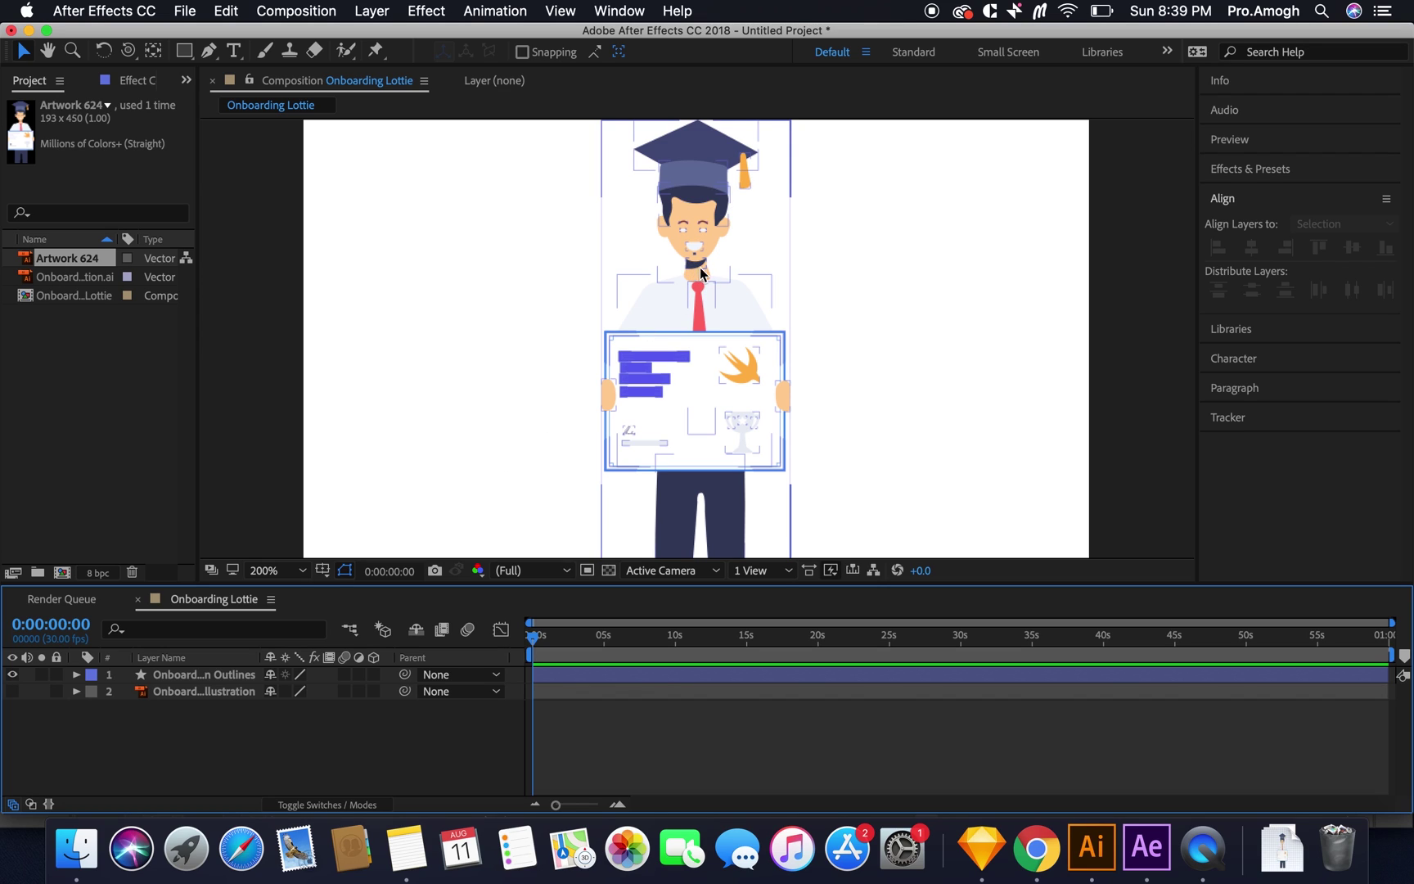
Step: Delete the original Onboarding Illustration vector layer, keeping only its shape outlines layer
click(859, 361)
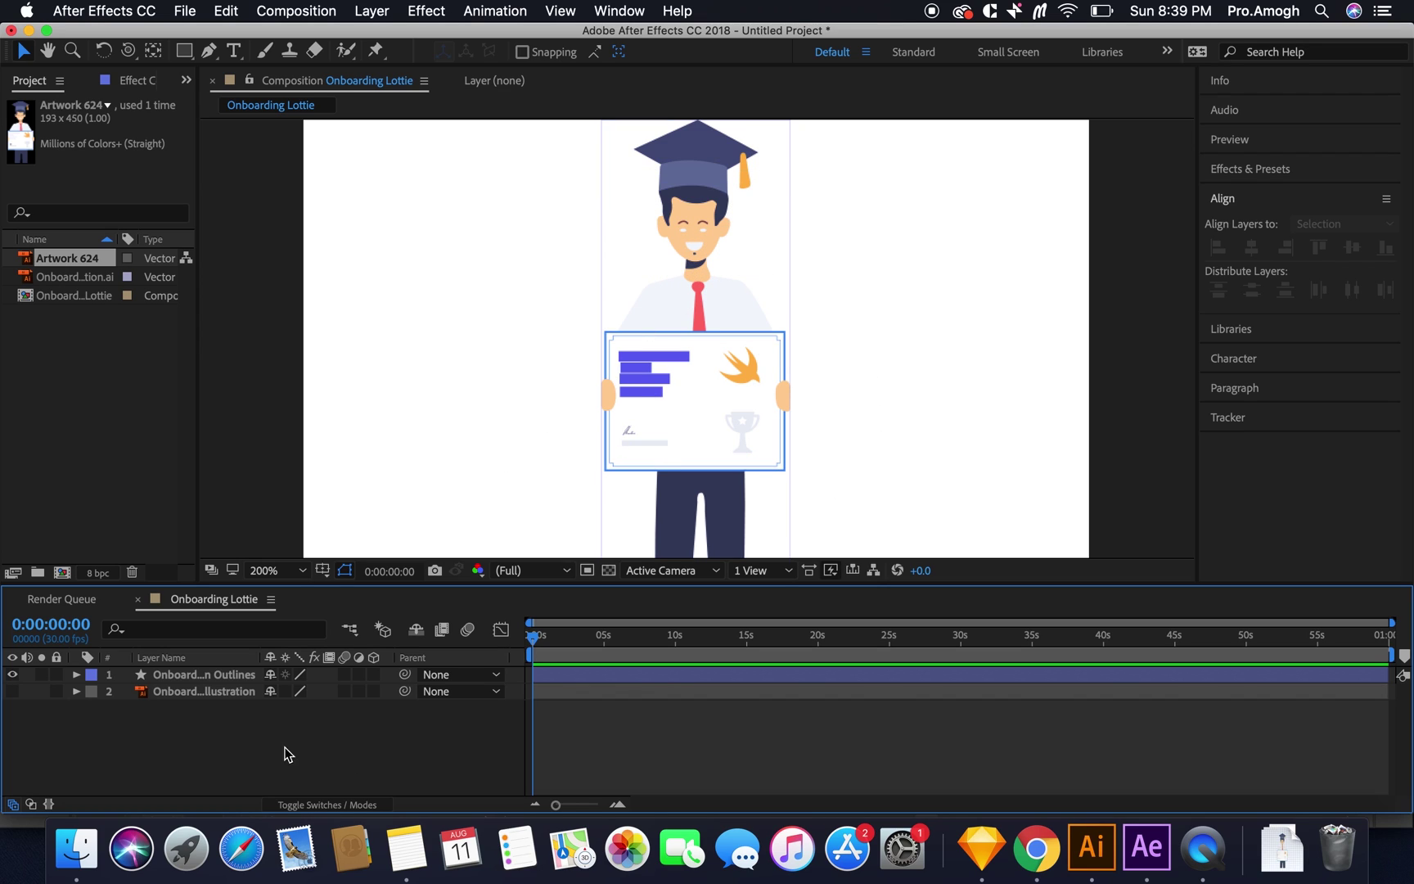
click(245, 692)
key(Delete)
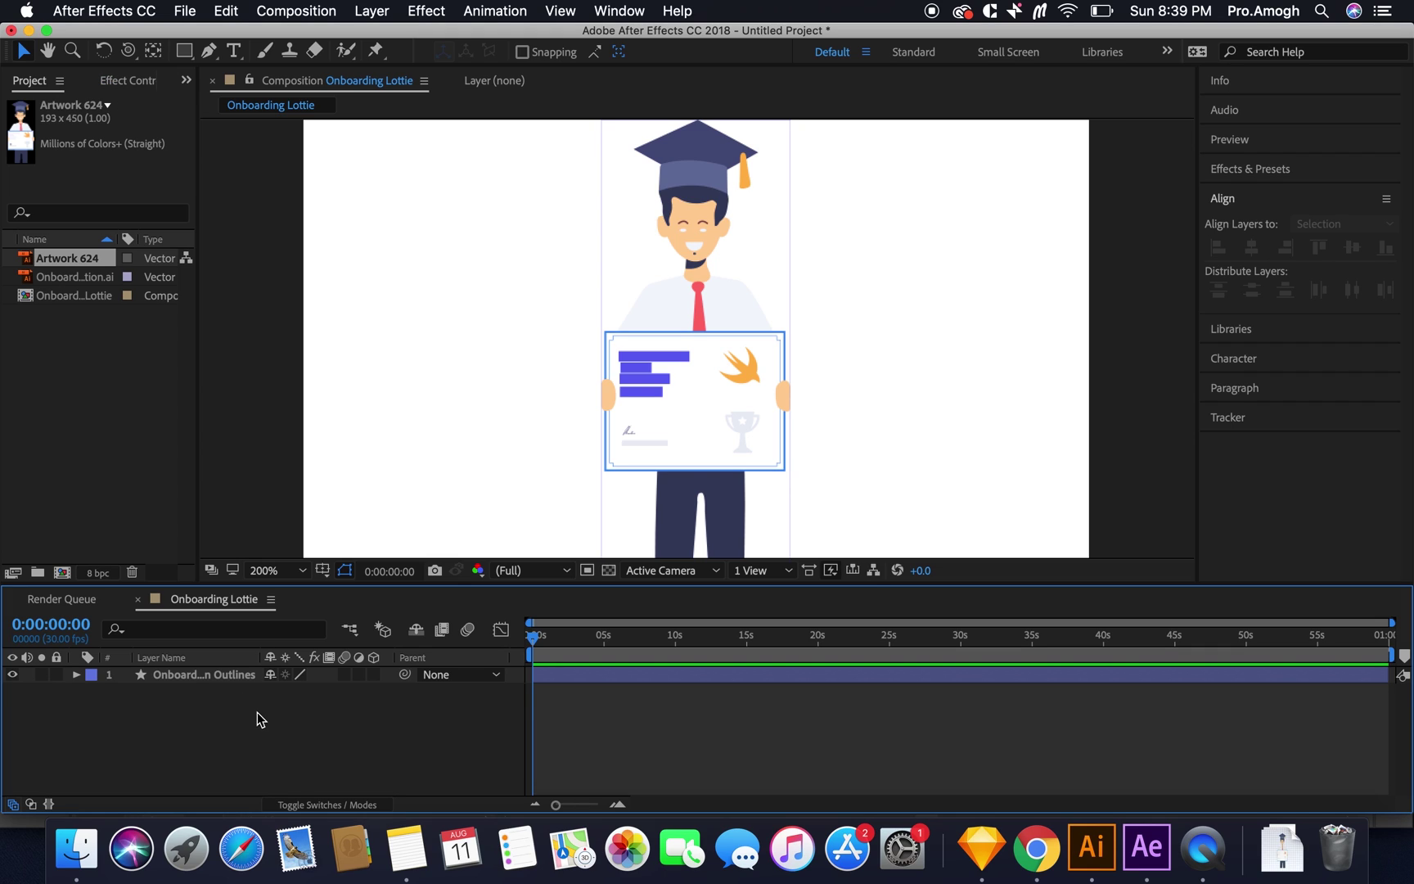
Step: Filter the composition's timeline properties by "merge"
click(287, 630)
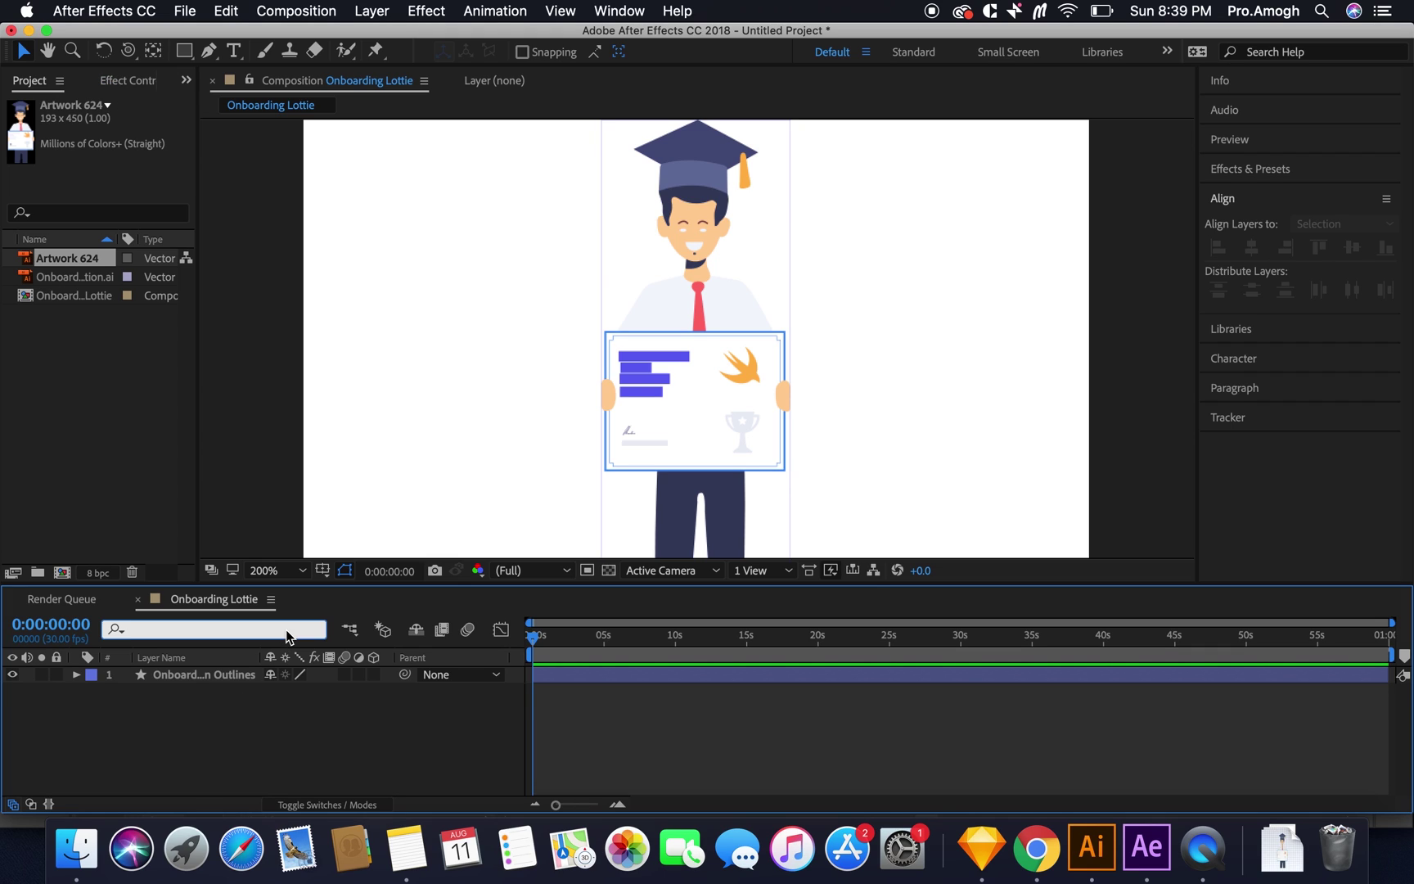
text(merge)
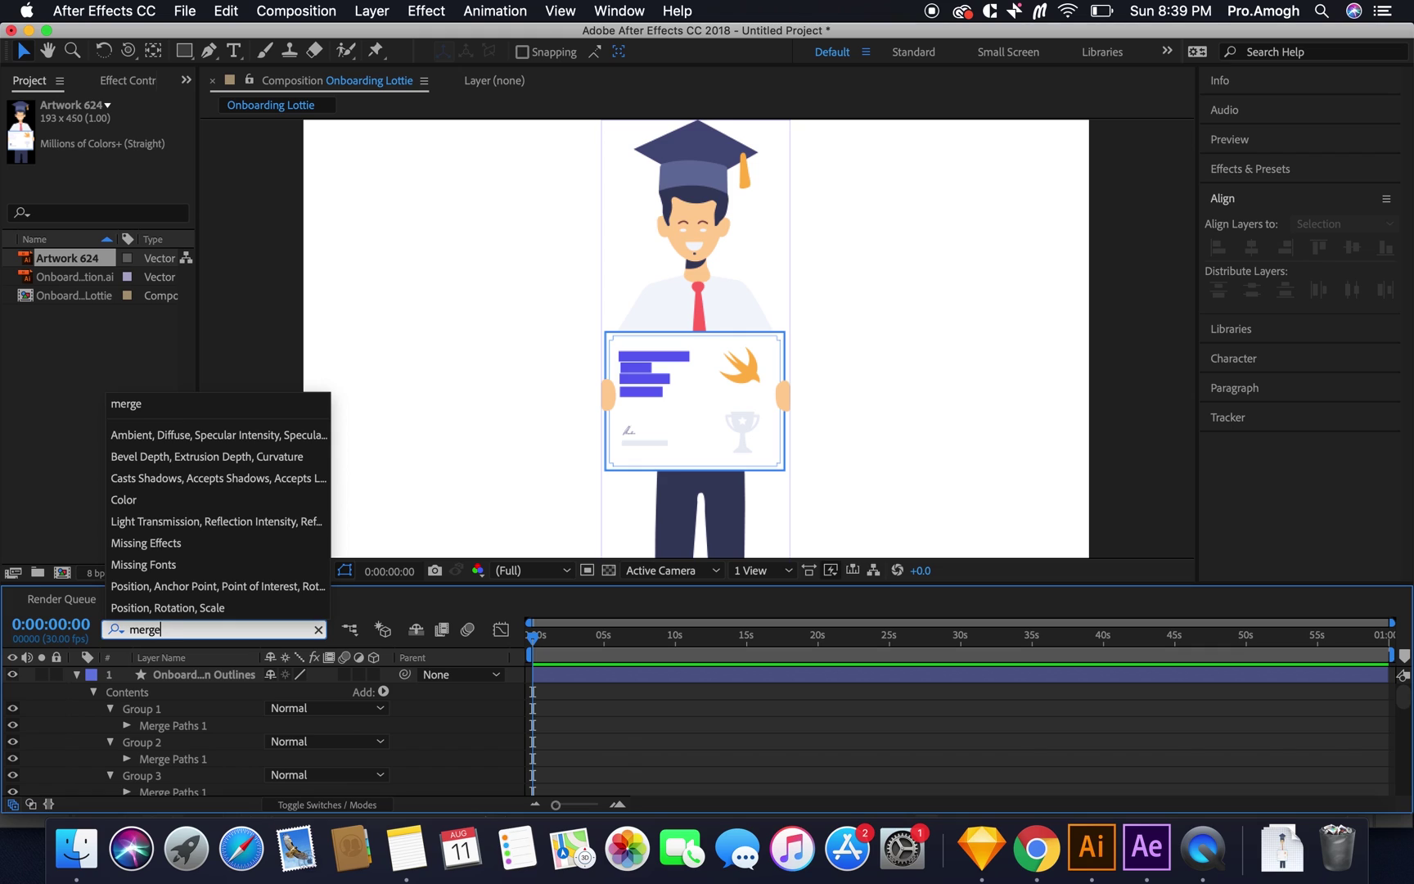
key(Return)
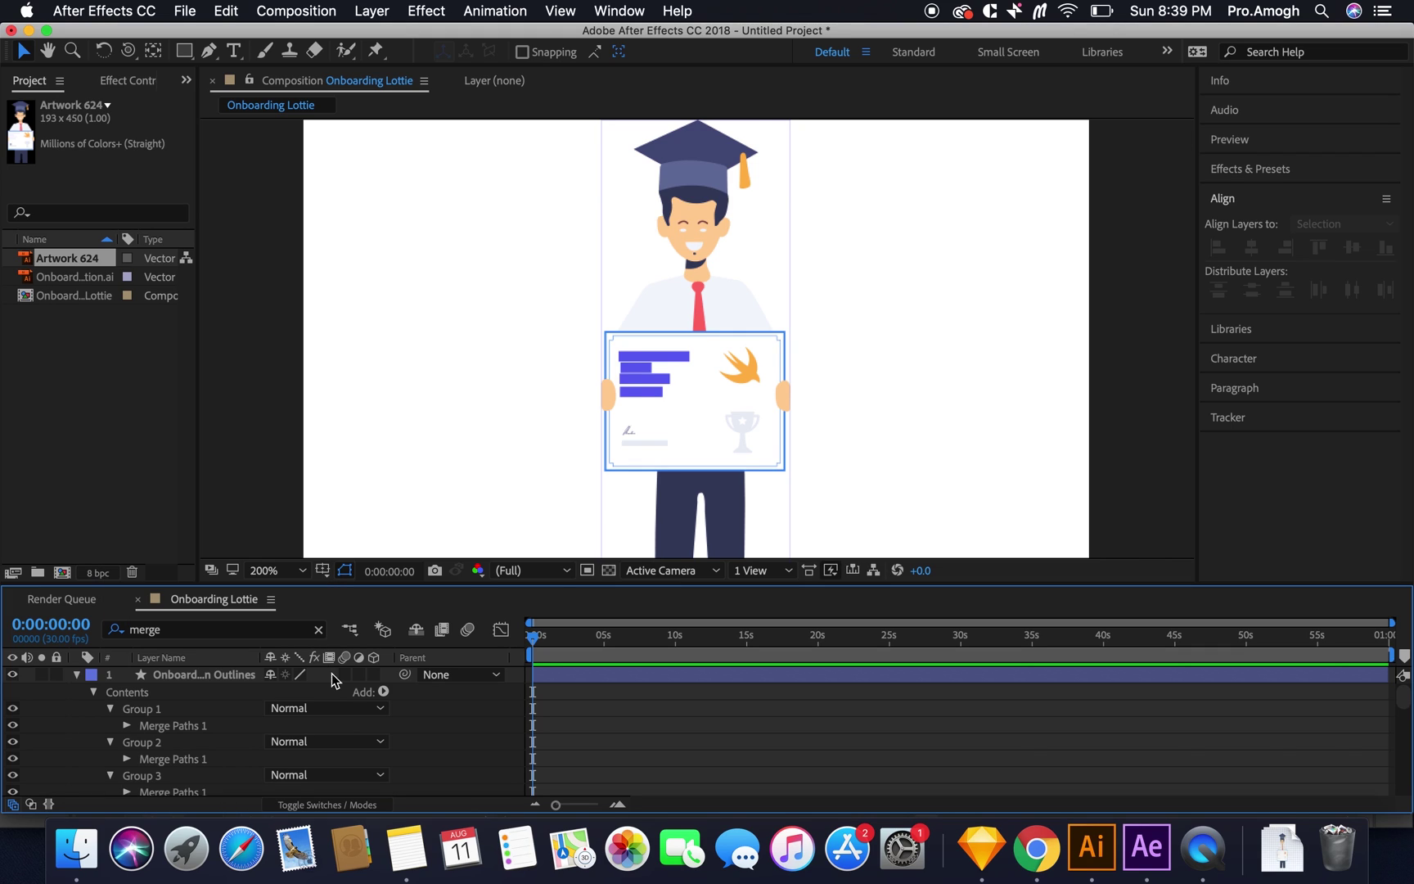
Step: Delete every Merge Paths operator from all groups of the Onboarding Illustration Outlines layer and deselect the layer
click(205, 726)
click(208, 757)
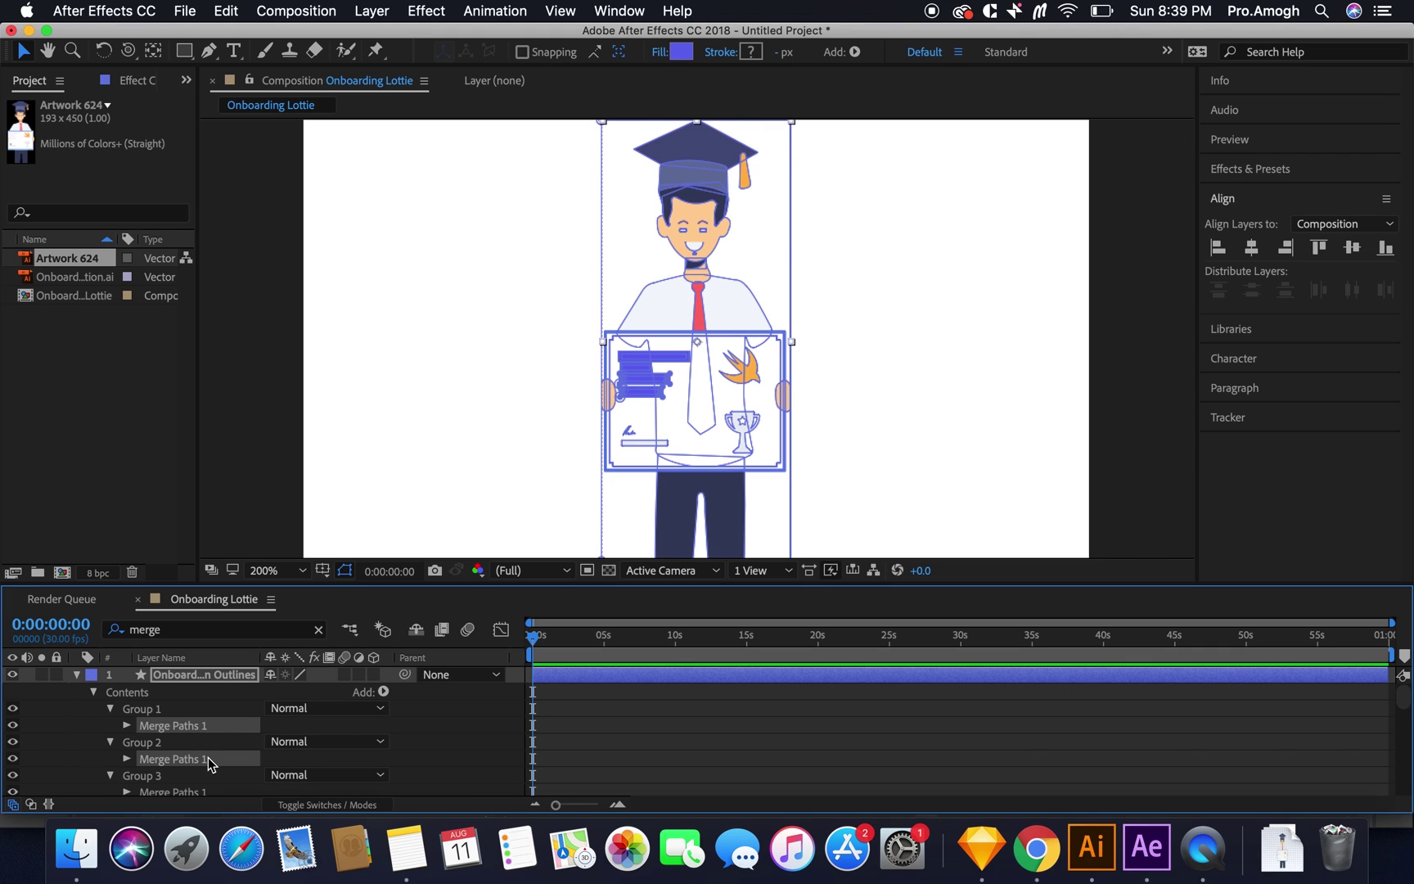
scroll(209, 753, down, 2)
super+click(223, 724)
super+click(221, 758)
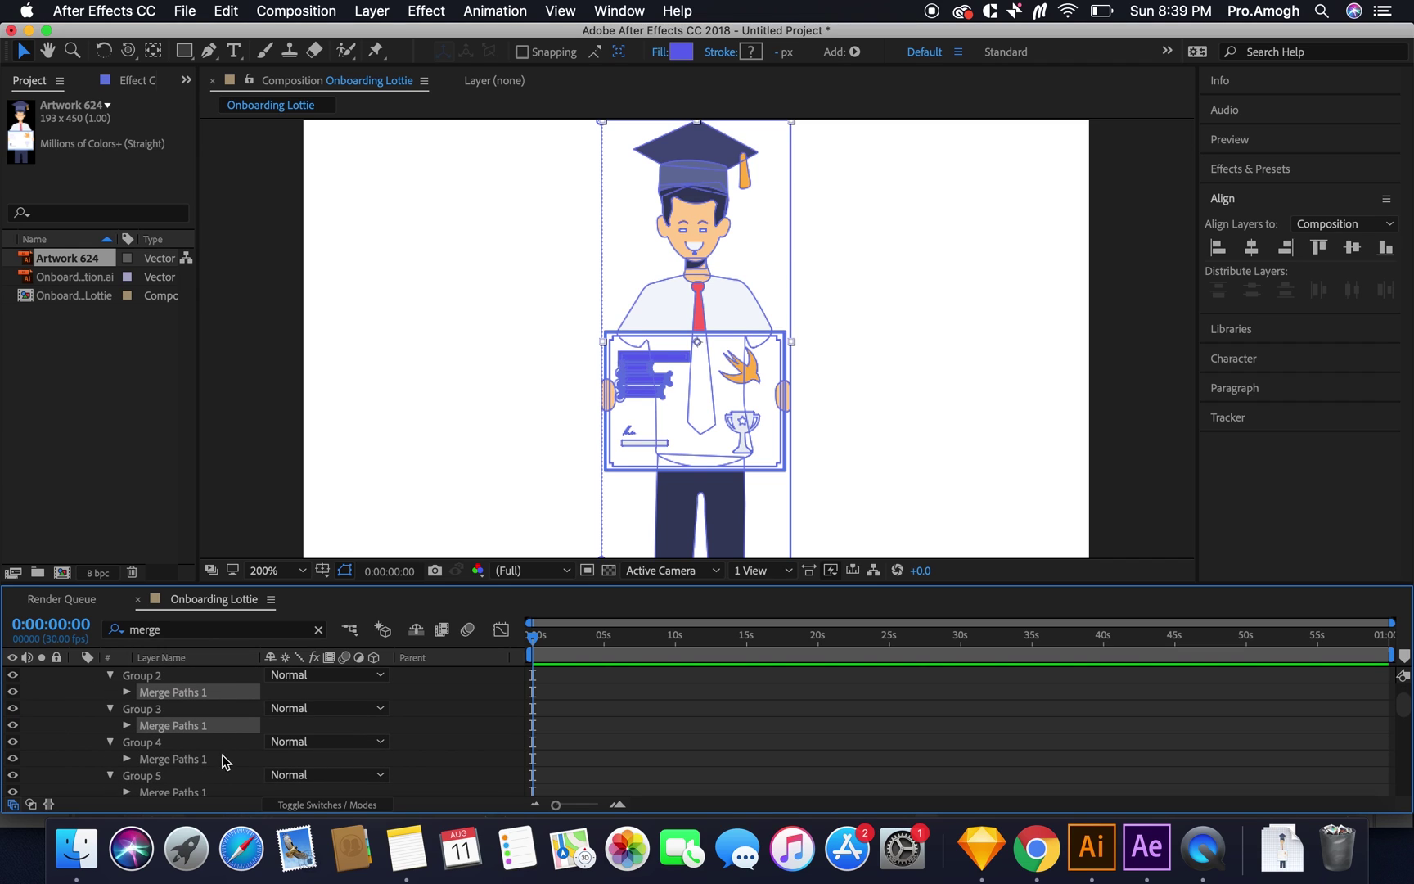
super+click(221, 792)
scroll(221, 792, down, 3)
super+click(217, 709)
super+click(217, 741)
super+click(217, 775)
scroll(217, 777, down, 3)
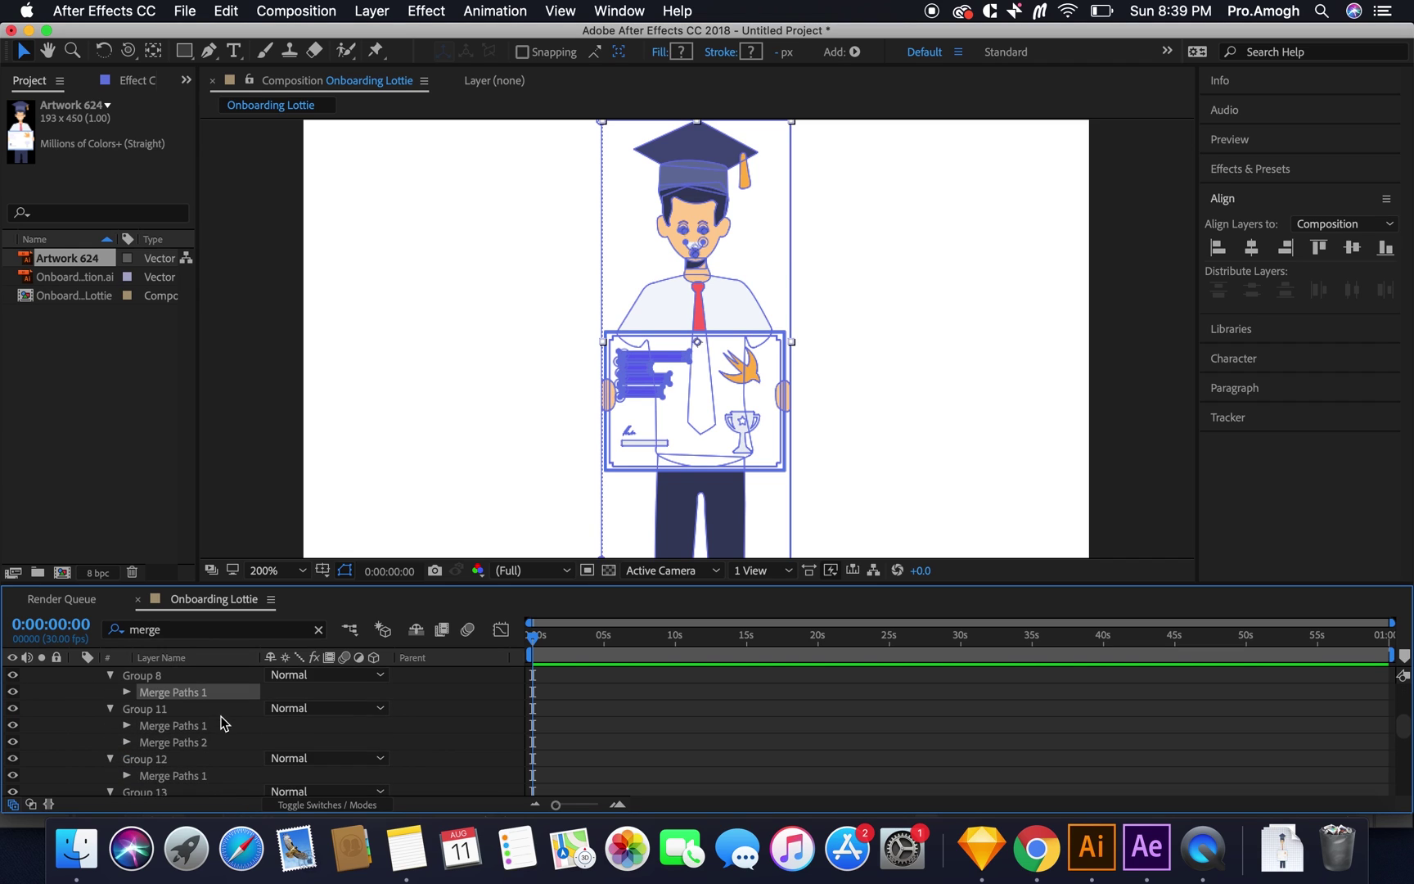
super+click(221, 725)
super+click(216, 741)
scroll(213, 741, down, 1)
super+click(208, 741)
super+click(213, 776)
scroll(212, 780, down, 2)
super+click(217, 708)
super+click(221, 742)
super+click(209, 776)
scroll(206, 776, down, 3)
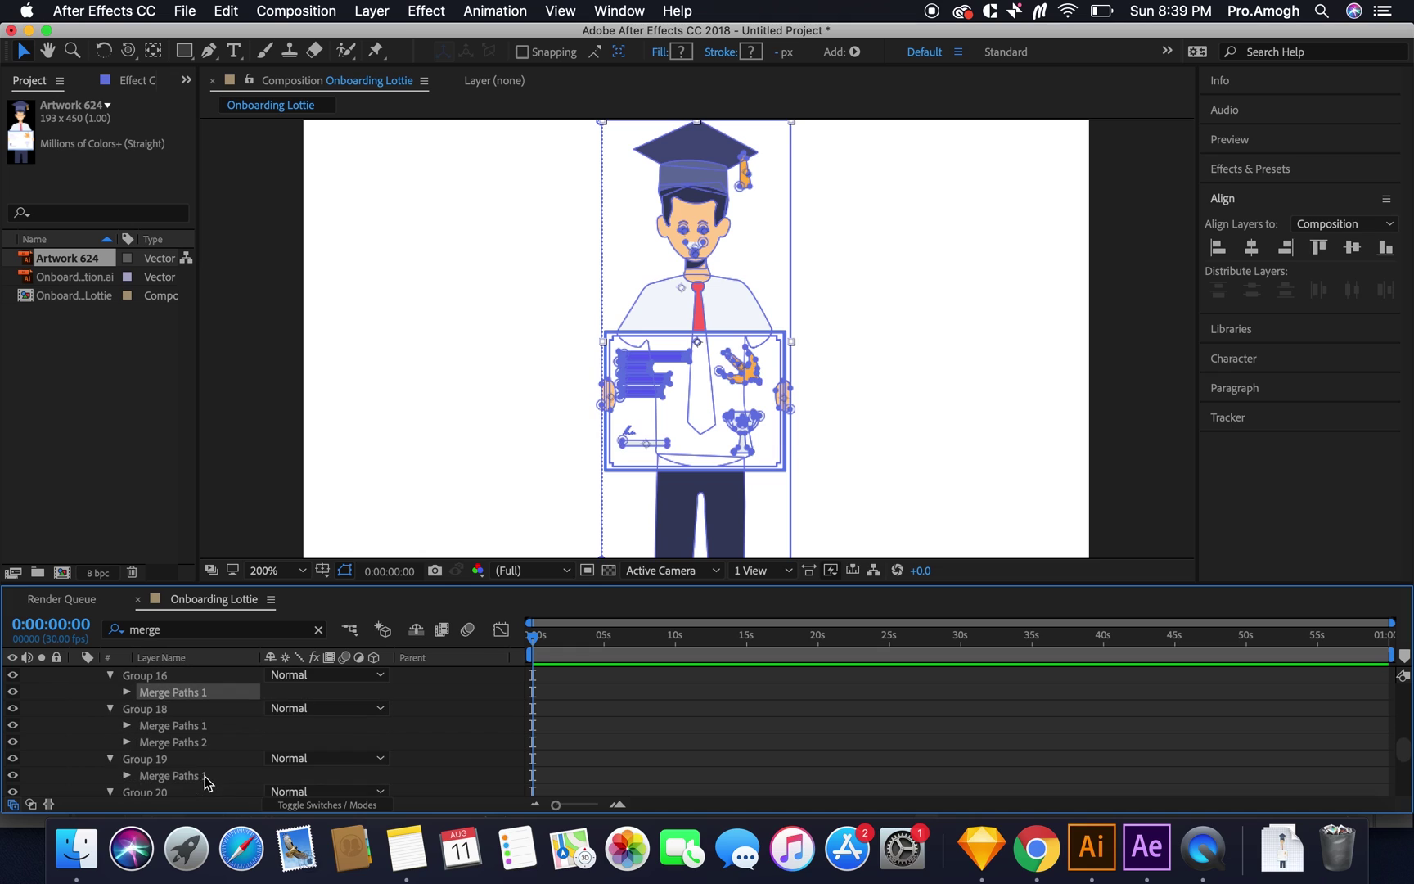
super+click(207, 724)
super+click(209, 741)
scroll(208, 741, down, 2)
super+click(222, 775)
scroll(221, 741, down, 1)
super+click(221, 724)
super+click(221, 758)
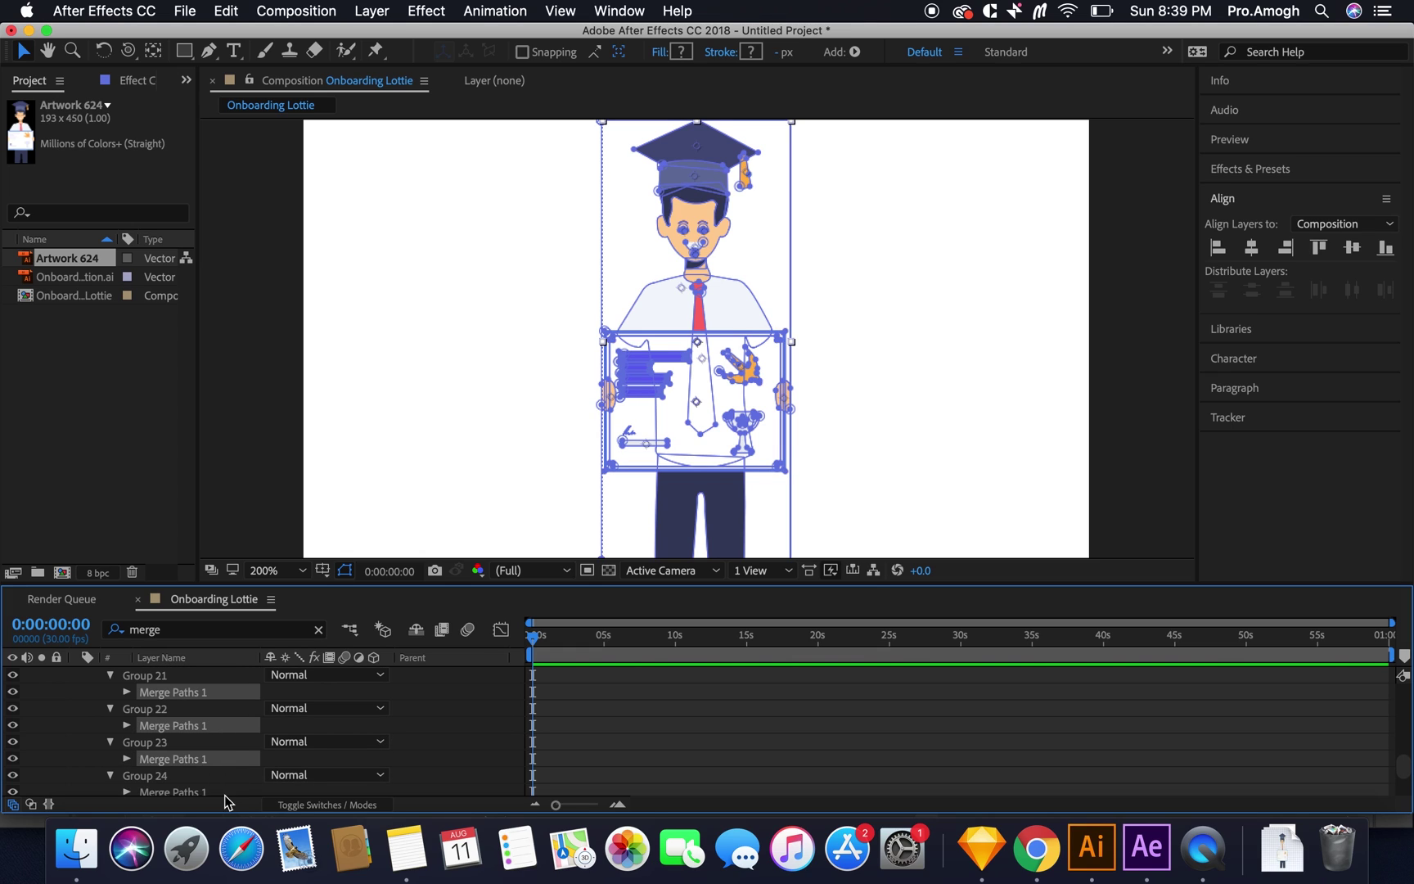
scroll(217, 737, down, 1)
super+click(217, 725)
super+click(219, 758)
super+click(217, 791)
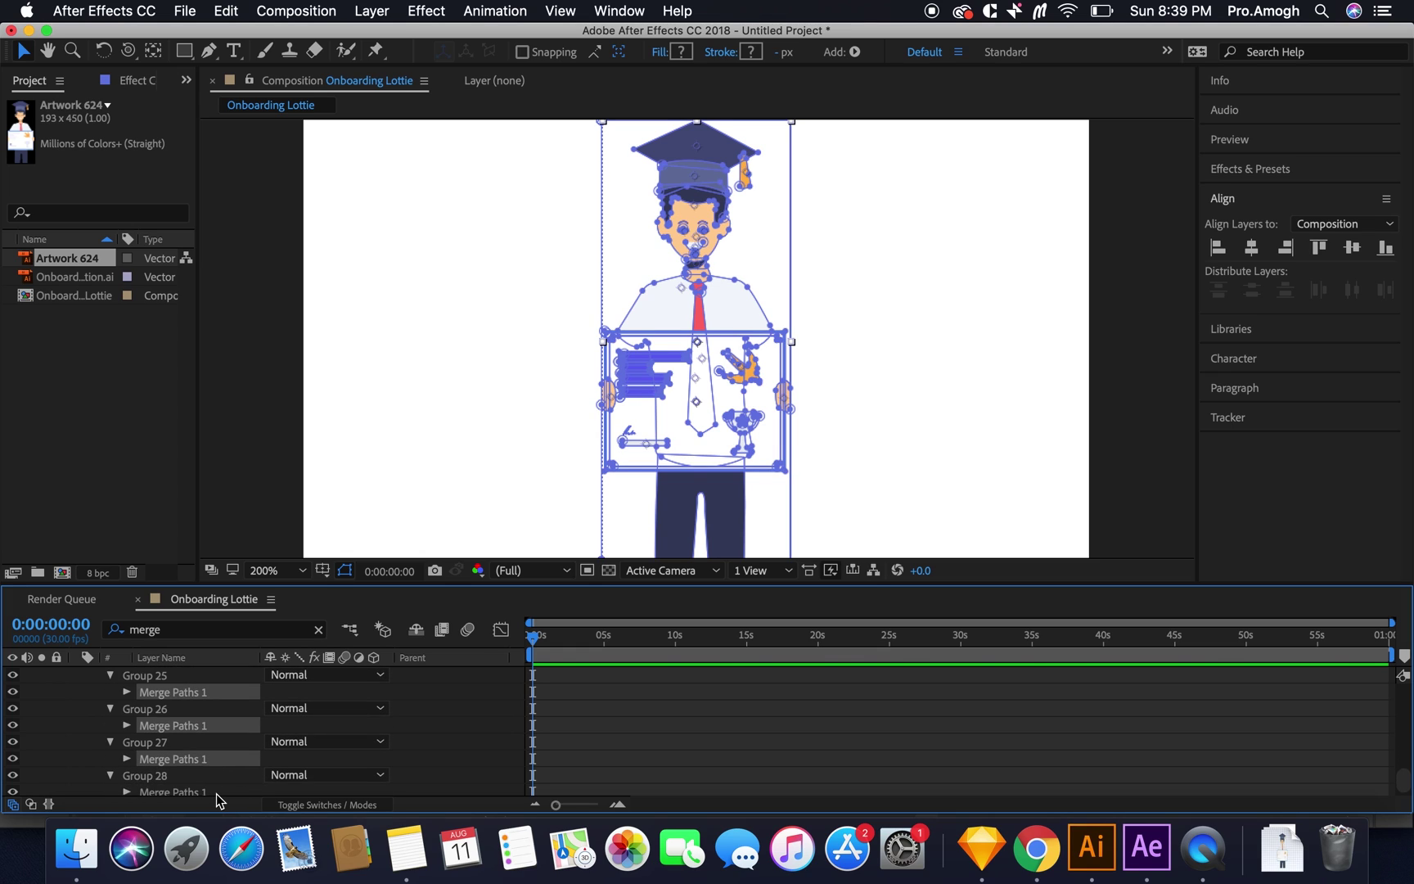
scroll(217, 793, down, 1)
super+click(220, 784)
key(Delete)
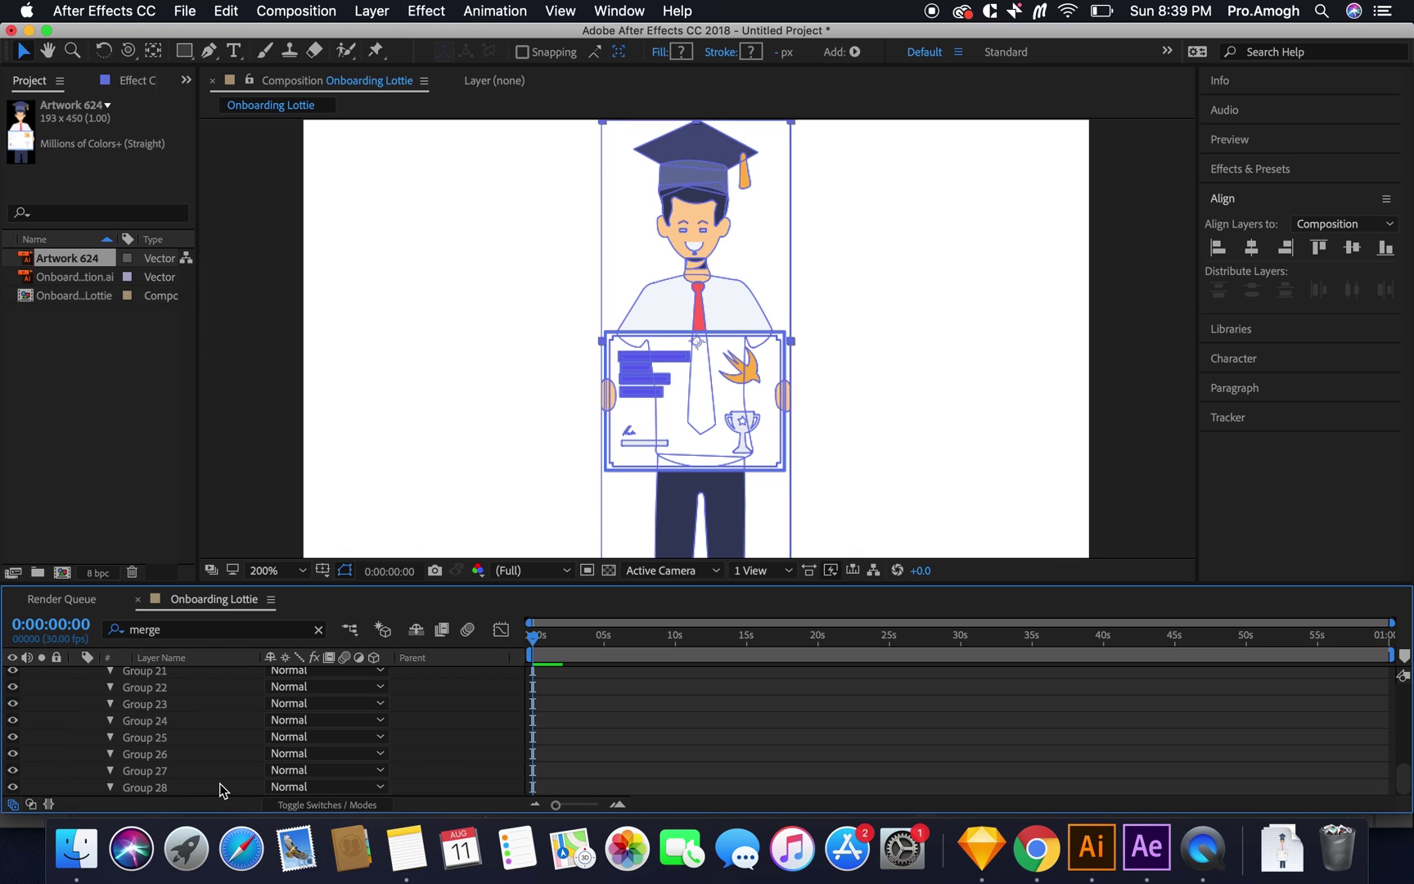
click(945, 286)
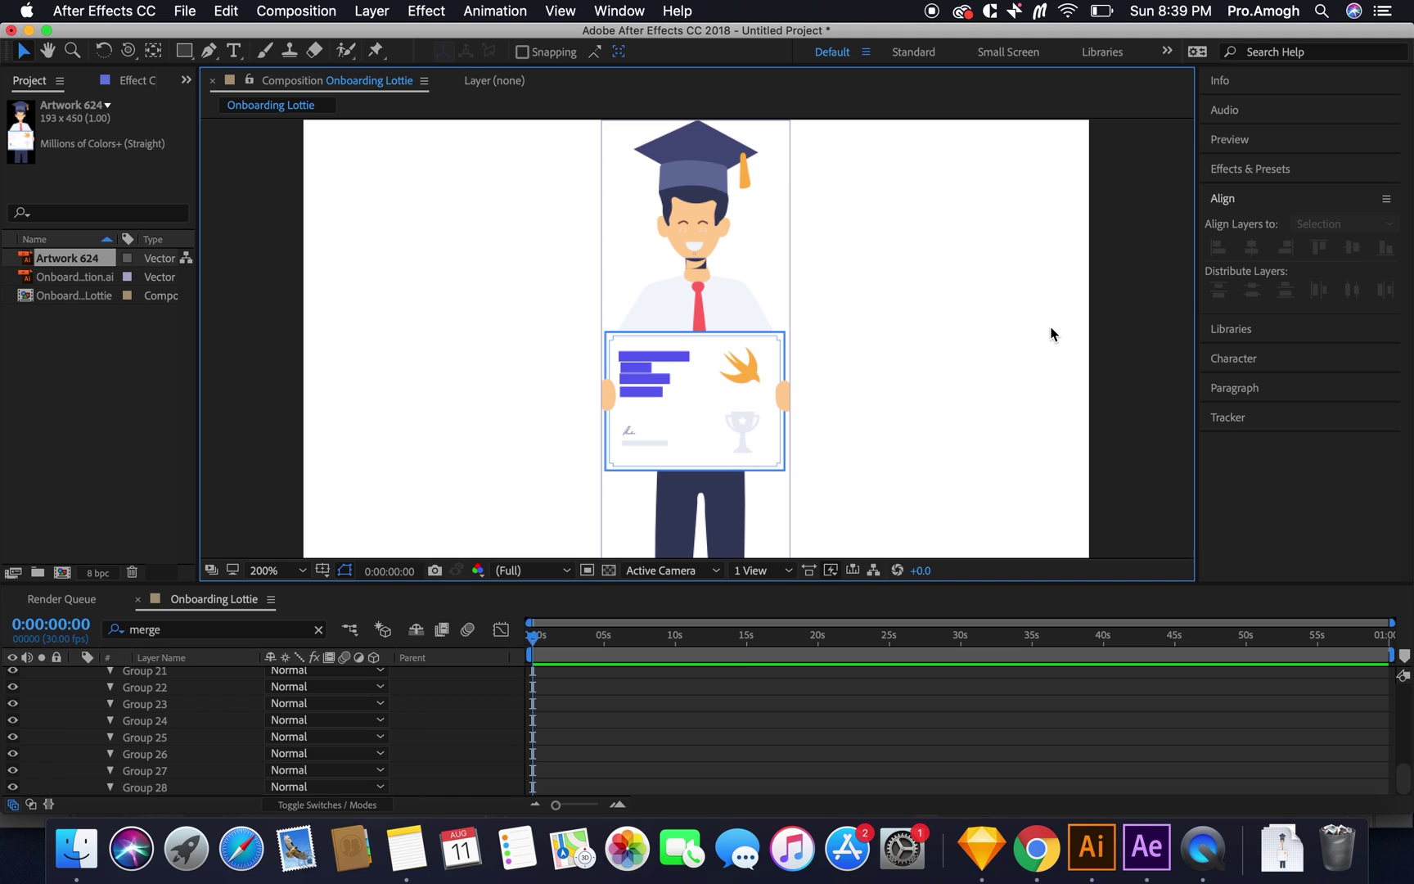
click(684, 260)
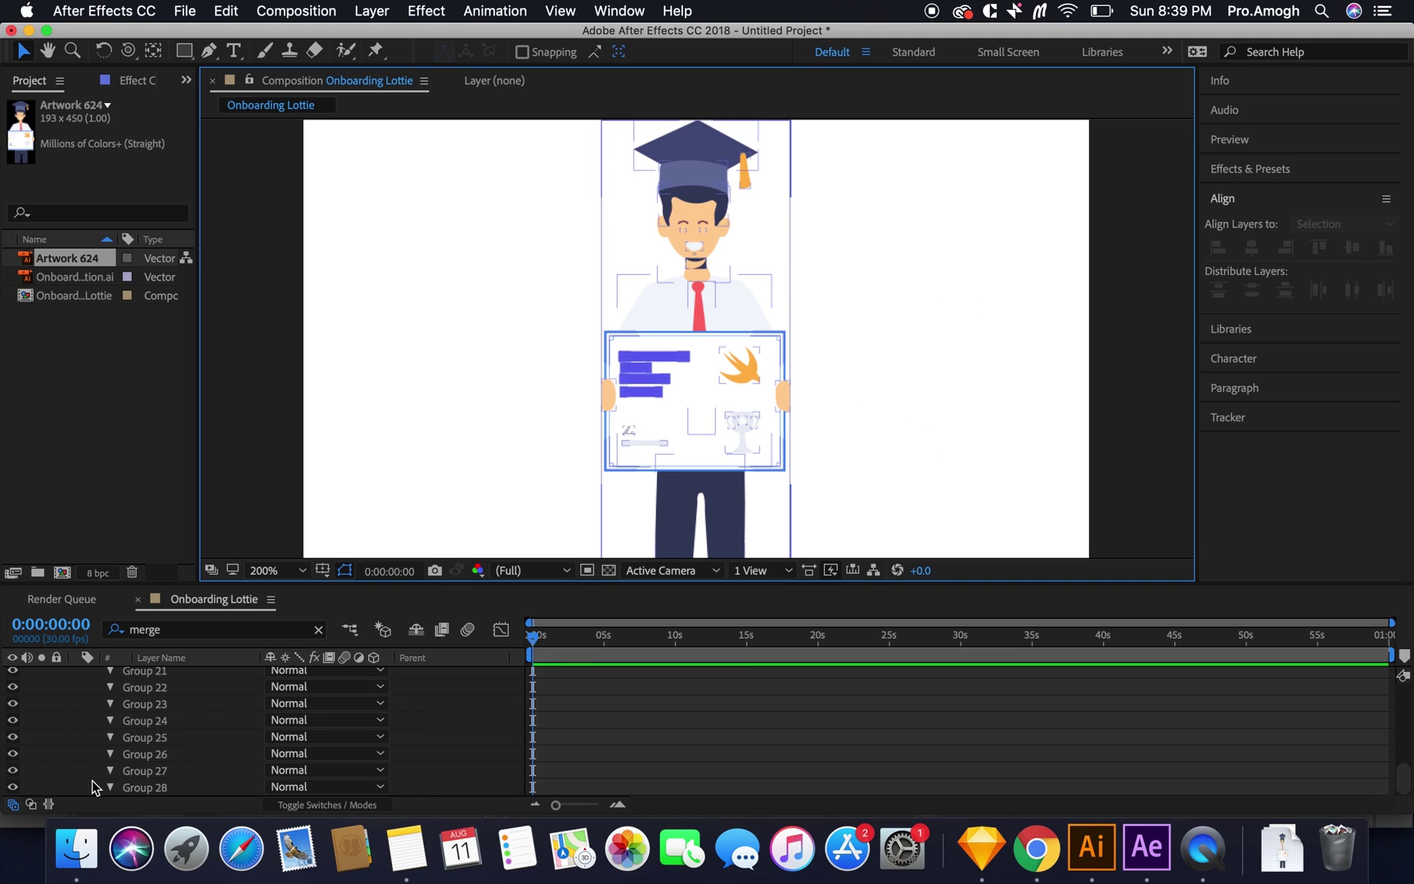
Step: Collapse the outlines layer's contents and clear the "merge" filter from the timeline
scroll(170, 753, up, 10)
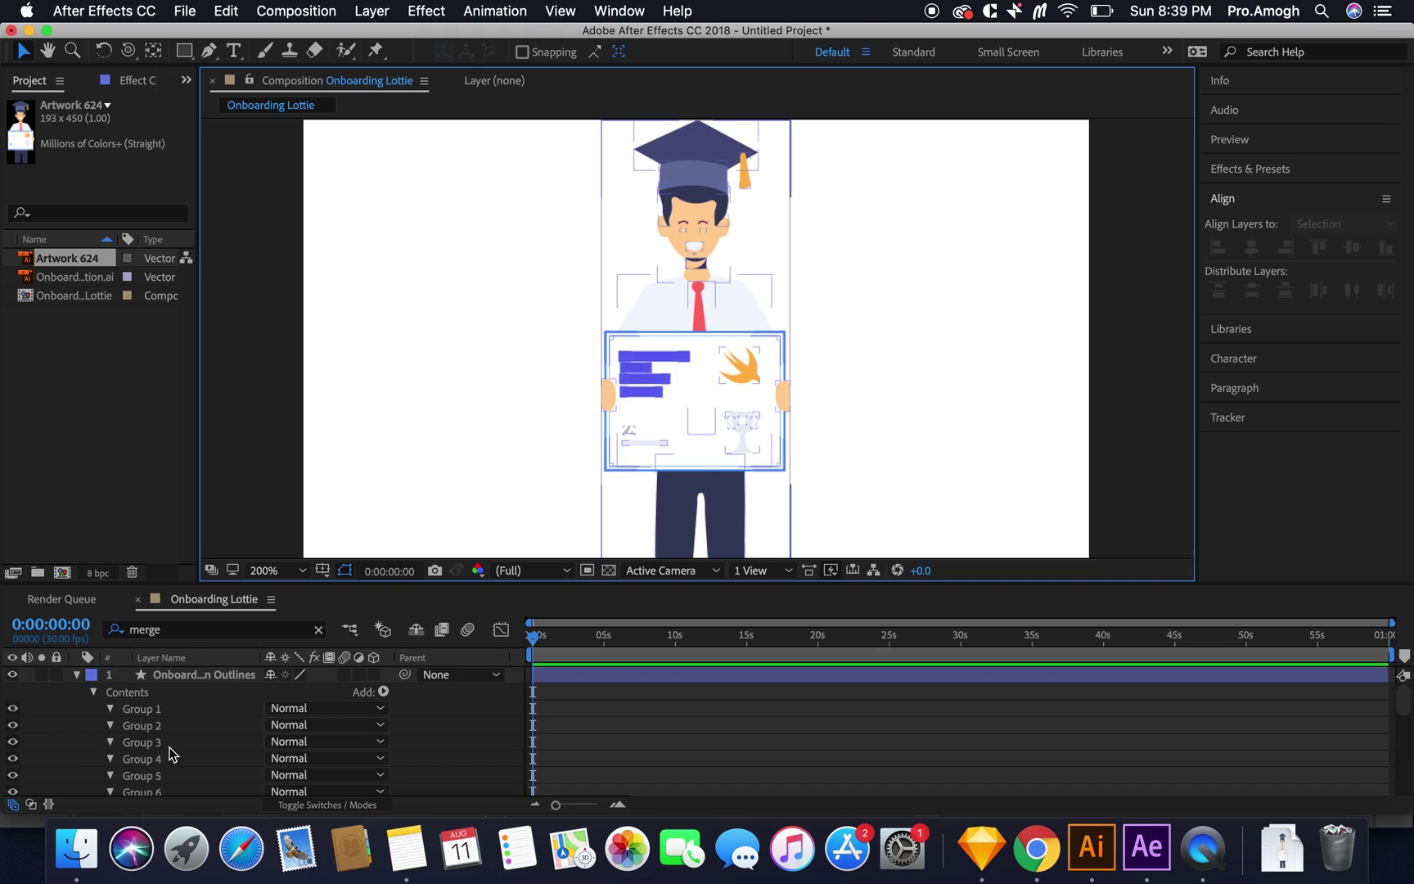
click(93, 692)
double_click(216, 630)
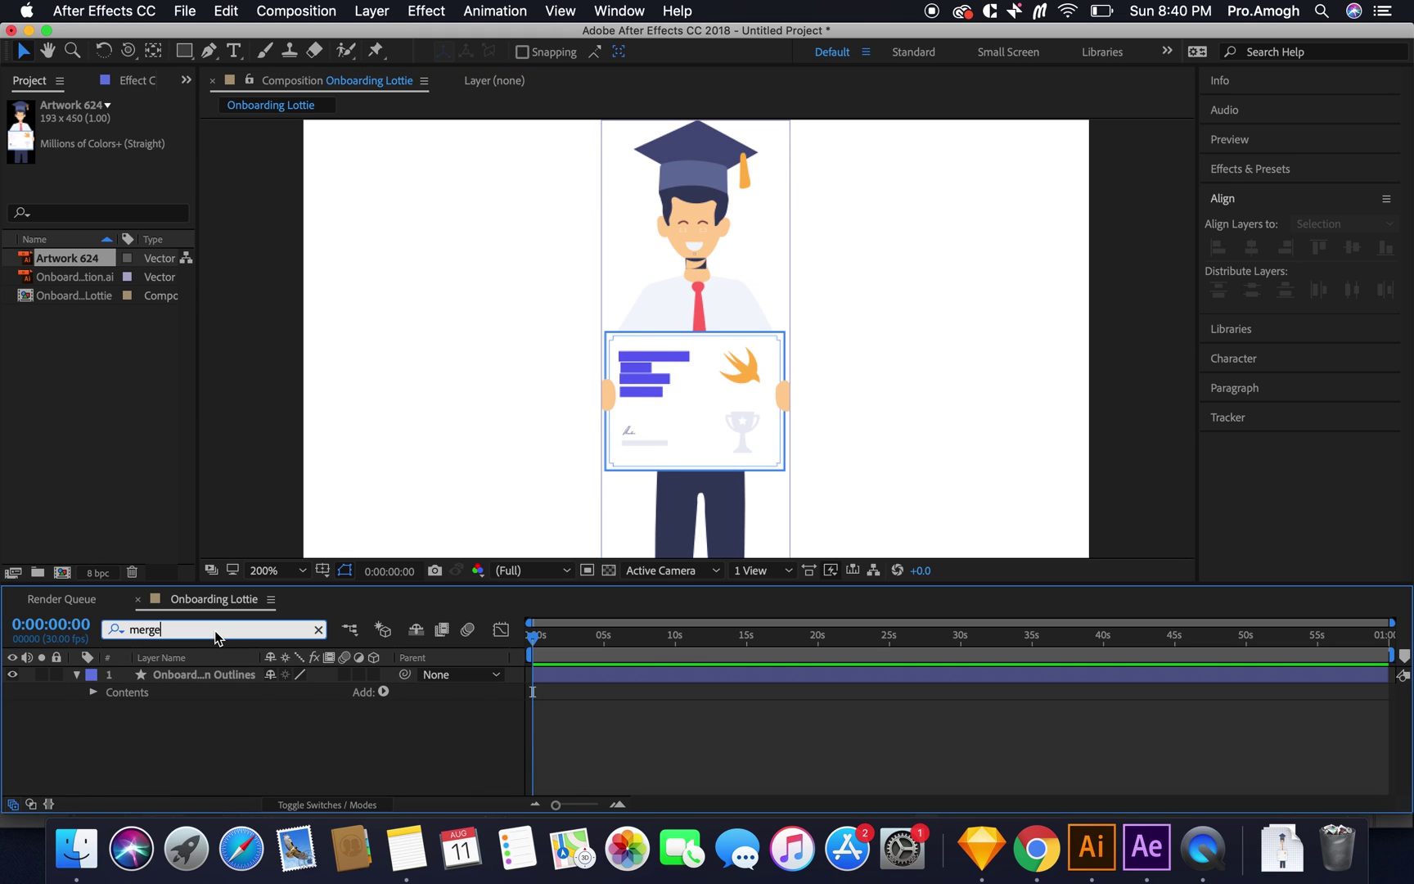
key(BackSpace)
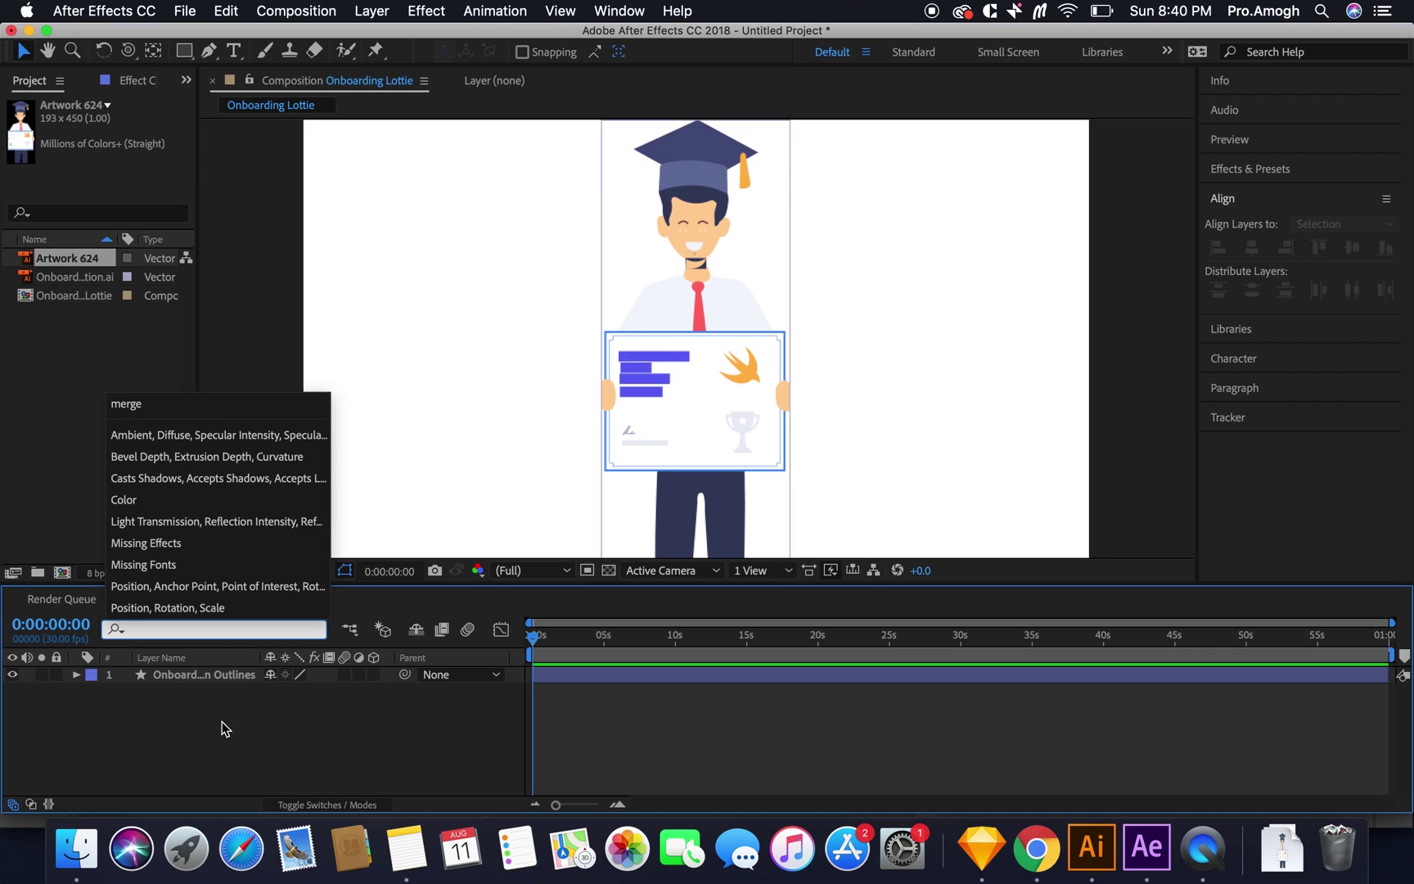
Step: Expand the outlines layer's contents and Group 1 to list the paths it contains
click(212, 678)
click(212, 676)
click(78, 675)
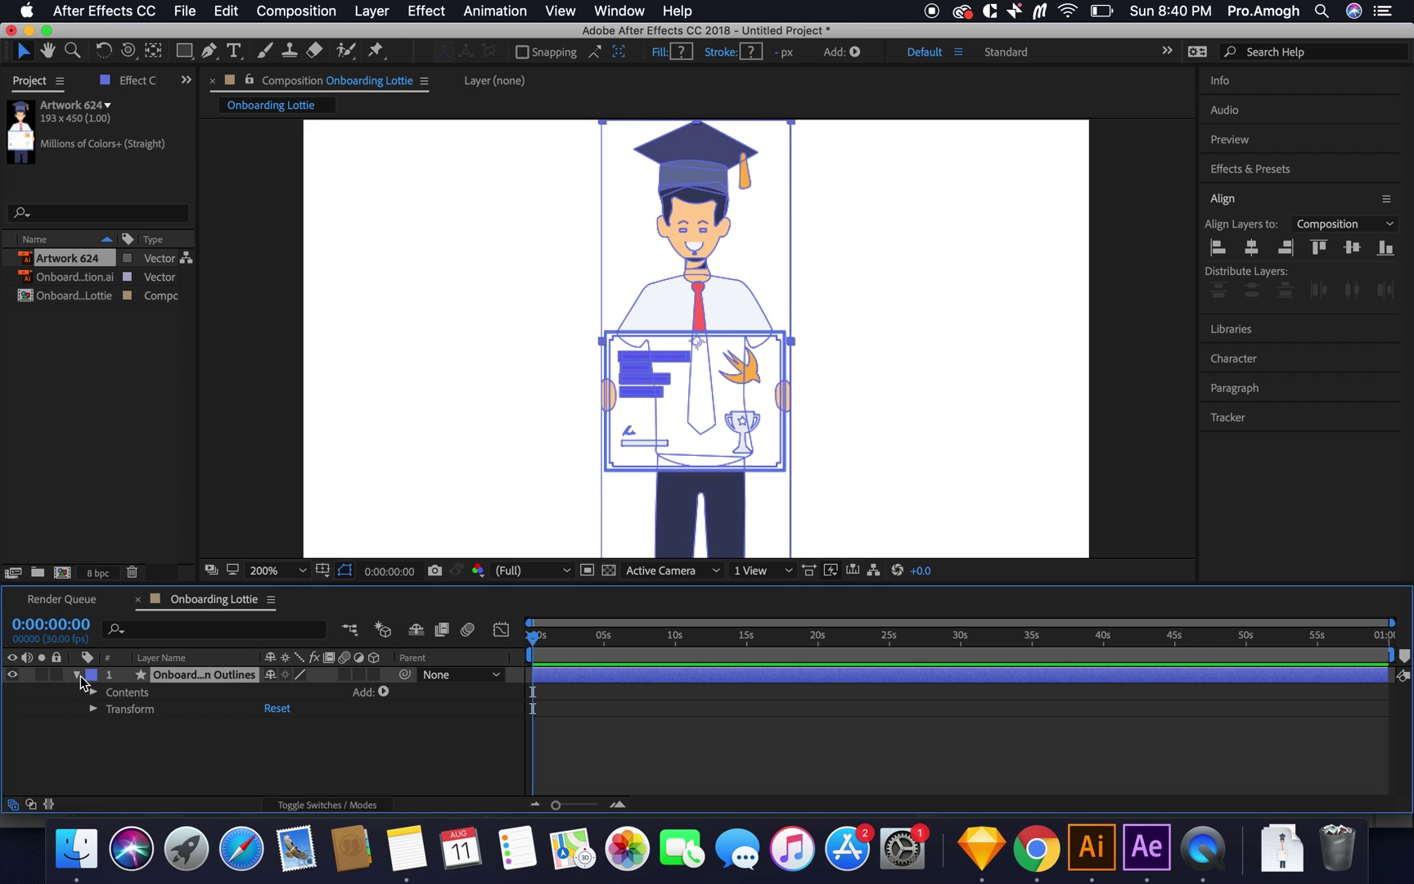
click(96, 692)
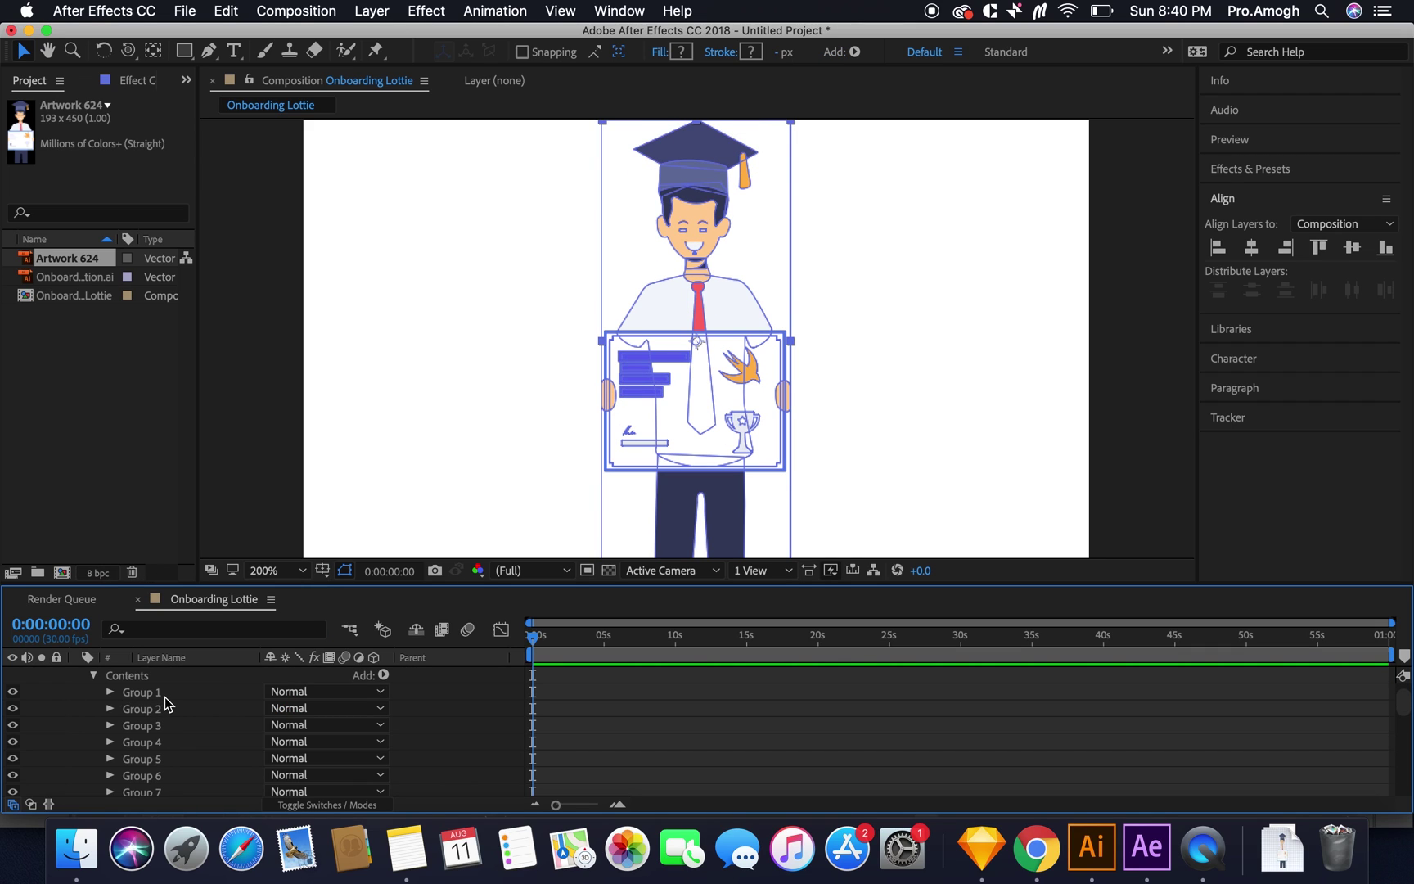
click(165, 695)
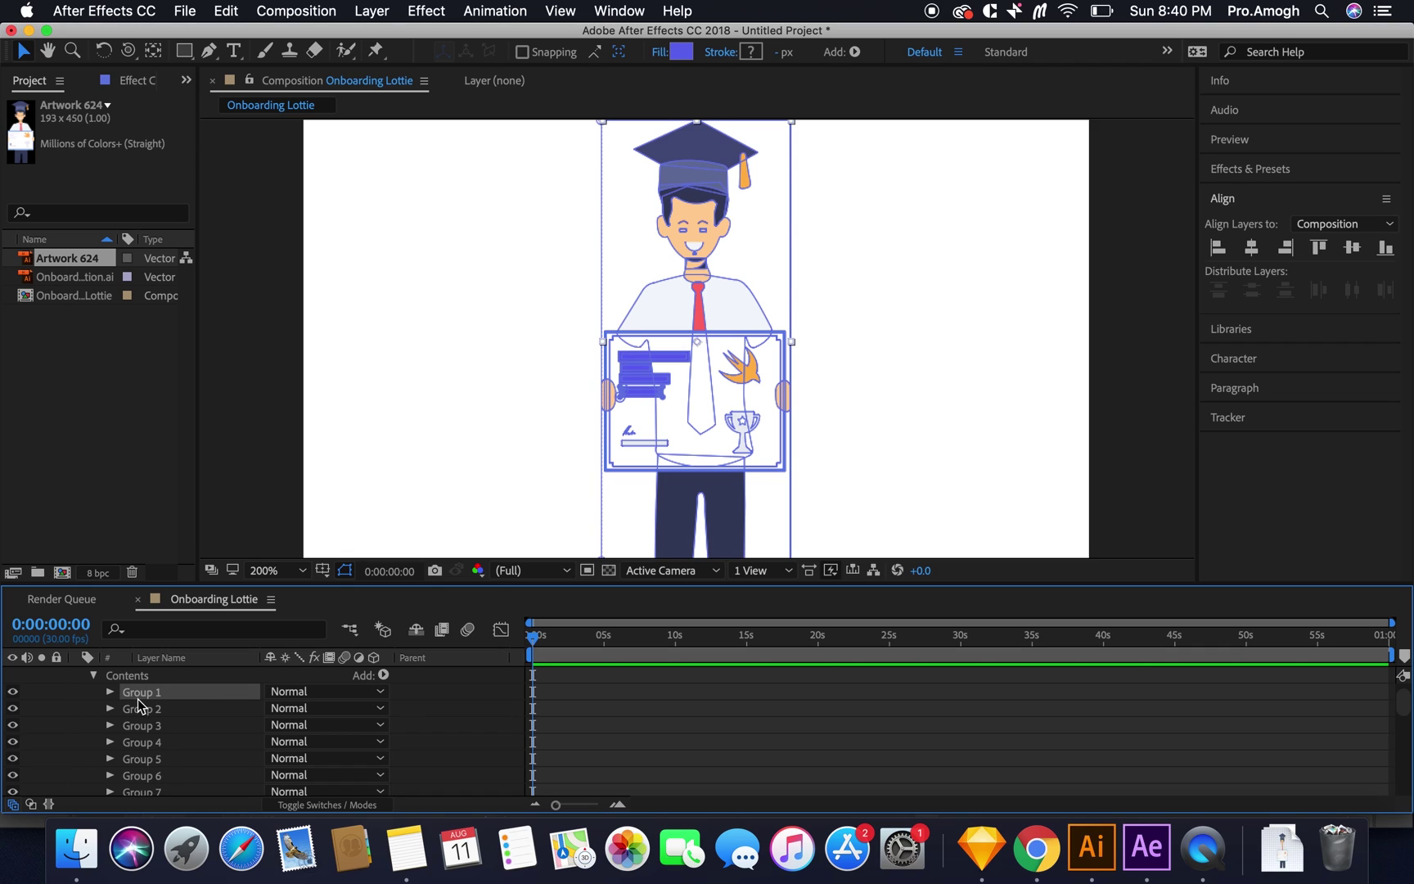
click(111, 694)
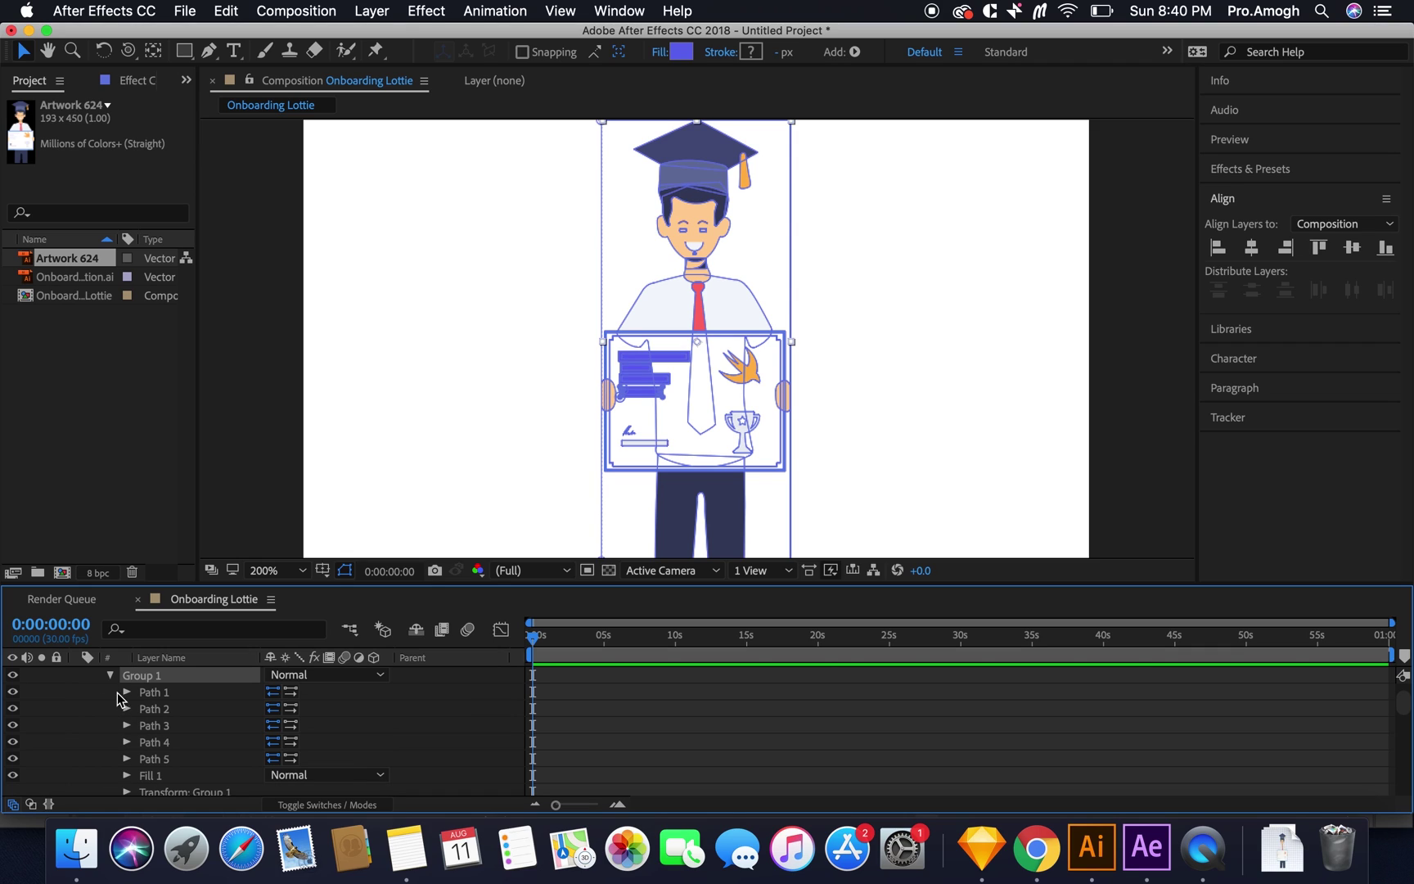
Step: Select Path 1, Path 2 and Path 3 of Group 1 in turn and locate their outlines in the enlarged illustration
click(163, 695)
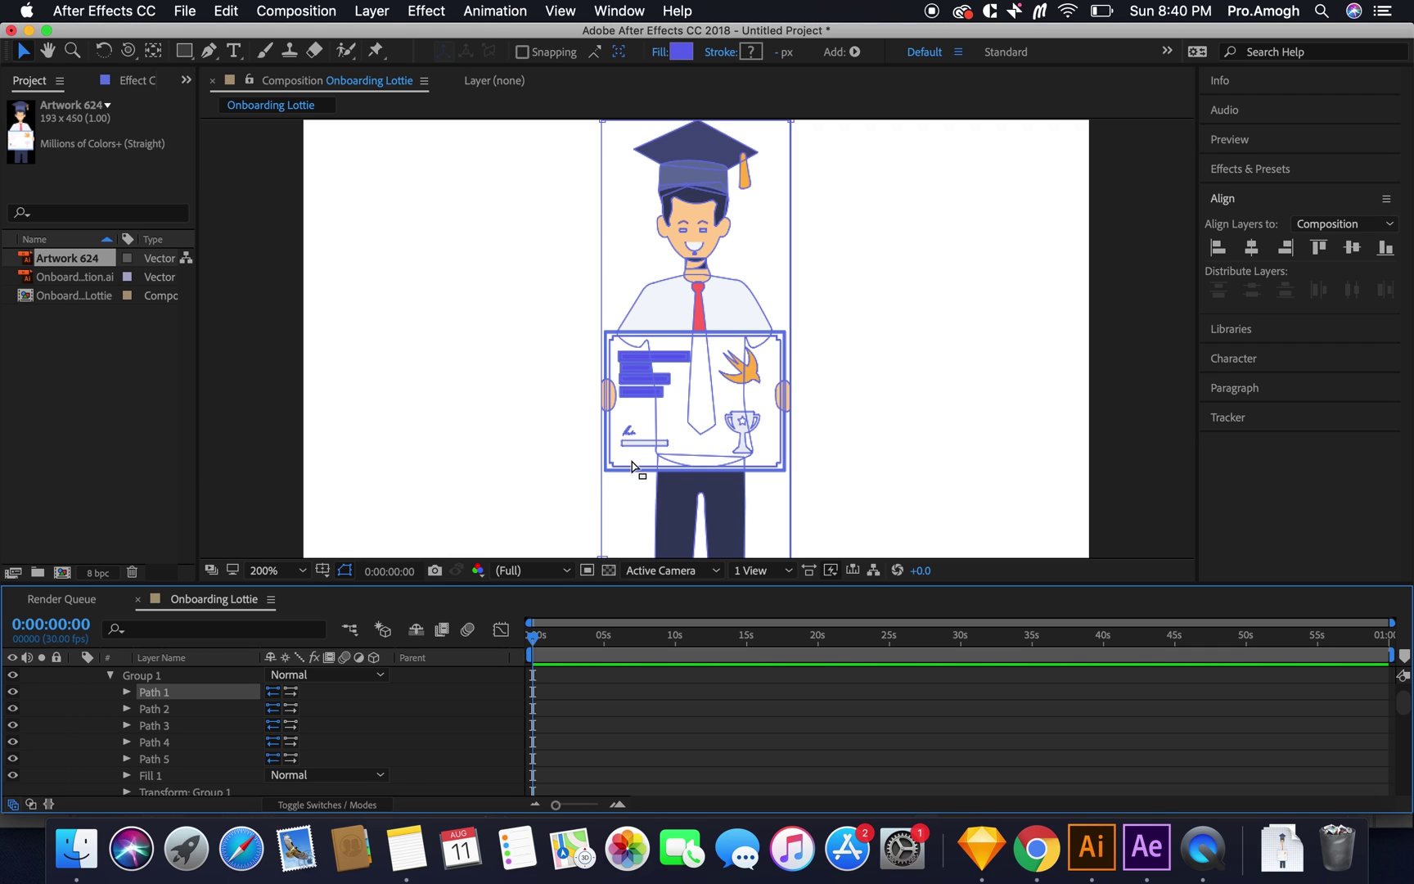
click(75, 52)
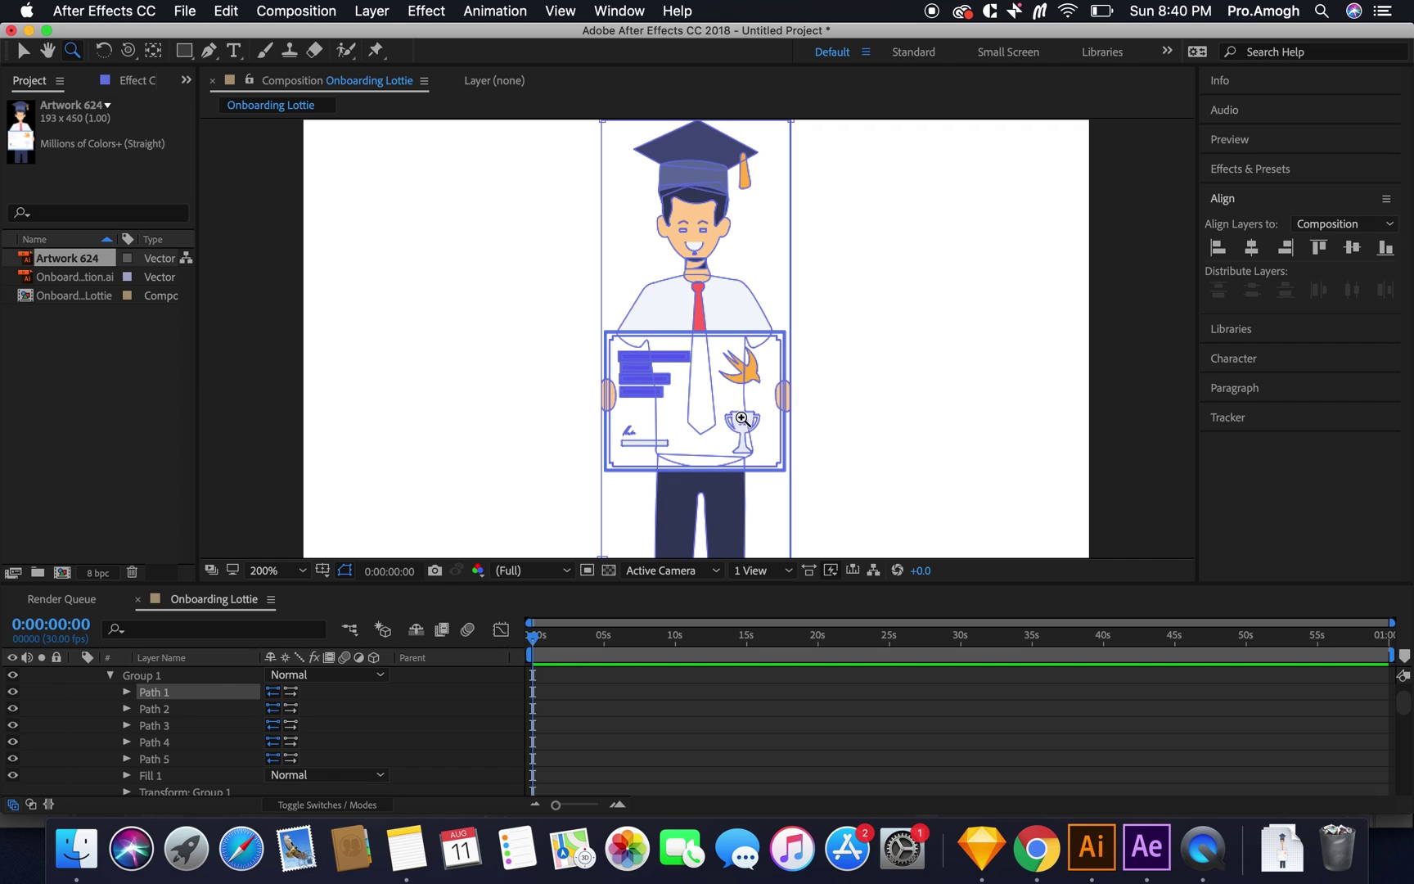
alt+click(715, 406)
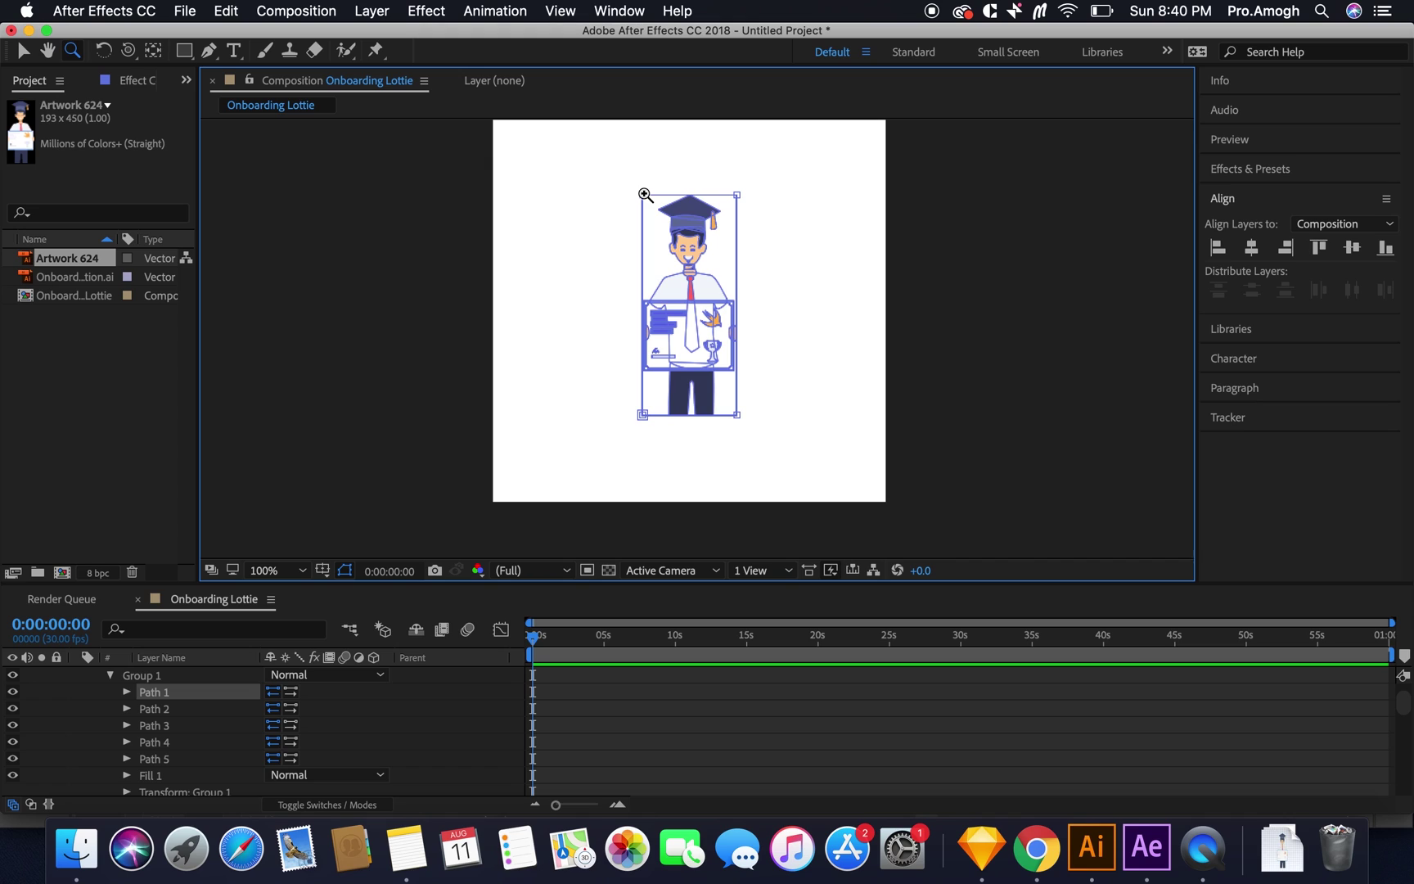
click(650, 204)
click(716, 362)
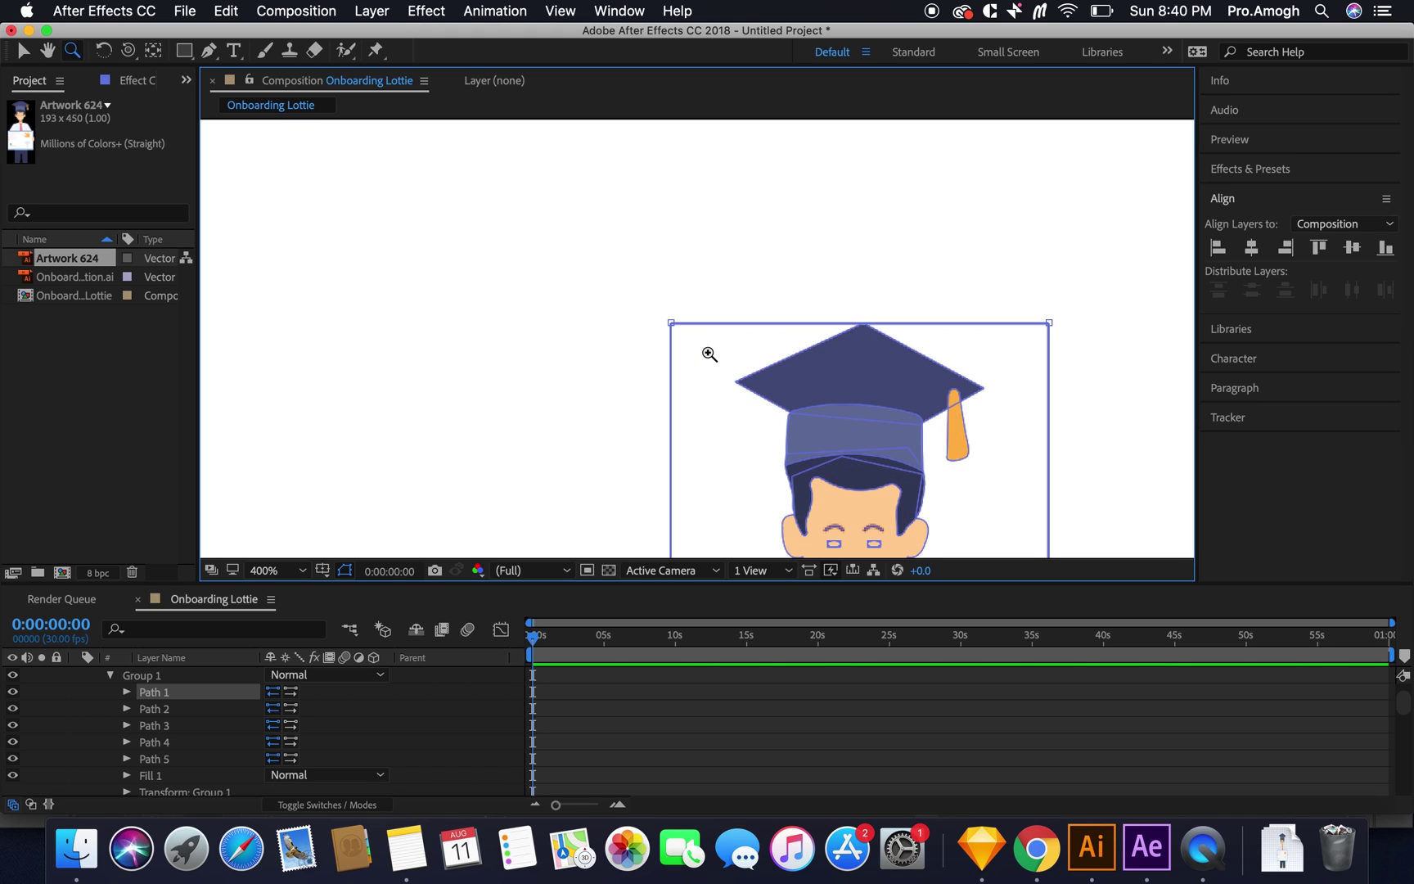
click(160, 710)
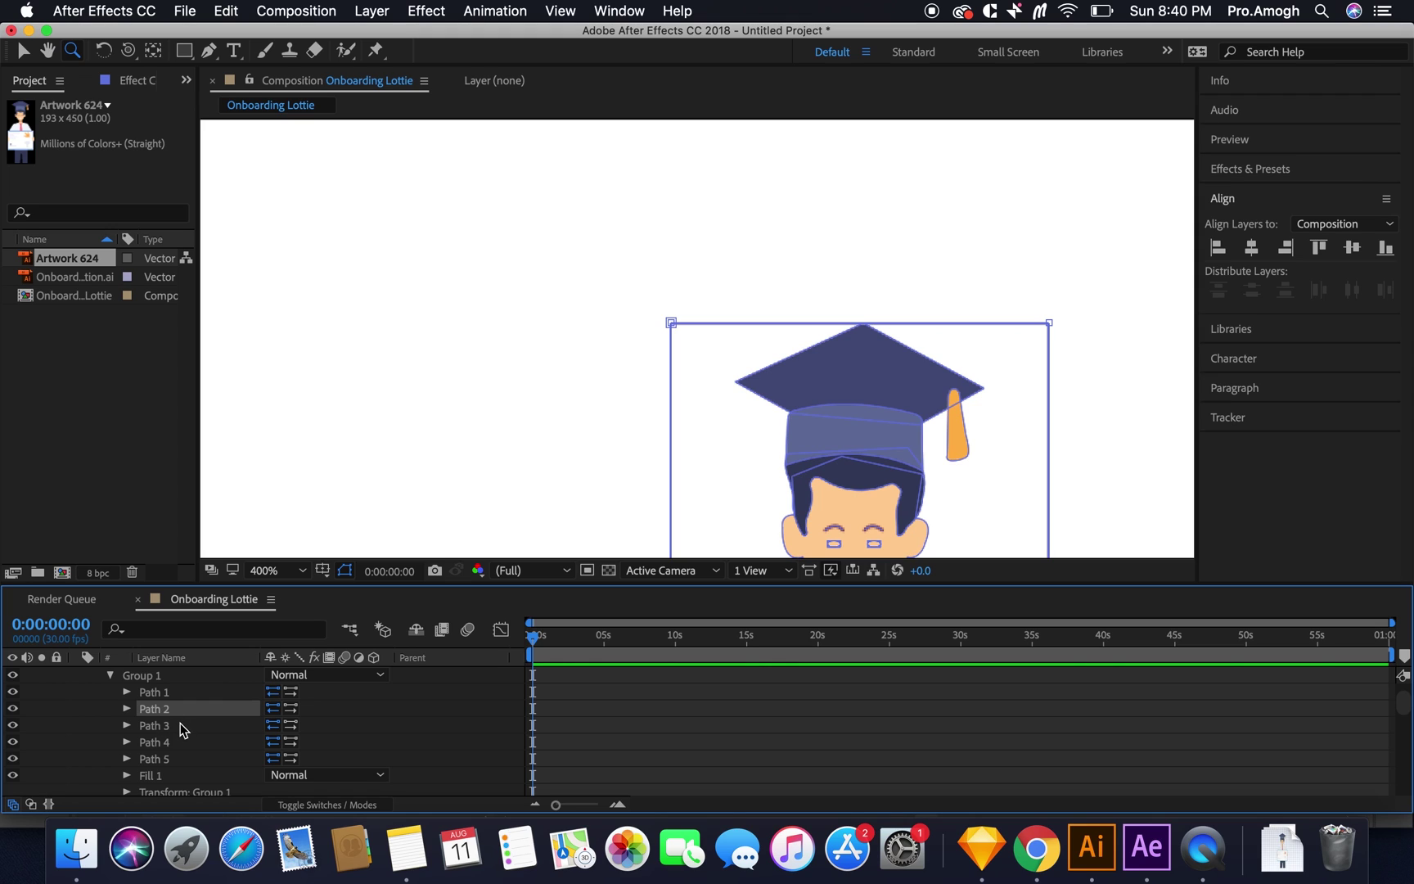
click(180, 725)
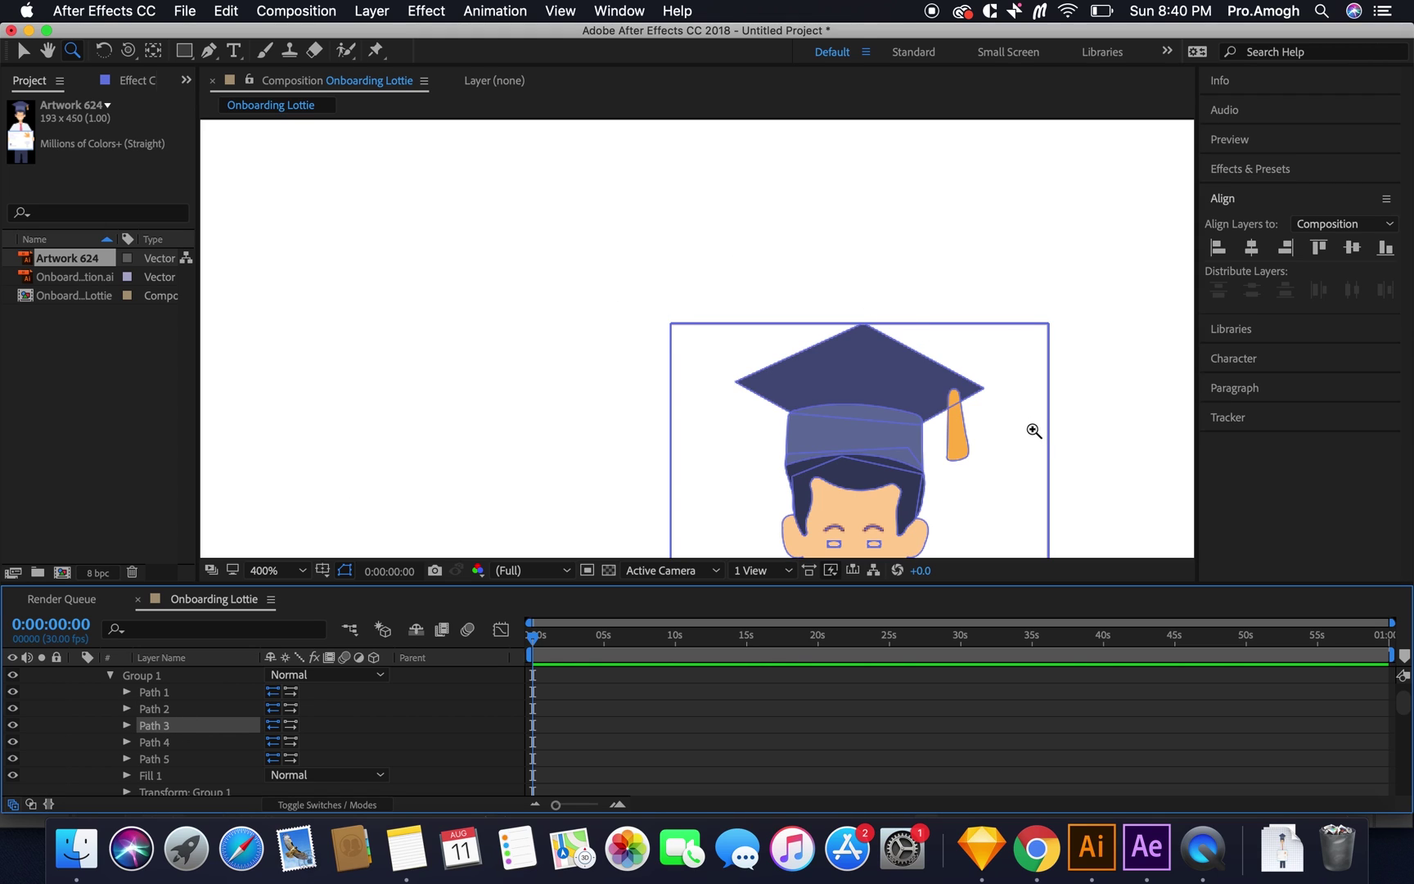
key(space)
drag(1105, 495, 988, 215)
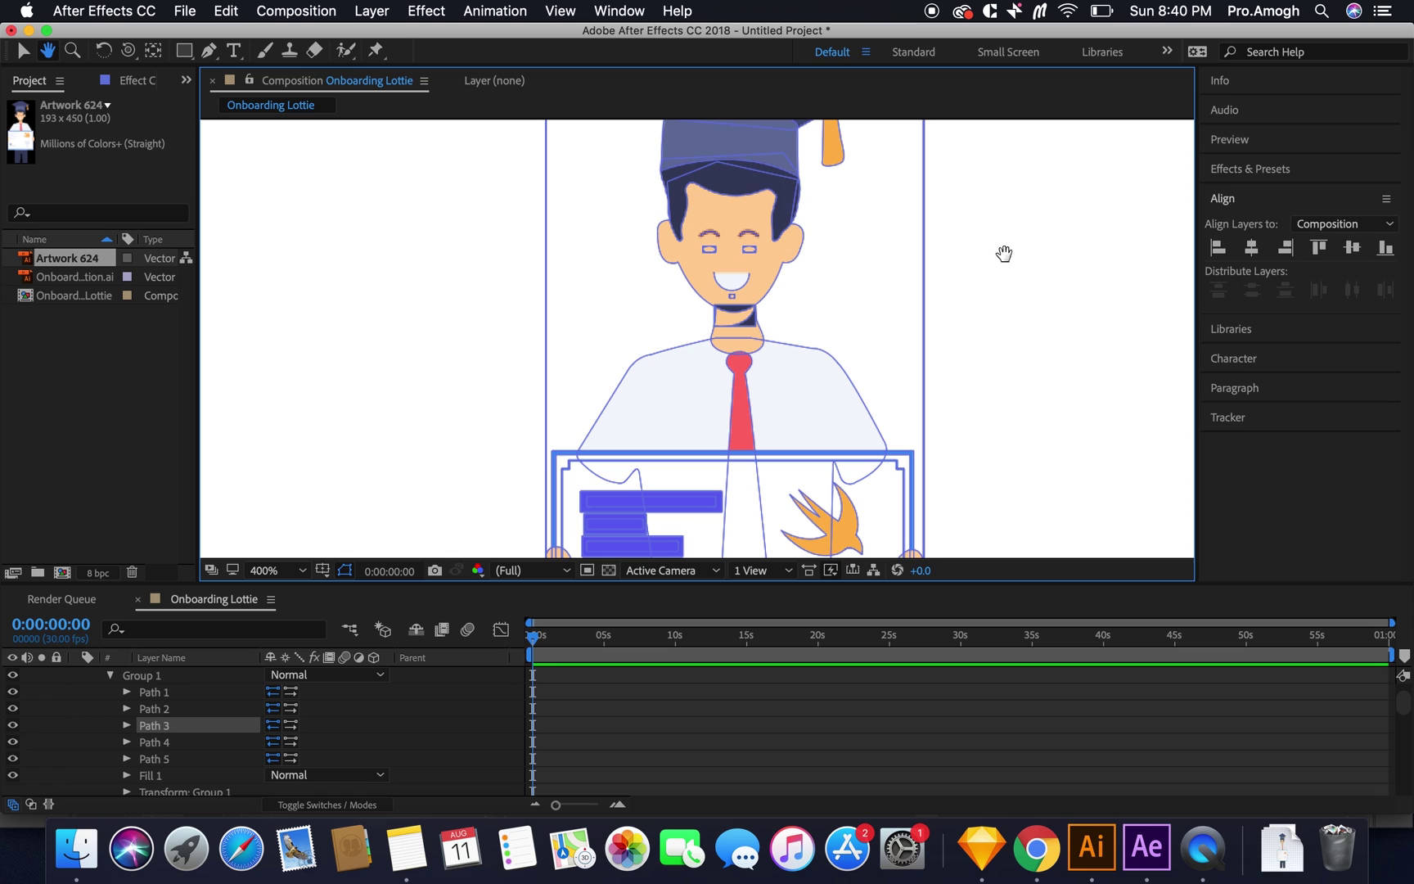
drag(994, 493, 990, 235)
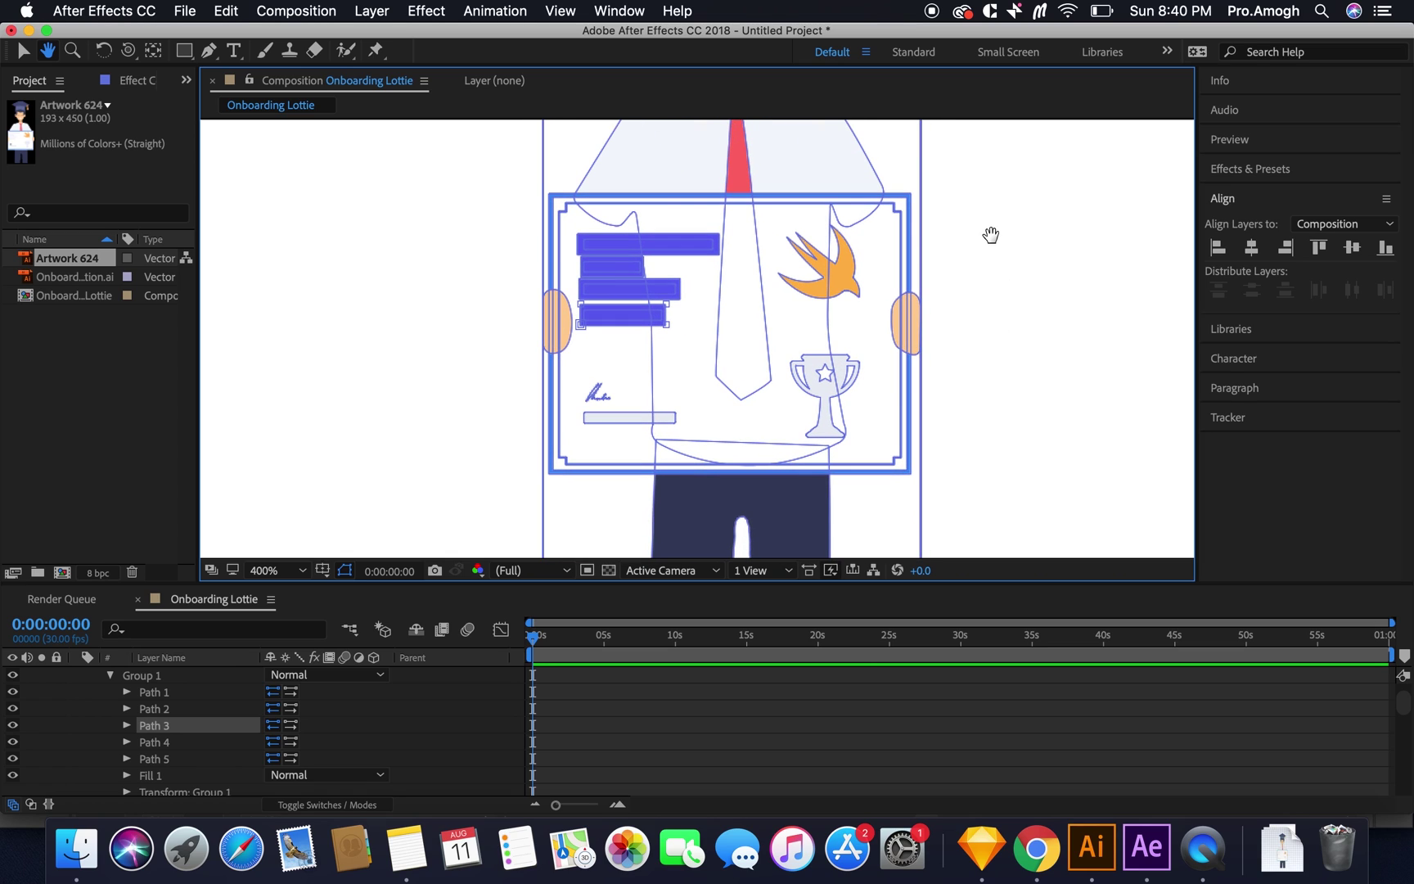
key(z)
click(630, 317)
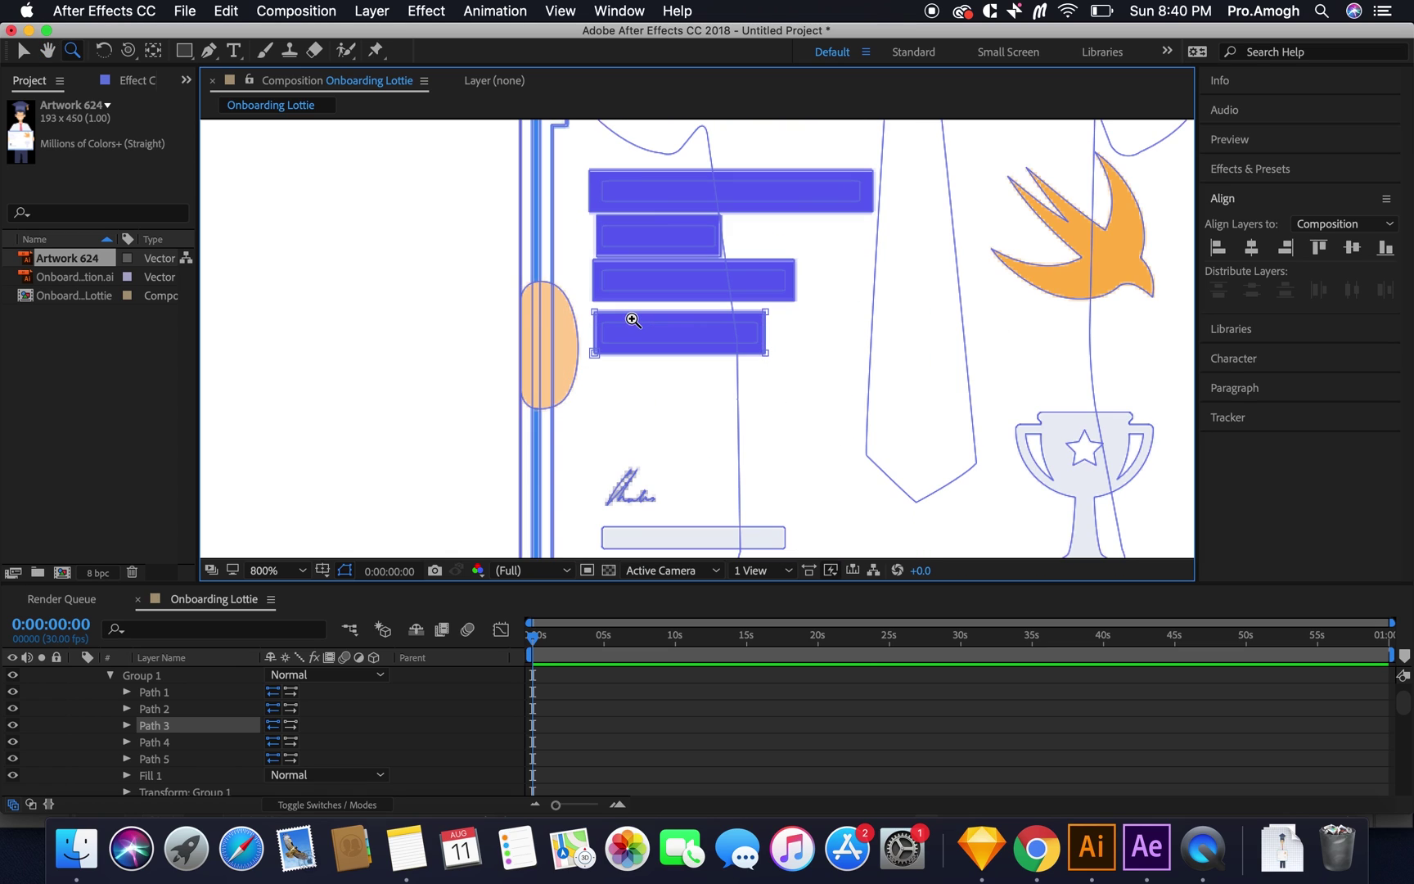
Step: Examine Path 4 of Group 1 inside the certificate's lowest purple bar up close, and return to the whole composition
click(168, 744)
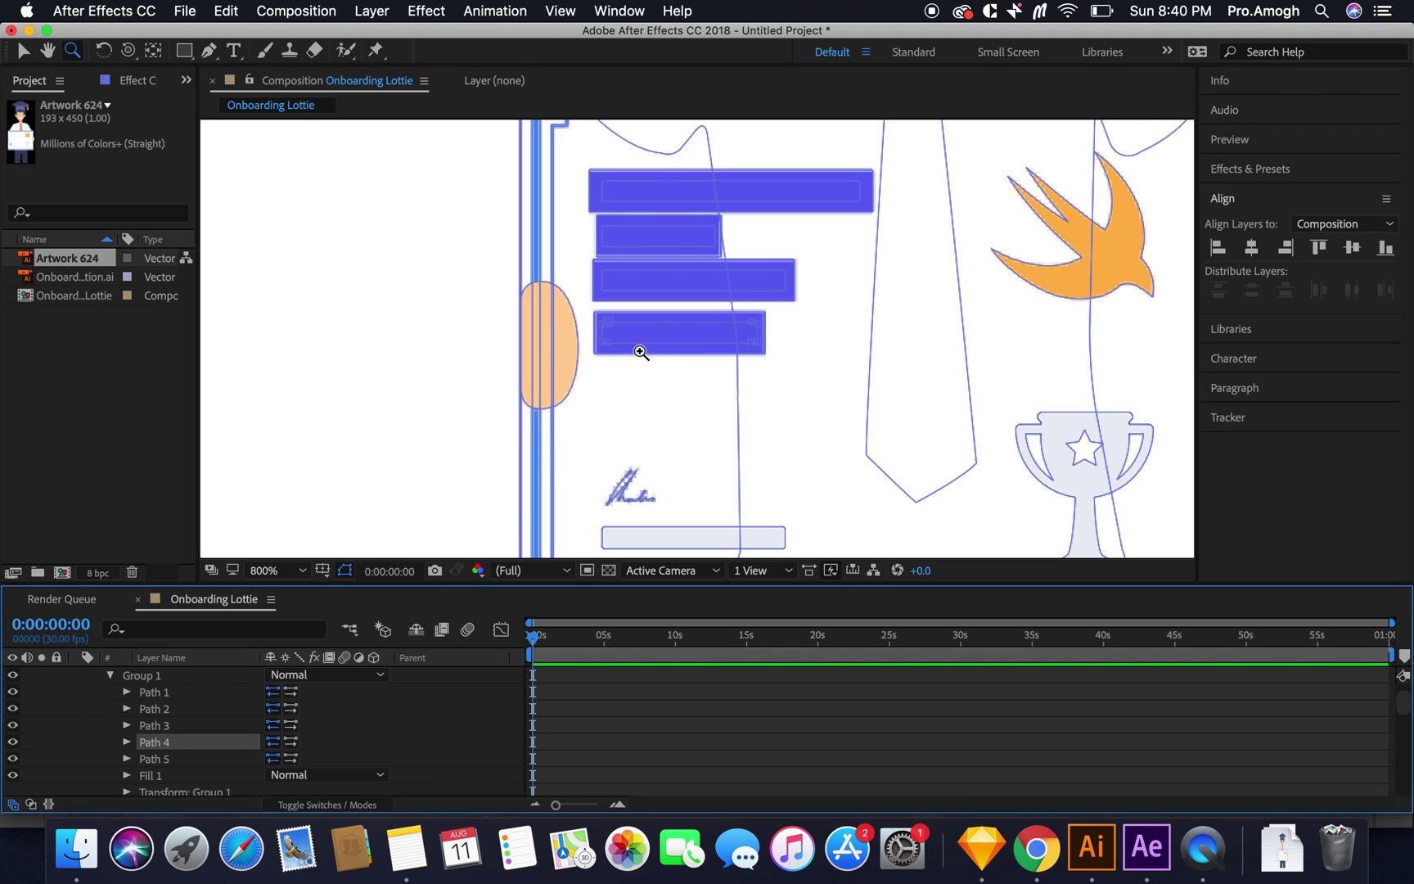
click(674, 336)
click(769, 339)
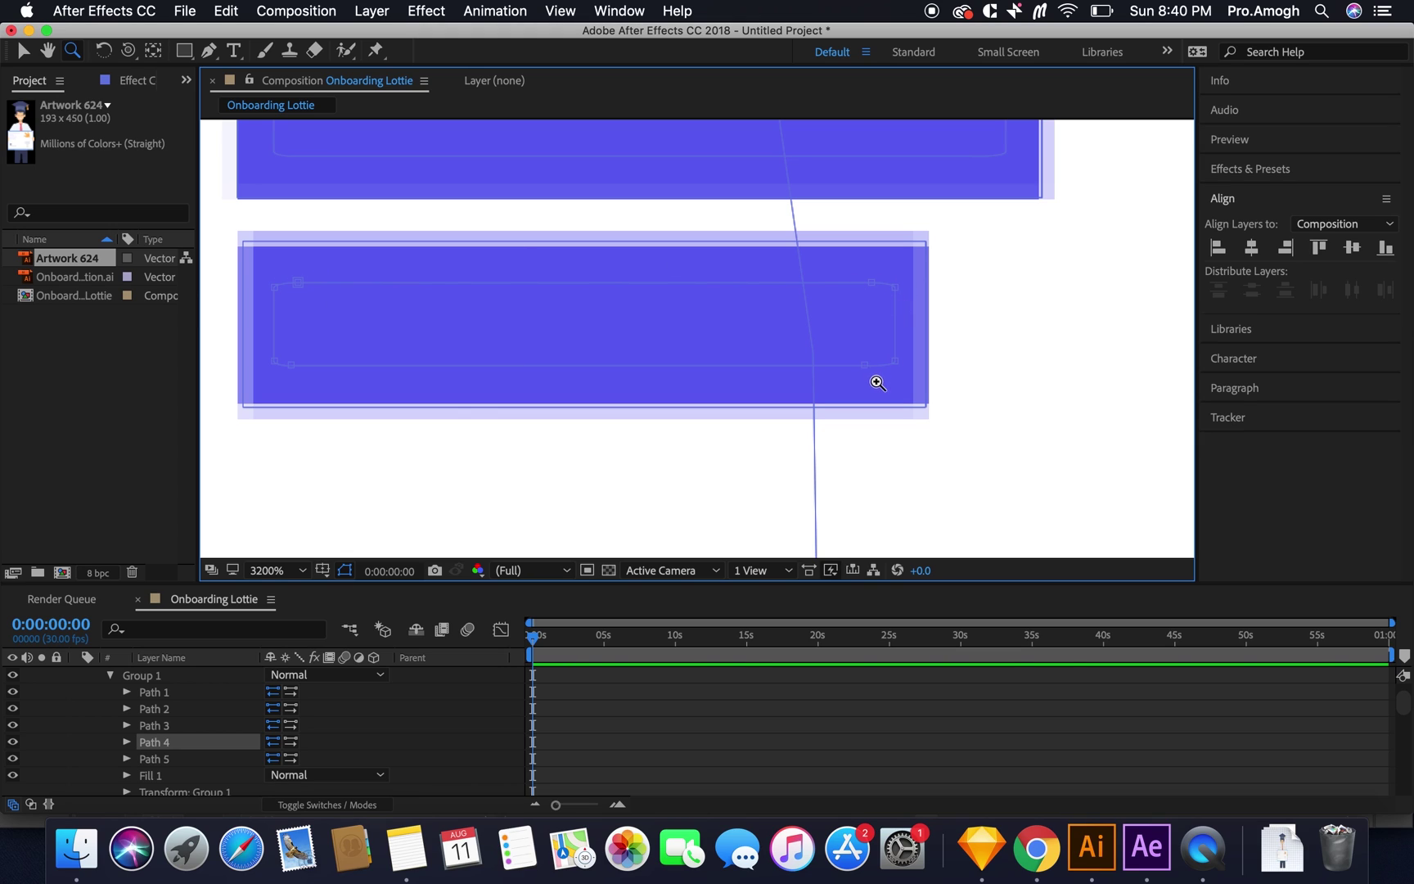
drag(874, 382, 379, 388)
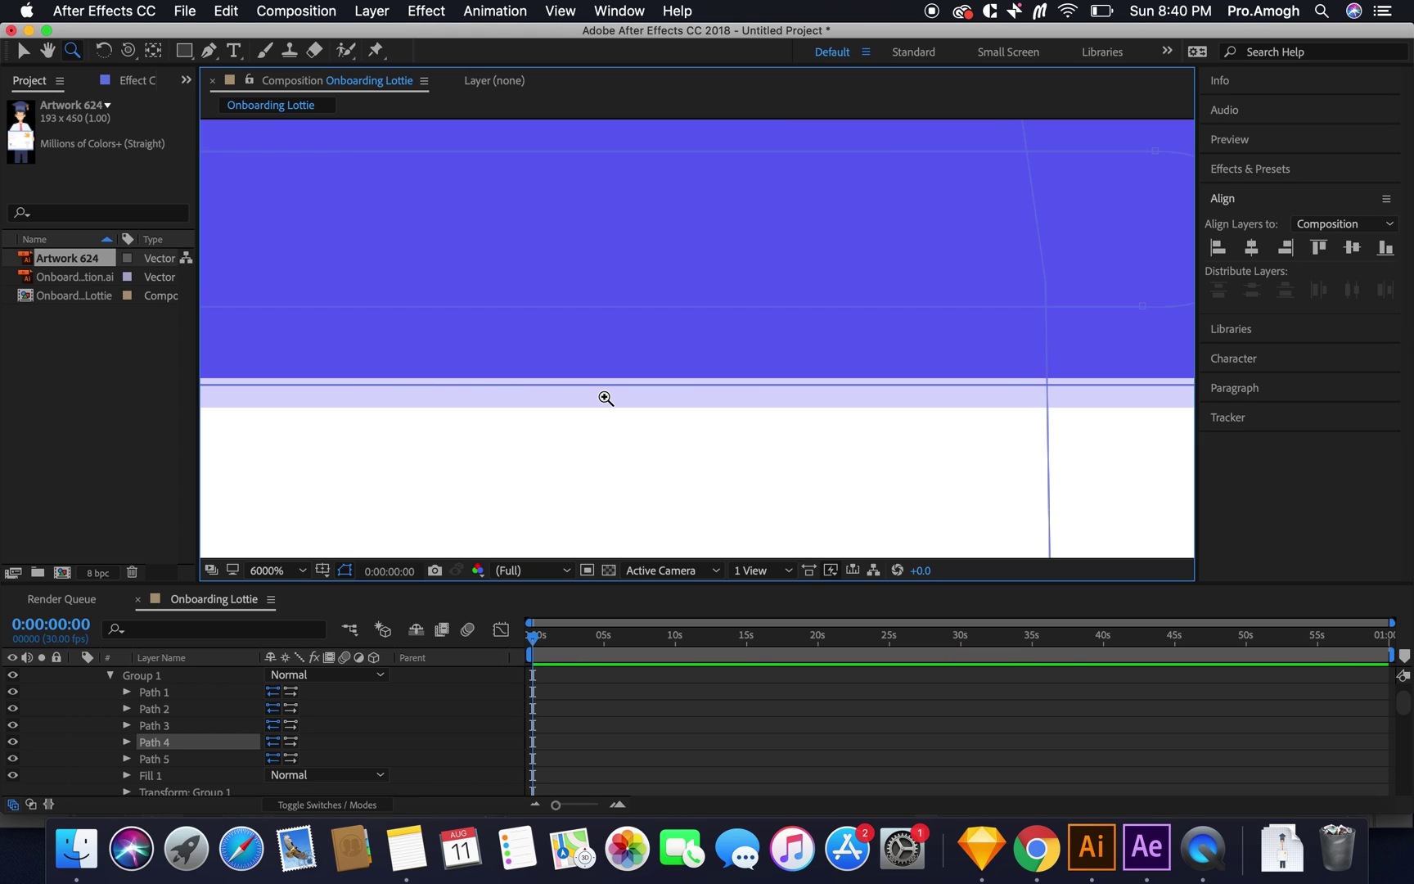
alt+click(606, 398)
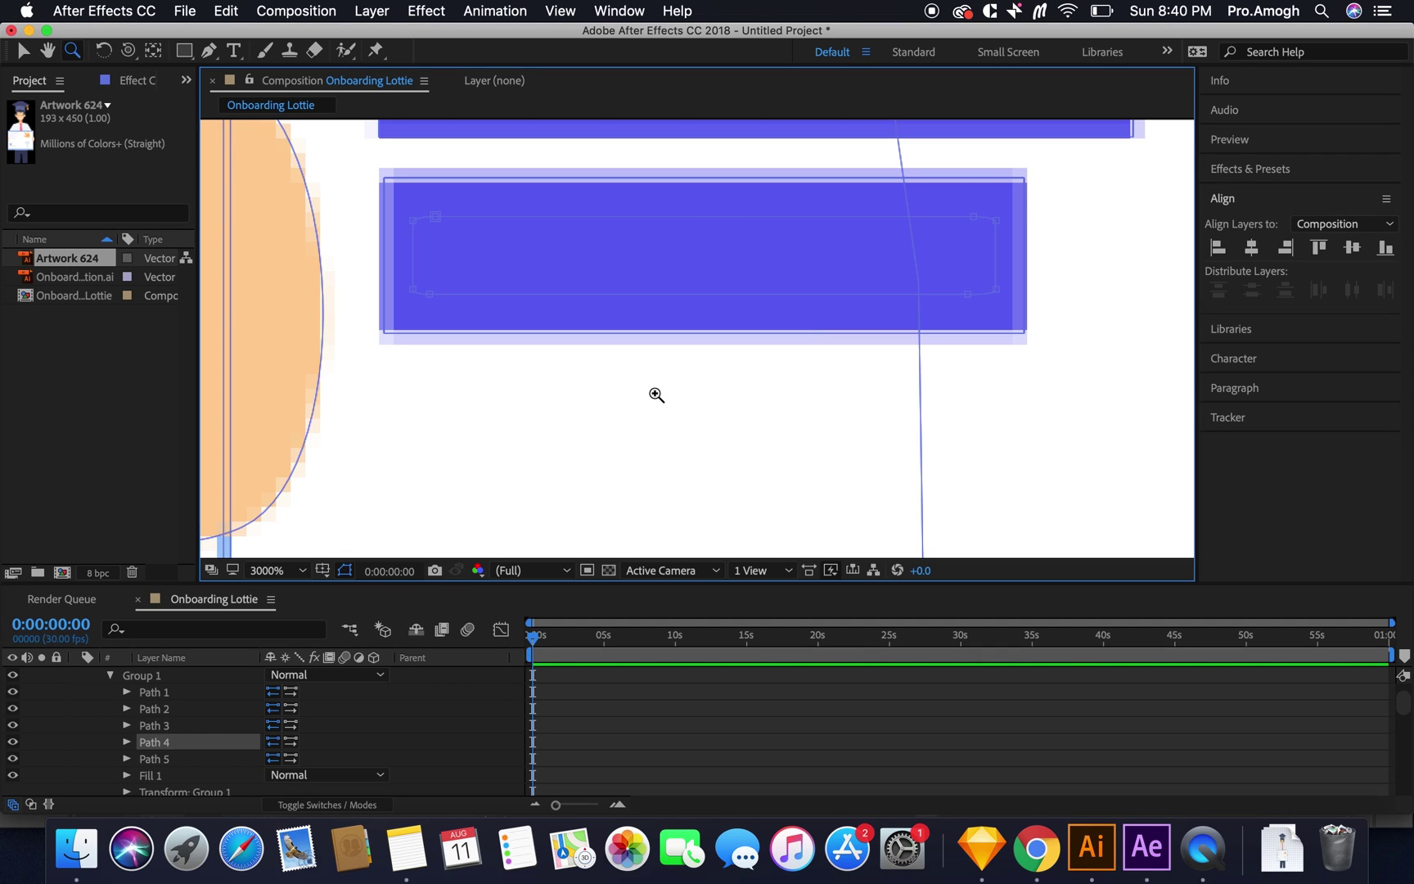
key(alt+slash)
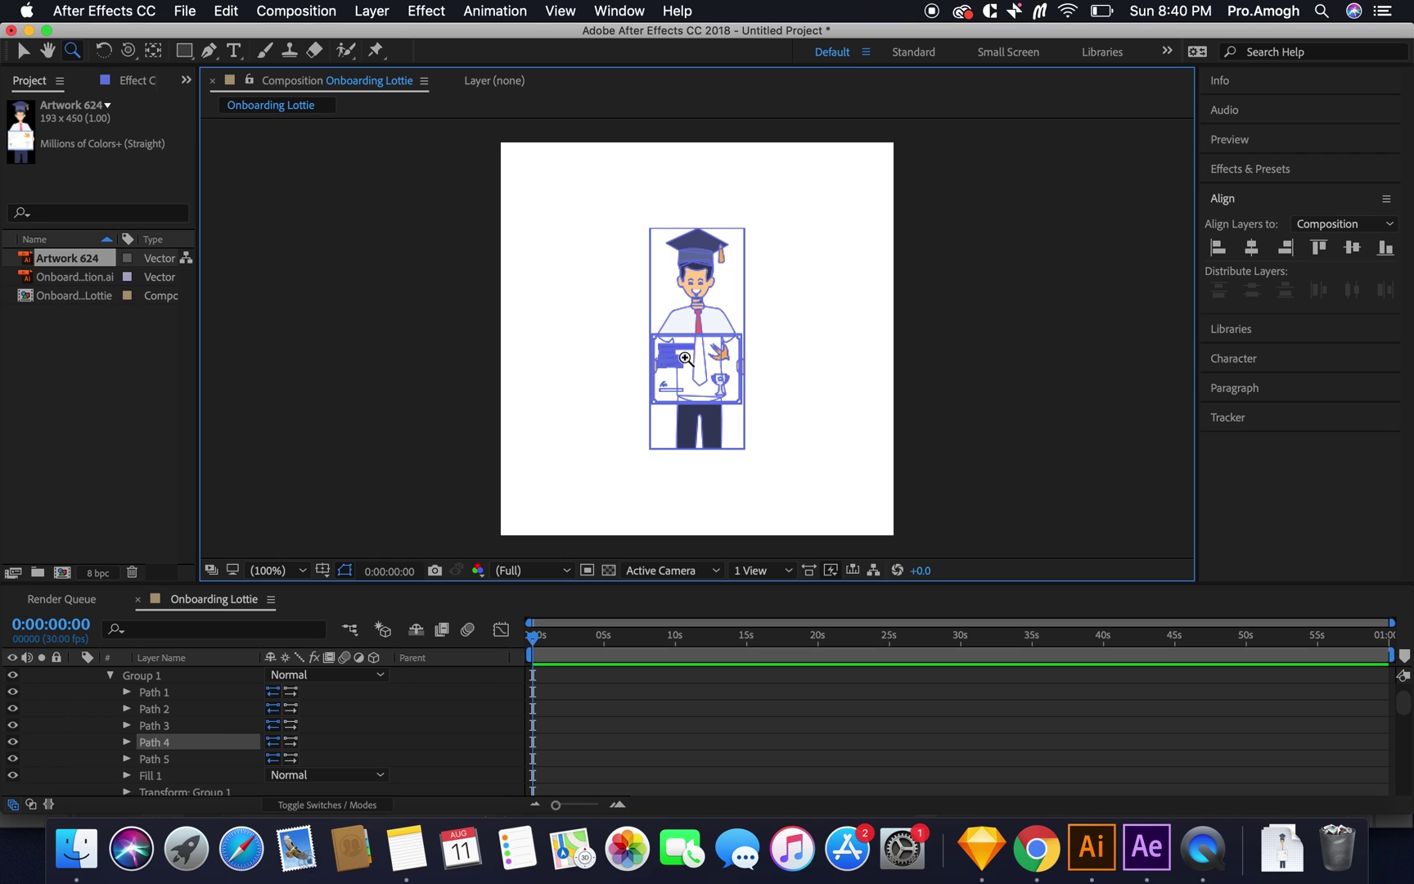
Step: Delete Path 1 and Path 2, the rectangles framing the whole figure, from Group 1
click(695, 357)
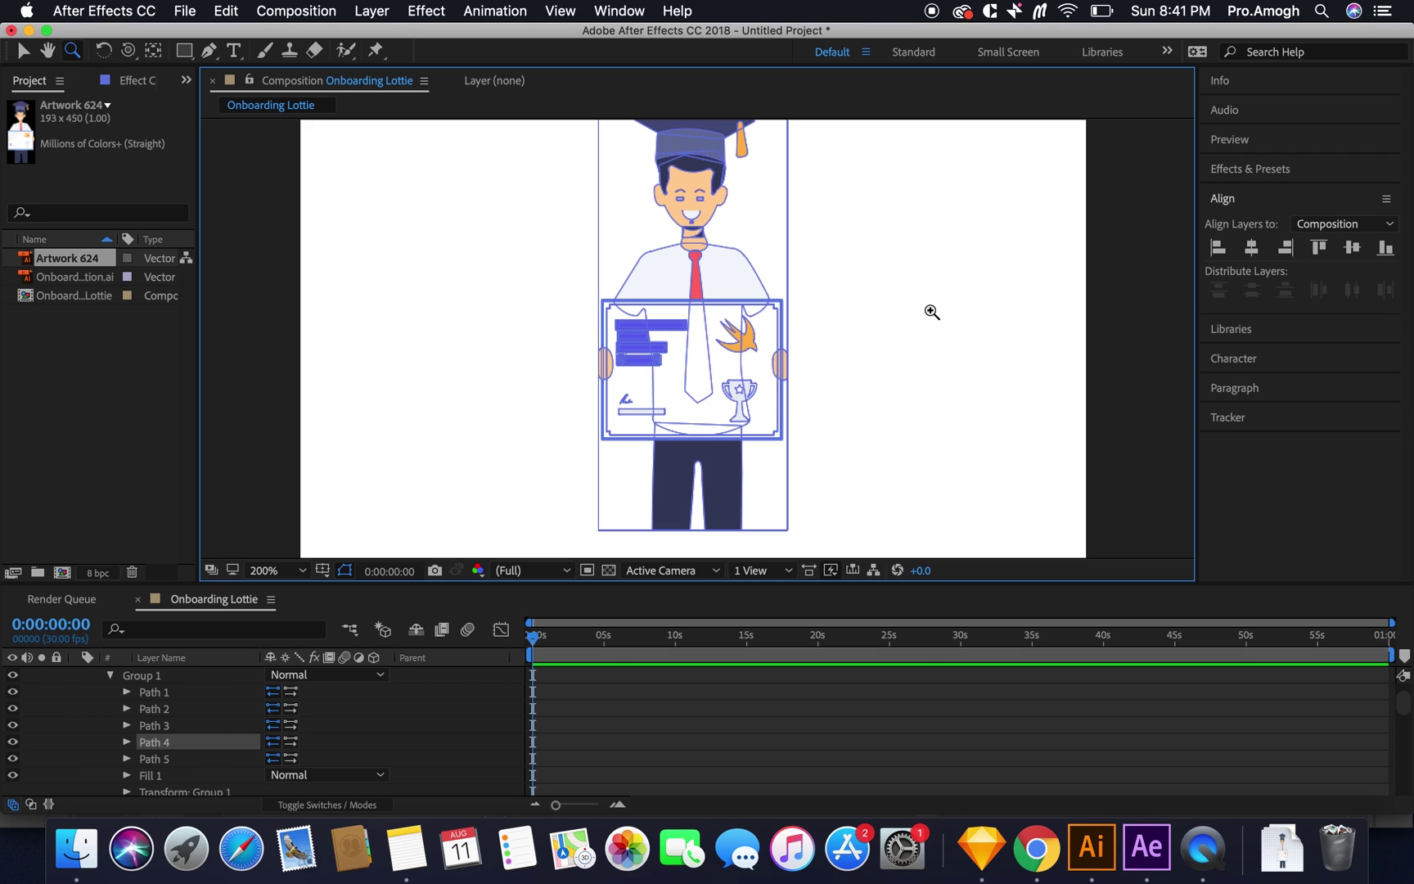
key(h)
drag(931, 308, 931, 339)
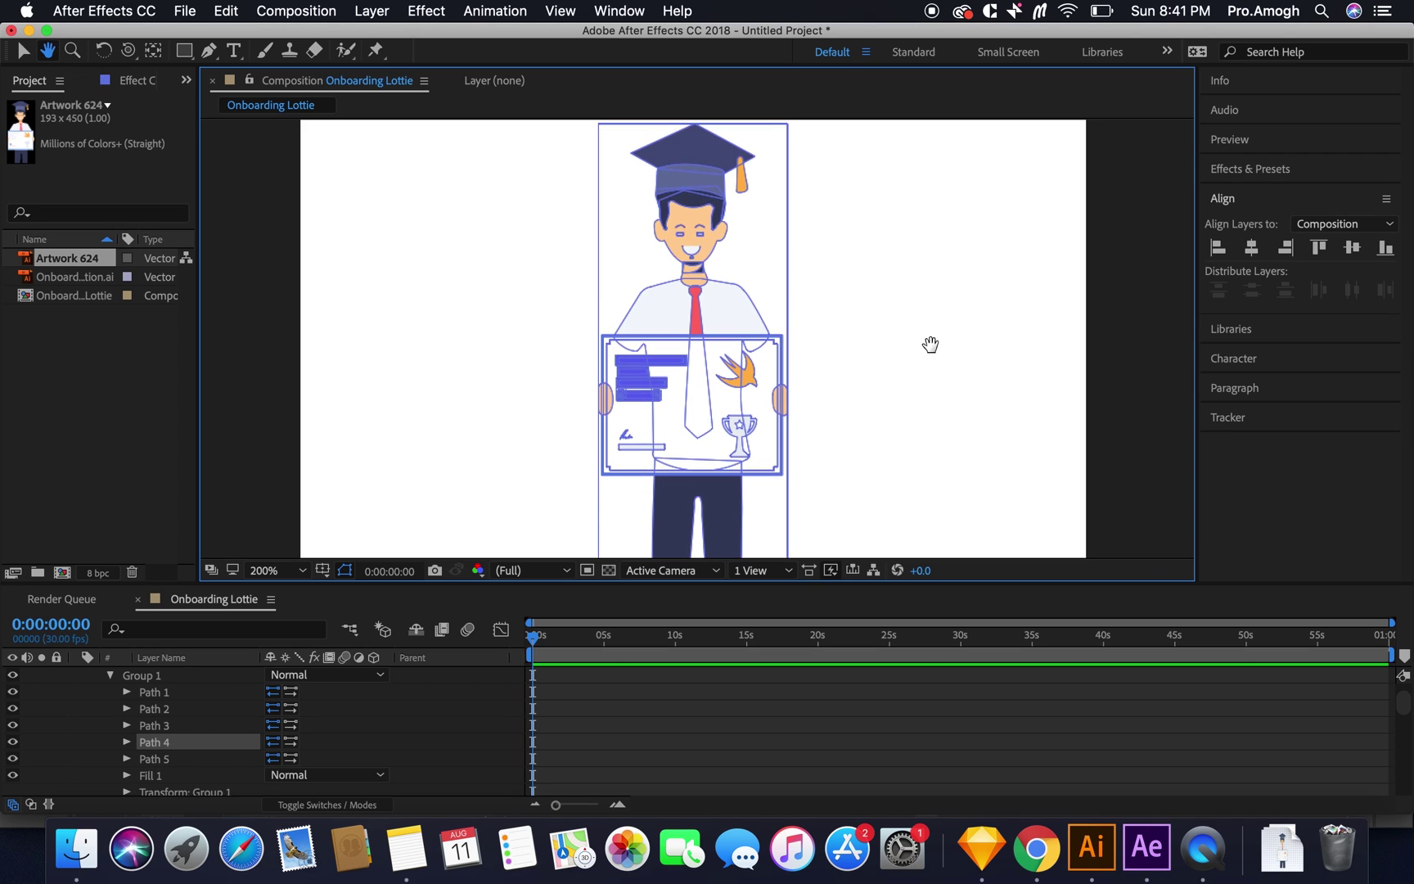
key(z)
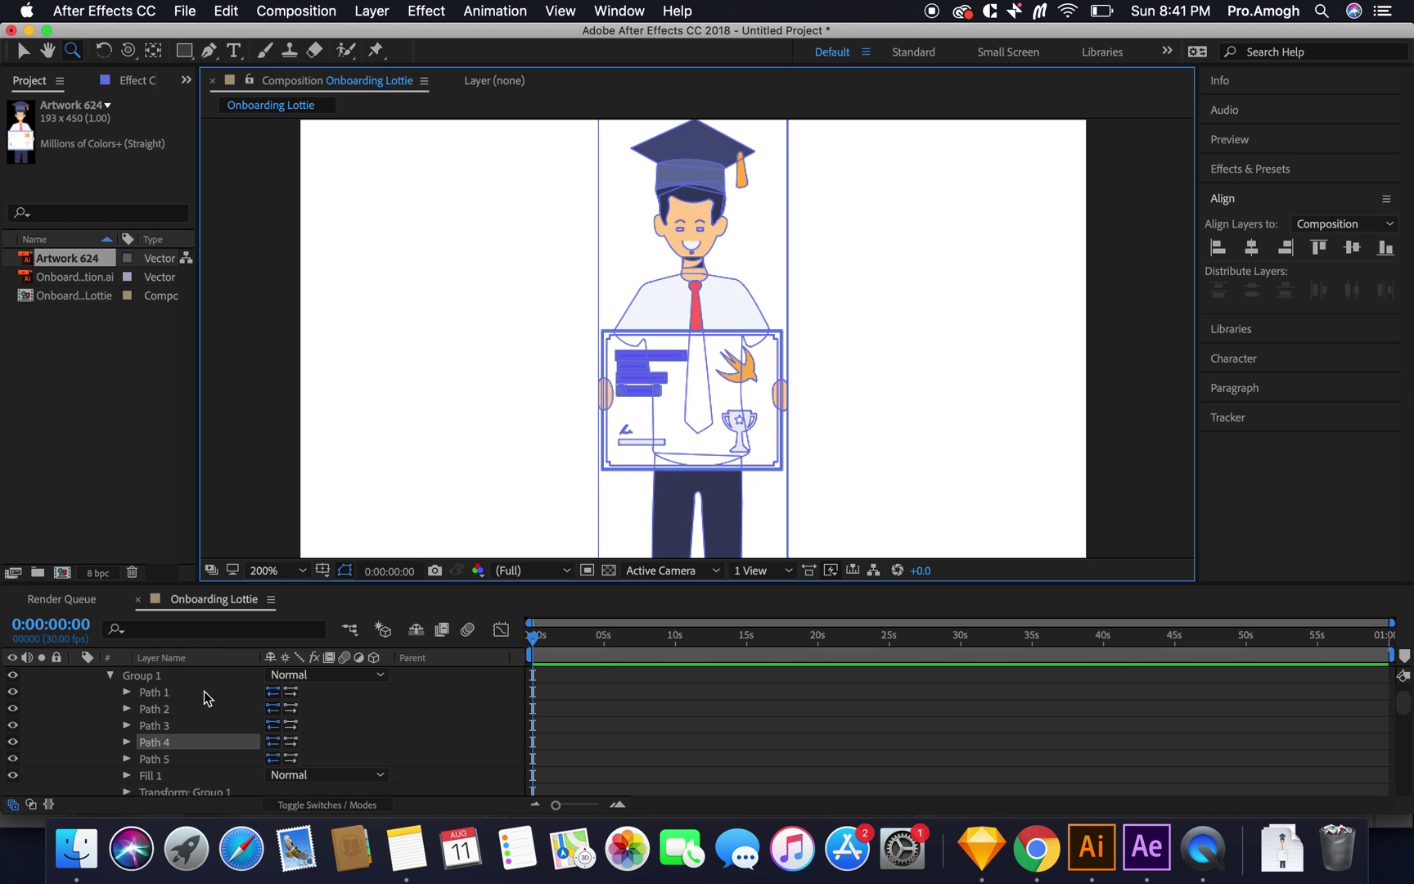
key(v)
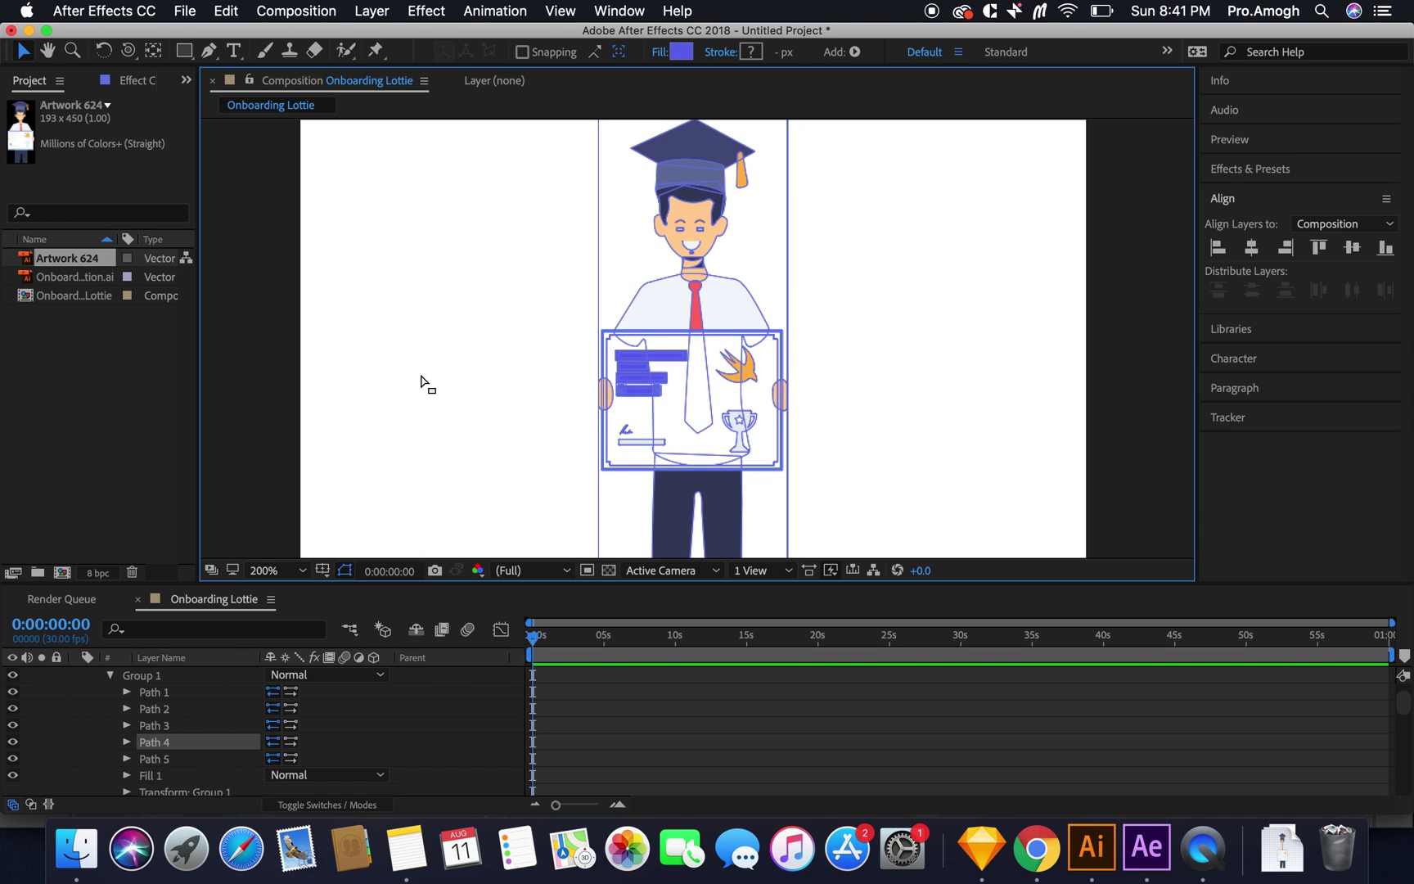
click(173, 692)
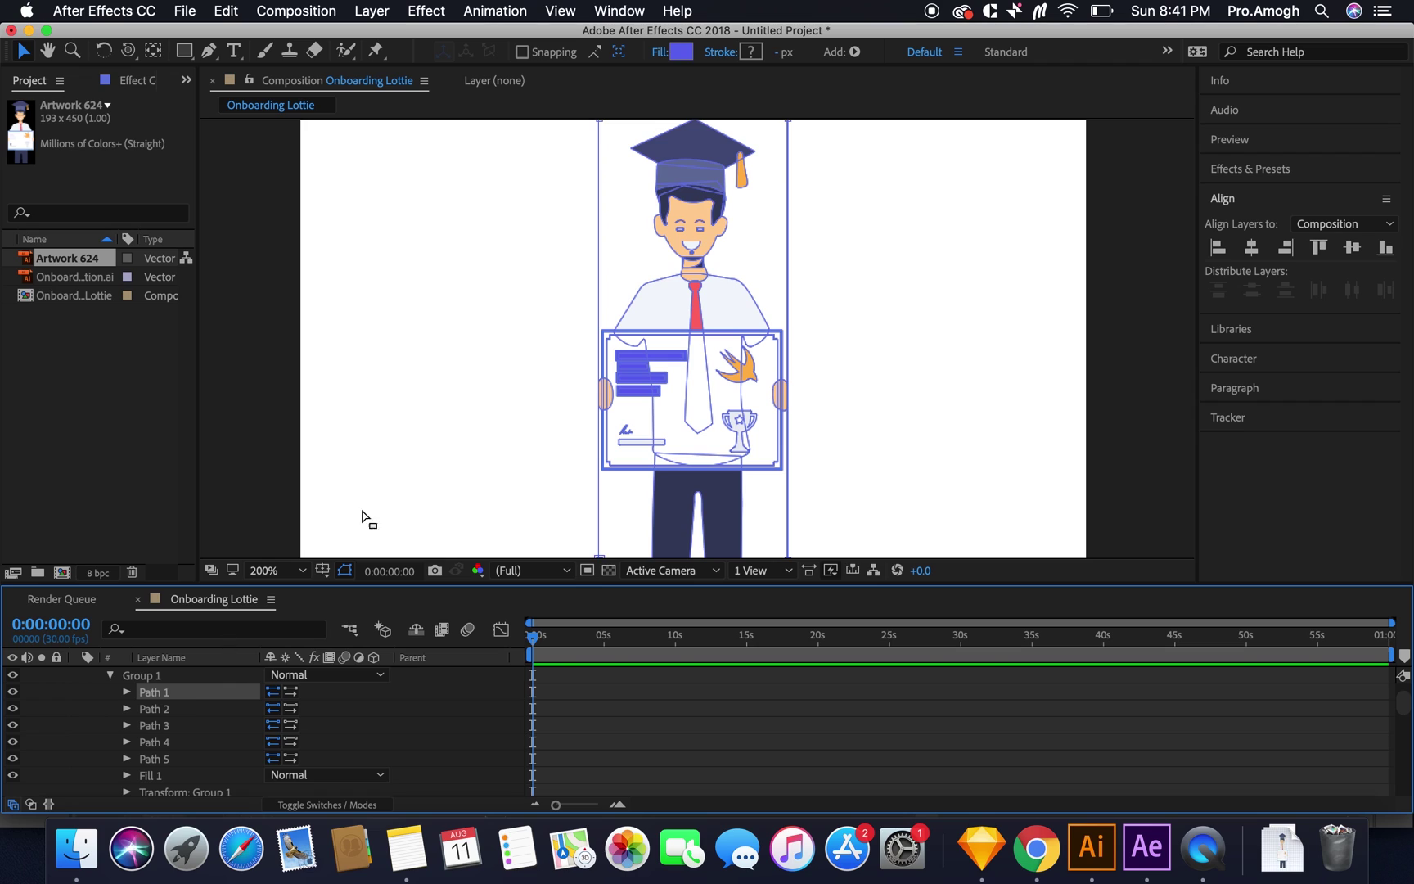
key(h)
drag(558, 258, 558, 276)
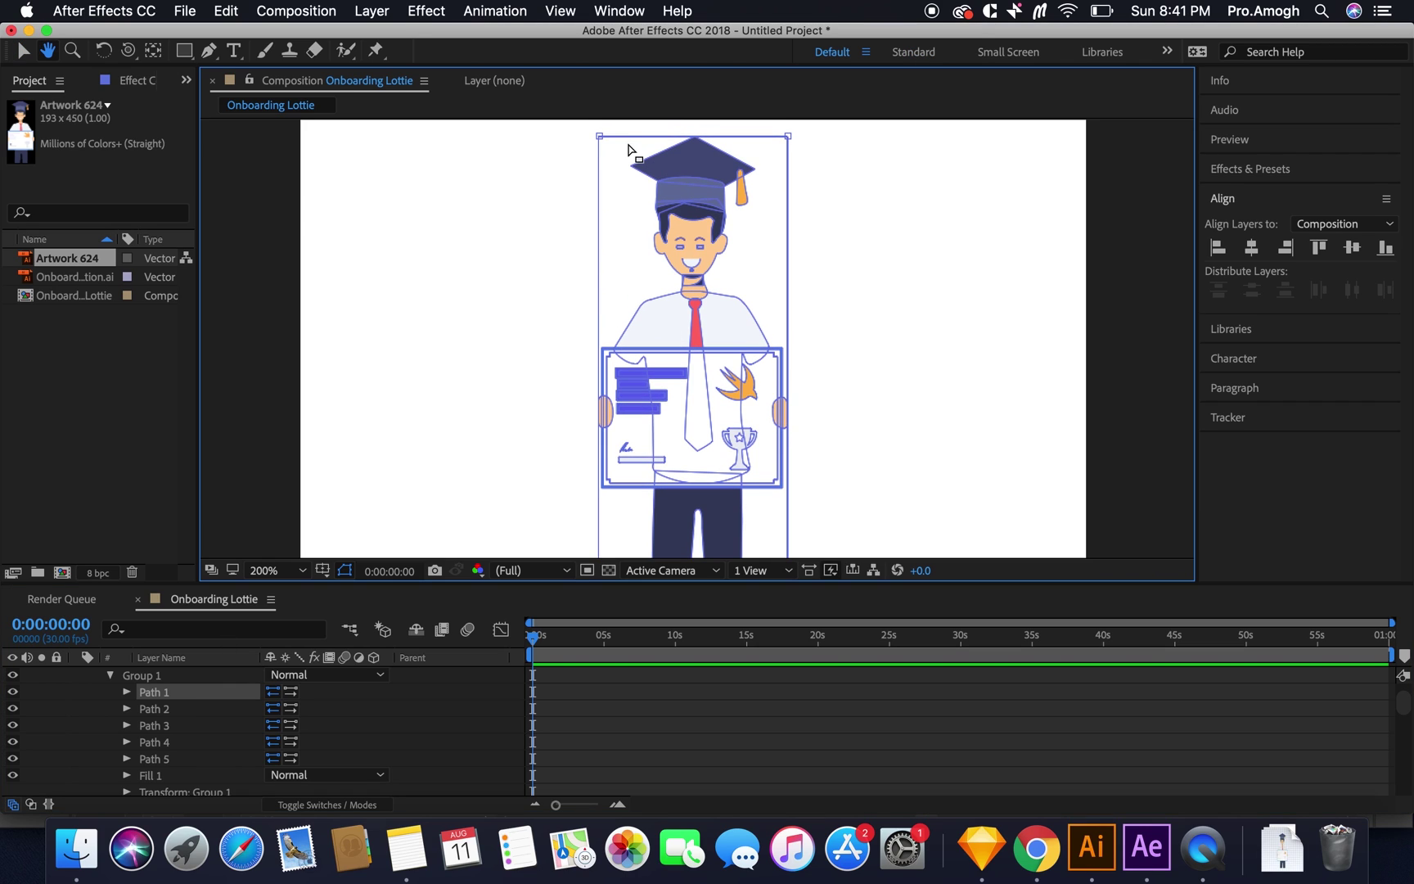
key(v)
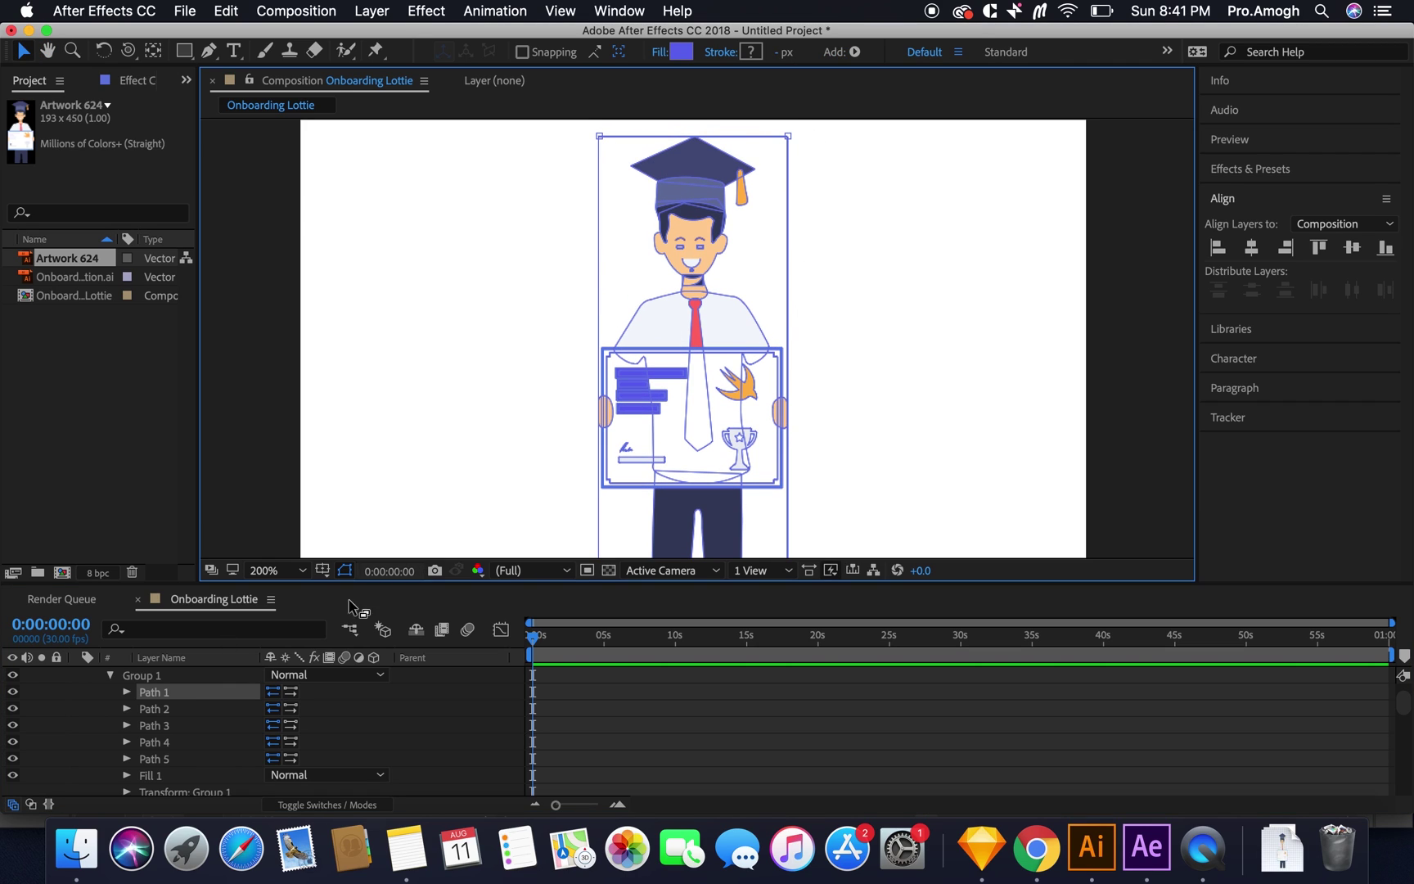
click(198, 693)
key(Delete)
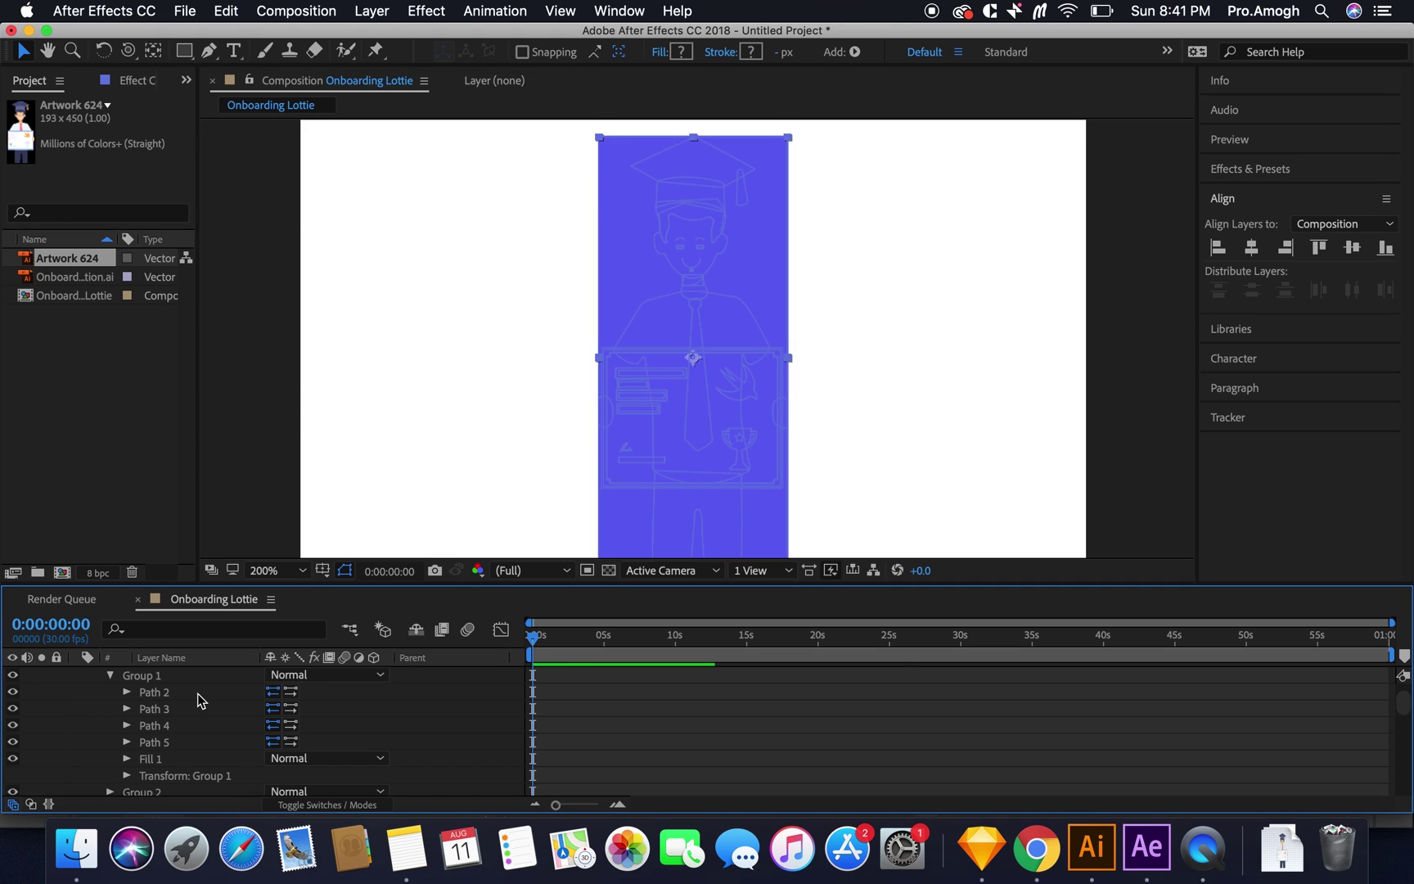
click(172, 692)
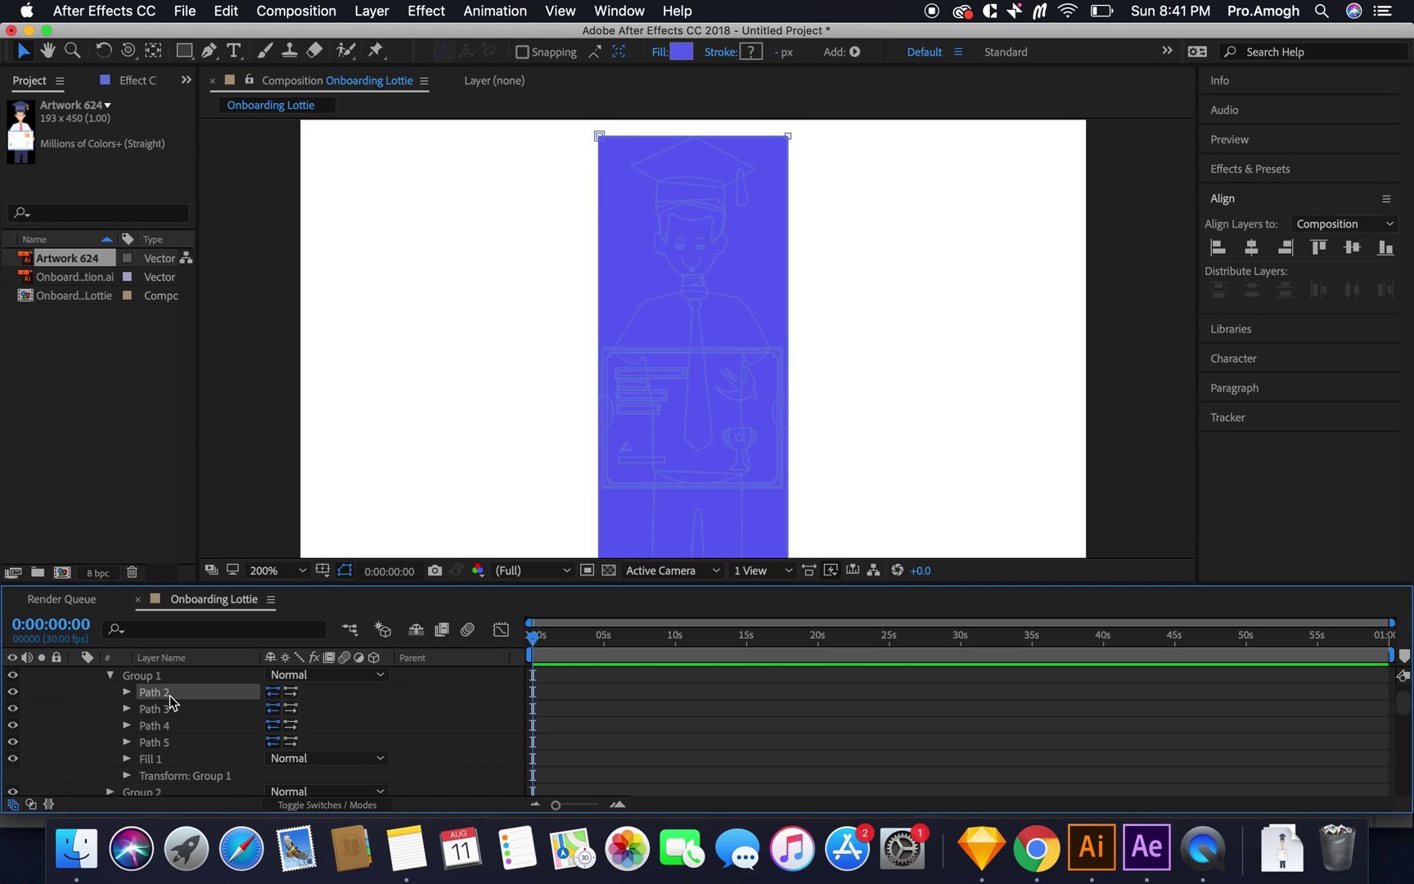
key(Delete)
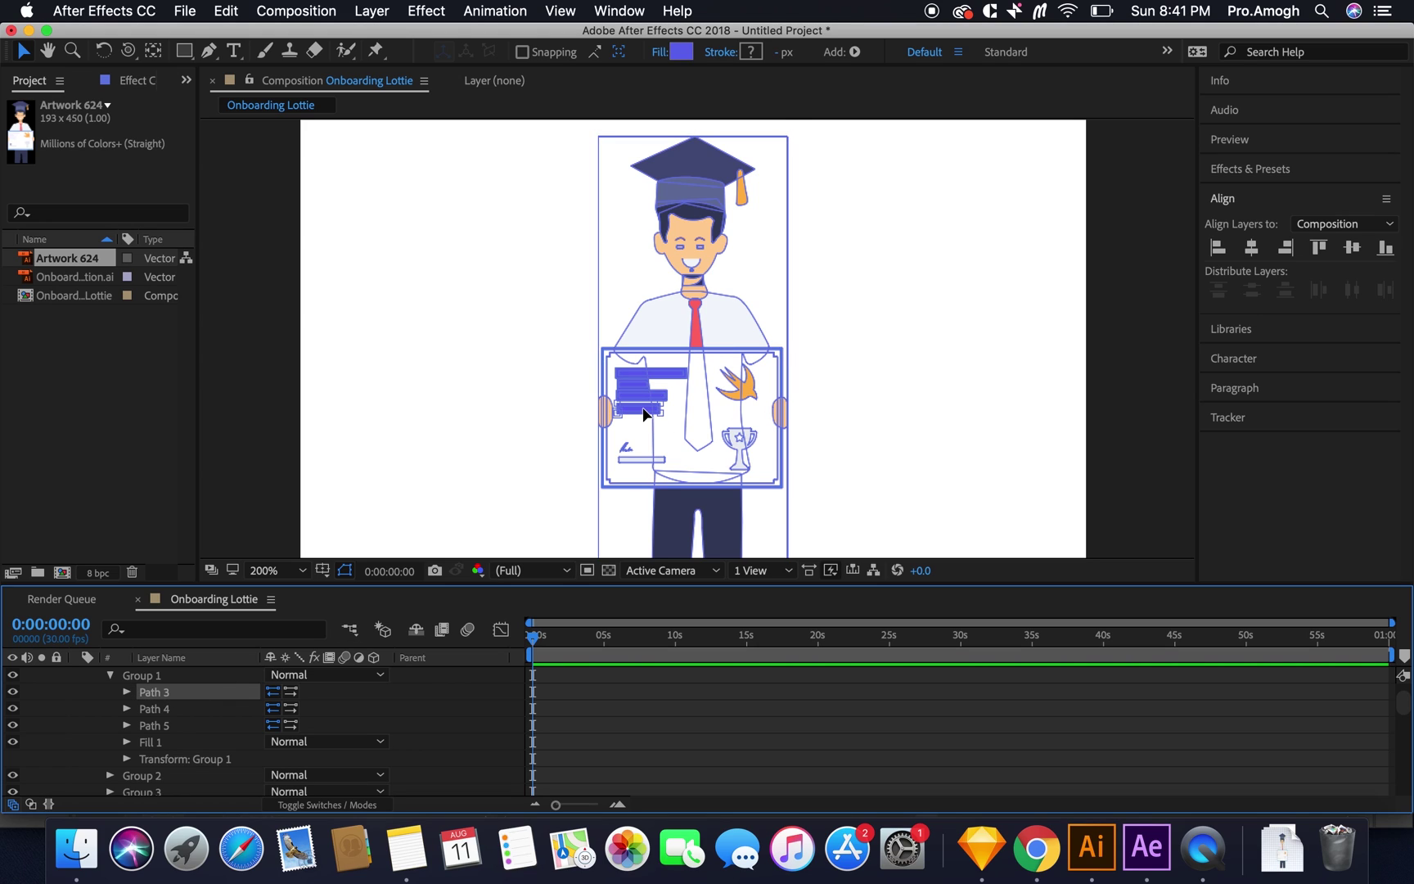
Step: Delete Path 3 and Path 5 from Group 1, keeping only Path 4 as the certificate's lowest bar
key(z)
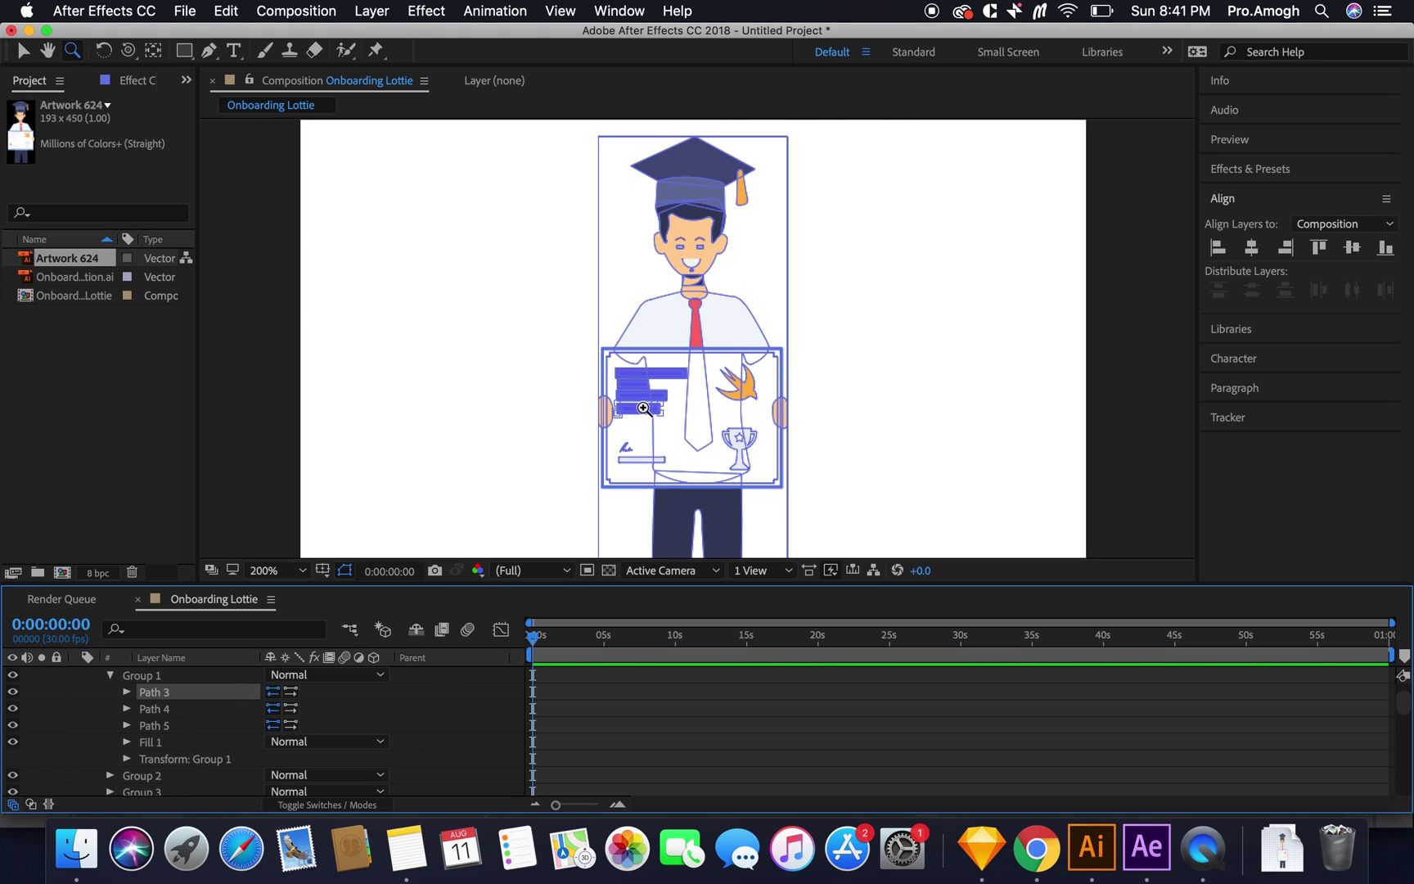
click(645, 415)
click(715, 350)
click(655, 321)
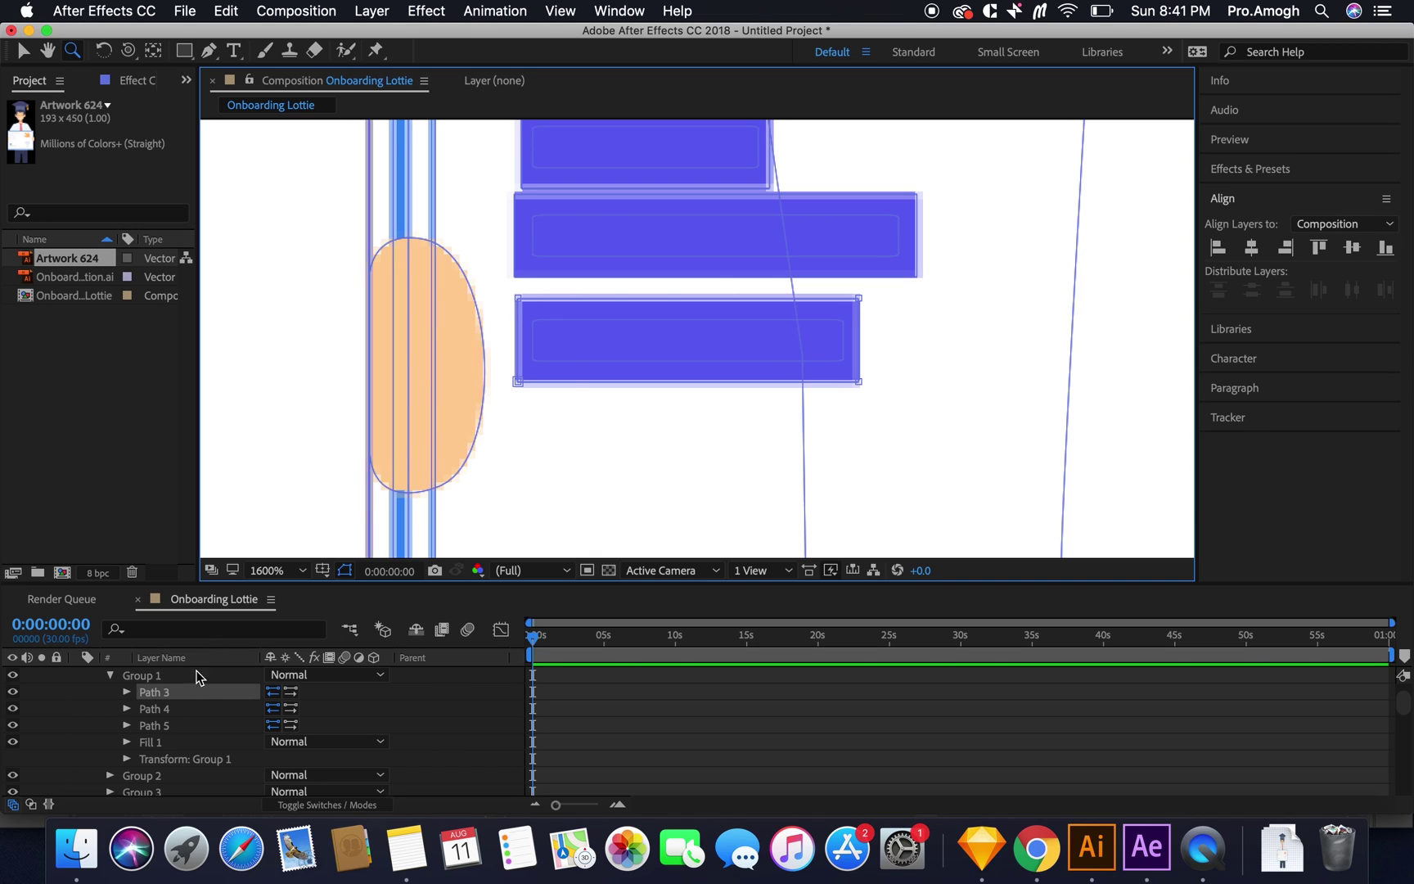
click(178, 691)
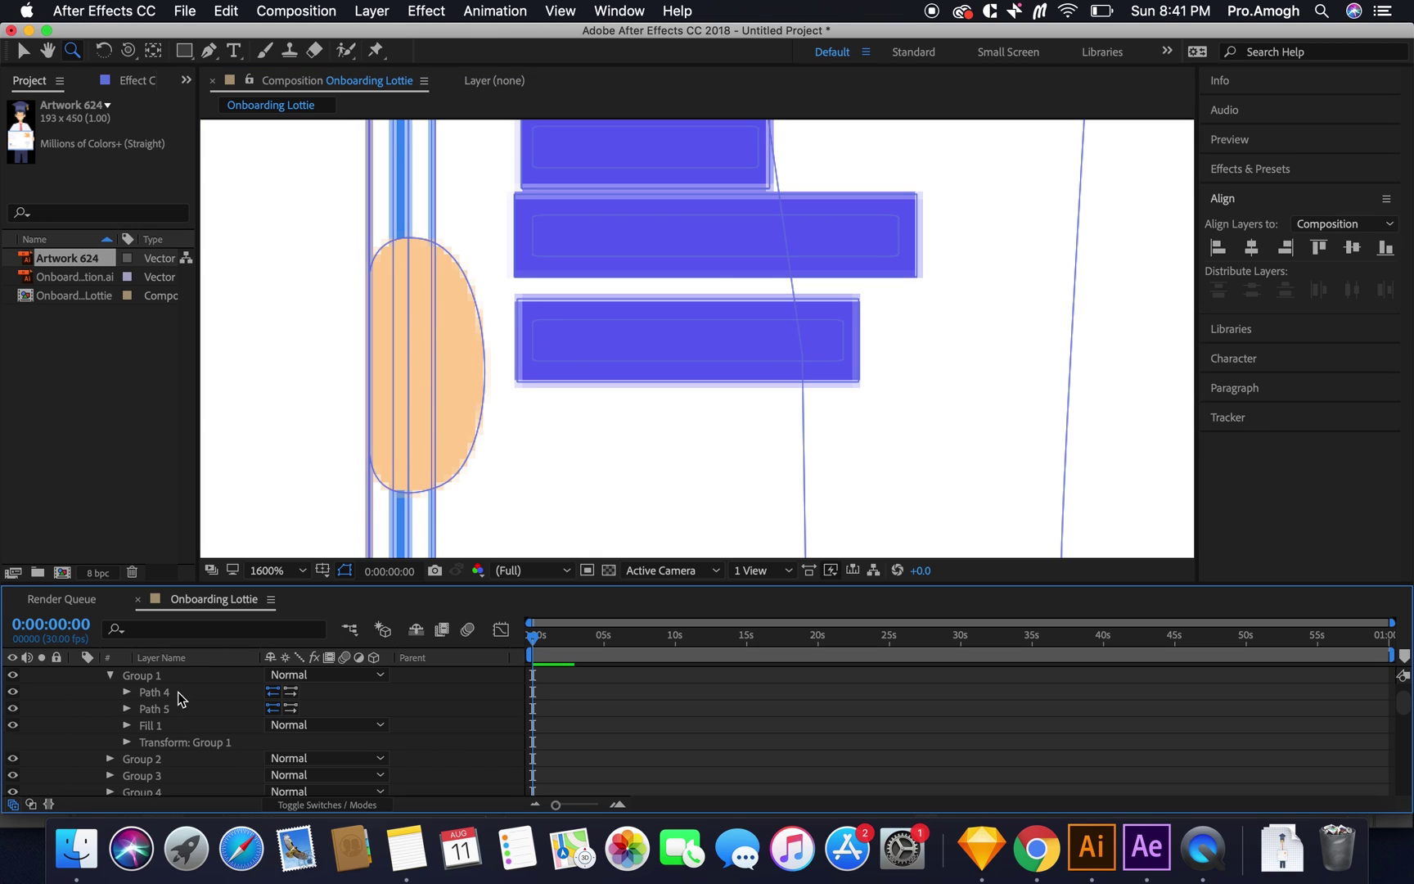
key(Delete)
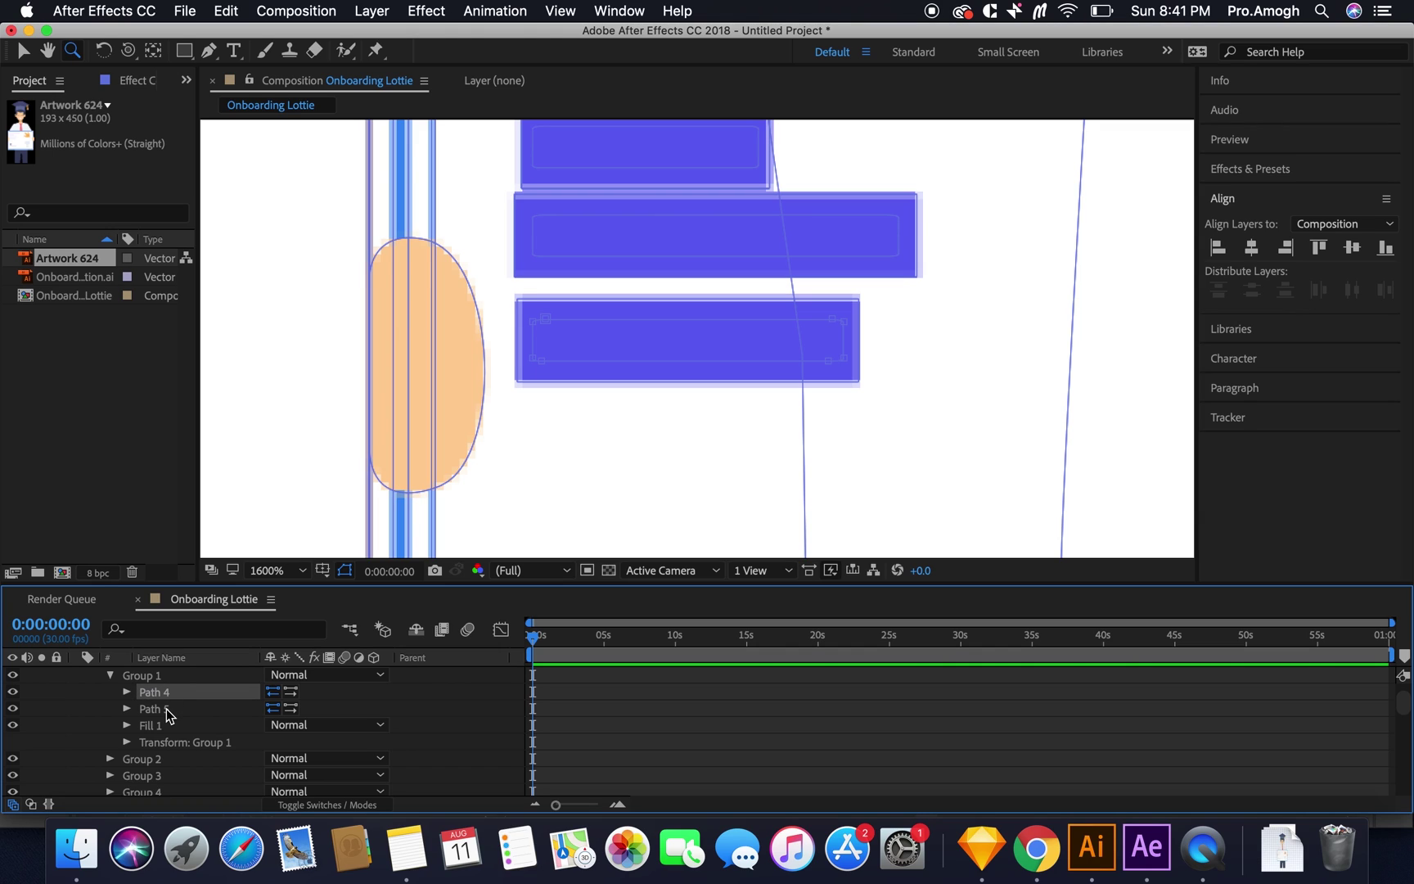
click(168, 708)
key(Delete)
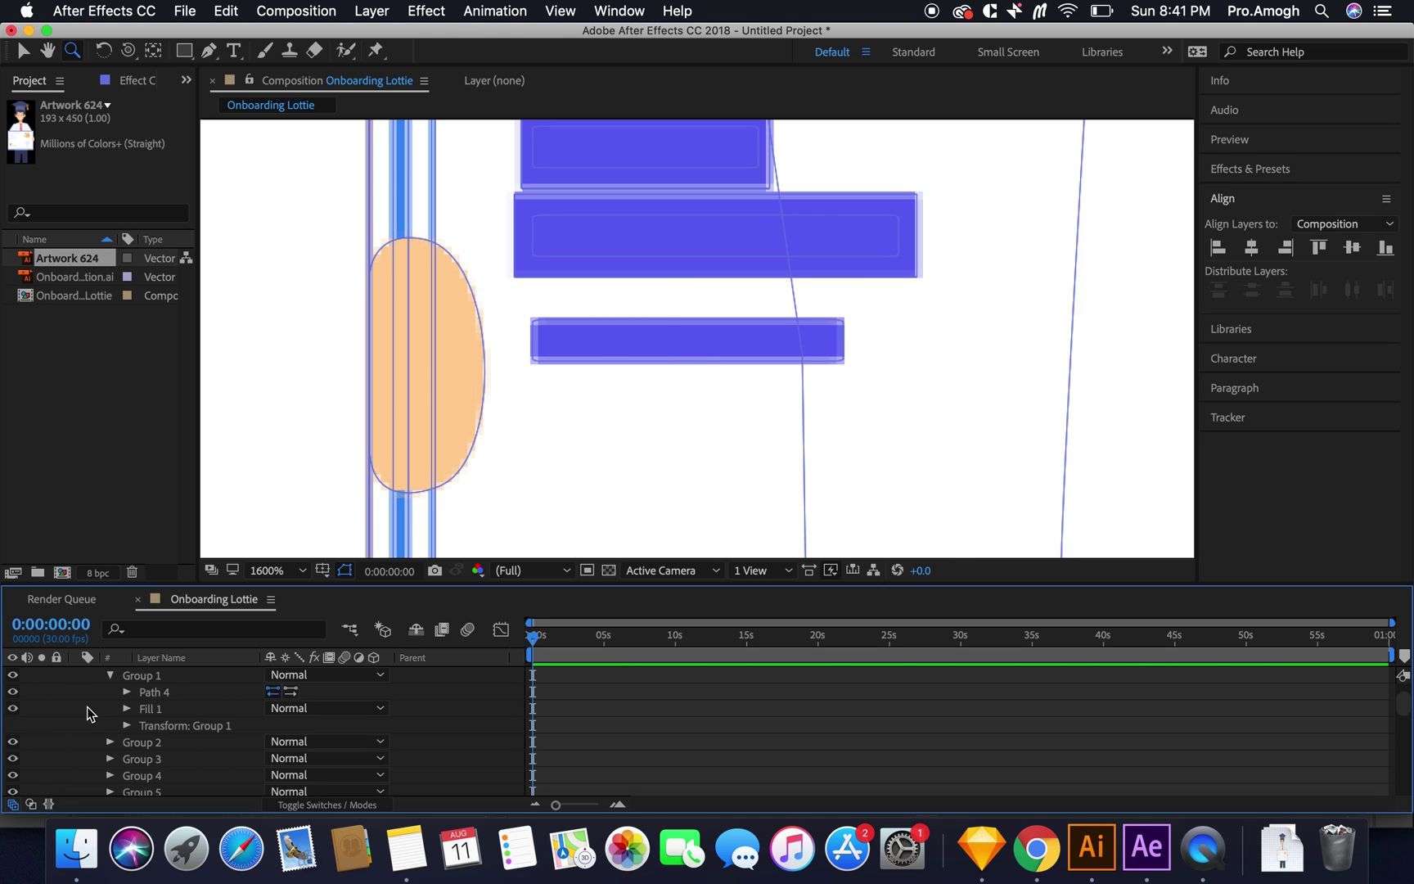
Step: Set the opacity in Group 1's transform properties to 10% and collapse the group
click(127, 726)
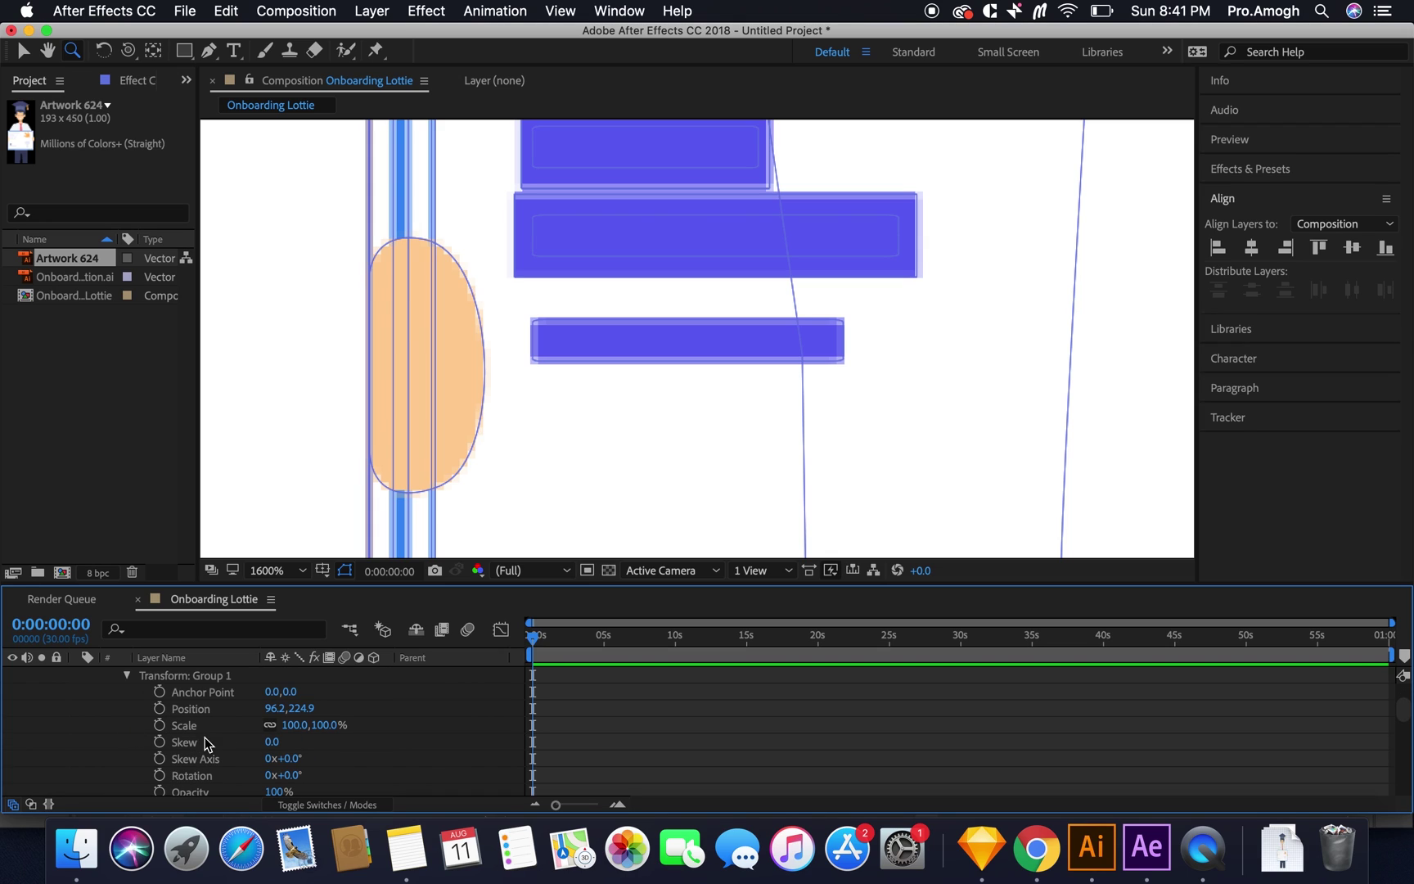
scroll(213, 753, down, 2)
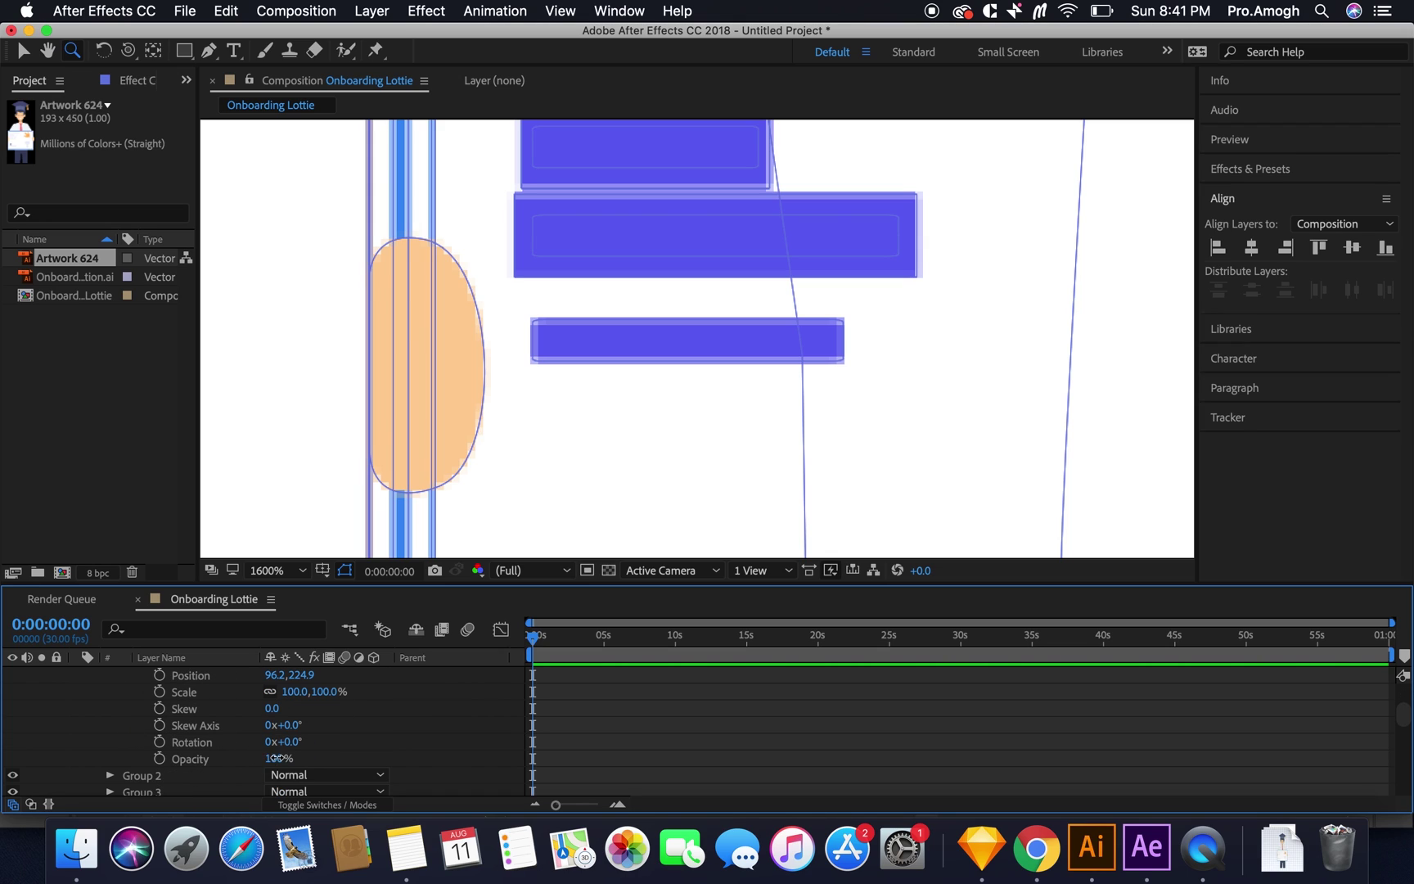
click(277, 759)
text(10)
key(Return)
scroll(117, 730, up, 2)
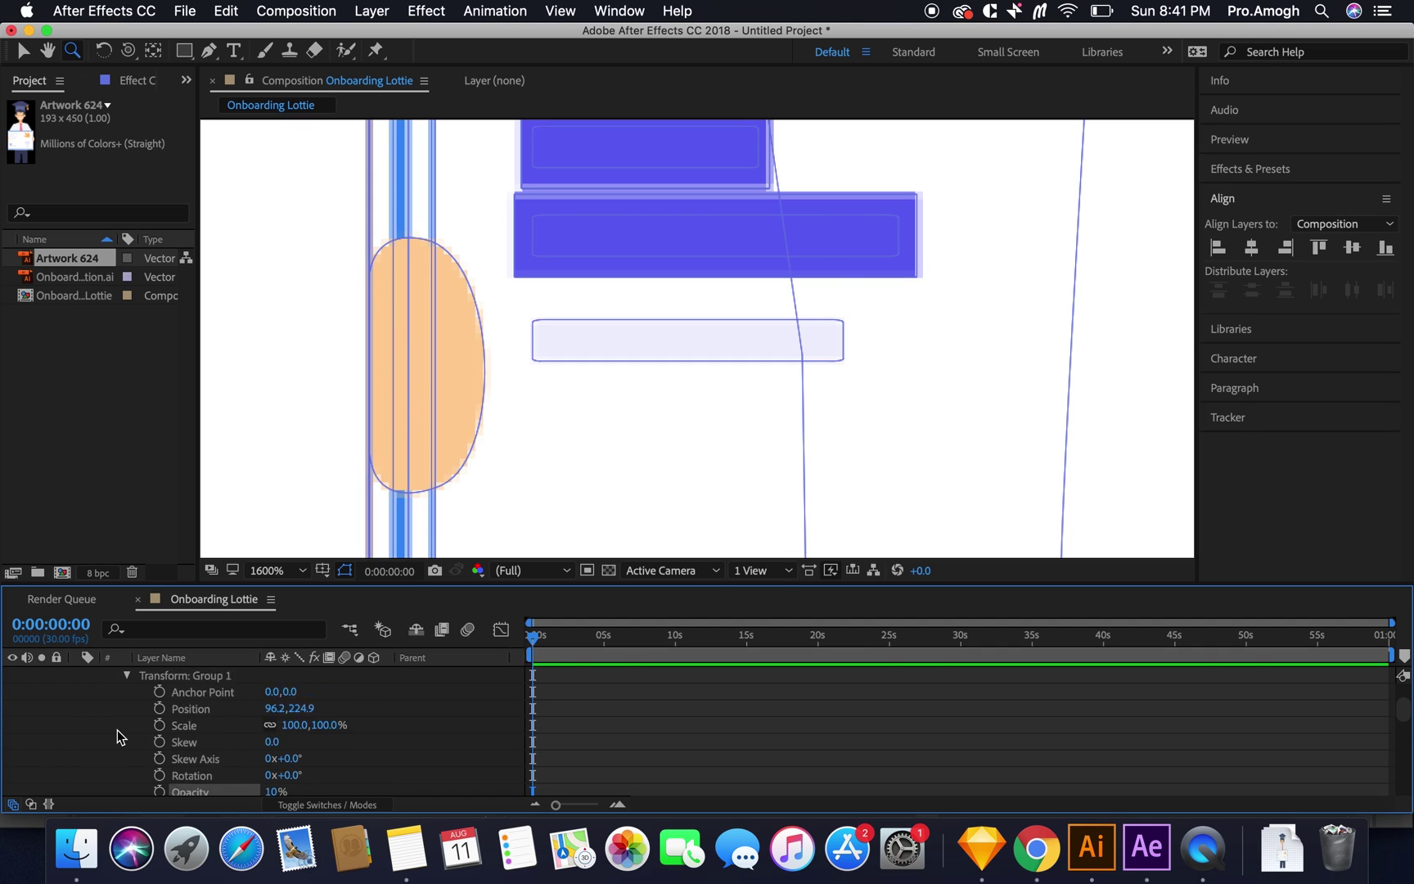
scroll(117, 730, up, 2)
click(127, 710)
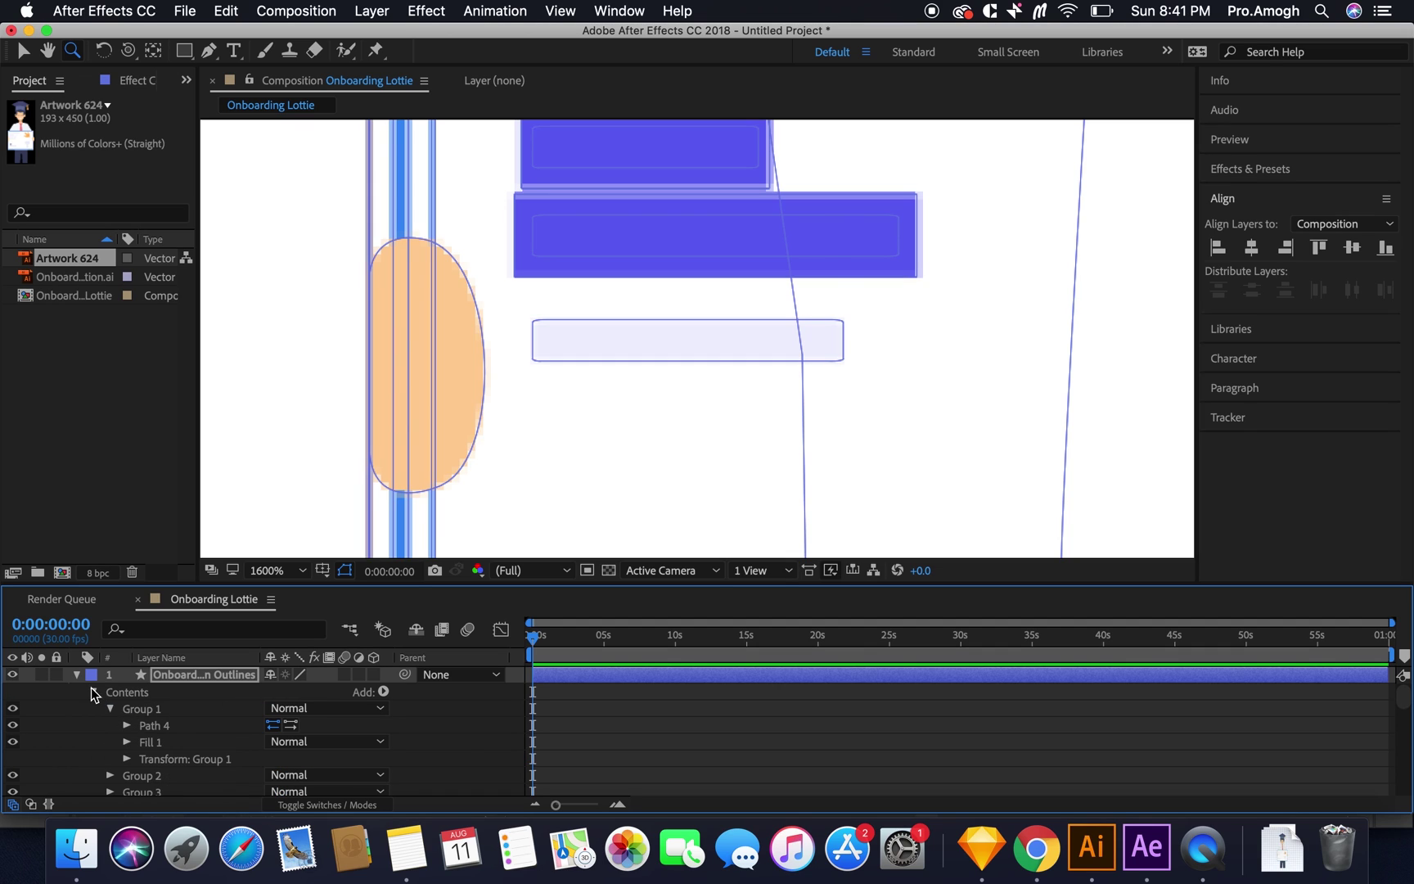
click(110, 707)
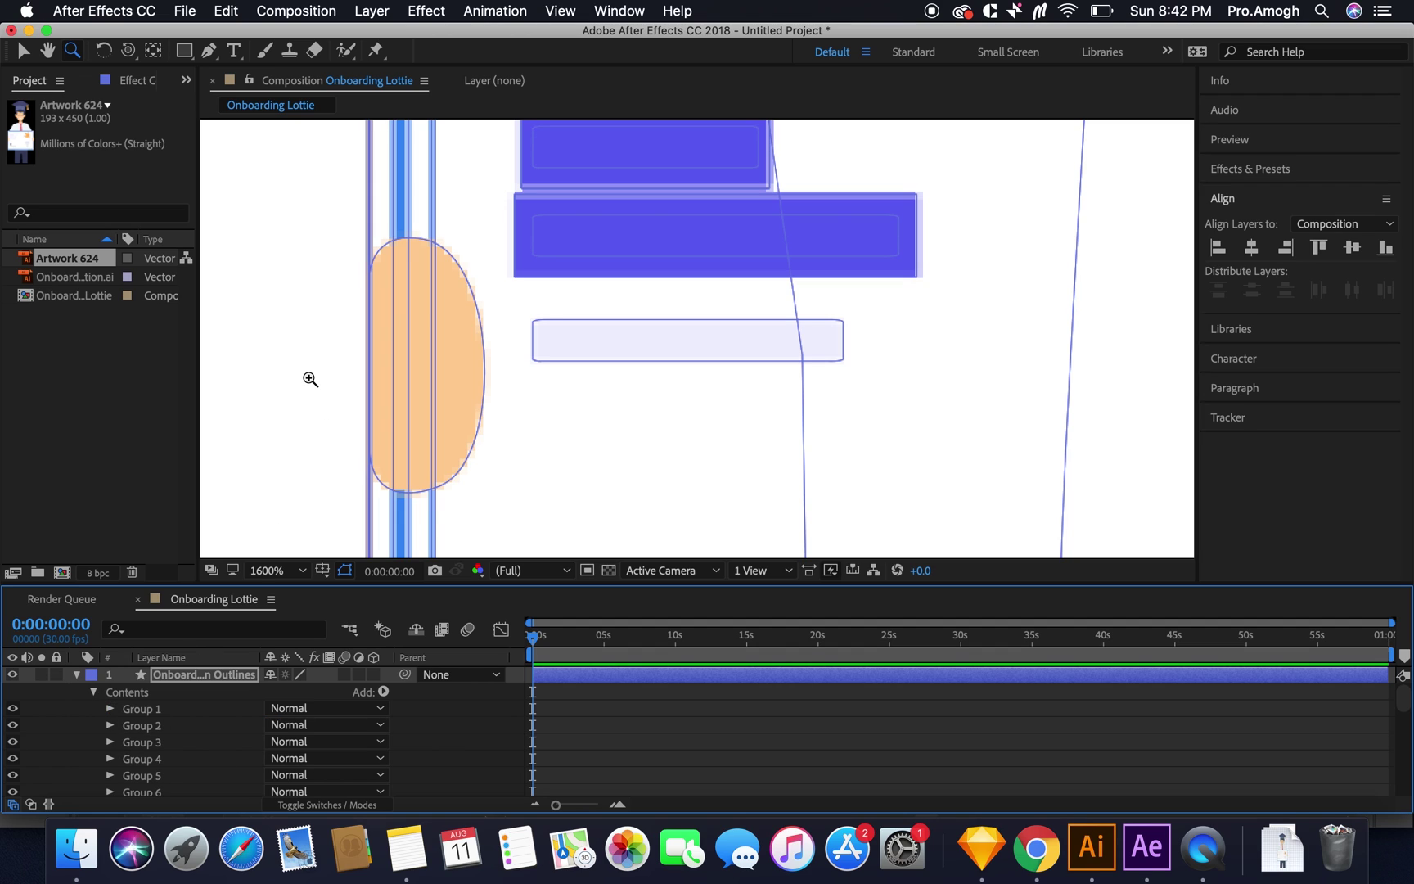
Step: Deselect the layer and inspect the faded certificate bar, first up close and then within the whole illustration
key(v)
click(309, 379)
scroll(738, 423, down, 1)
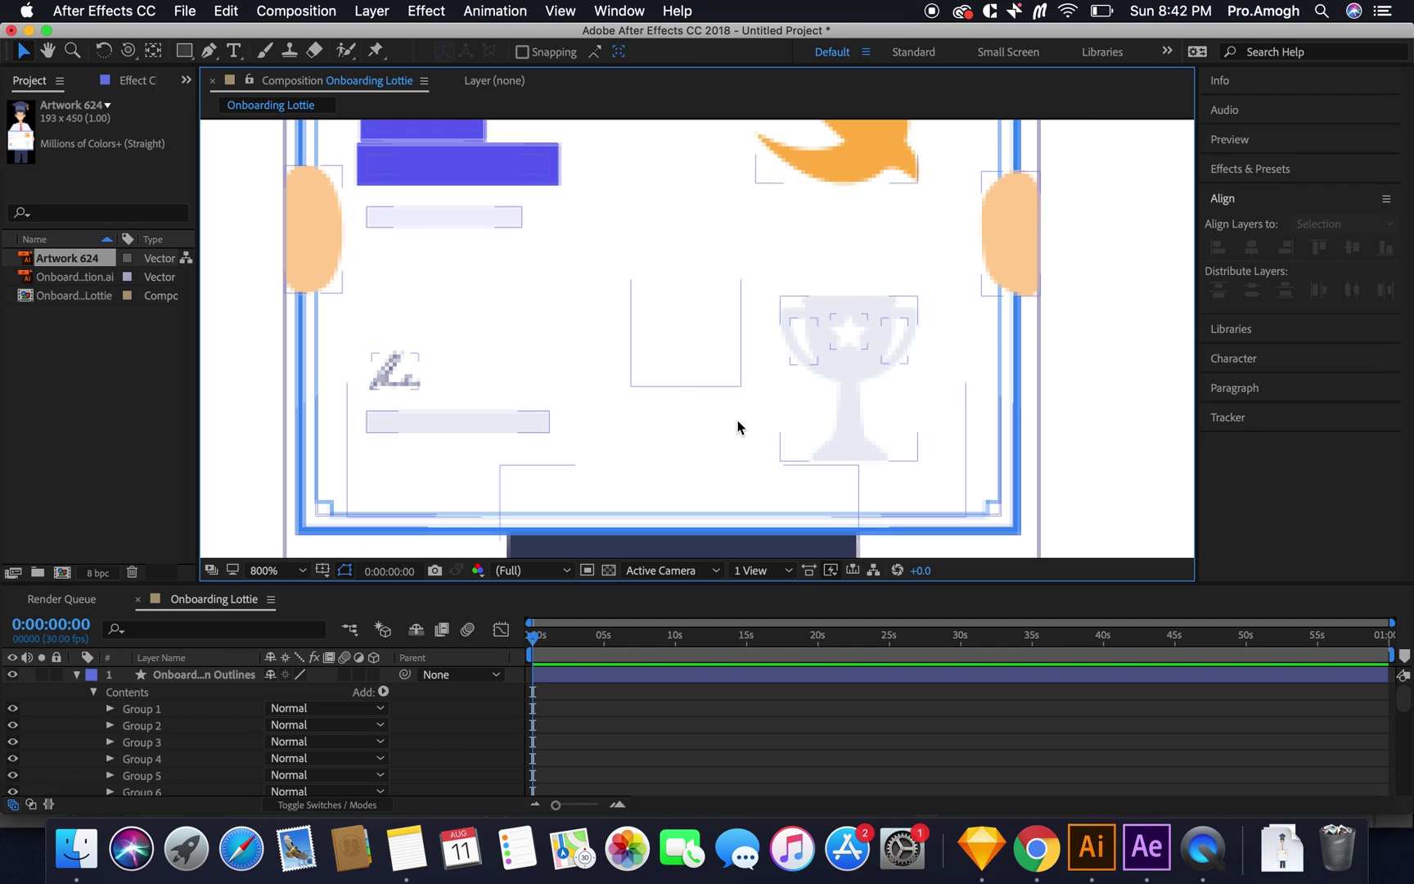
key(h)
drag(1082, 202, 1086, 360)
key(v)
key(alt+slash)
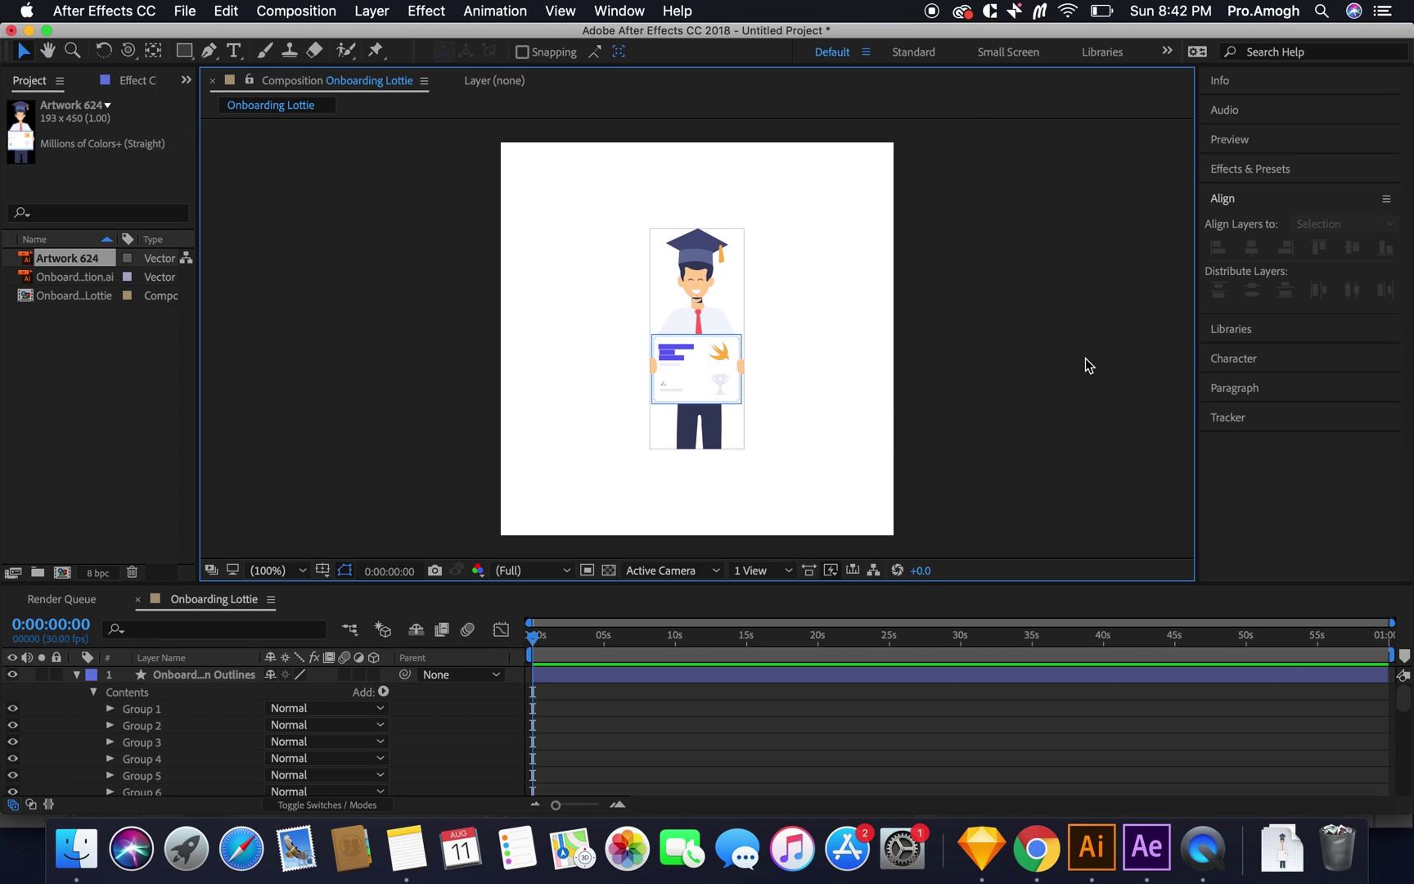
key(z)
click(695, 330)
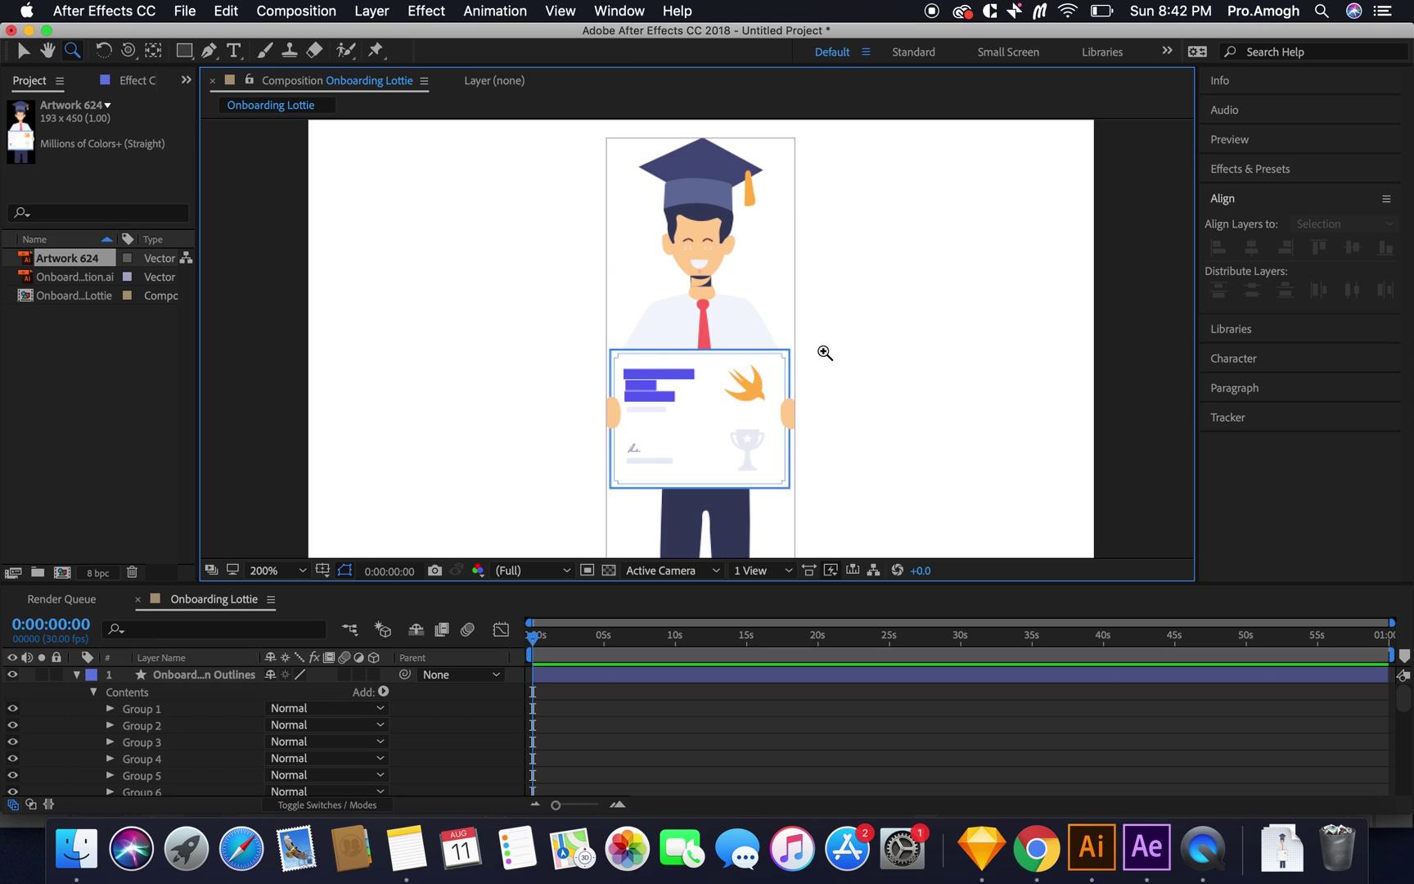
scroll(834, 359, down, 2)
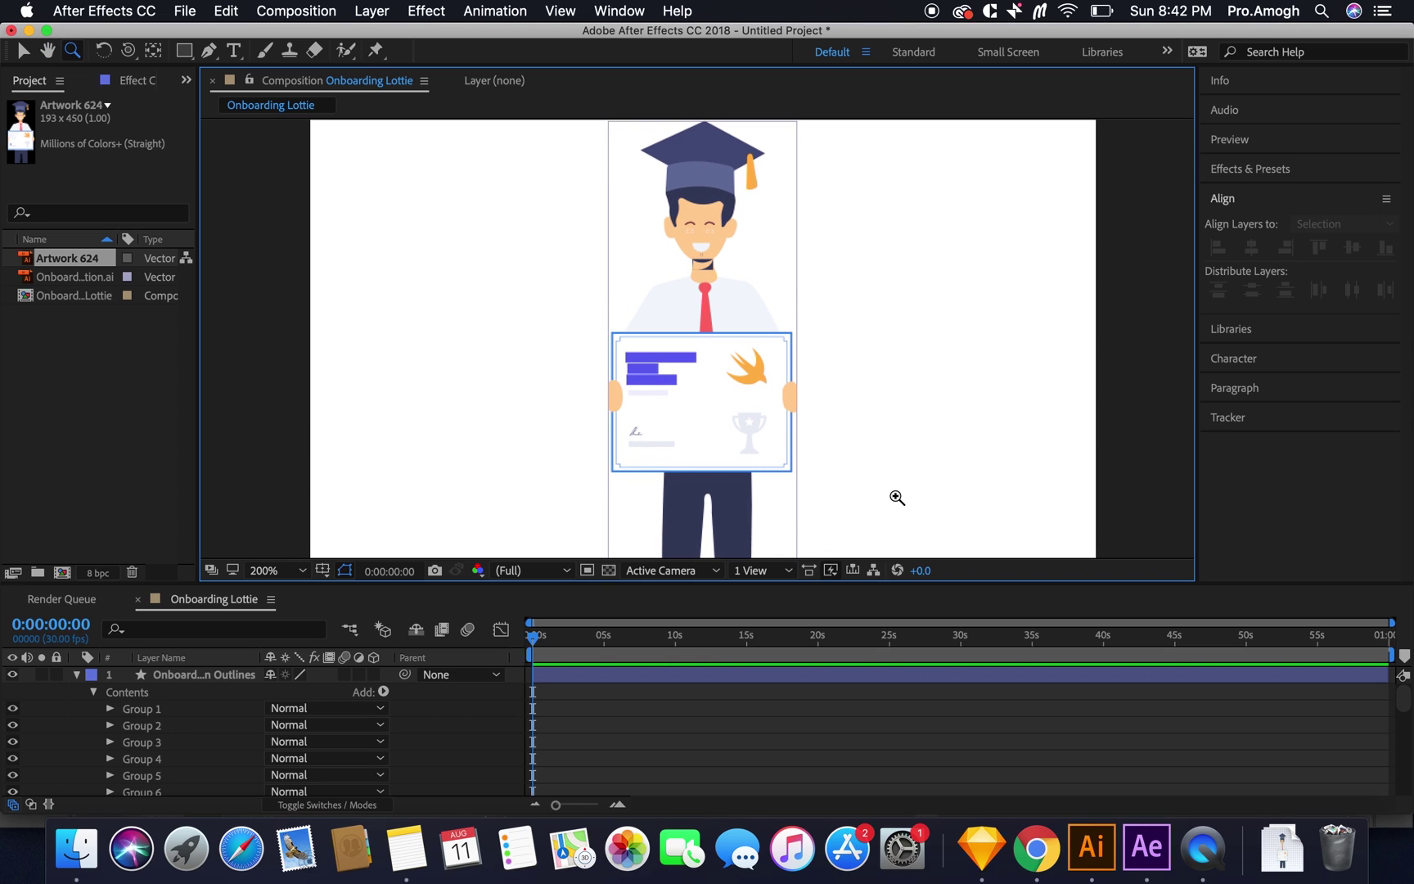
key(v)
click(52, 701)
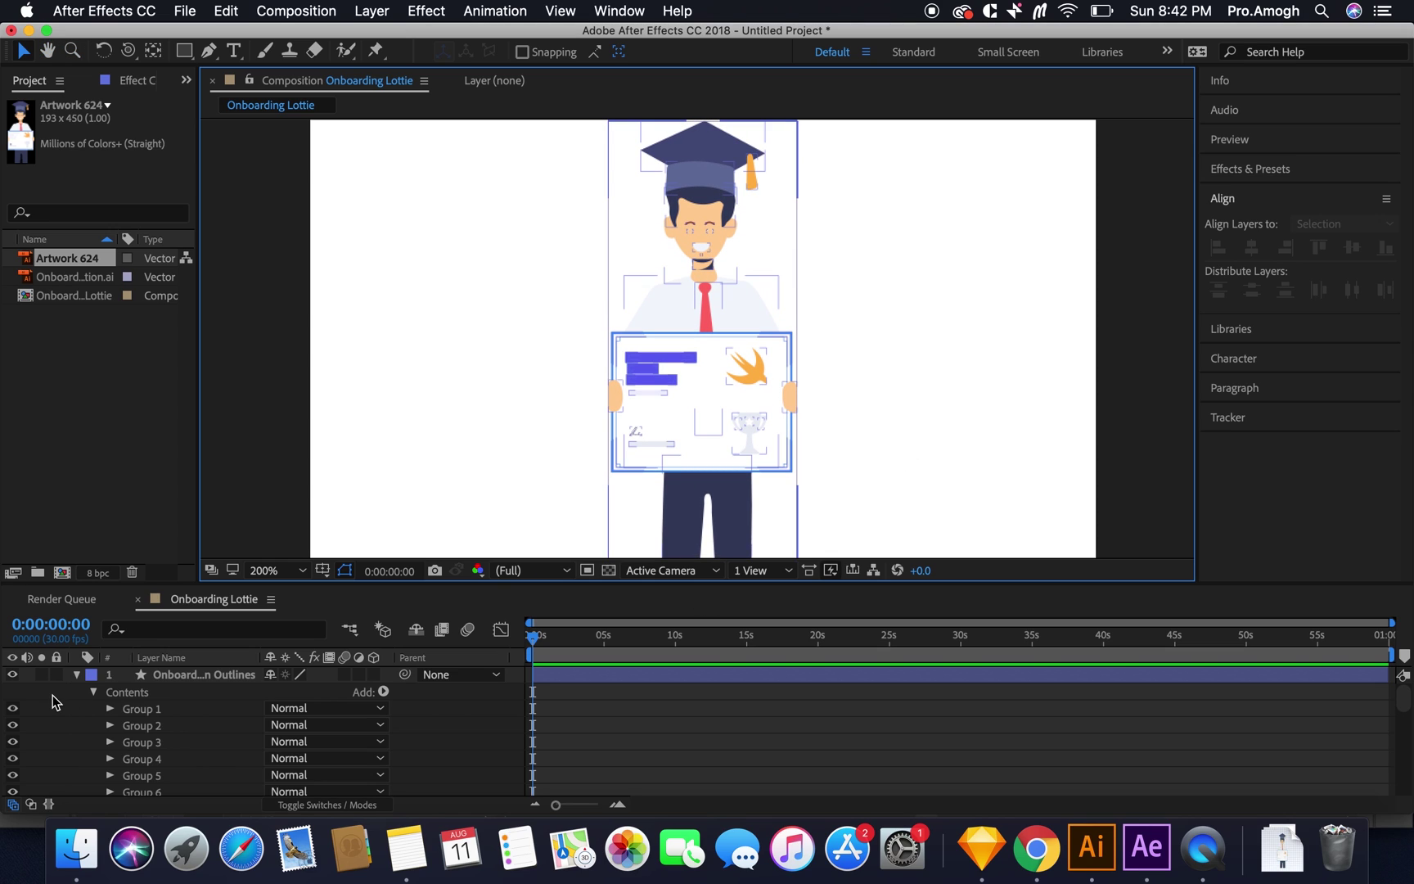
Step: Select Group 2 through Group 28 and expand them all at once to list their contents
click(146, 726)
scroll(149, 730, down, 10)
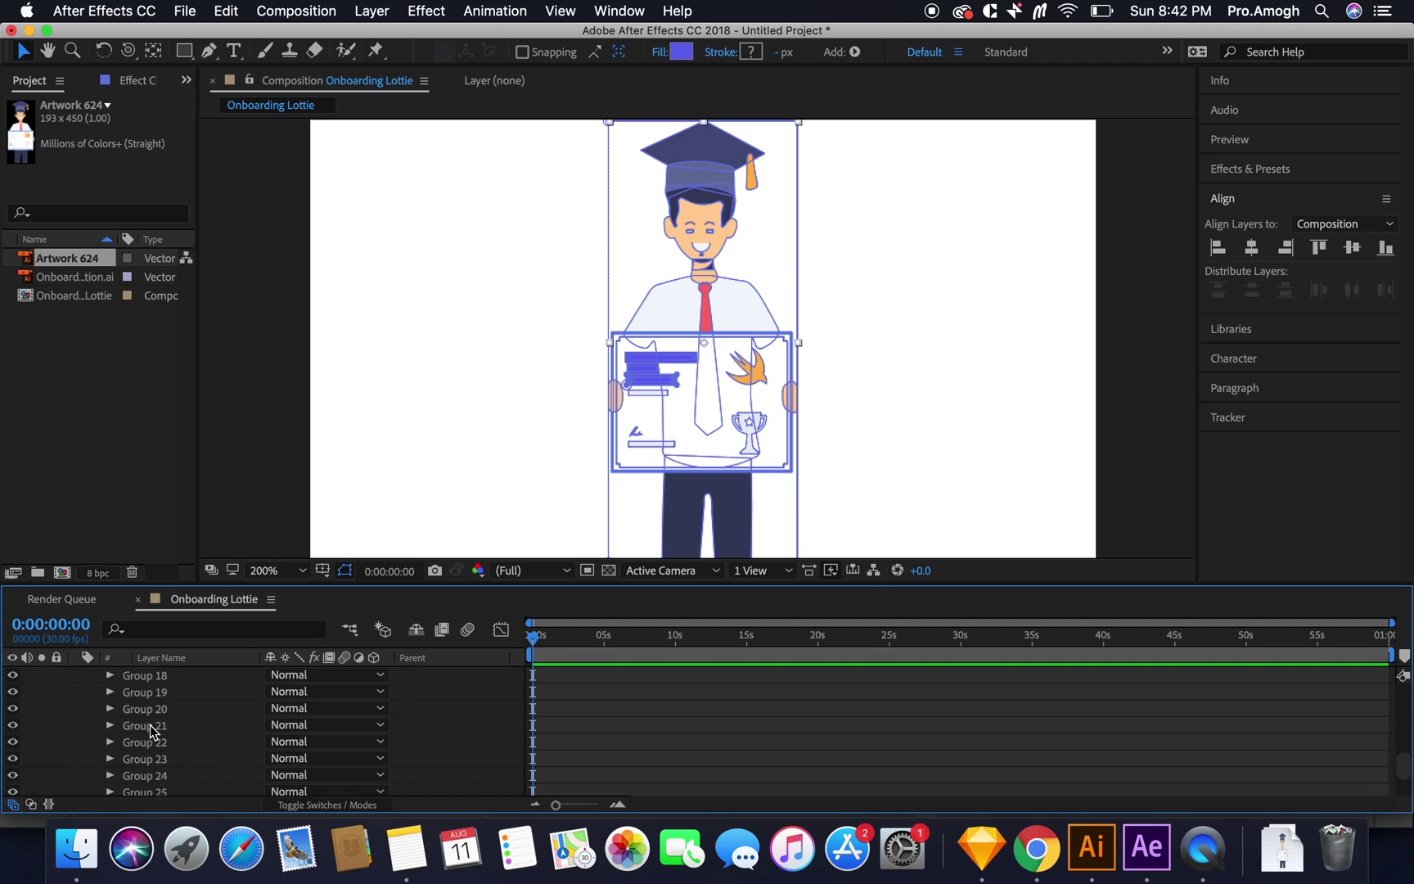
shift+click(122, 772)
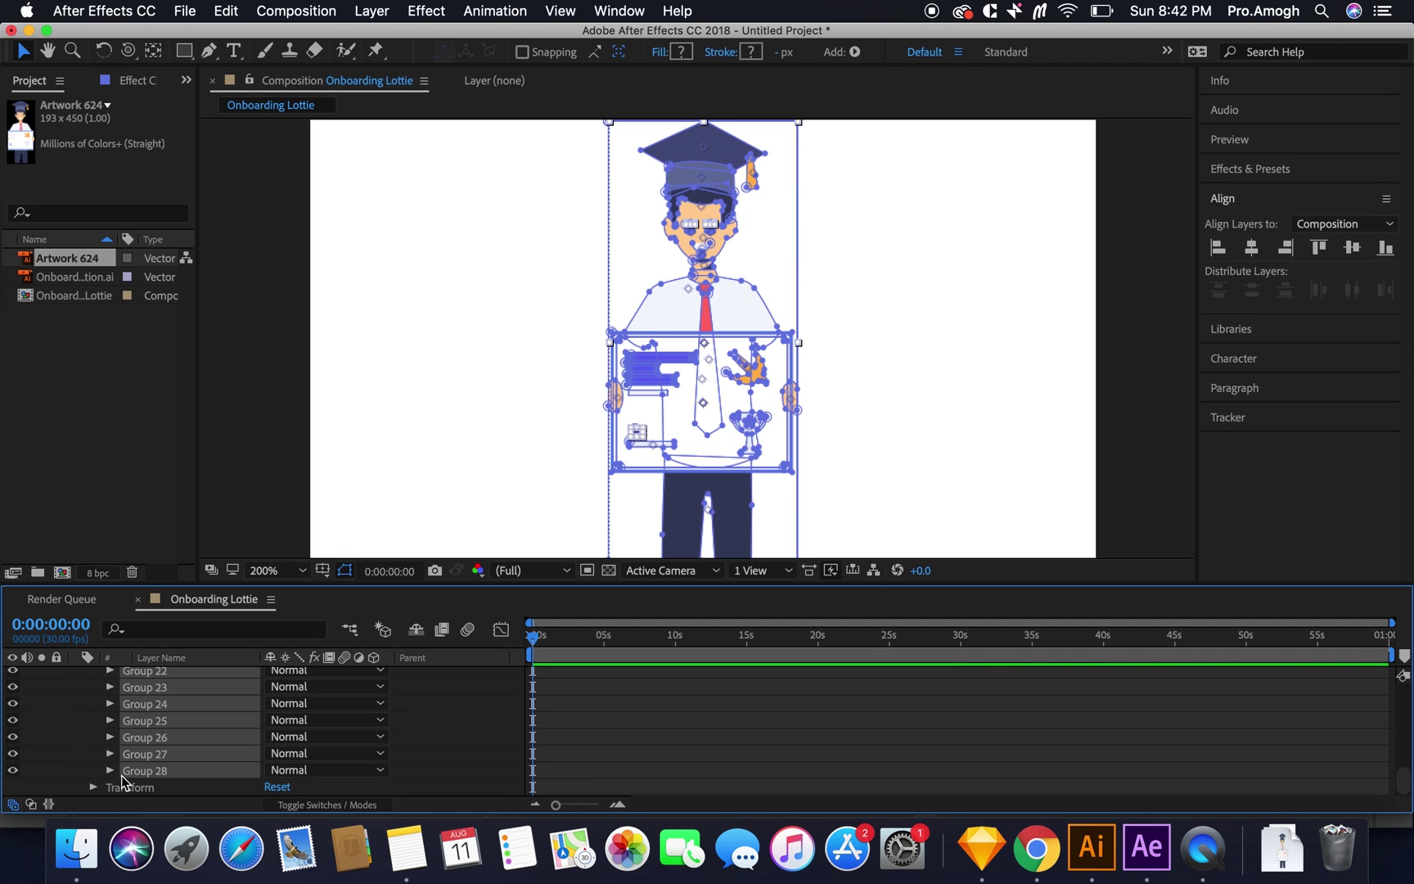
click(110, 770)
scroll(155, 753, up, 15)
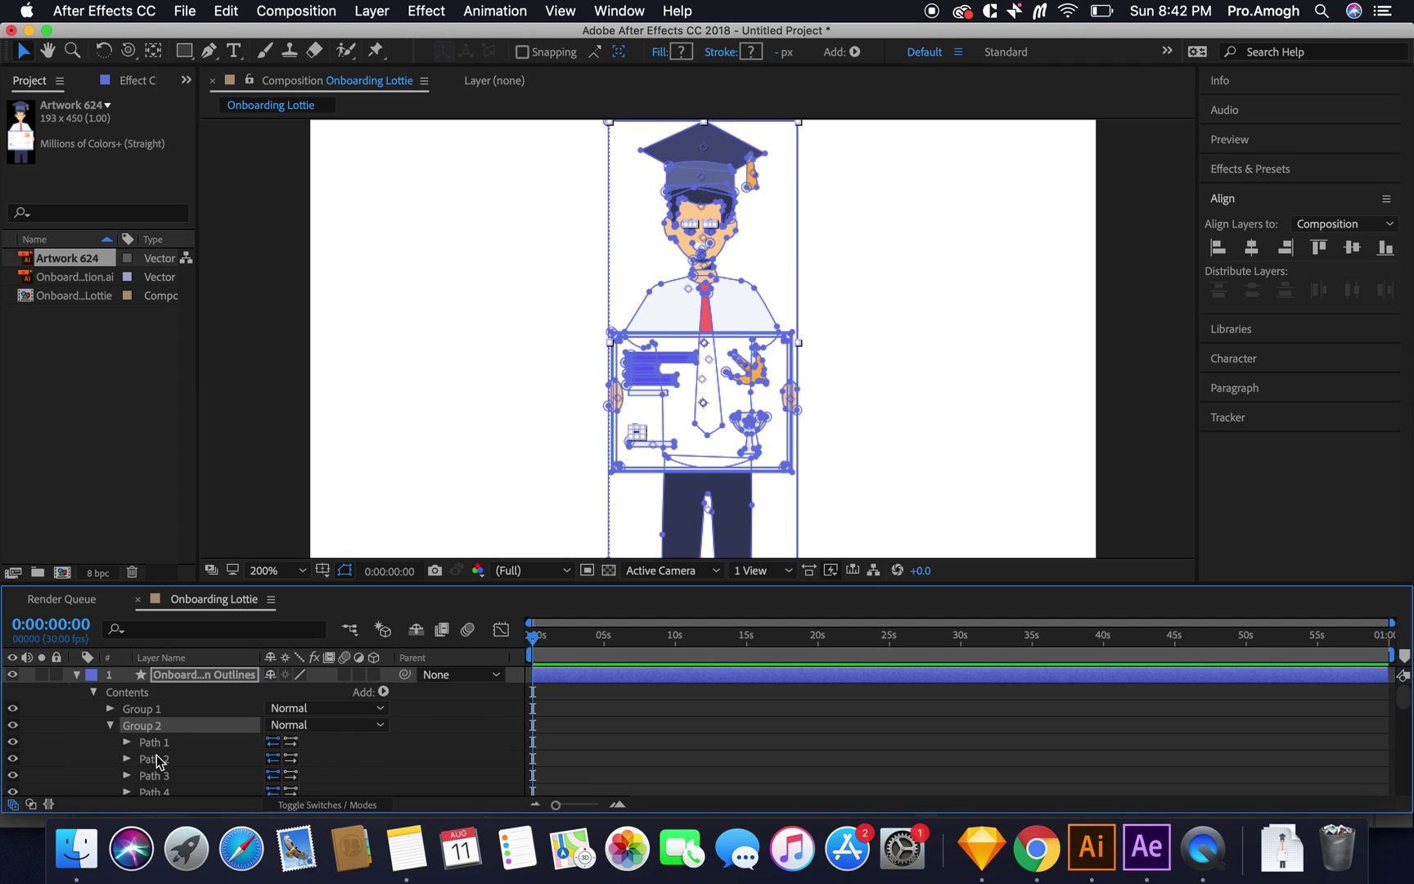
Step: Delete the surplus frame paths around the certificate's purple bars from Groups 2, 3 and 4
click(157, 757)
key(Delete)
key(Delete)
scroll(163, 746, down, 3)
scroll(131, 761, down, 3)
key(Delete)
click(164, 743)
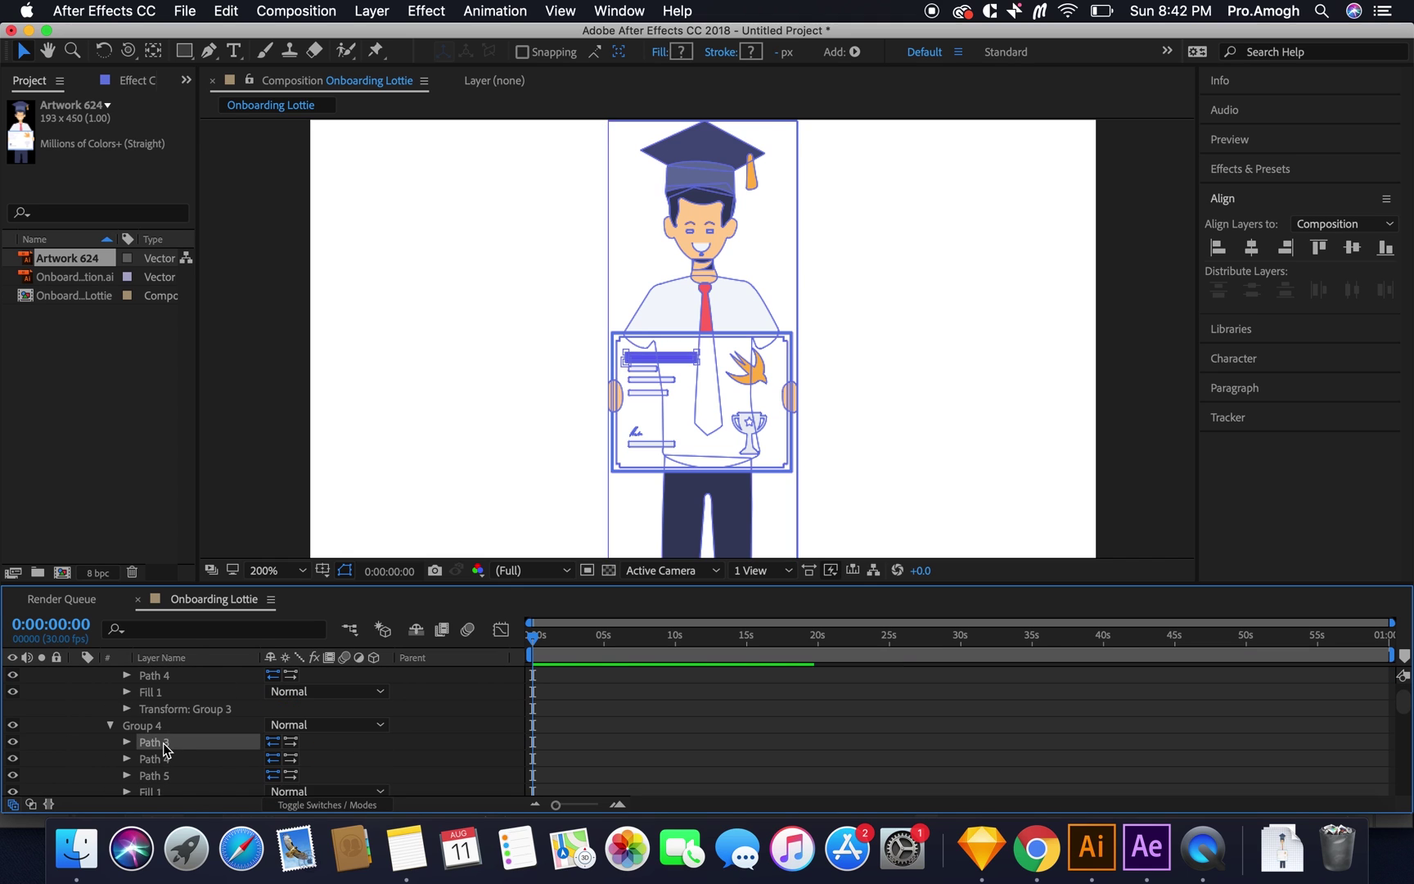
Step: Delete the surplus paths, including Path 3 around the small shape below the mouth, from the nested Group 1 in Group 5
key(Delete)
click(126, 693)
click(126, 693)
click(154, 707)
click(127, 722)
key(z)
key(Delete)
scroll(750, 300, up, 6)
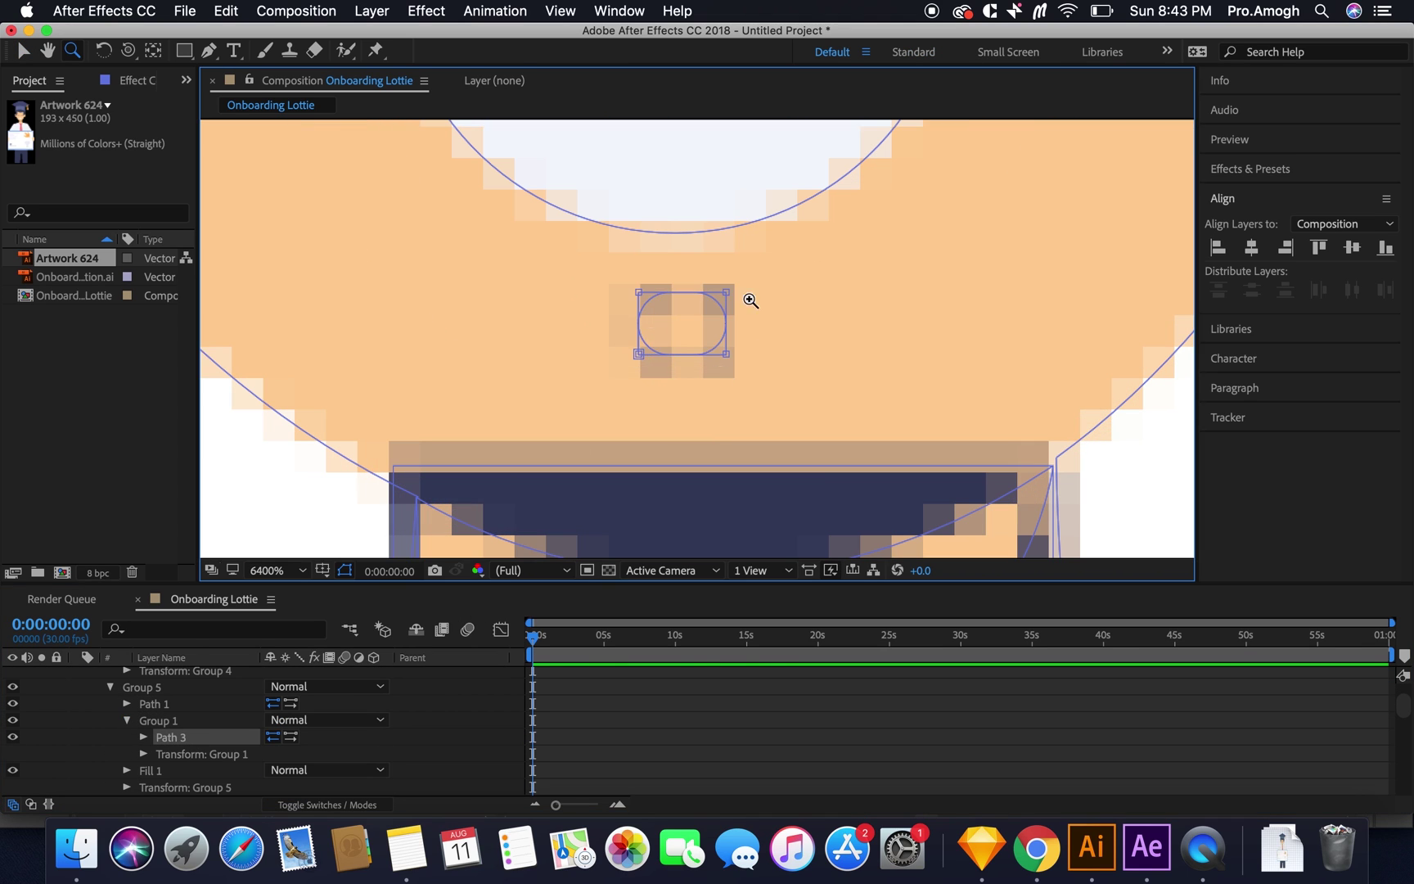
Step: Delete the surplus paths inside Group 6's nested Group 1, and remove that emptied group as well
key(Delete)
click(127, 737)
click(127, 738)
scroll(139, 740, up, 3)
click(158, 741)
scroll(604, 473, down, 5)
click(127, 720)
key(Delete)
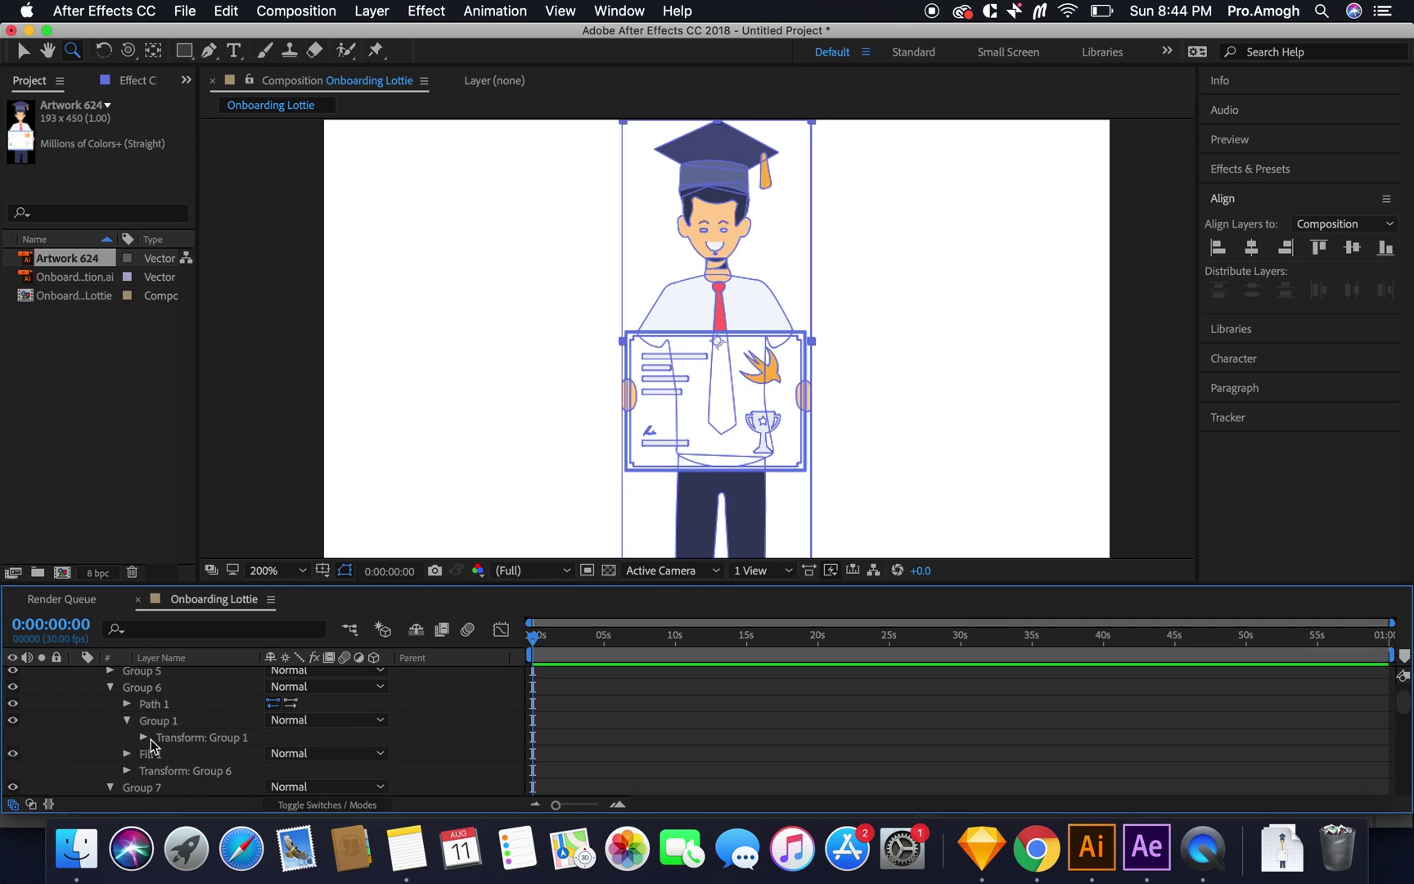
click(155, 721)
Step: Delete the redundant nested group from Group 7, collapsing Groups 6 and 7 once cleaned
key(Delete)
click(110, 687)
click(170, 725)
click(168, 739)
Step: Delete the redundant nested groups from Groups 8 through 11, and collapse each cleaned group
key(Delete)
click(110, 689)
click(158, 737)
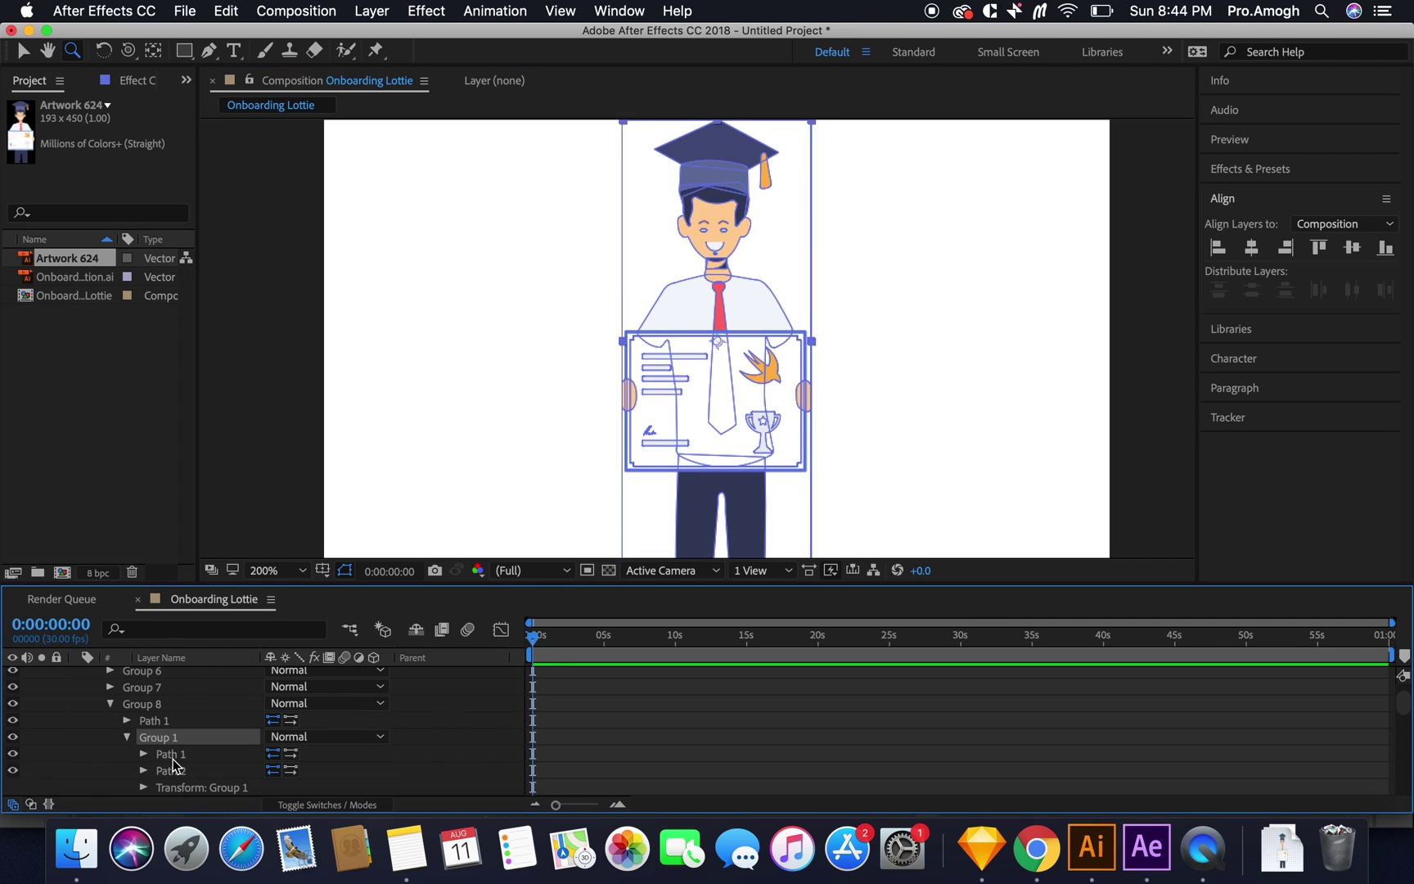
click(110, 703)
click(109, 719)
click(159, 739)
click(109, 720)
click(218, 772)
scroll(202, 757, down, 3)
key(Delete)
Step: Delete the redundant nested groups and their surplus paths from Groups 12 through 18, collapsing each cleaned group
click(178, 768)
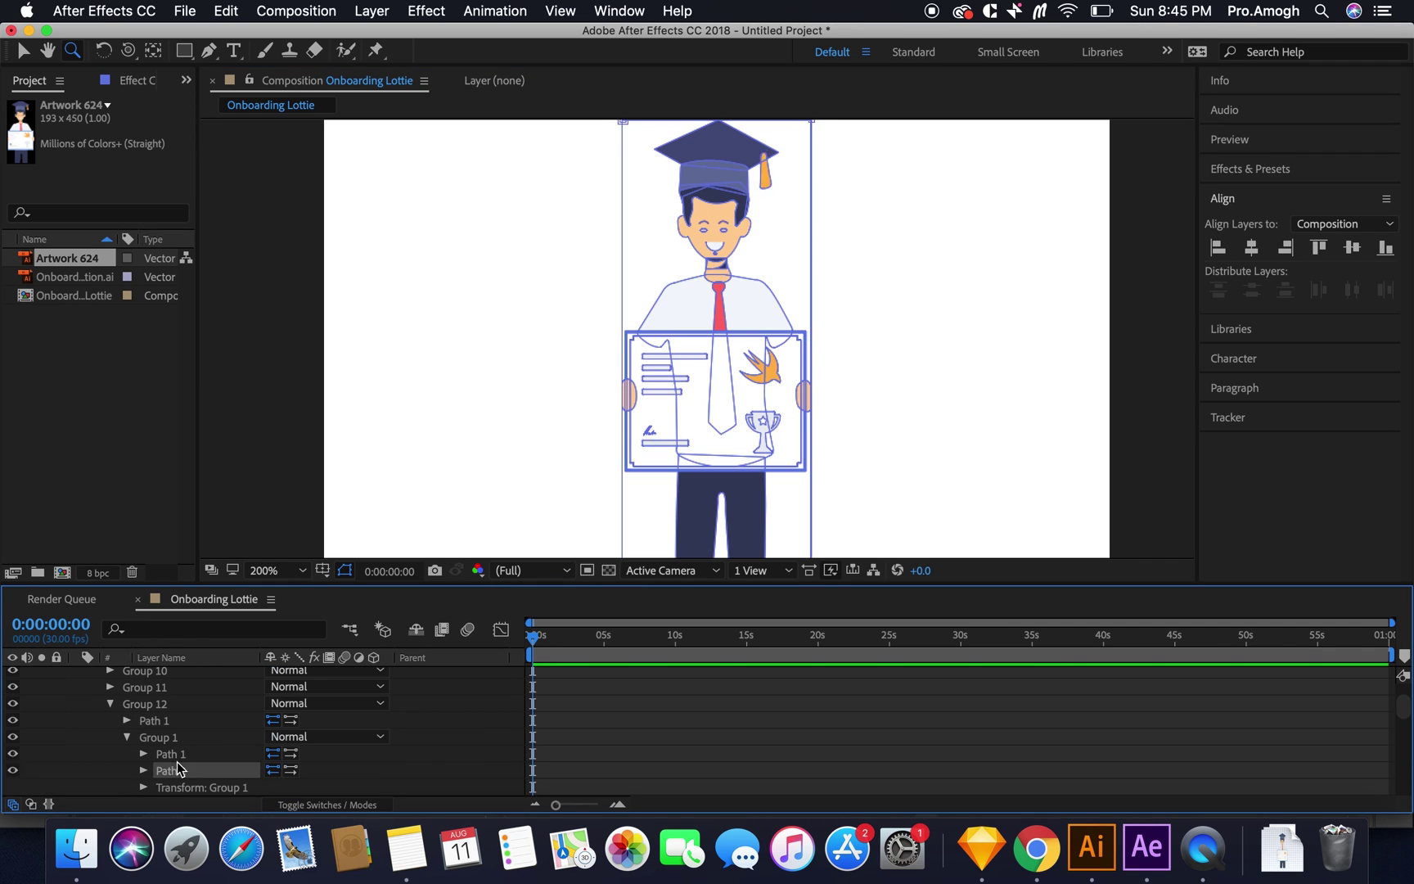
scroll(176, 765, down, 6)
click(180, 772)
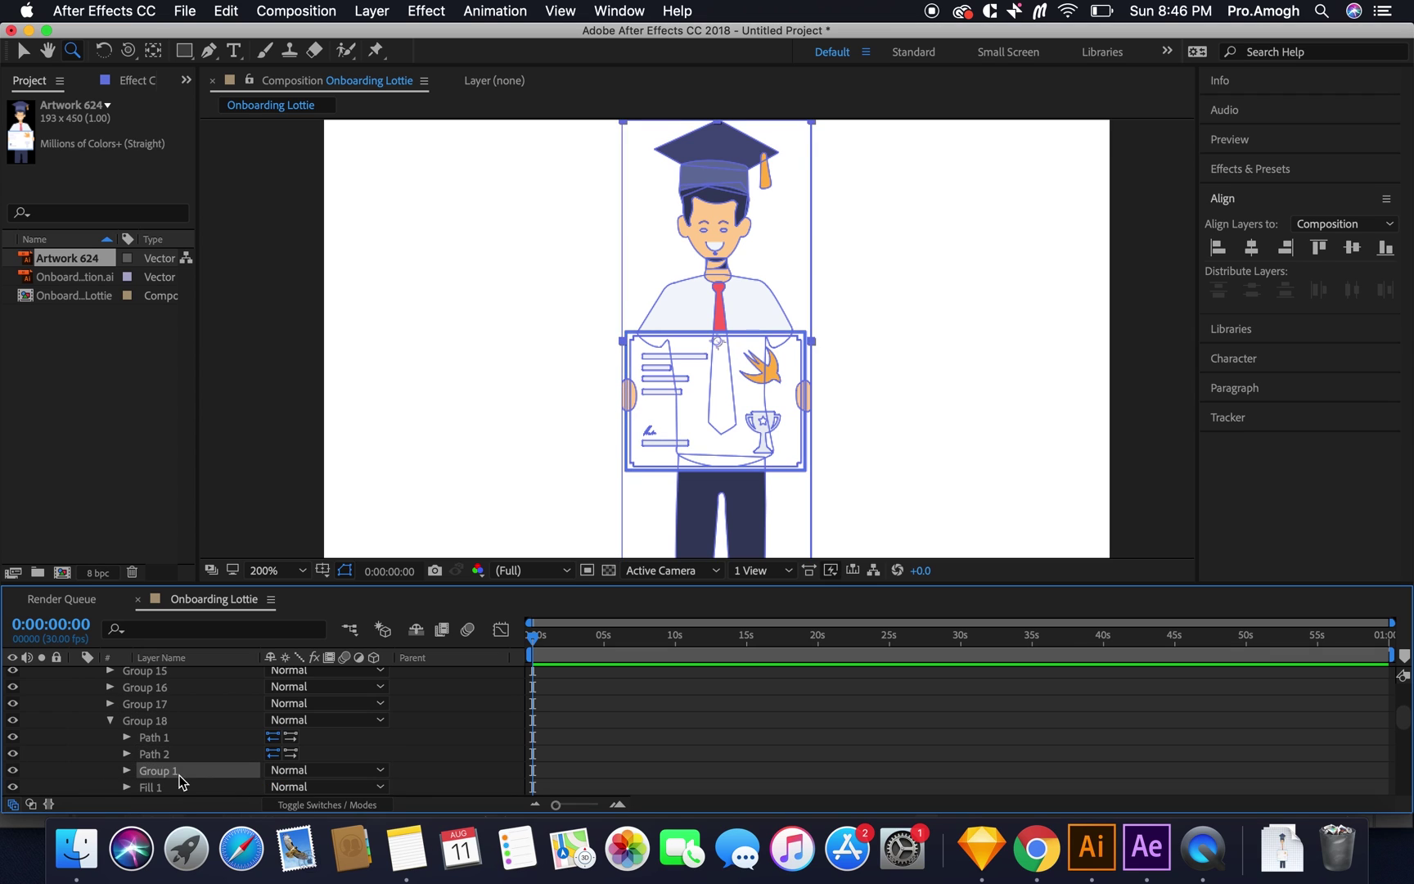
scroll(179, 773, down, 2)
click(110, 687)
Step: Delete the redundant nested groups from Groups 19 through 21, and collapse each cleaned group
click(182, 721)
click(110, 704)
click(110, 720)
scroll(147, 718, down, 3)
click(171, 705)
click(109, 687)
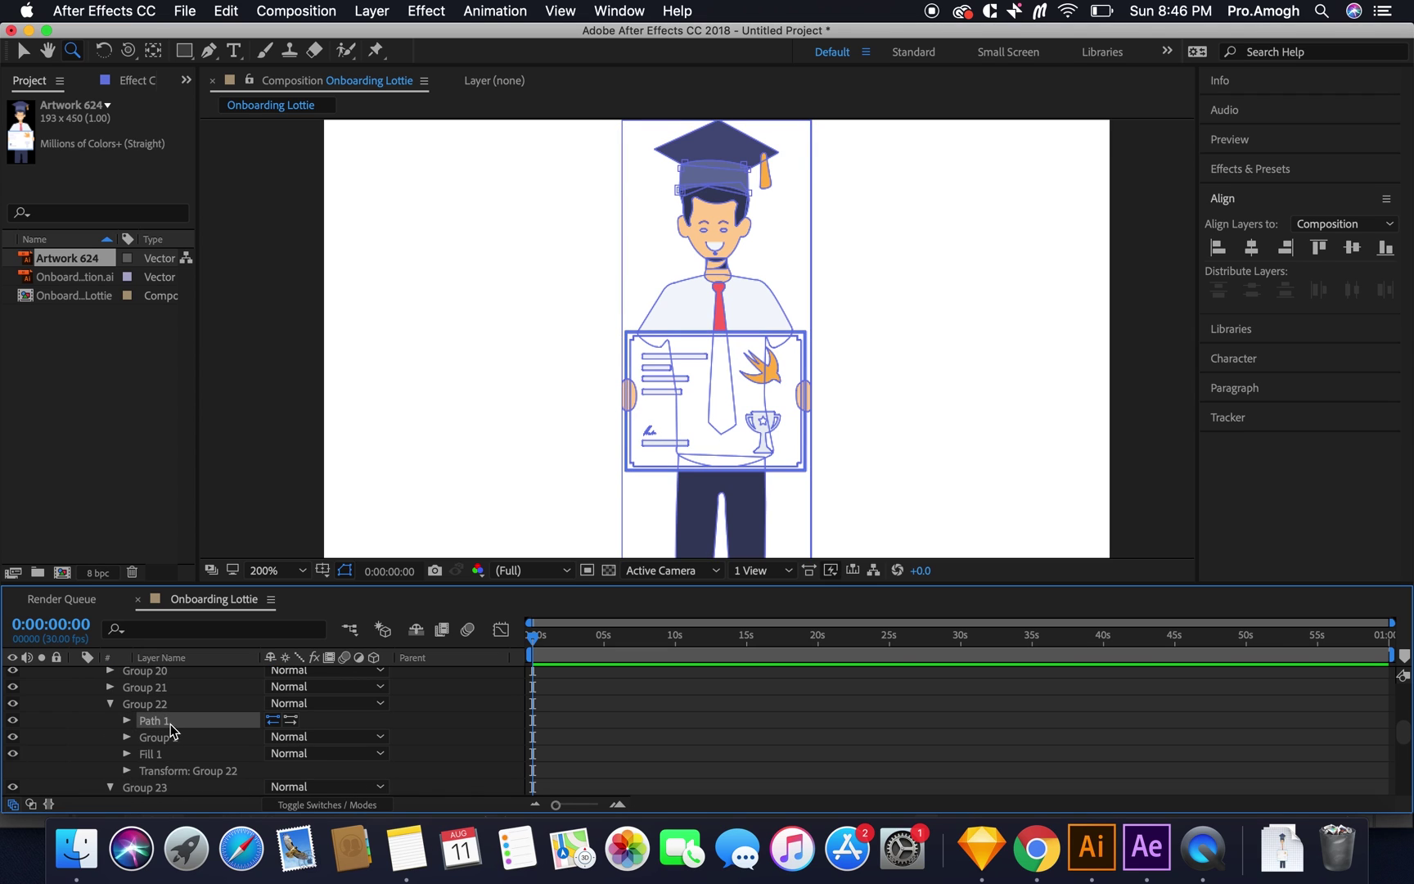
Step: Remove the redundant nested groups from Groups 22 through 24 and collapse them
click(109, 703)
click(131, 754)
scroll(178, 759, down, 4)
scroll(720, 256, up, 3)
Step: Delete the redundant nested group from Group 25, the neck shadow, and set the group's opacity to 30%
click(180, 701)
key(Delete)
text(30)
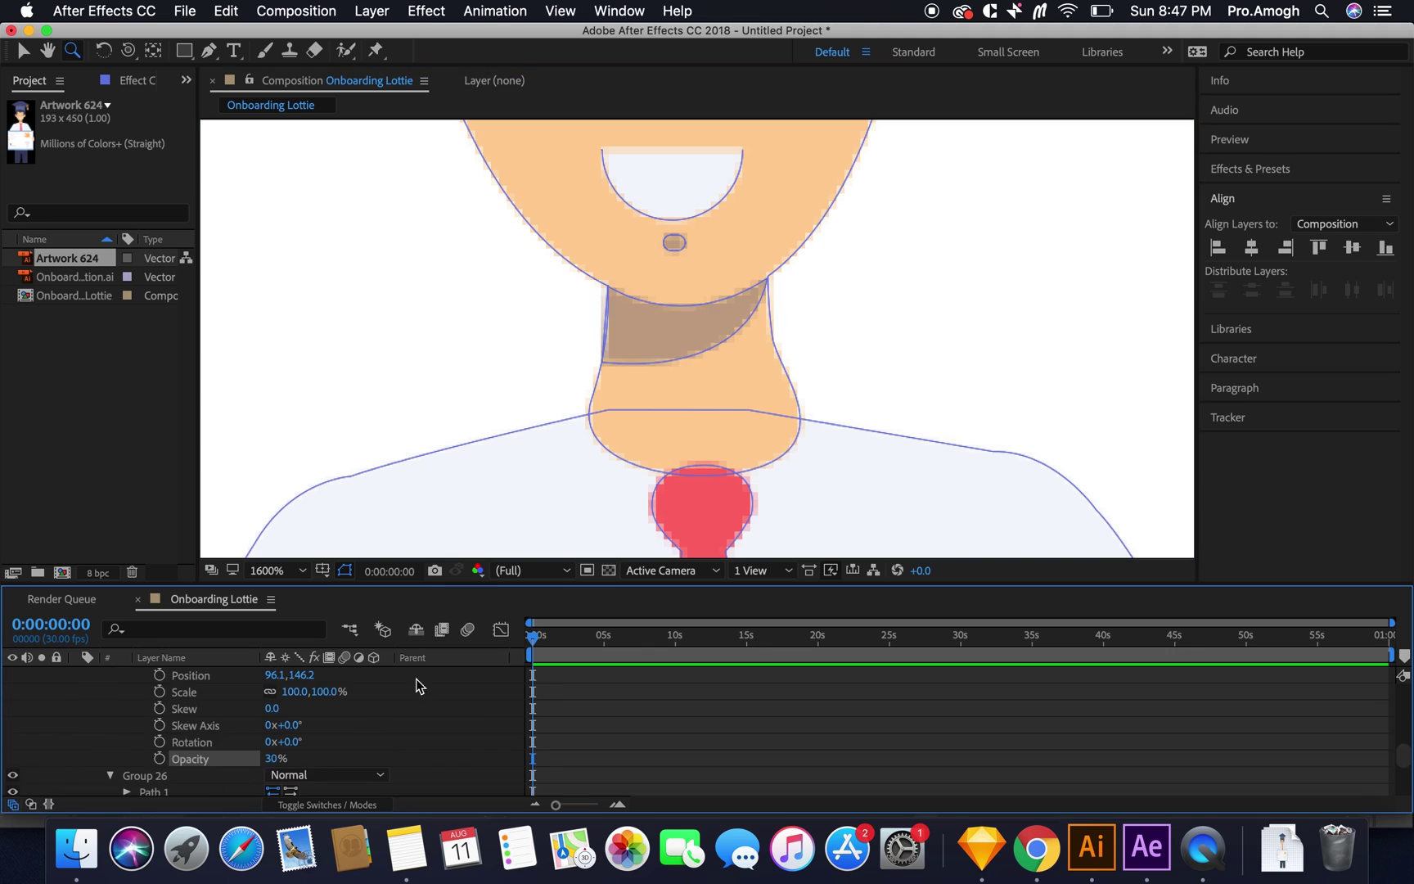
Step: Delete the remaining redundant nested groups from Groups 26 through 28, leaving all groups collapsed
scroll(708, 251, down, 3)
click(155, 725)
key(Delete)
scroll(180, 728, up, 15)
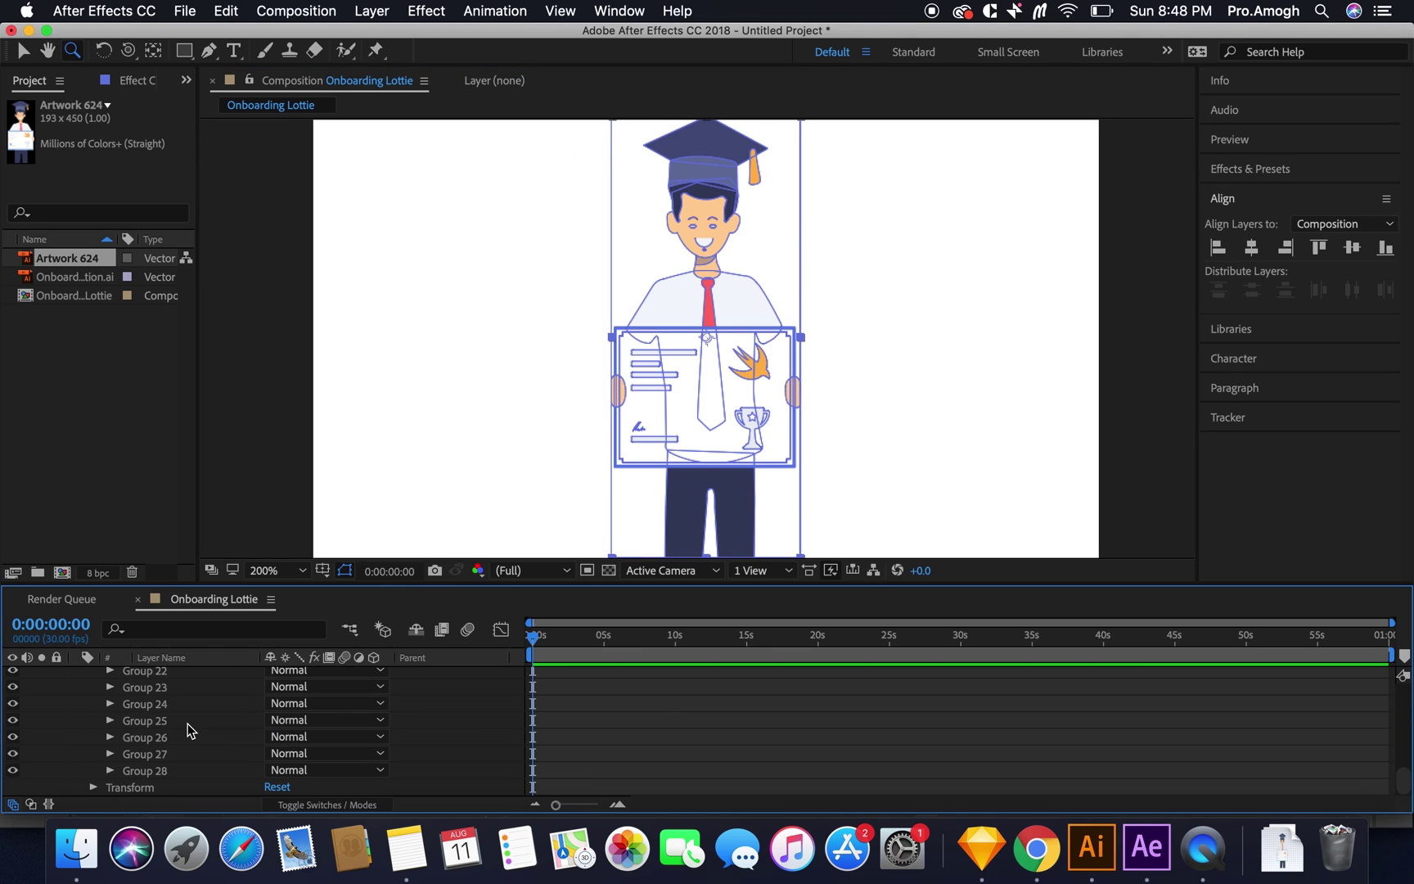
Step: Collapse the layer's contents and remove the word "Outlines" from the illustration layer's name
click(94, 692)
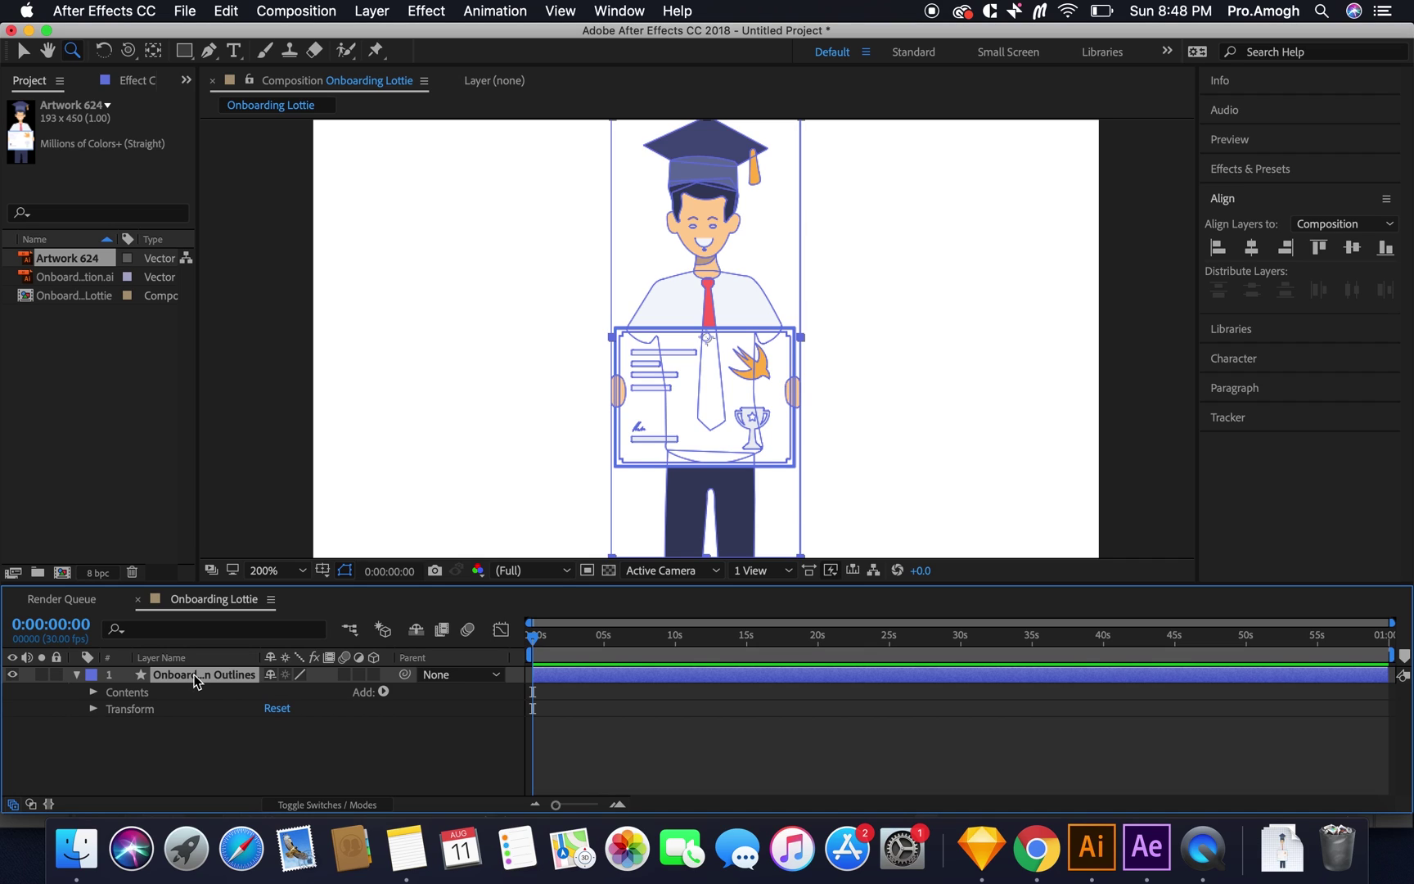
key(Return)
key(Right)
key(alt+shift+Left)
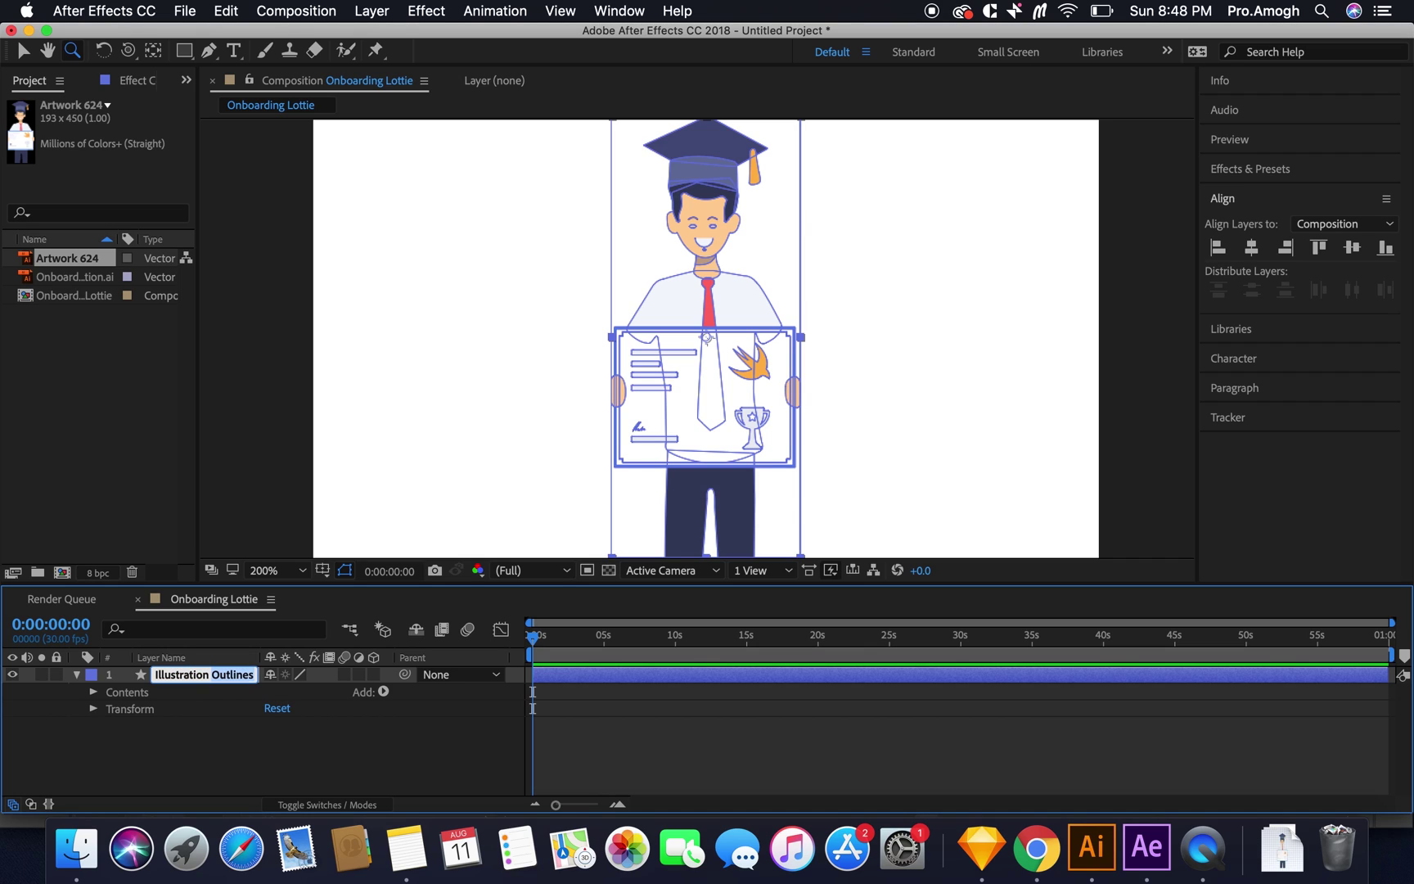
key(BackSpace)
key(Return)
click(258, 757)
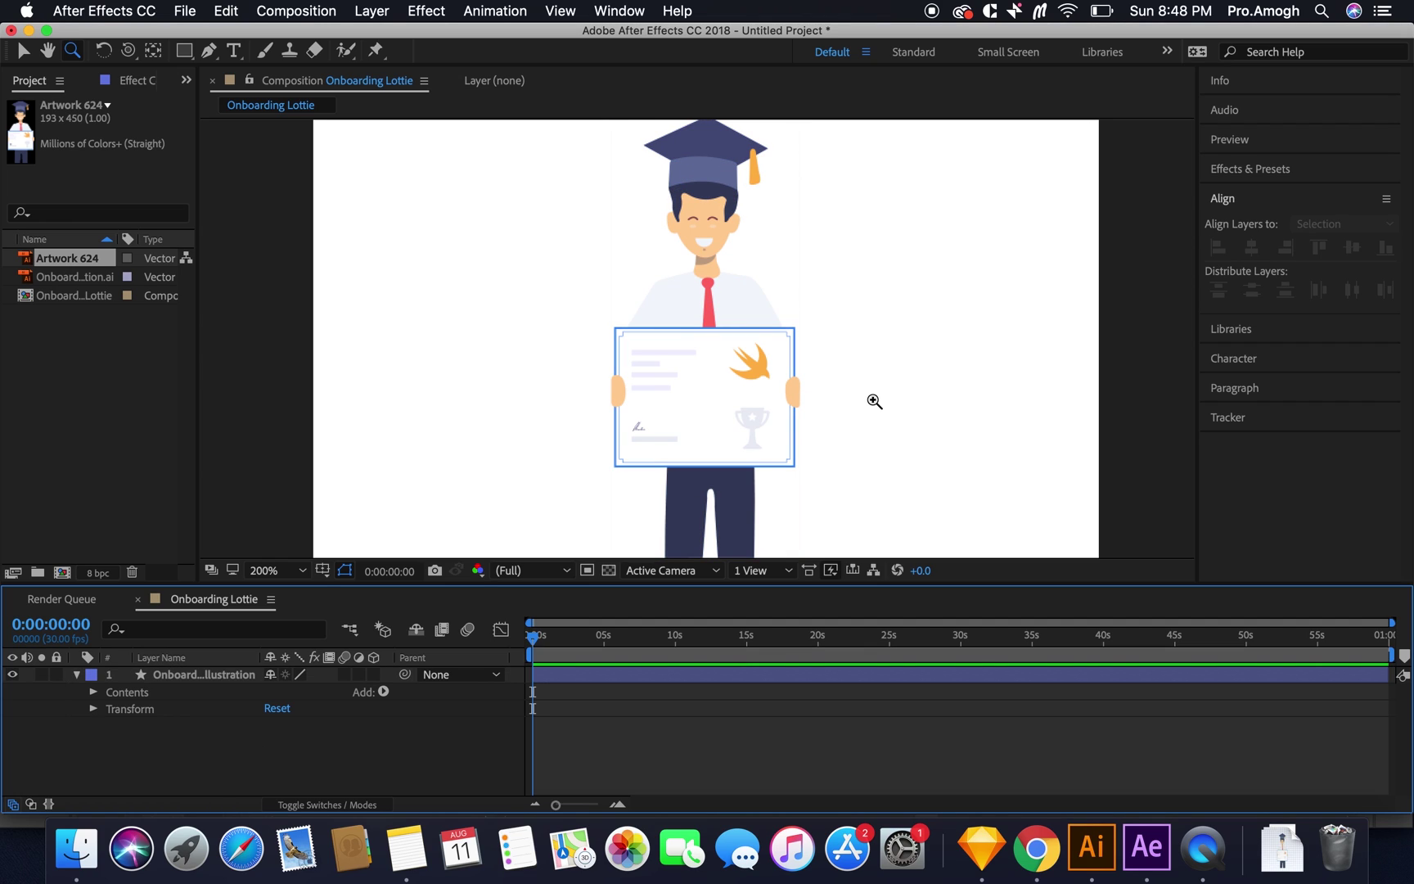
click(1293, 170)
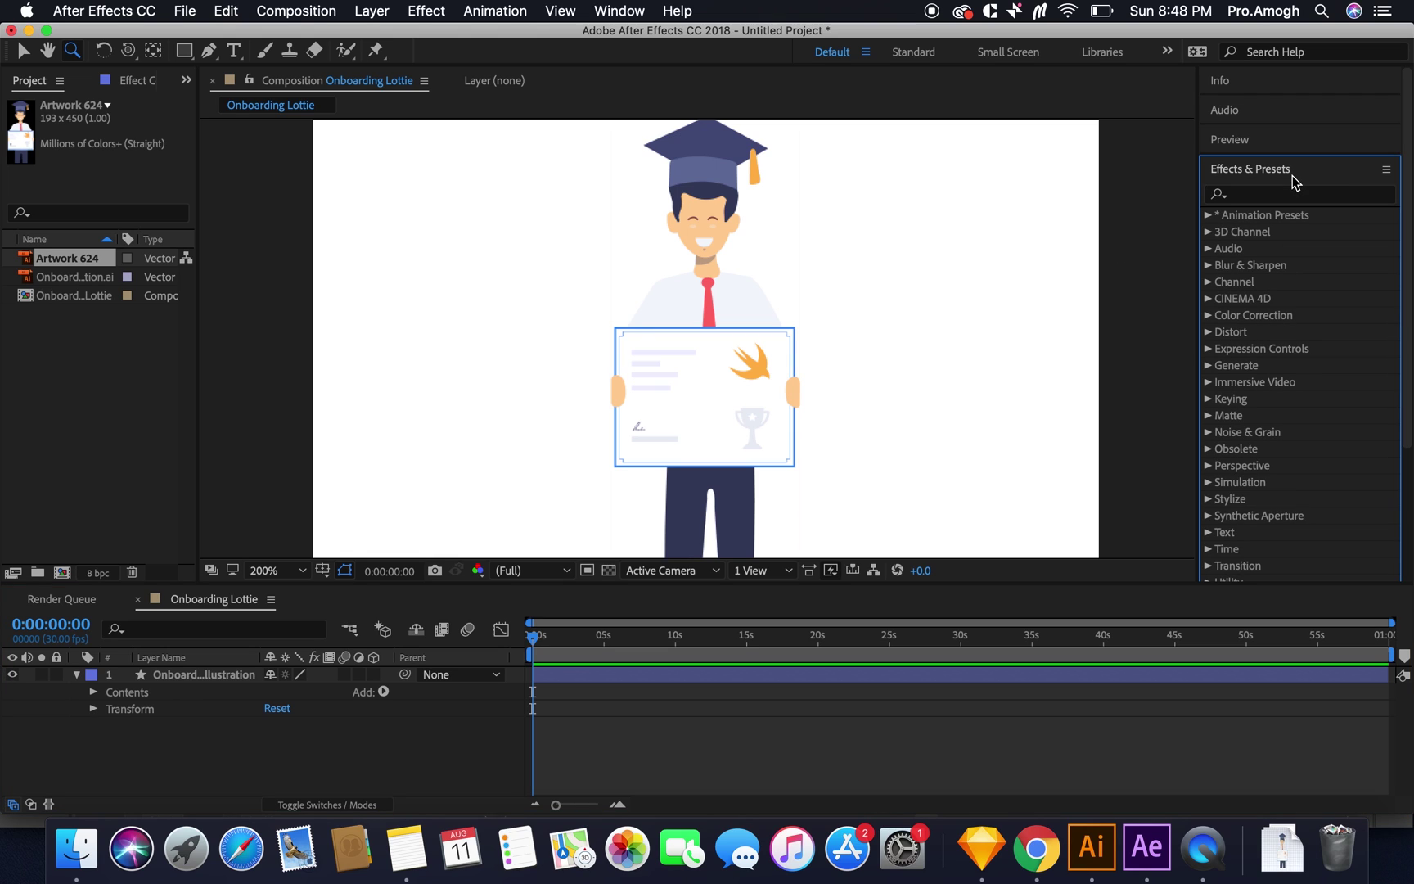
scroll(1266, 456, down, 5)
scroll(1267, 456, up, 5)
scroll(1264, 454, down, 3)
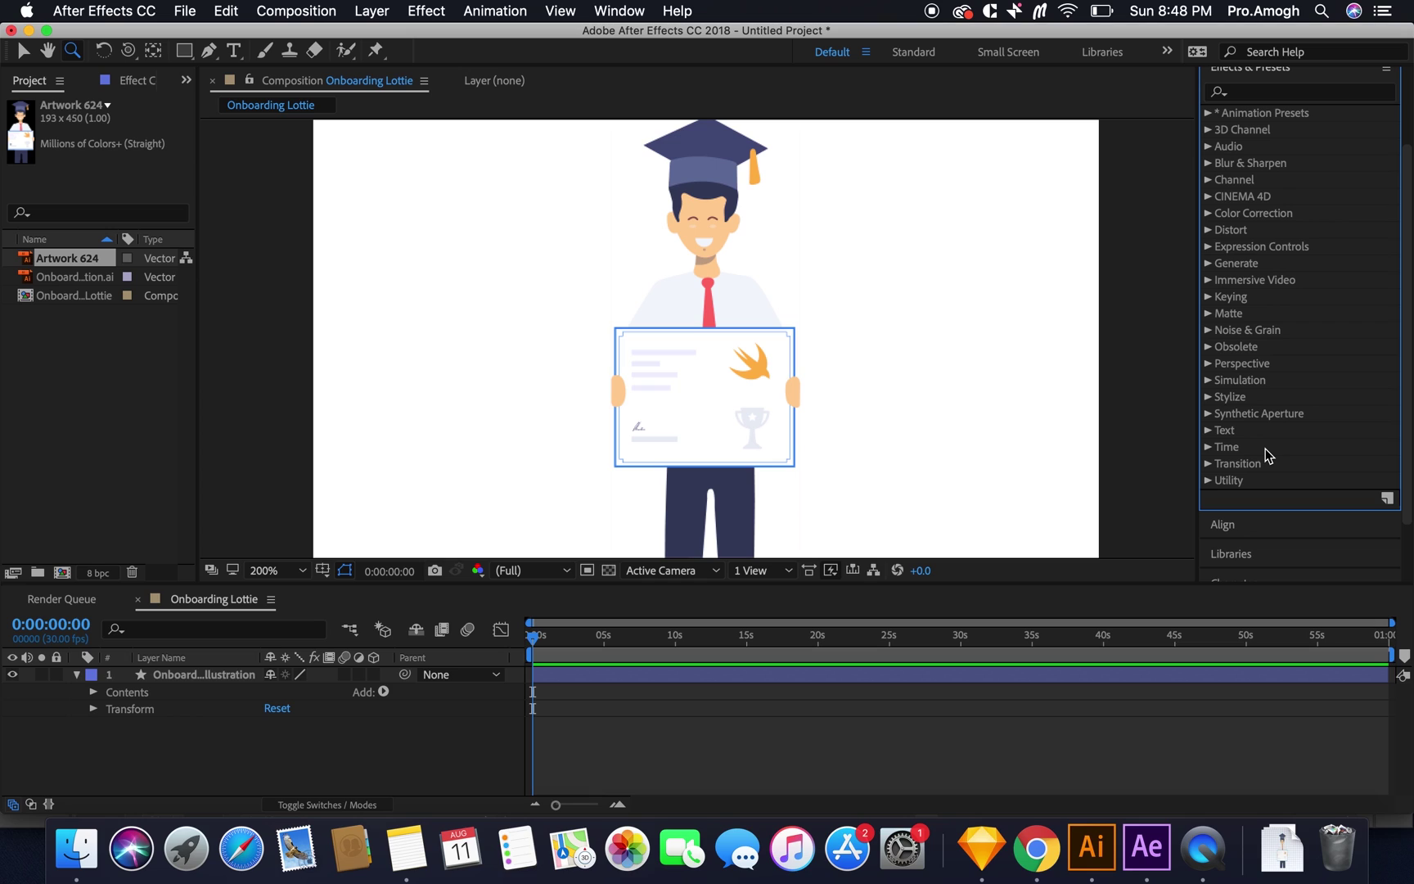
scroll(1283, 183, up, 2)
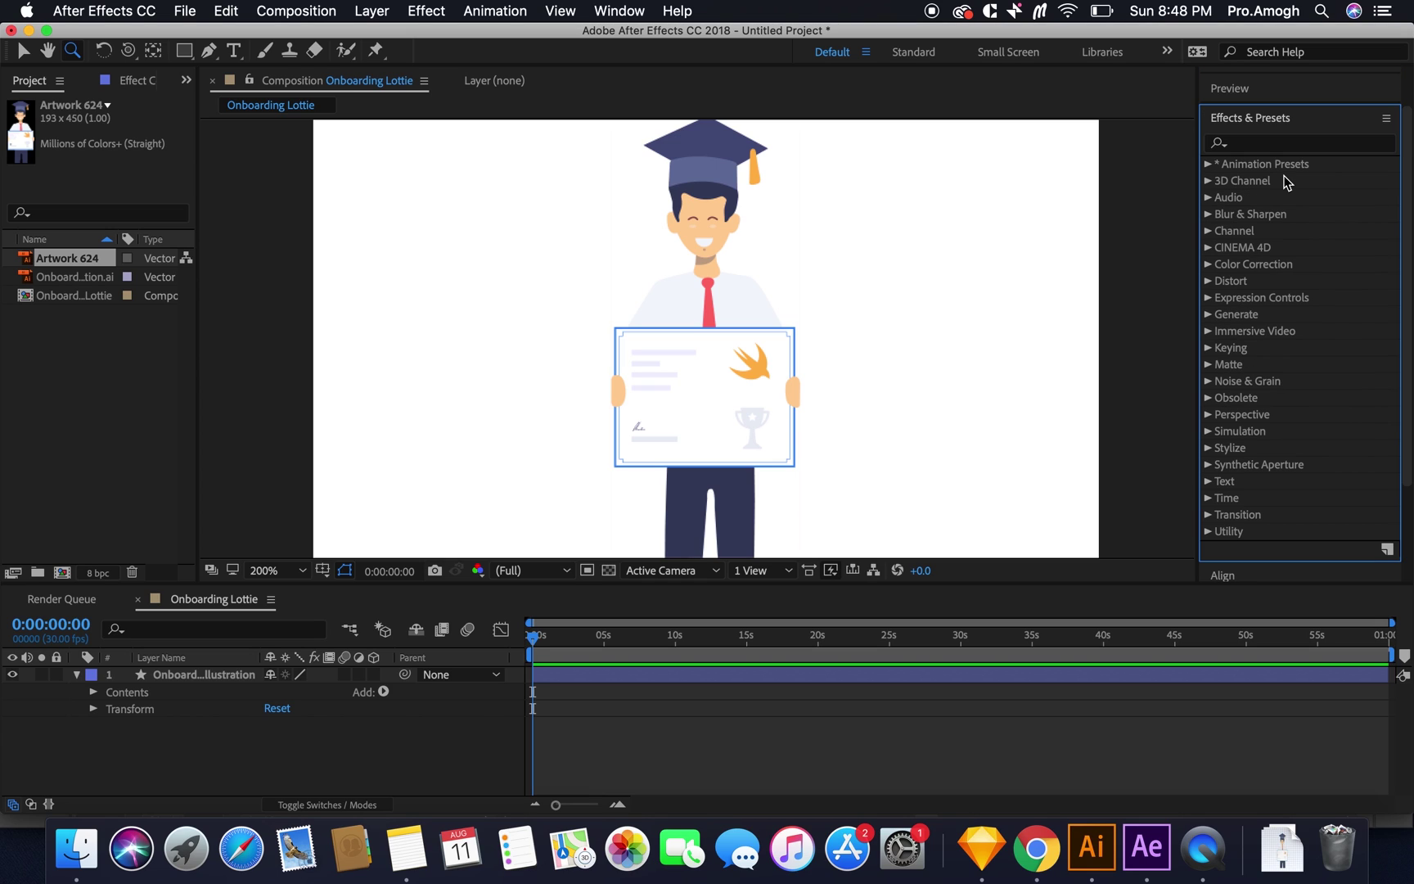
click(1268, 117)
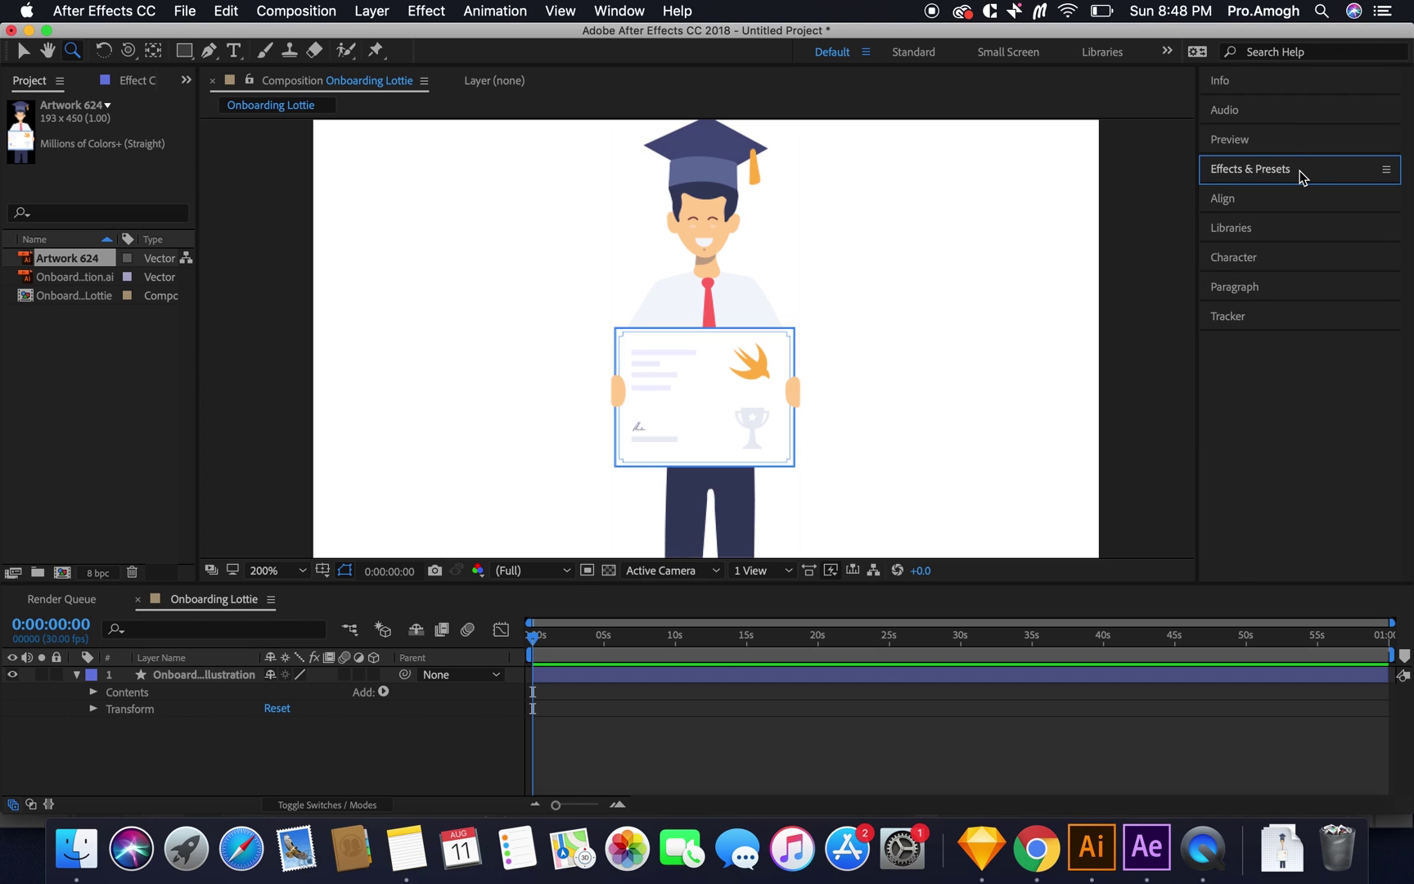
Step: Select the illustration layer at the graduation cap's orange tassel and expand the layer's contents
key(v)
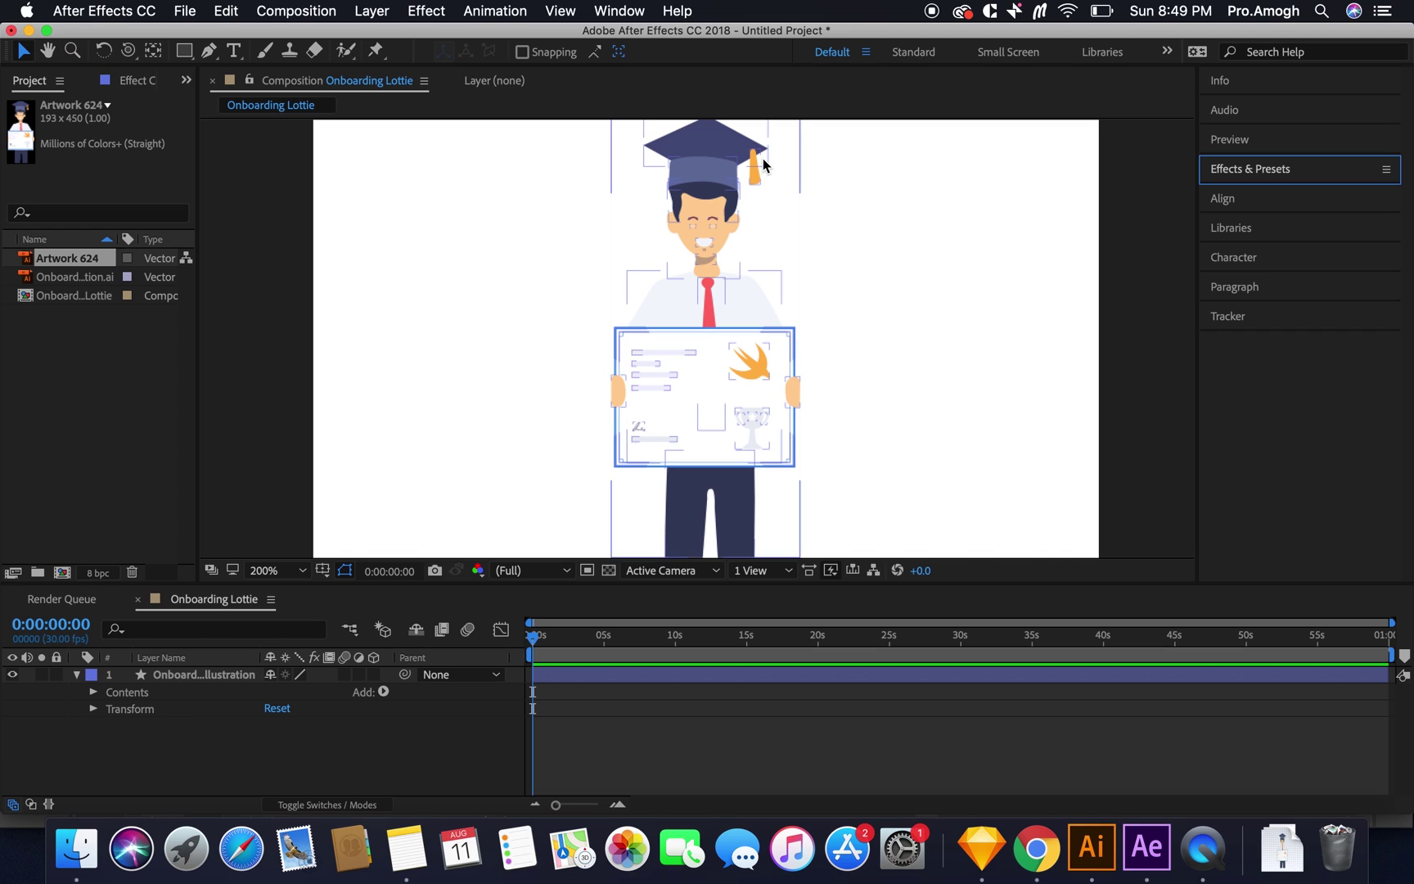
key(z)
click(762, 163)
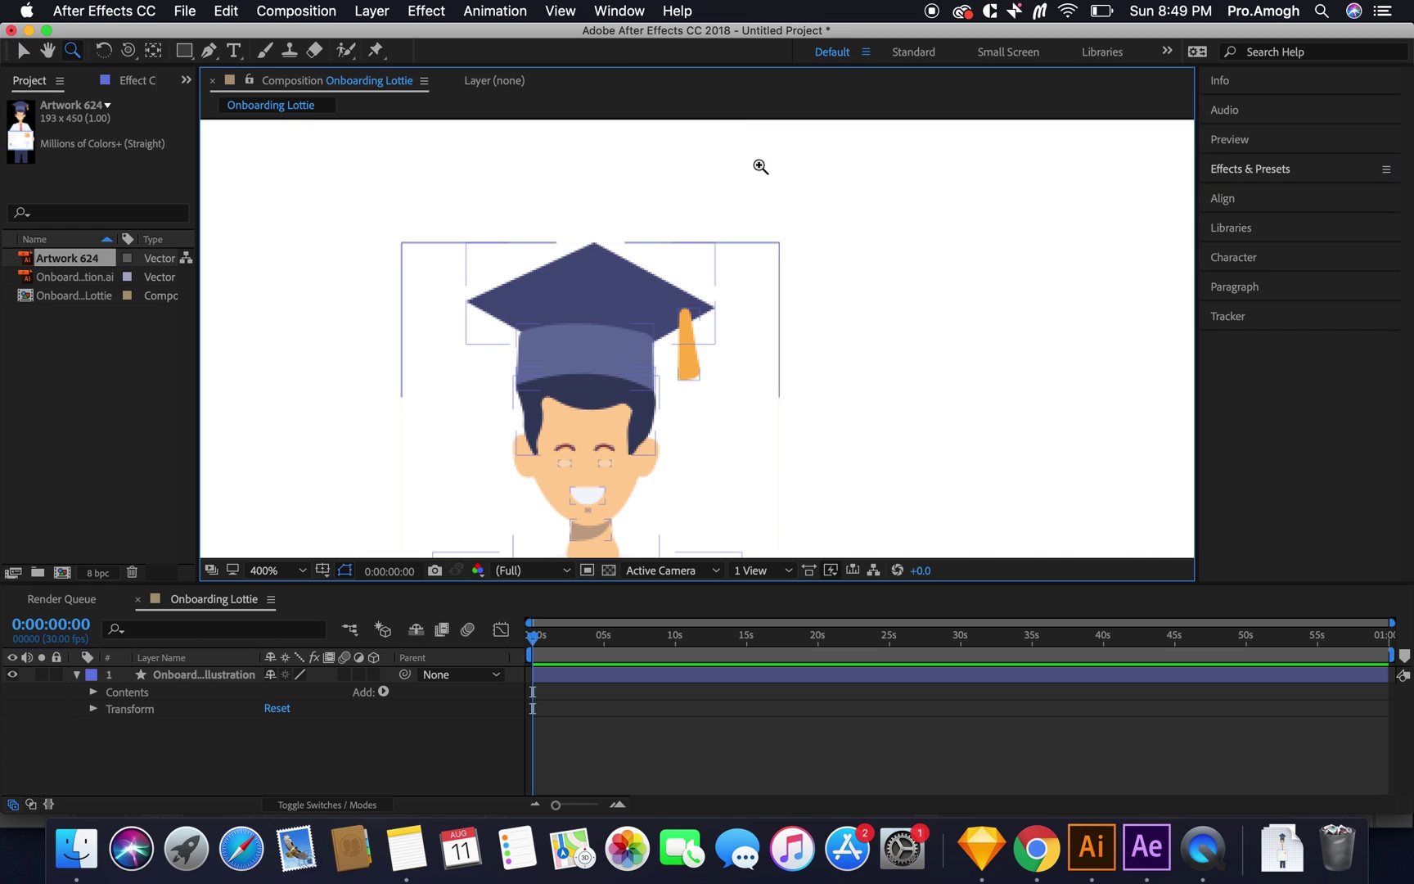
click(694, 355)
click(690, 314)
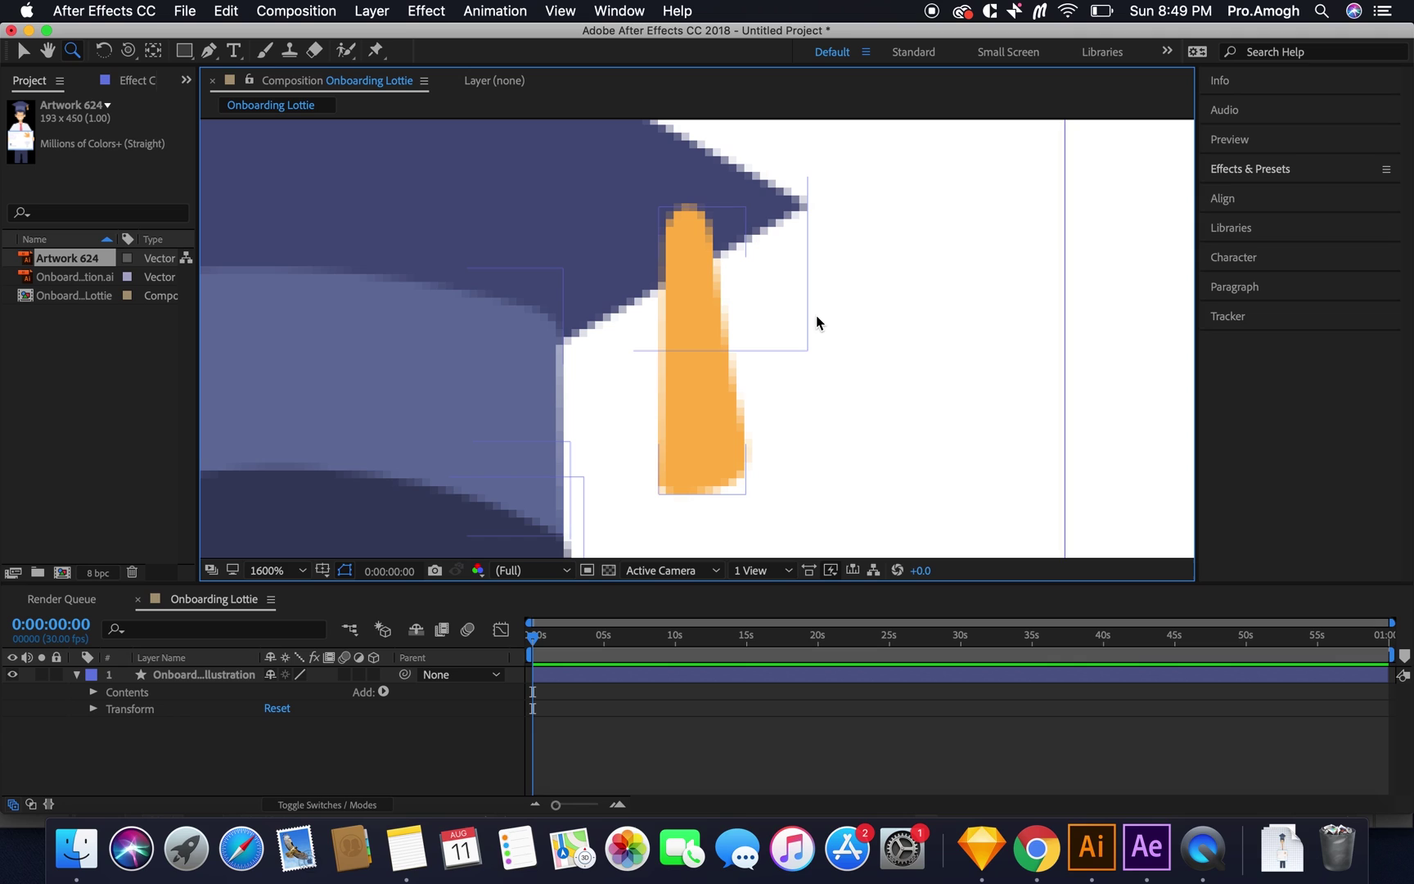
key(v)
click(715, 430)
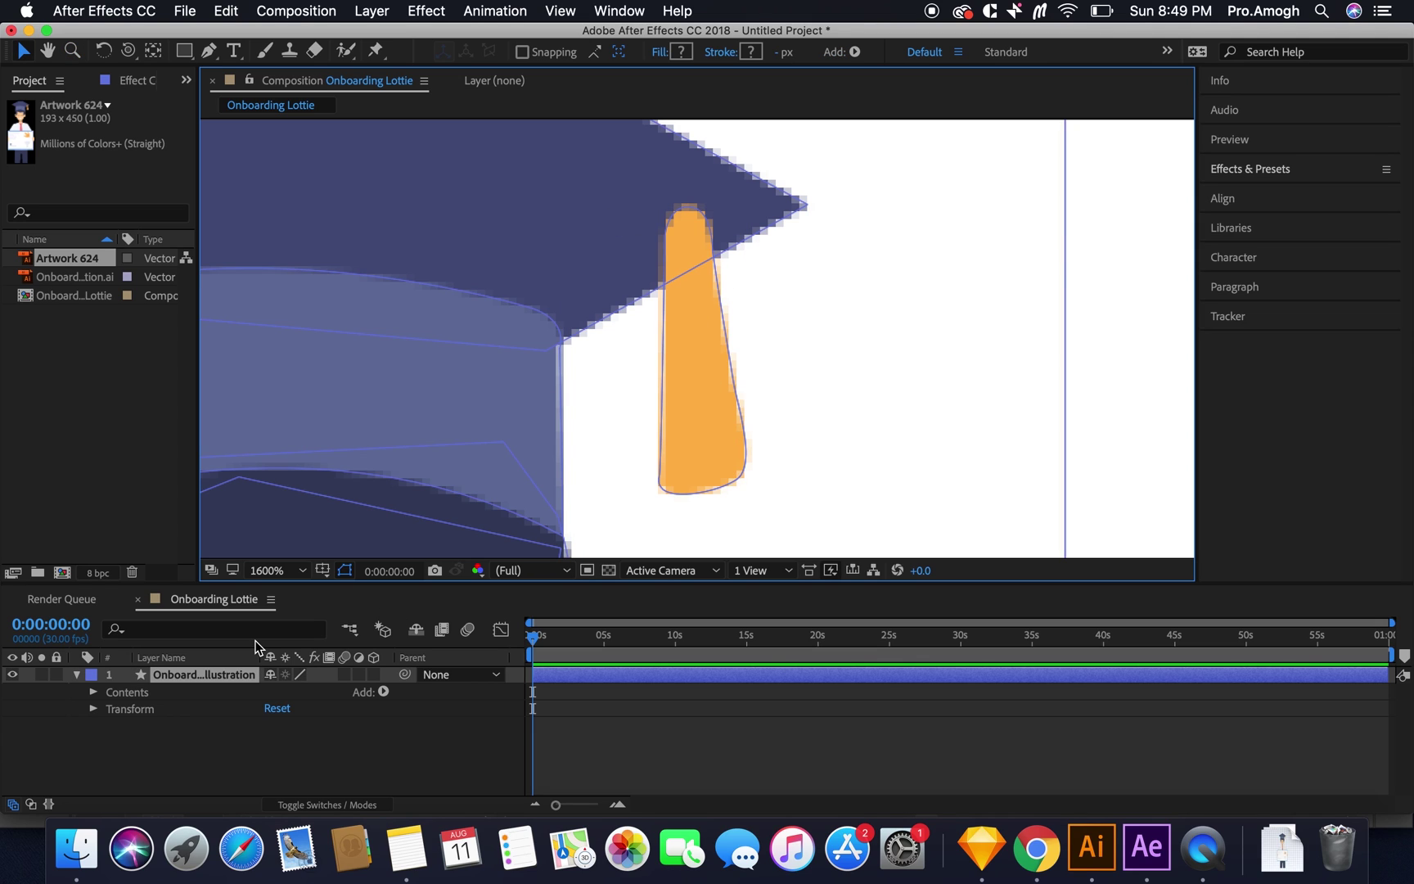
click(92, 692)
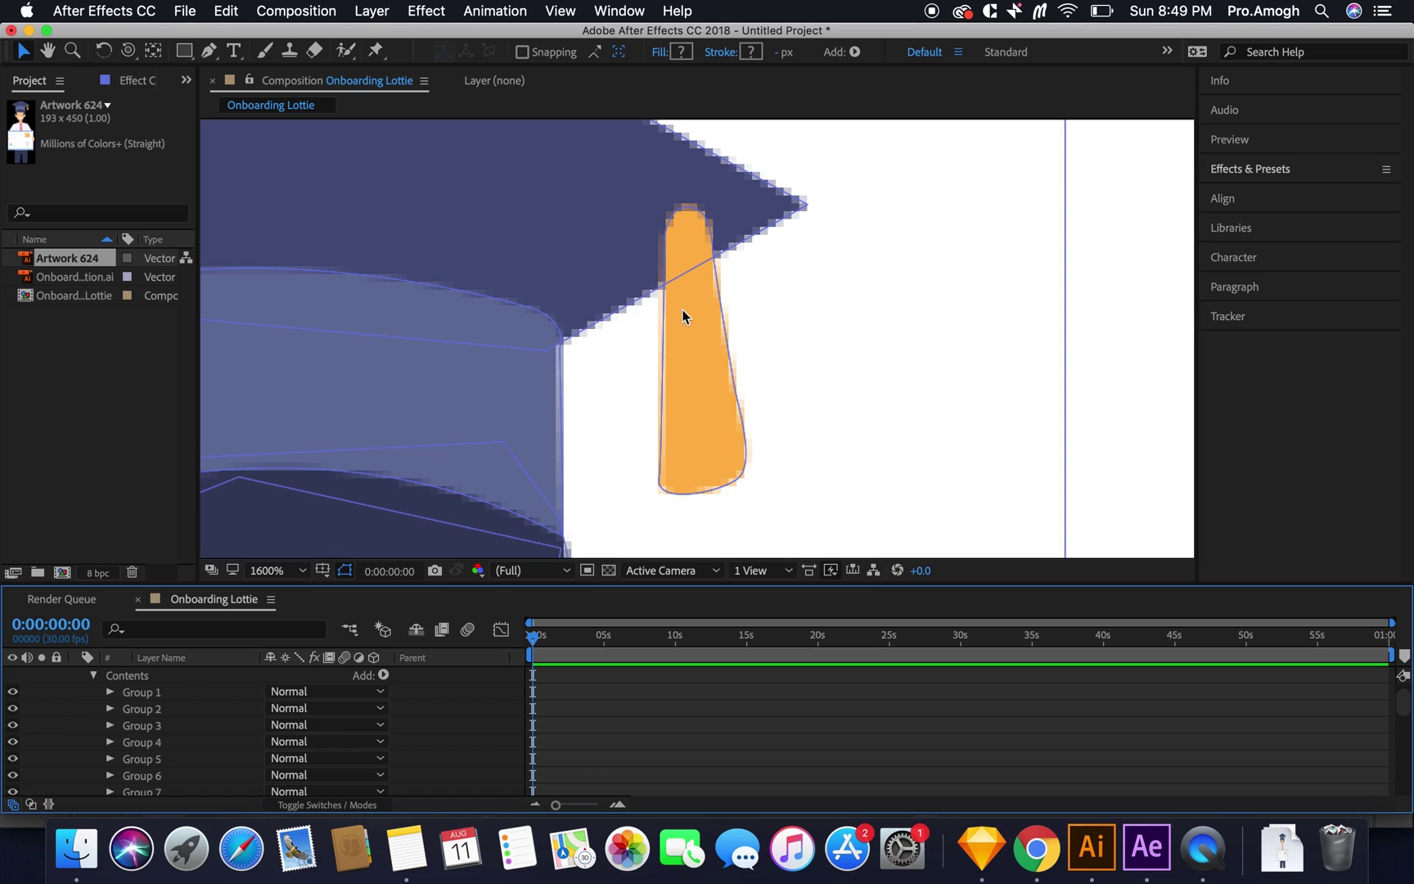
Step: Select the tassel's Group 12 and move its anchor point to the tassel's upper end with the Pan Behind tool
click(699, 366)
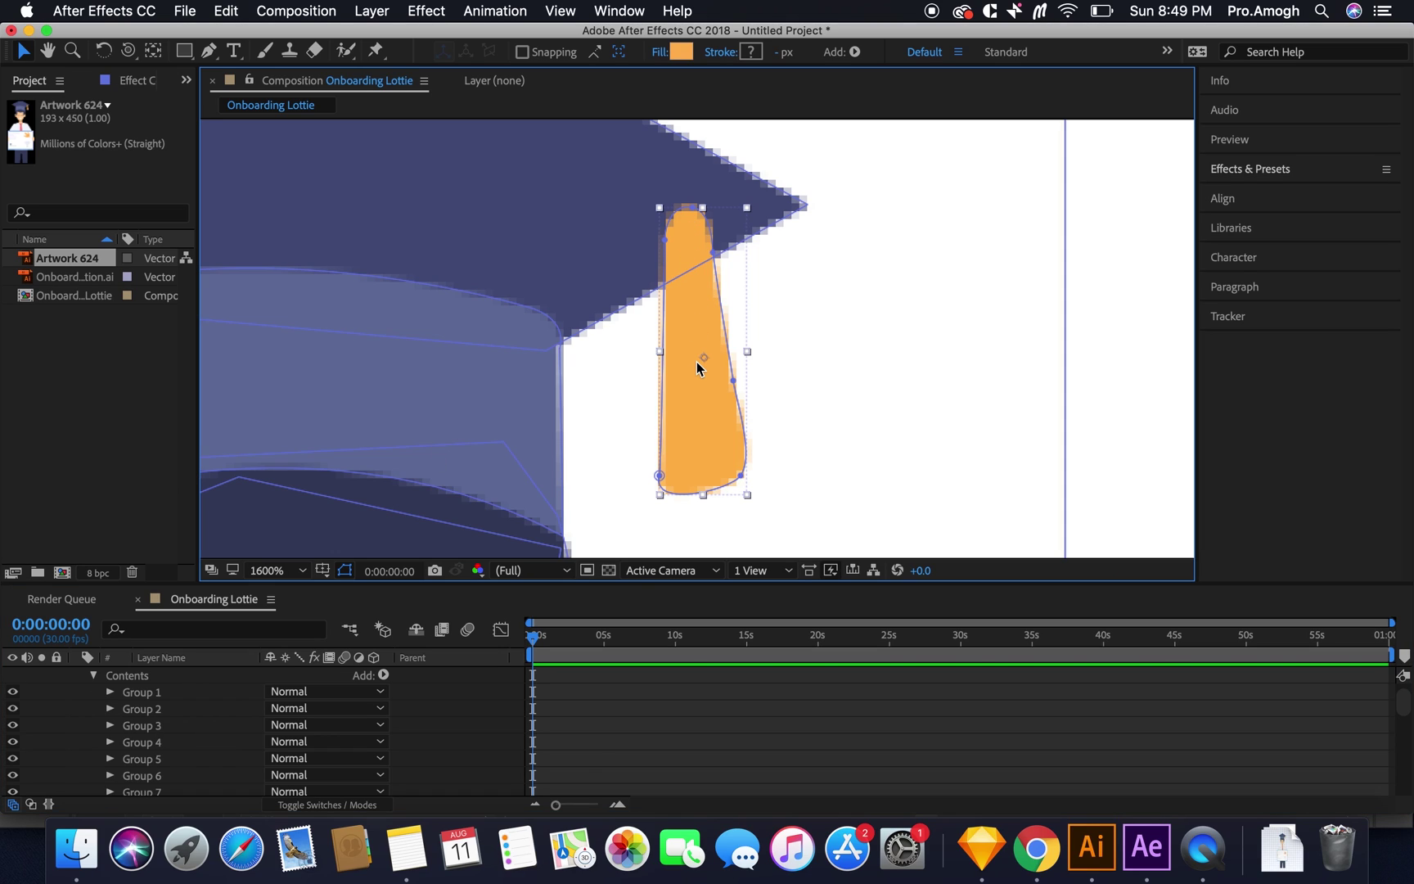
scroll(204, 751, down, 5)
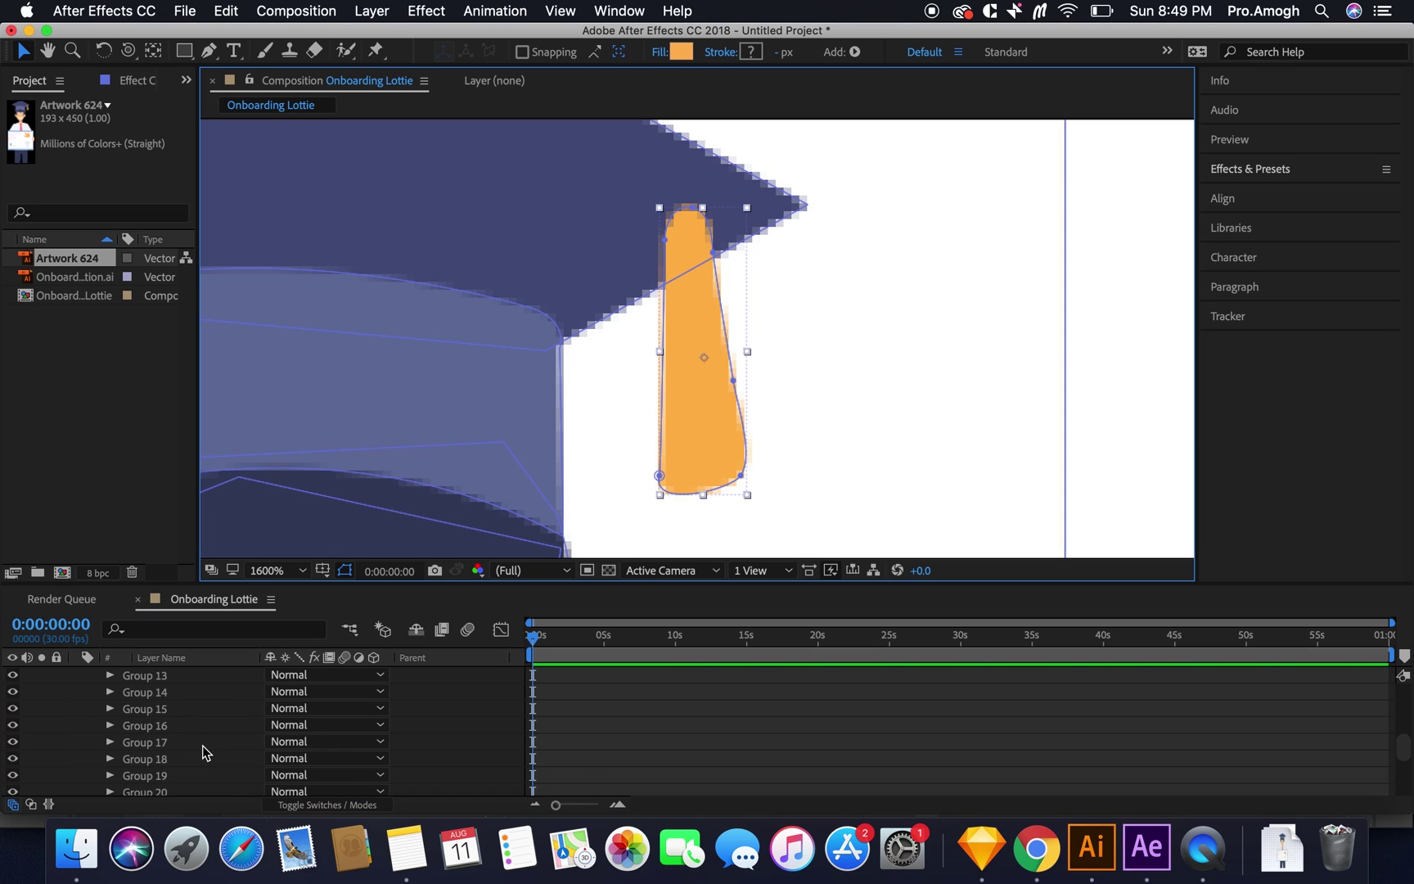
click(110, 708)
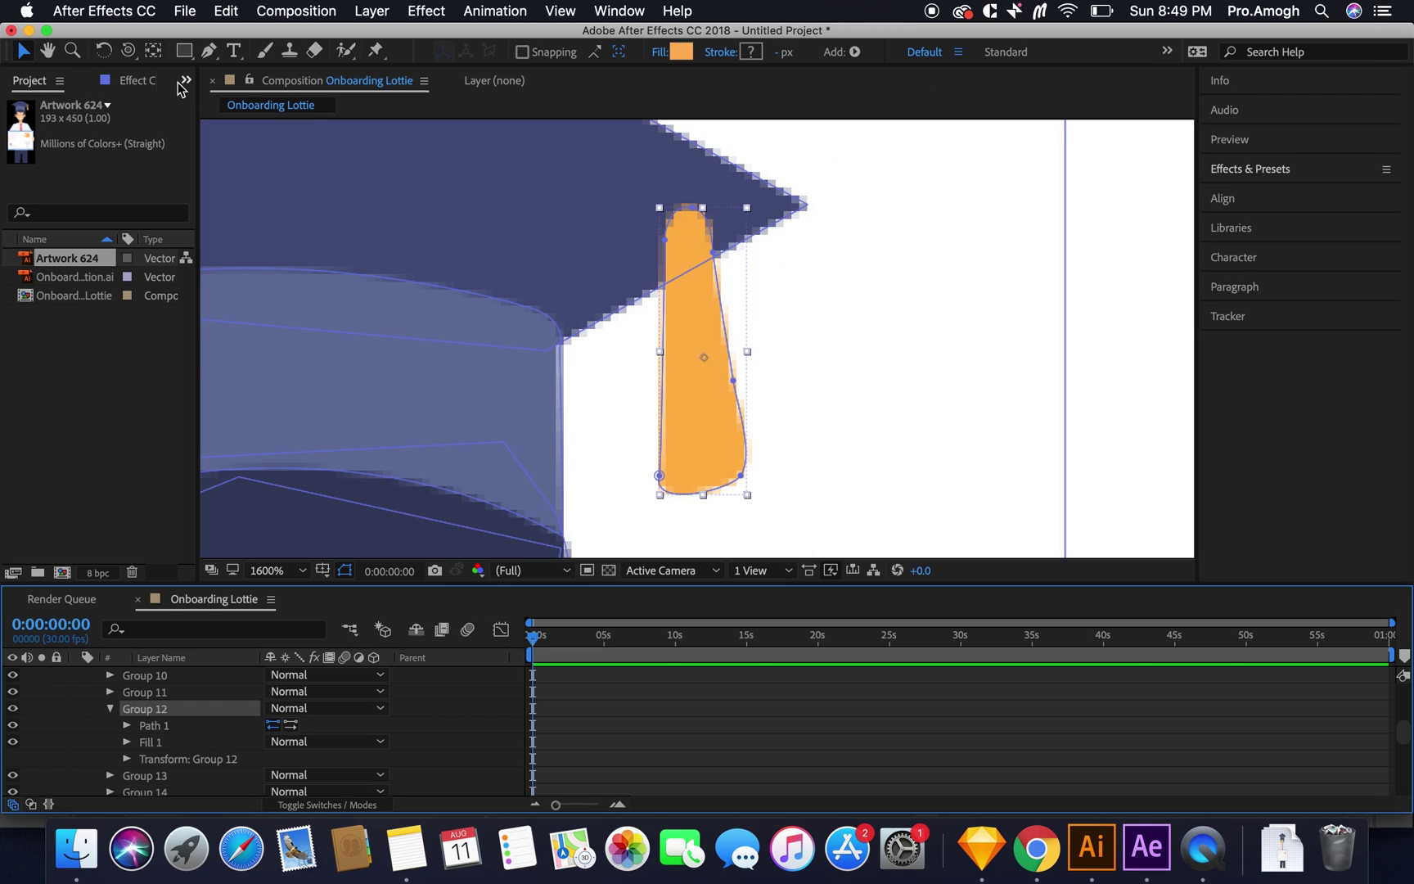
click(156, 55)
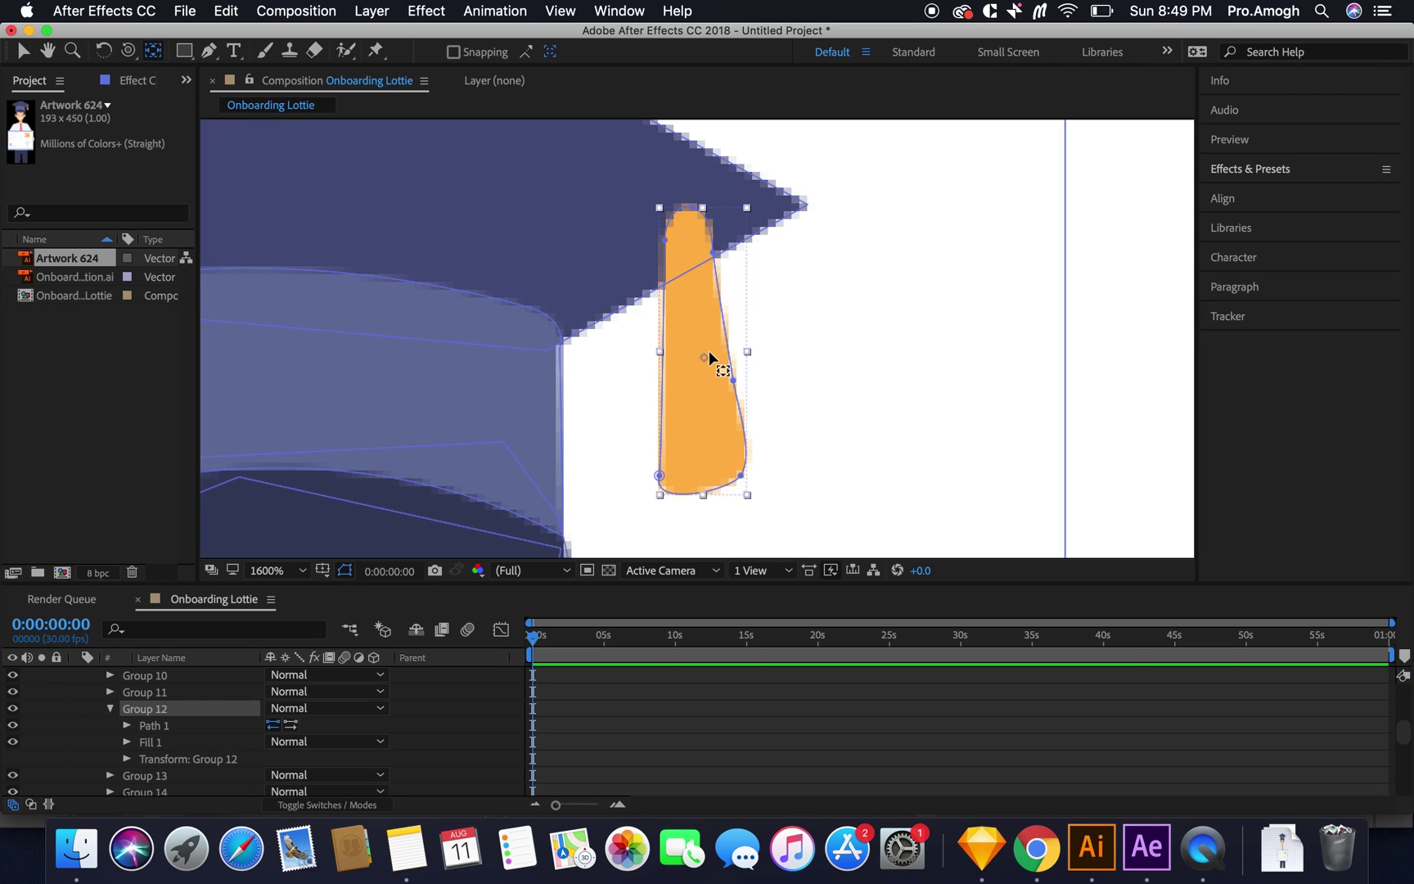
drag(703, 354, 690, 236)
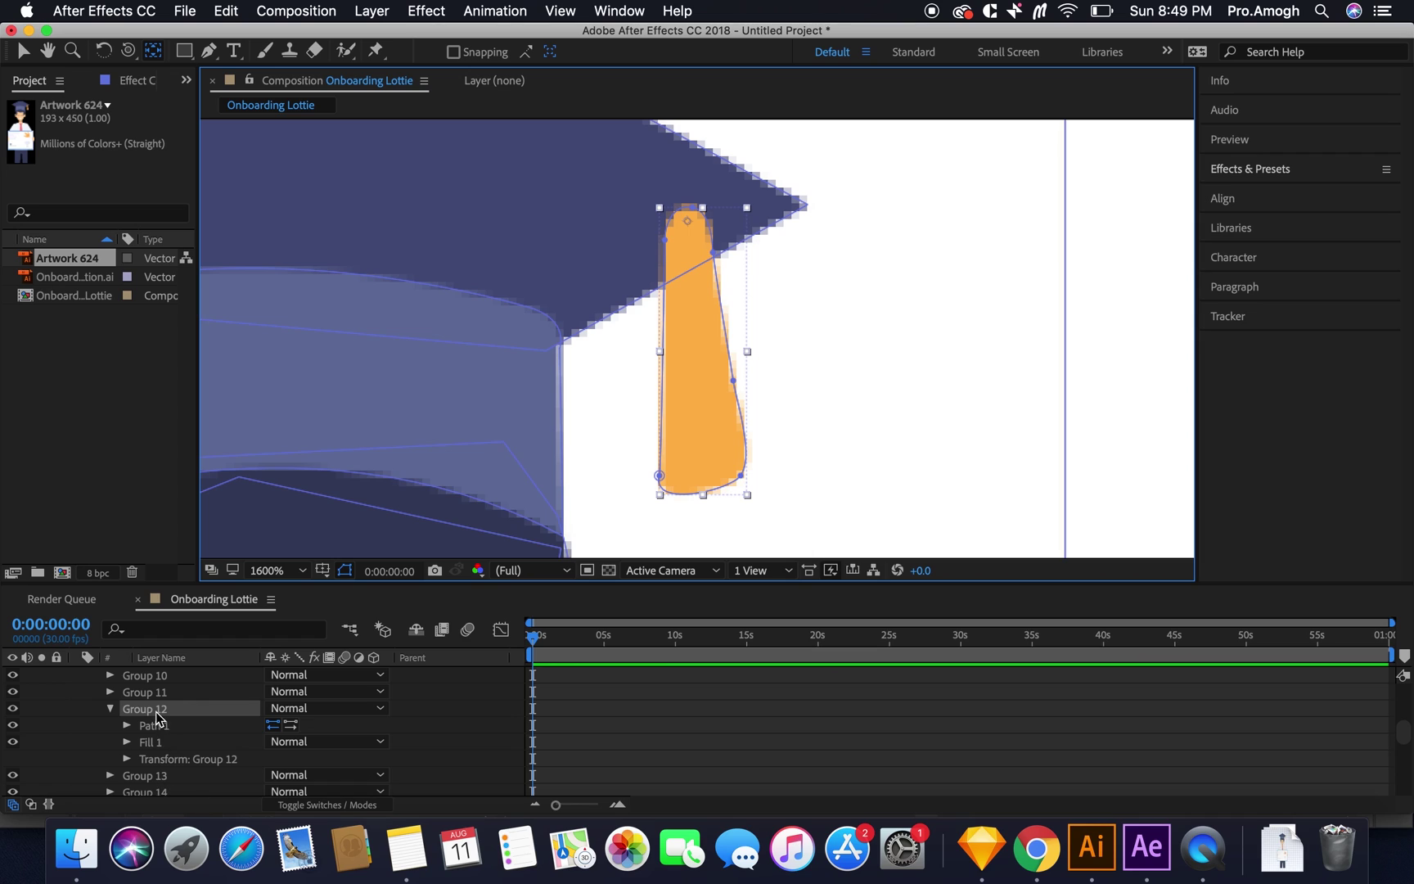
Step: Expand the transform properties of Group 12 and try rotating the tassel to about 9°
click(127, 758)
scroll(131, 760, down, 3)
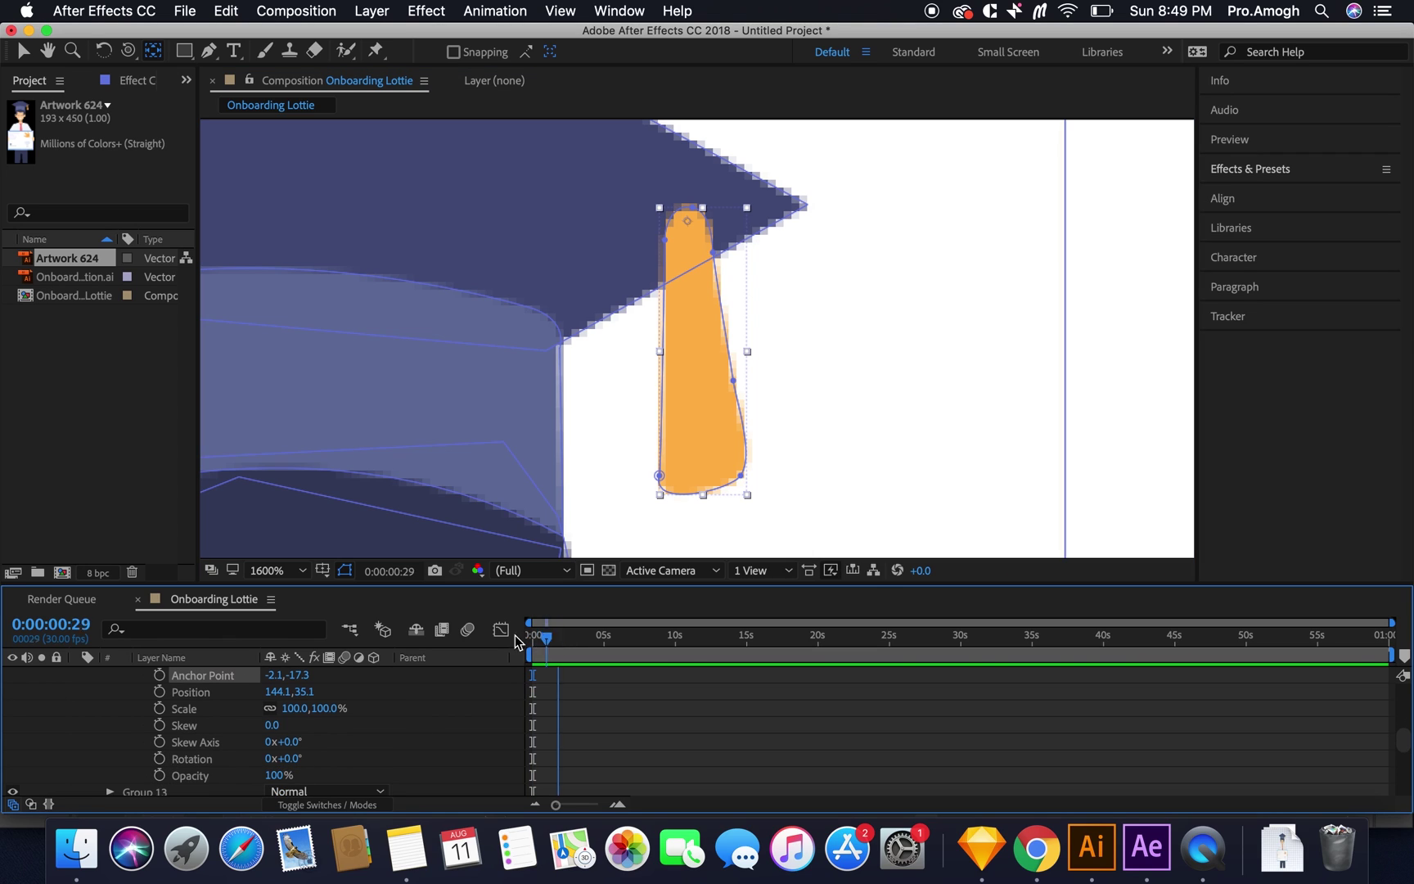
drag(293, 762, 311, 763)
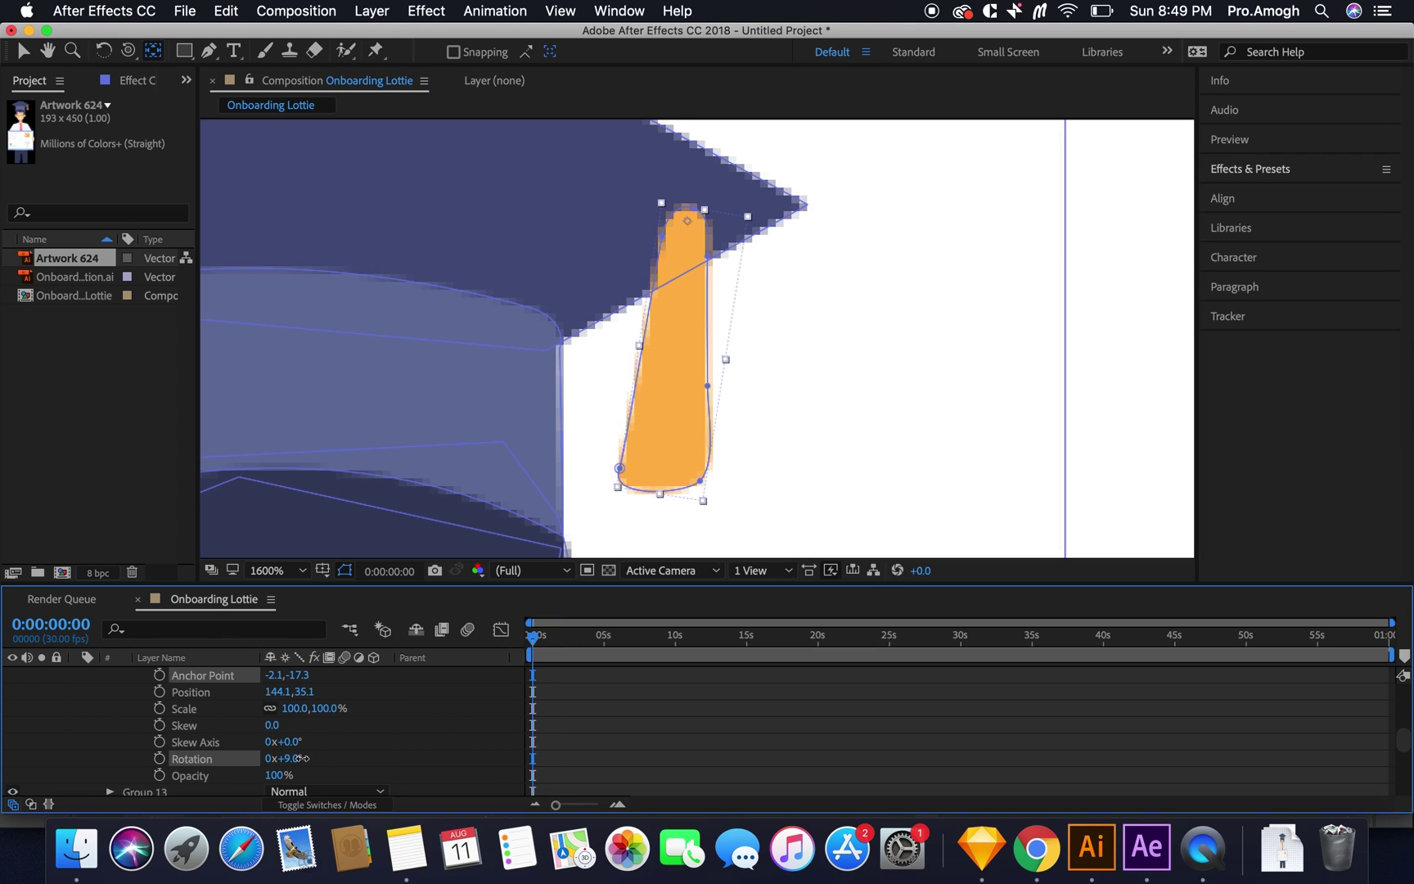
Step: Animate the tassel's rotation with keyframes of 10° at 0 seconds and -10° at 1 second
drag(556, 805, 593, 806)
drag(534, 636, 672, 638)
drag(299, 759, 282, 759)
drag(673, 638, 530, 640)
click(160, 758)
click(294, 758)
text(10)
key(Return)
click(296, 759)
text(-10)
key(Return)
Step: Copy the tassel's first rotation keyframe to the 2-second mark
click(532, 759)
key(super+c)
key(super+v)
Step: Apply Easy Ease to the tassel's three rotation keyframes and preview the swing
drag(863, 751, 532, 769)
key(space)
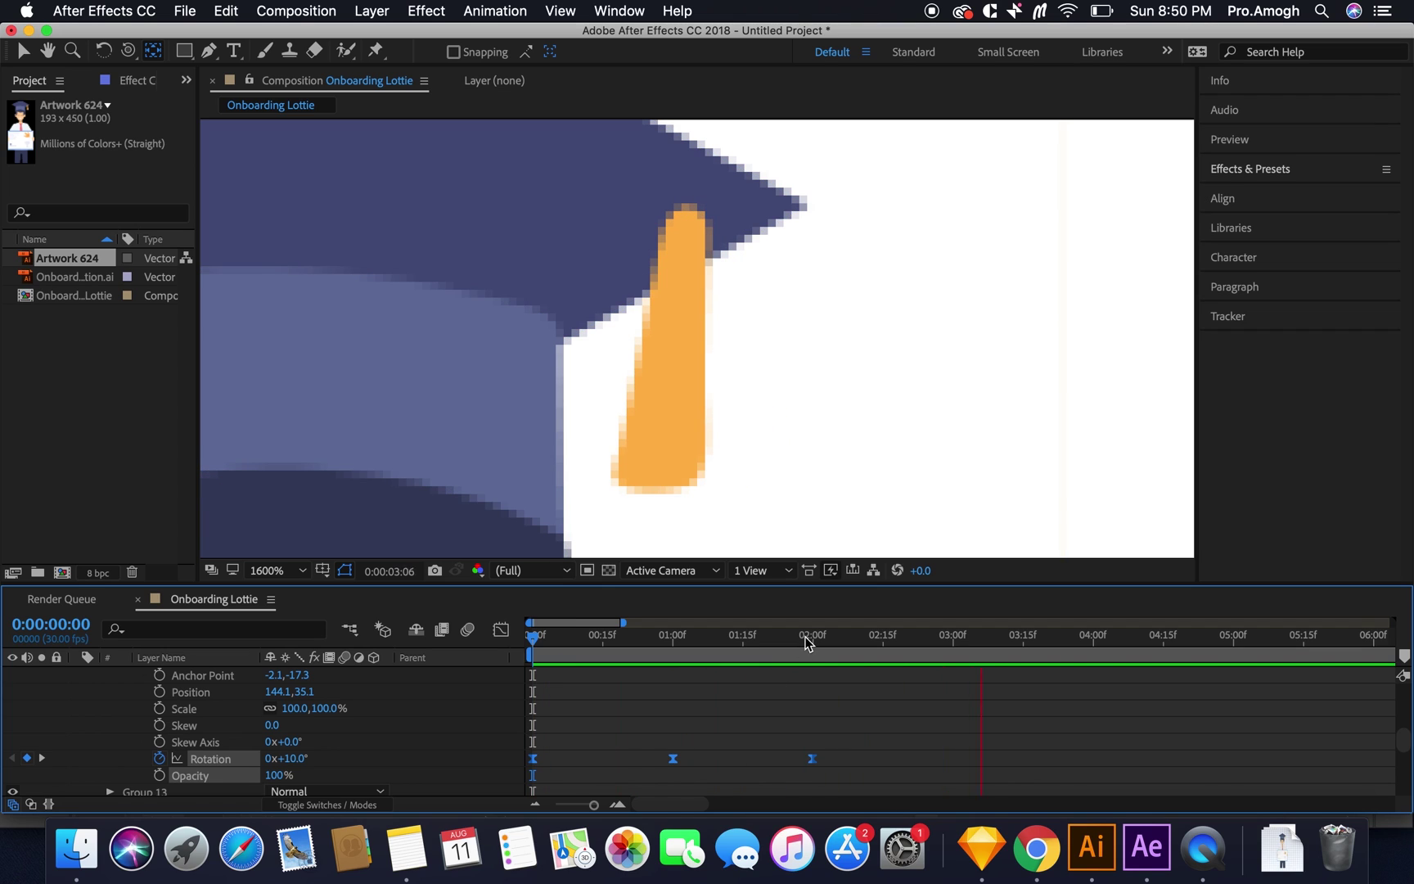
drag(806, 639, 477, 634)
key(space)
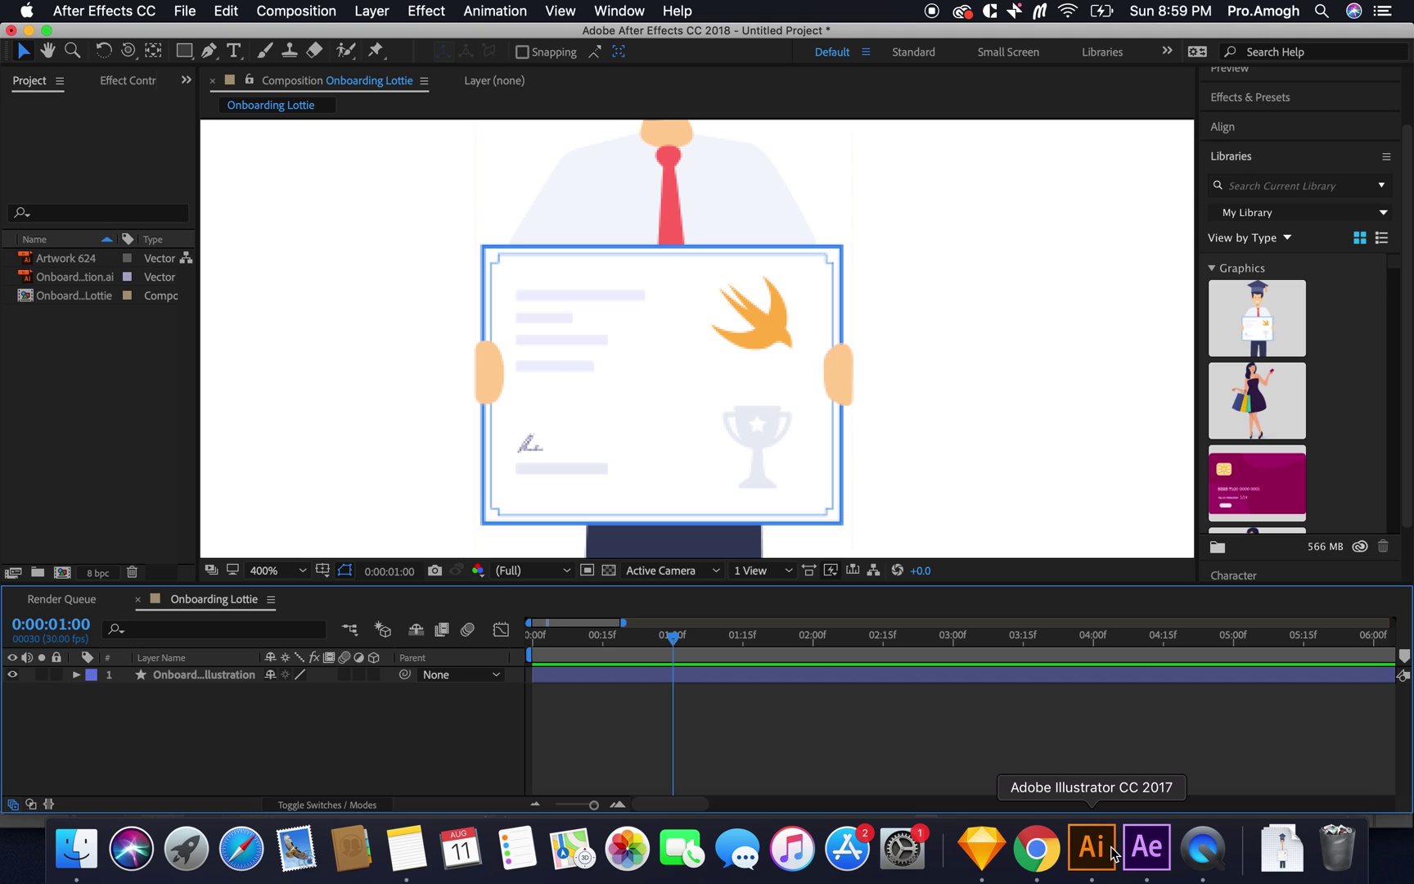
Step: Switch to Illustrator and add the purple Python logo to My Library
key(super+Tab)
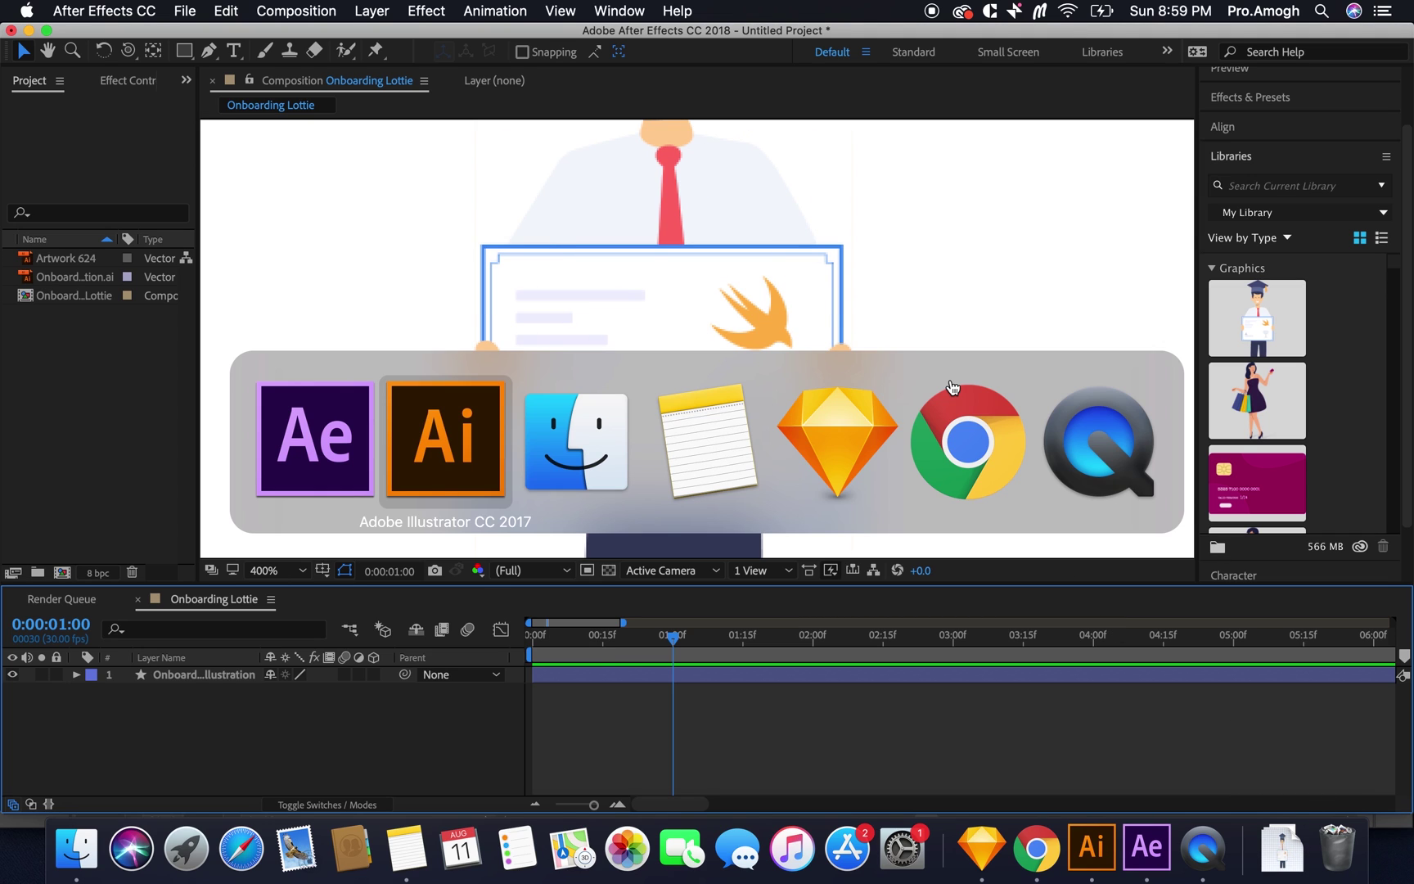
click(947, 479)
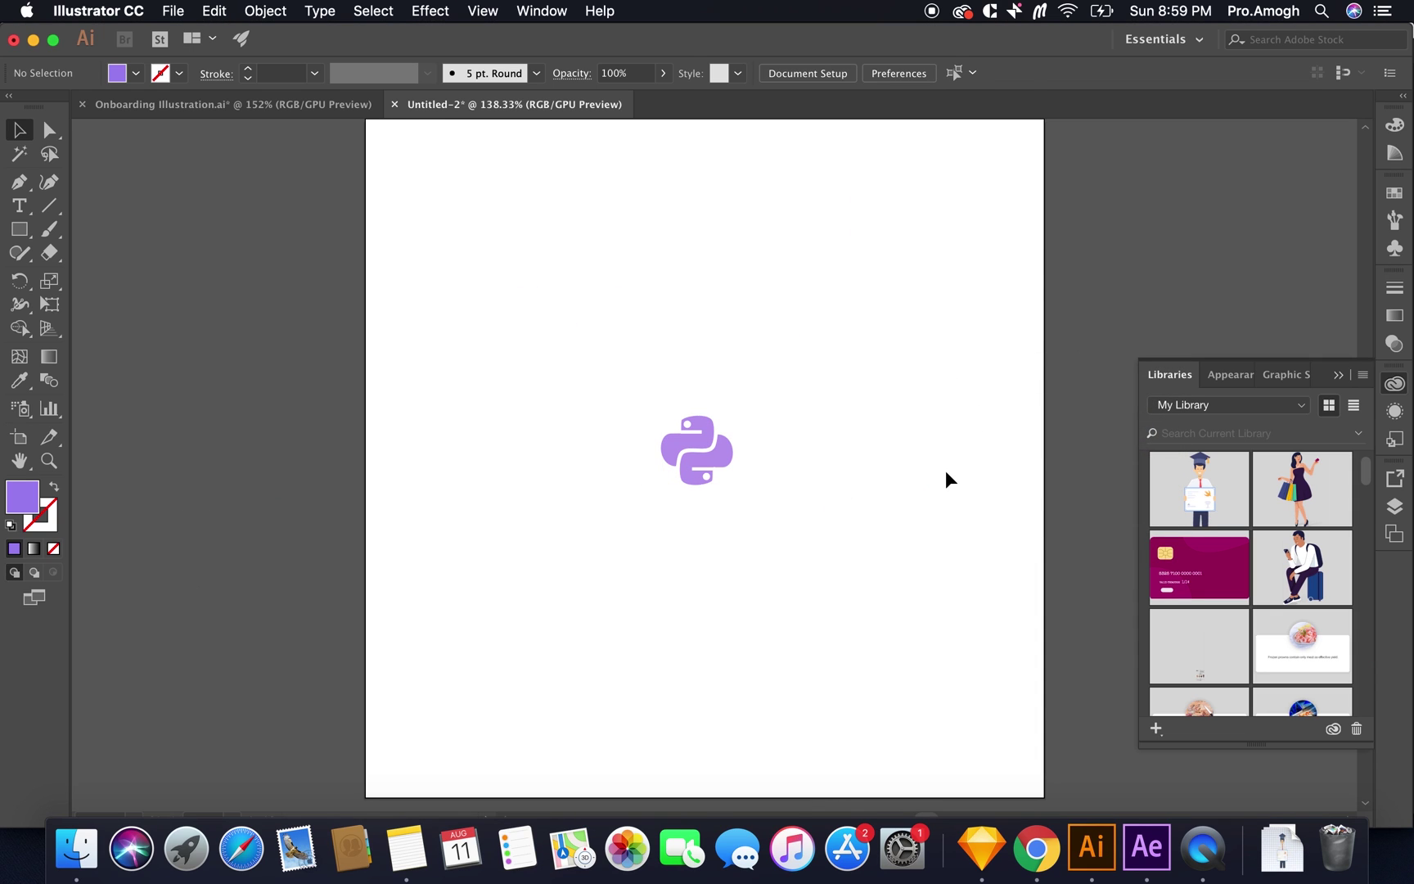
click(704, 458)
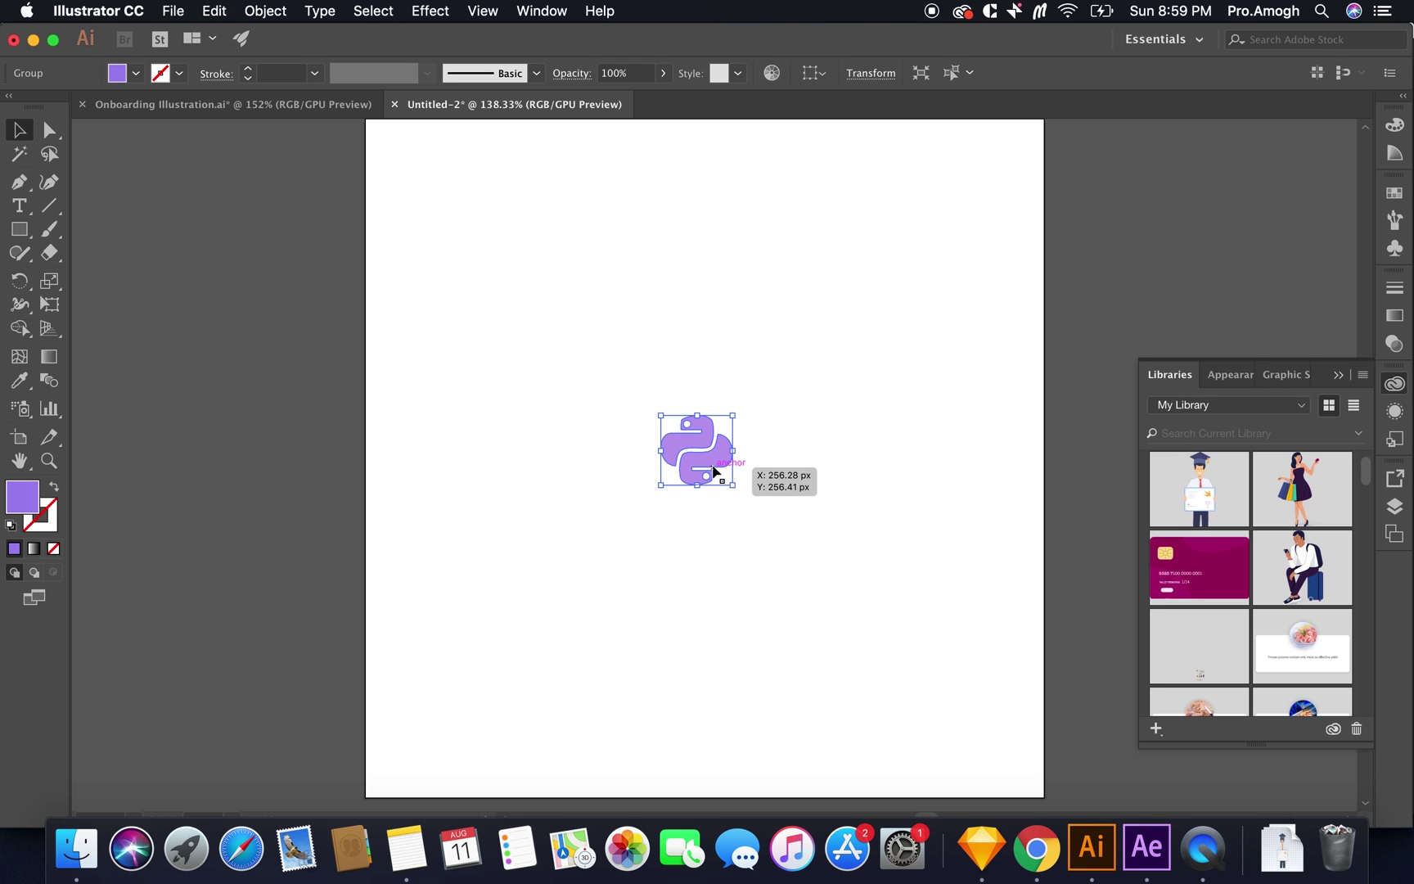
drag(714, 471, 1240, 524)
Step: Switch to After Effects, place the Python logo from My Library beside the certificate, and scale it down to about the Swift bird's size
key(super+Tab)
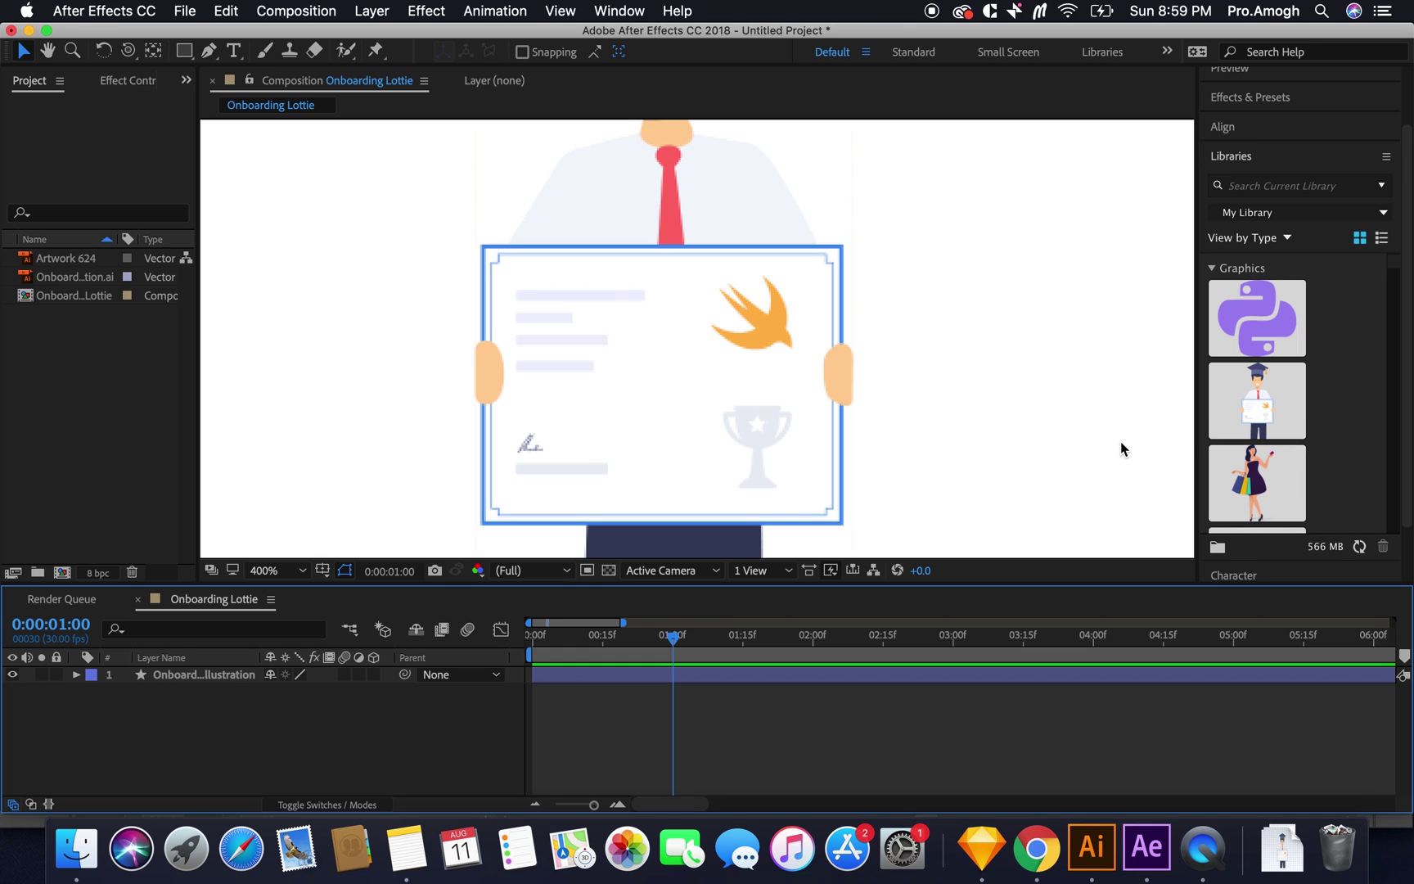
click(1263, 324)
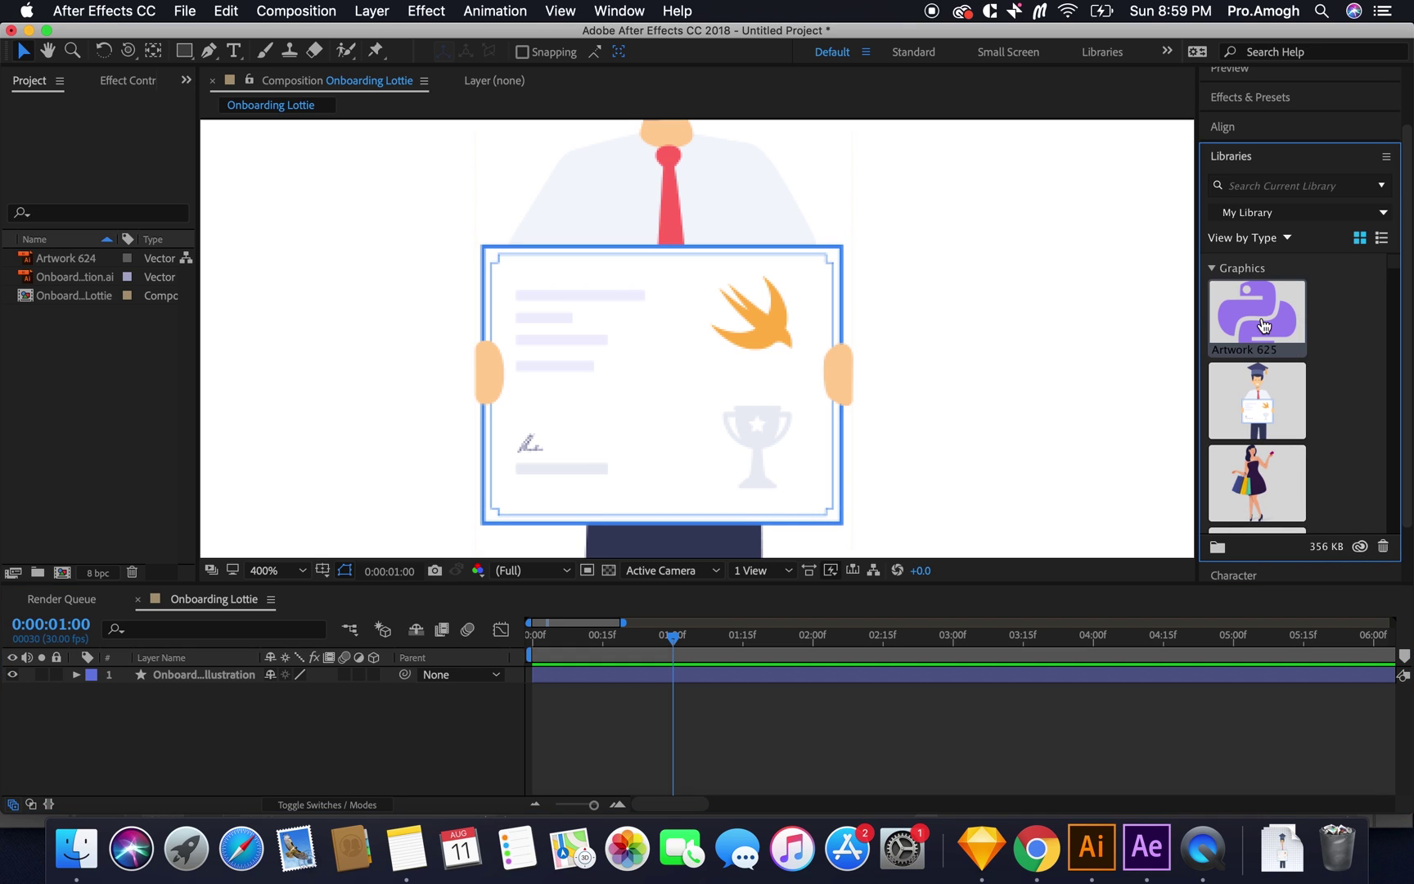
drag(1278, 317, 970, 318)
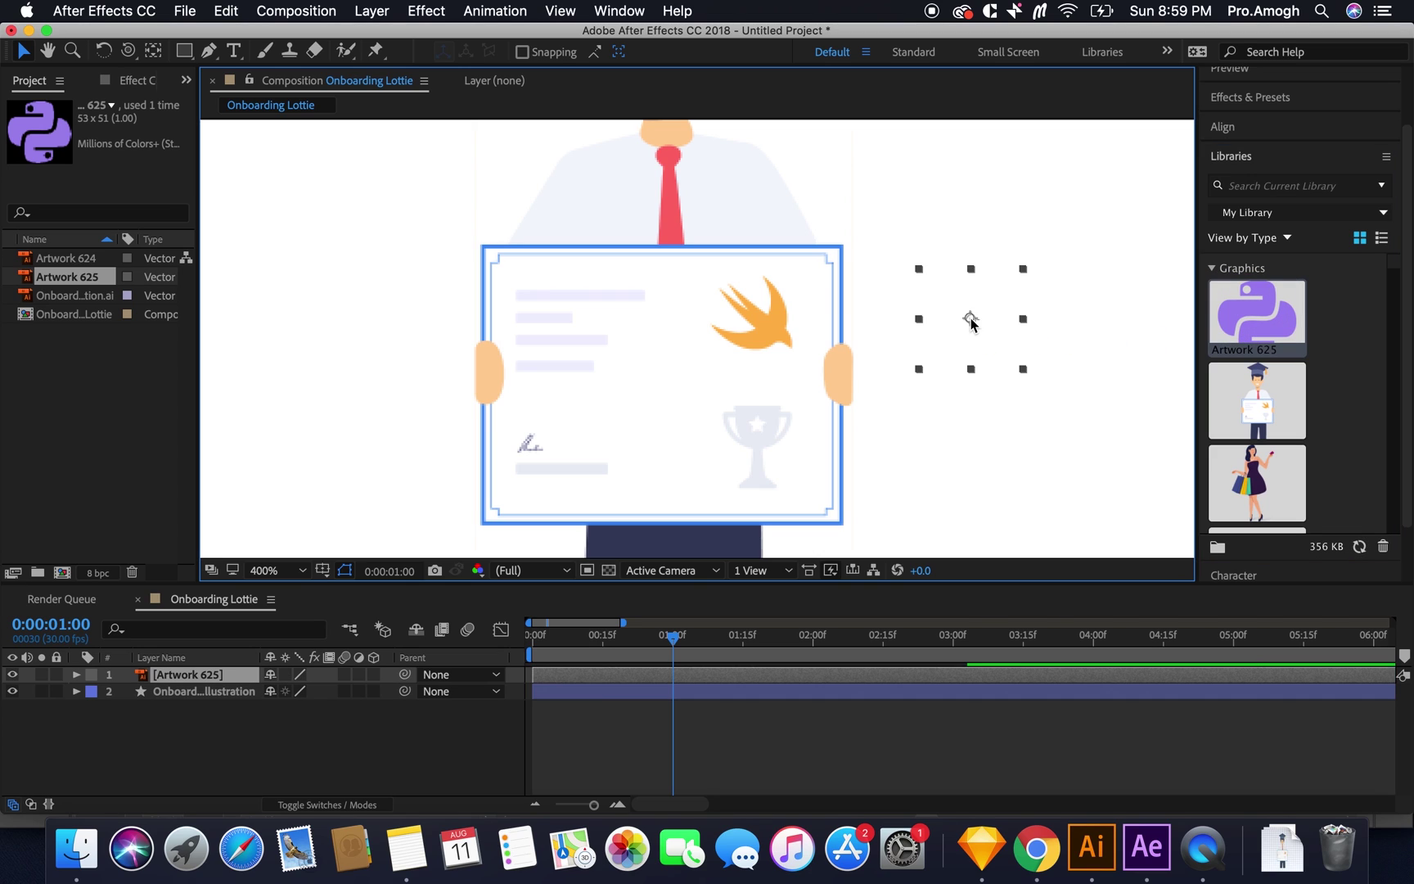
drag(1025, 272, 1014, 289)
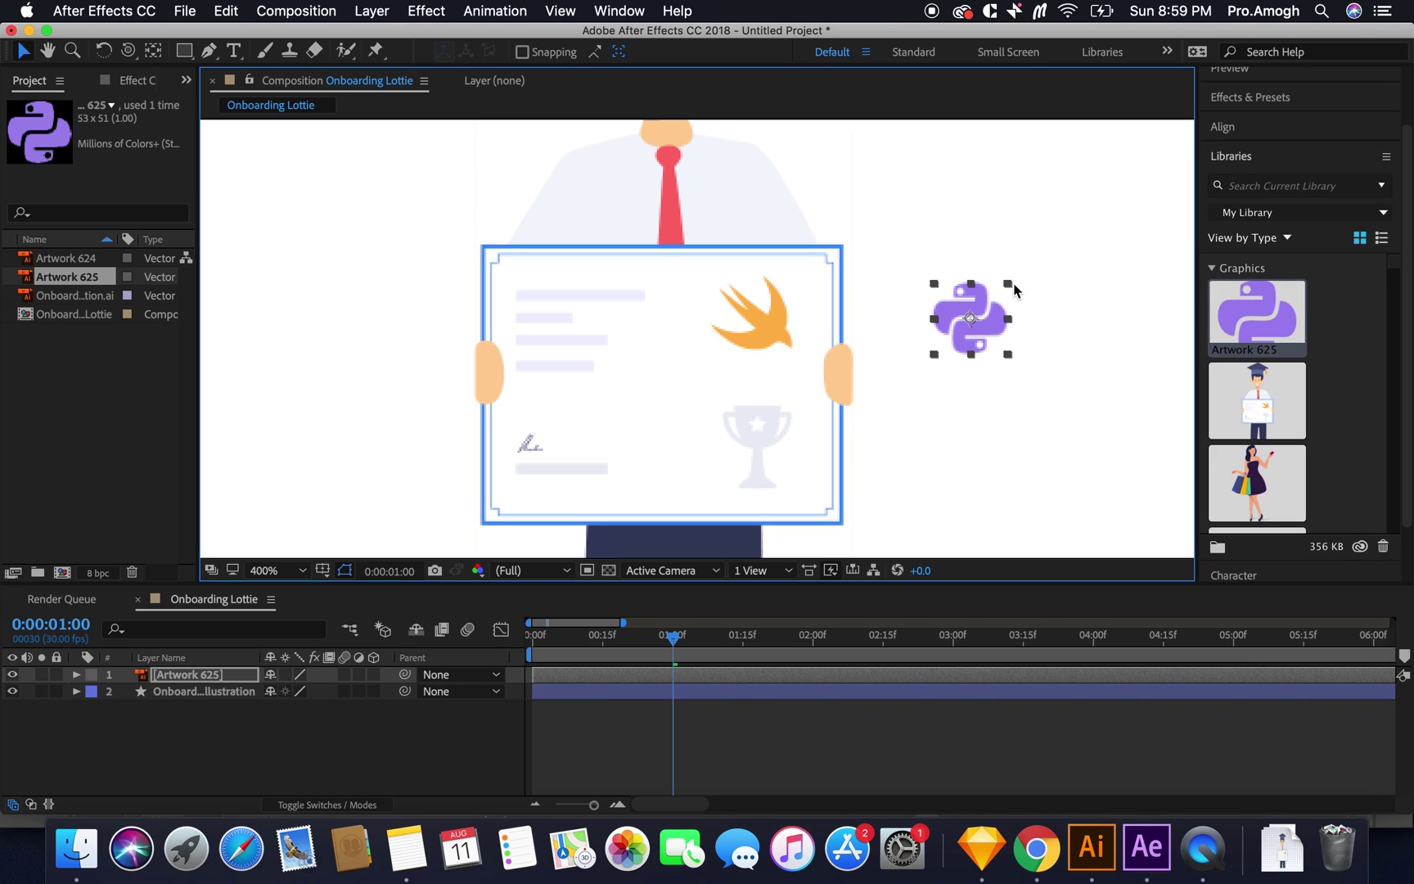
Step: Create shapes from the Artwork 625 vector layer and delete the original artwork layer
click(226, 676)
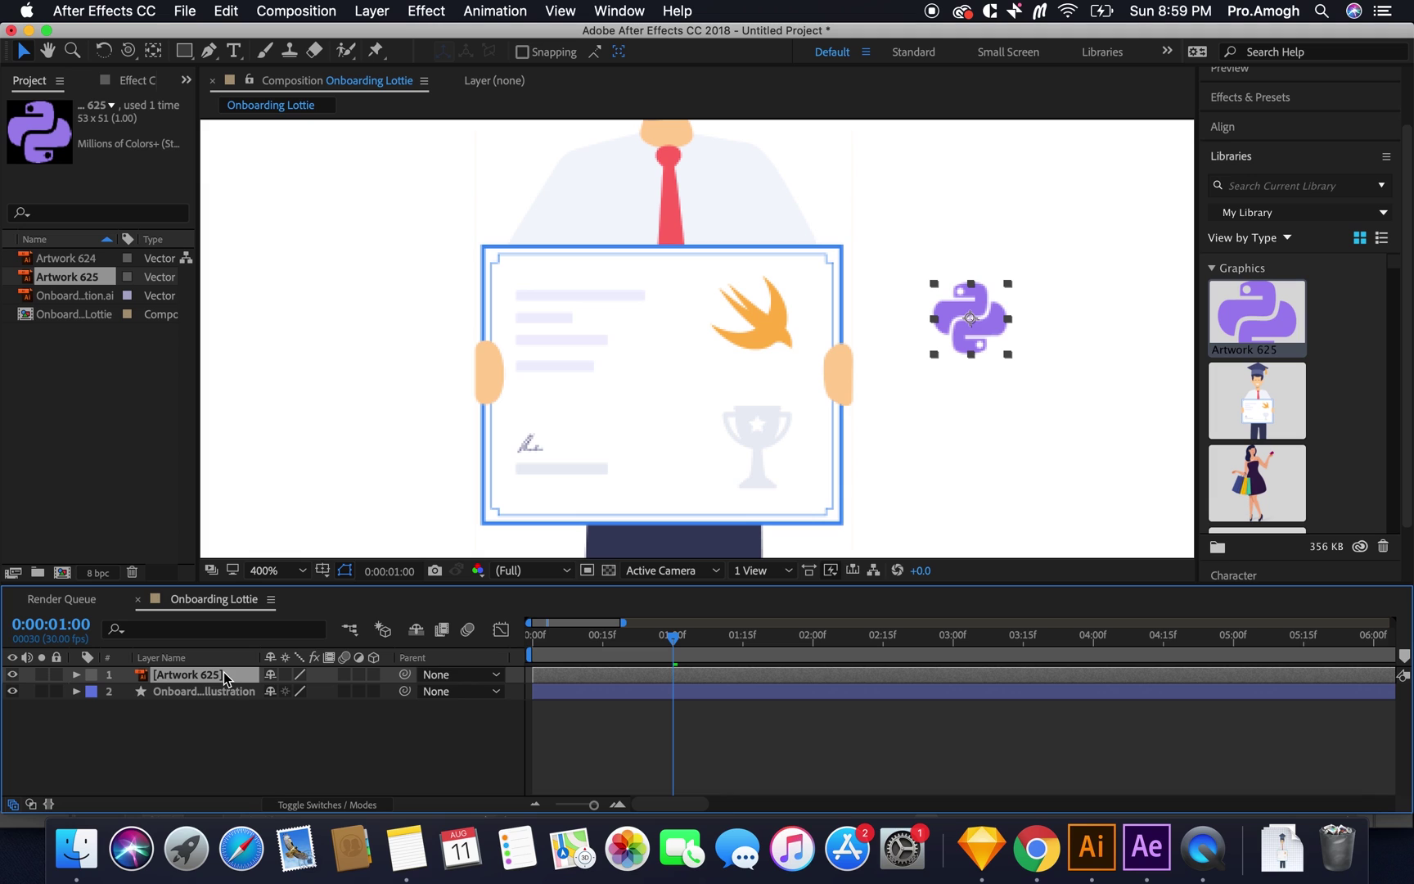
right_click(226, 678)
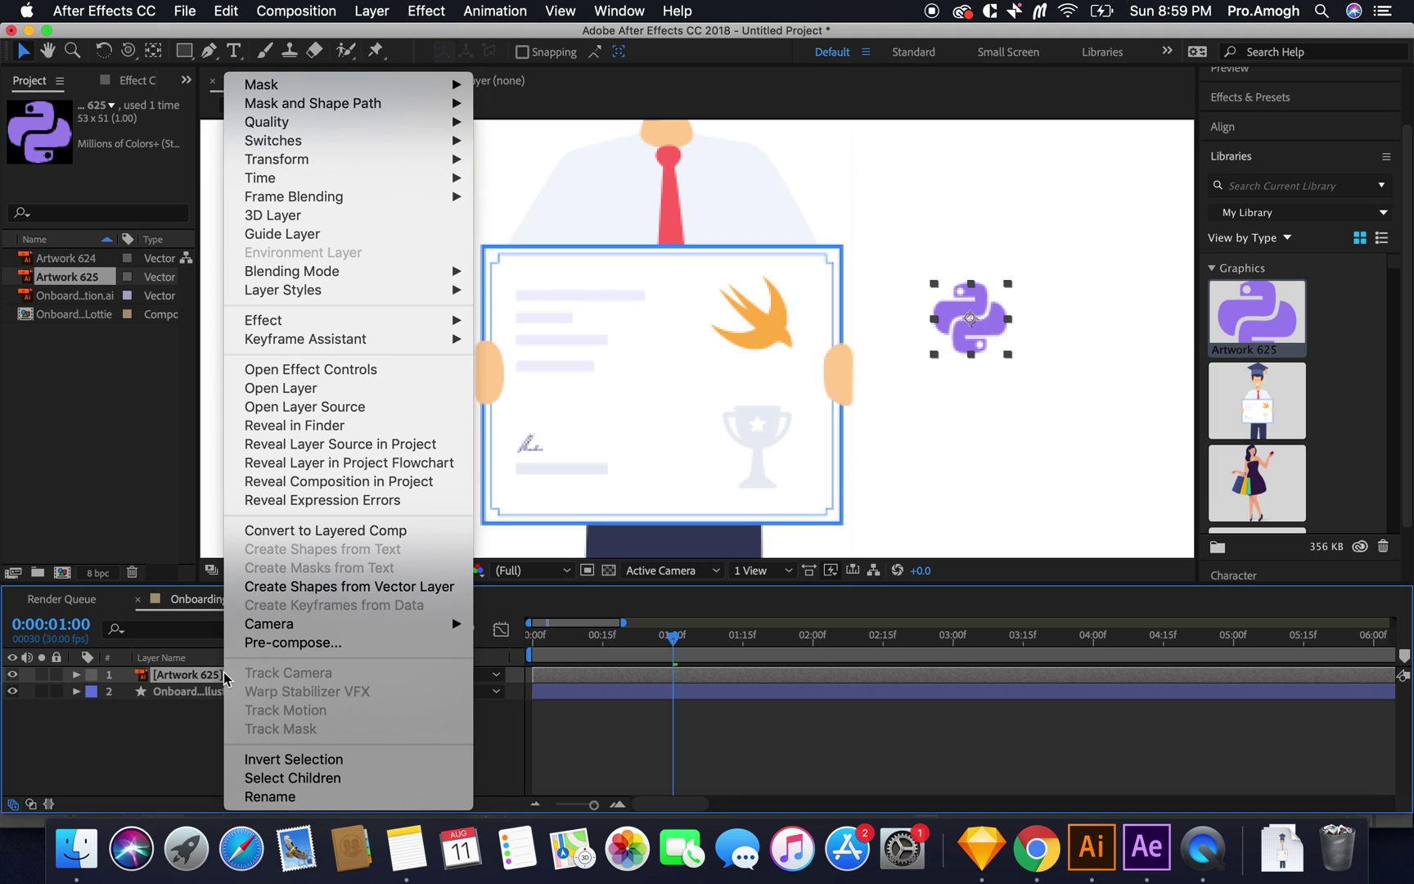
click(327, 586)
key(Delete)
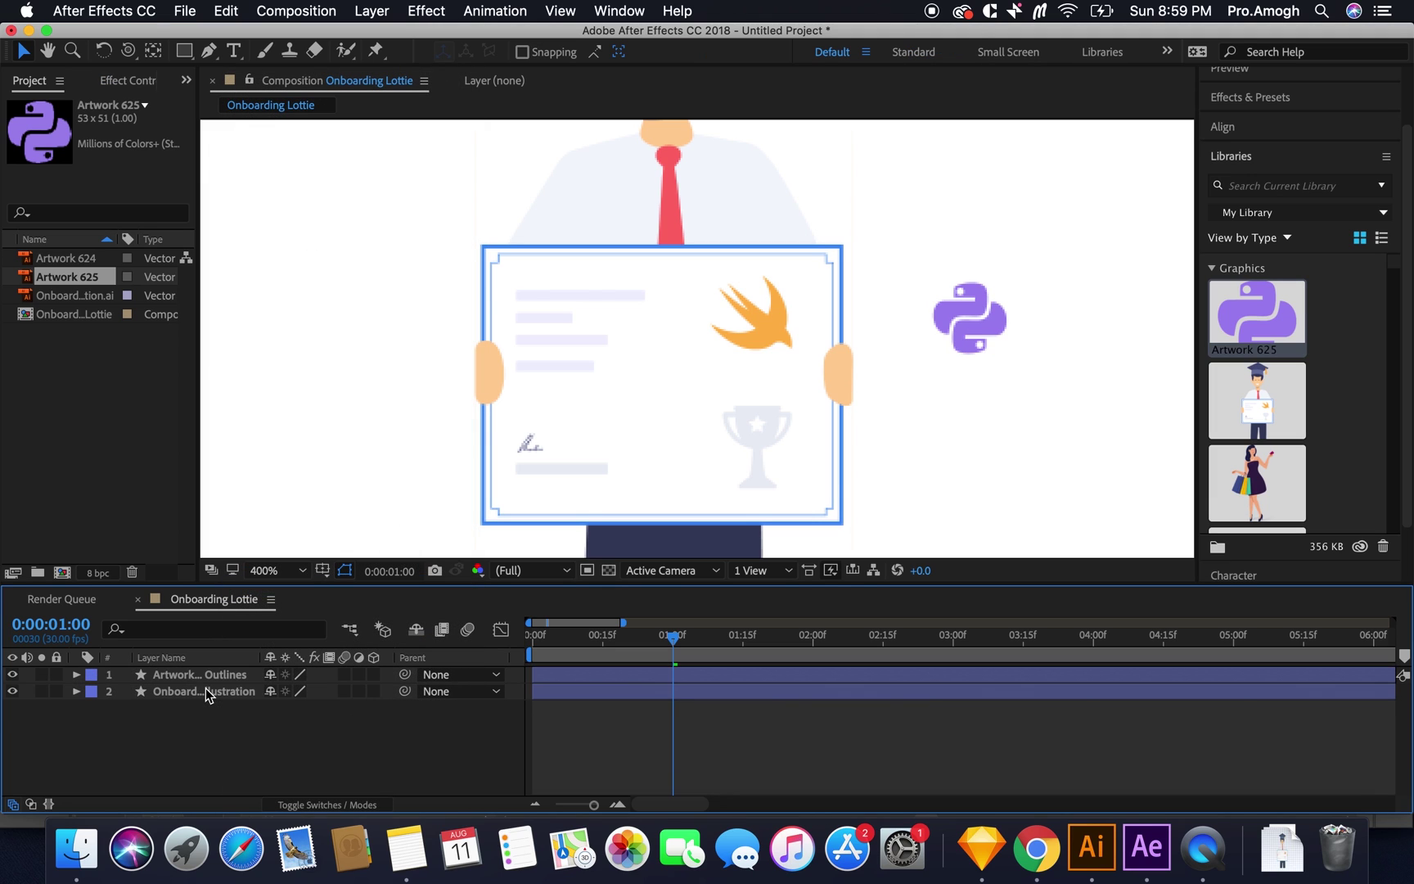
Step: Rename the converted logo outlines layer as Python
click(221, 676)
key(Return)
text(Python)
key(Return)
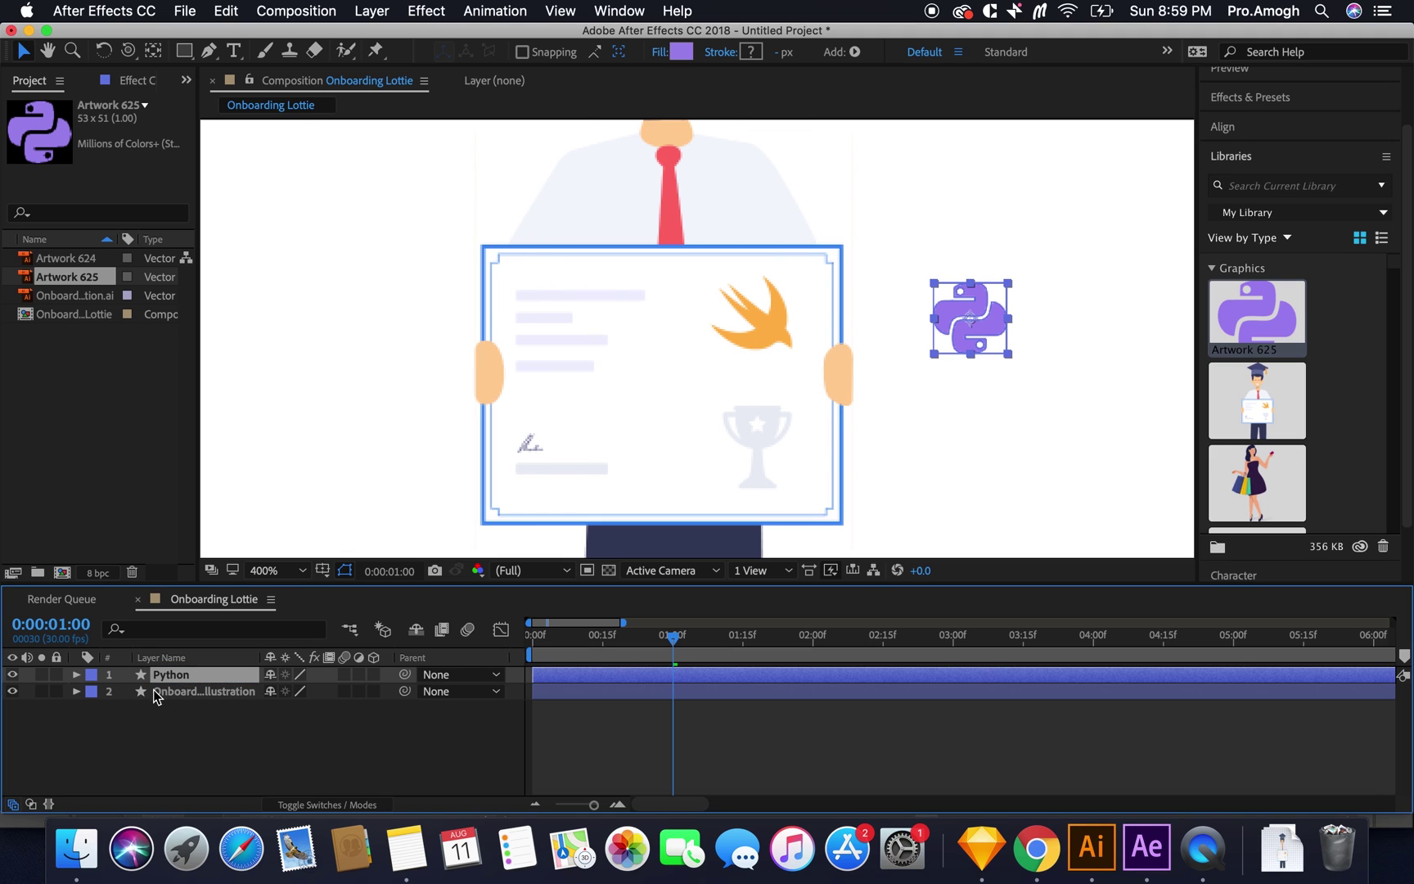
Step: Filter the Python layer's properties by "merge" and delete the Merge Paths entries from both of its groups
click(76, 675)
click(164, 629)
text(merge)
click(173, 725)
scroll(184, 728, down, 1)
super+click(184, 720)
super+click(198, 757)
super+click(199, 769)
key(Delete)
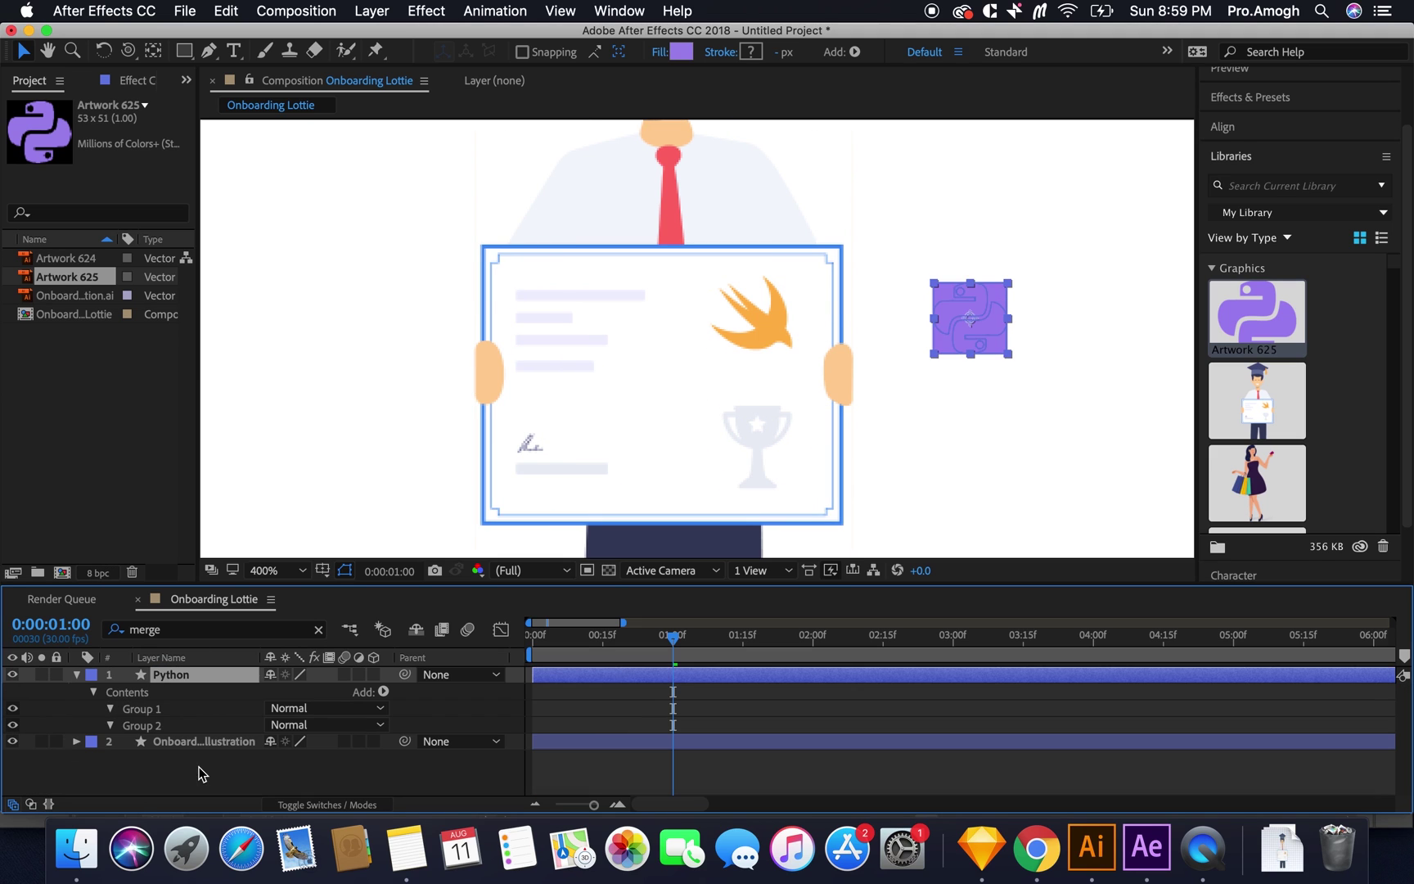
Step: Delete the surplus rectangular bounding path from both Group 1 and Group 2 of the Python layer
drag(109, 704, 114, 720)
click(111, 721)
click(176, 722)
click(185, 753)
key(Delete)
click(110, 703)
click(173, 770)
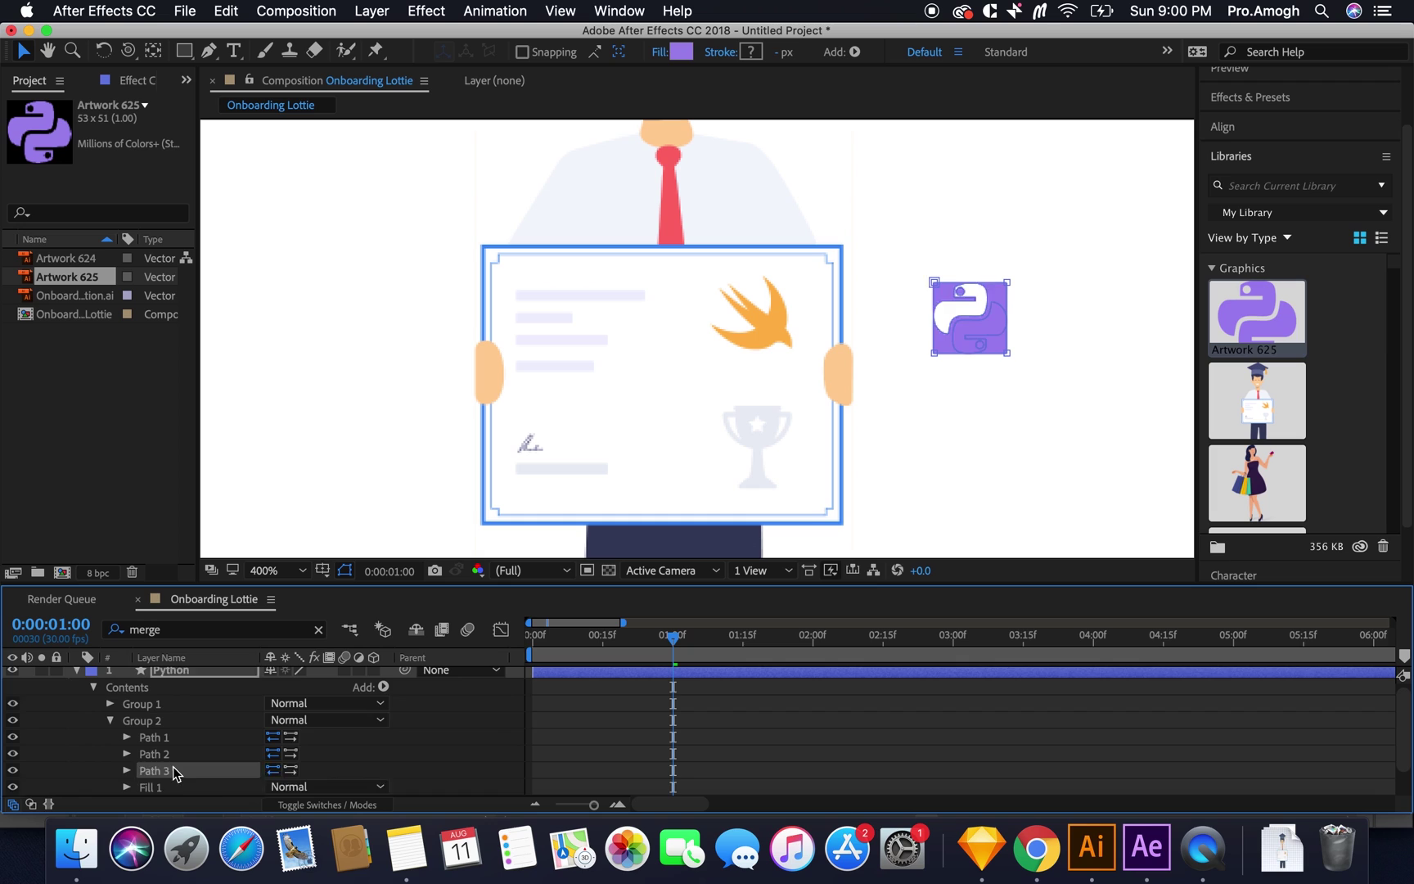
key(Delete)
click(109, 720)
Step: Add an empty shape group named Python to the Python layer and move Group 1 and Group 2 into it
click(383, 691)
click(417, 419)
key(Return)
text(Python)
click(164, 710)
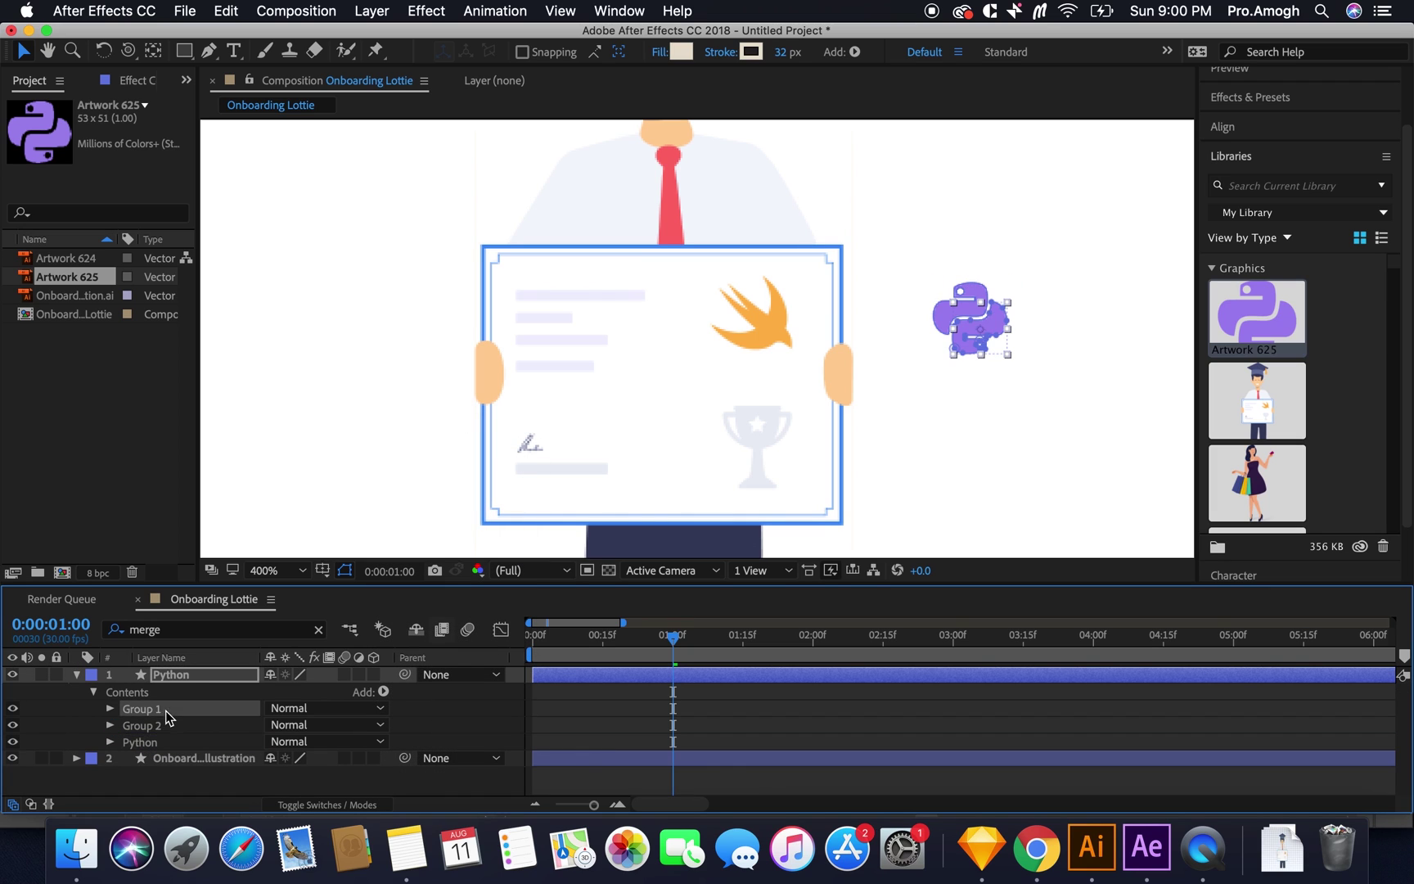
shift+click(164, 724)
drag(164, 725, 159, 743)
Step: Copy the Python group and paste it into the contents of the onboarding illustration layer
click(164, 708)
click(76, 726)
click(93, 742)
double_click(774, 342)
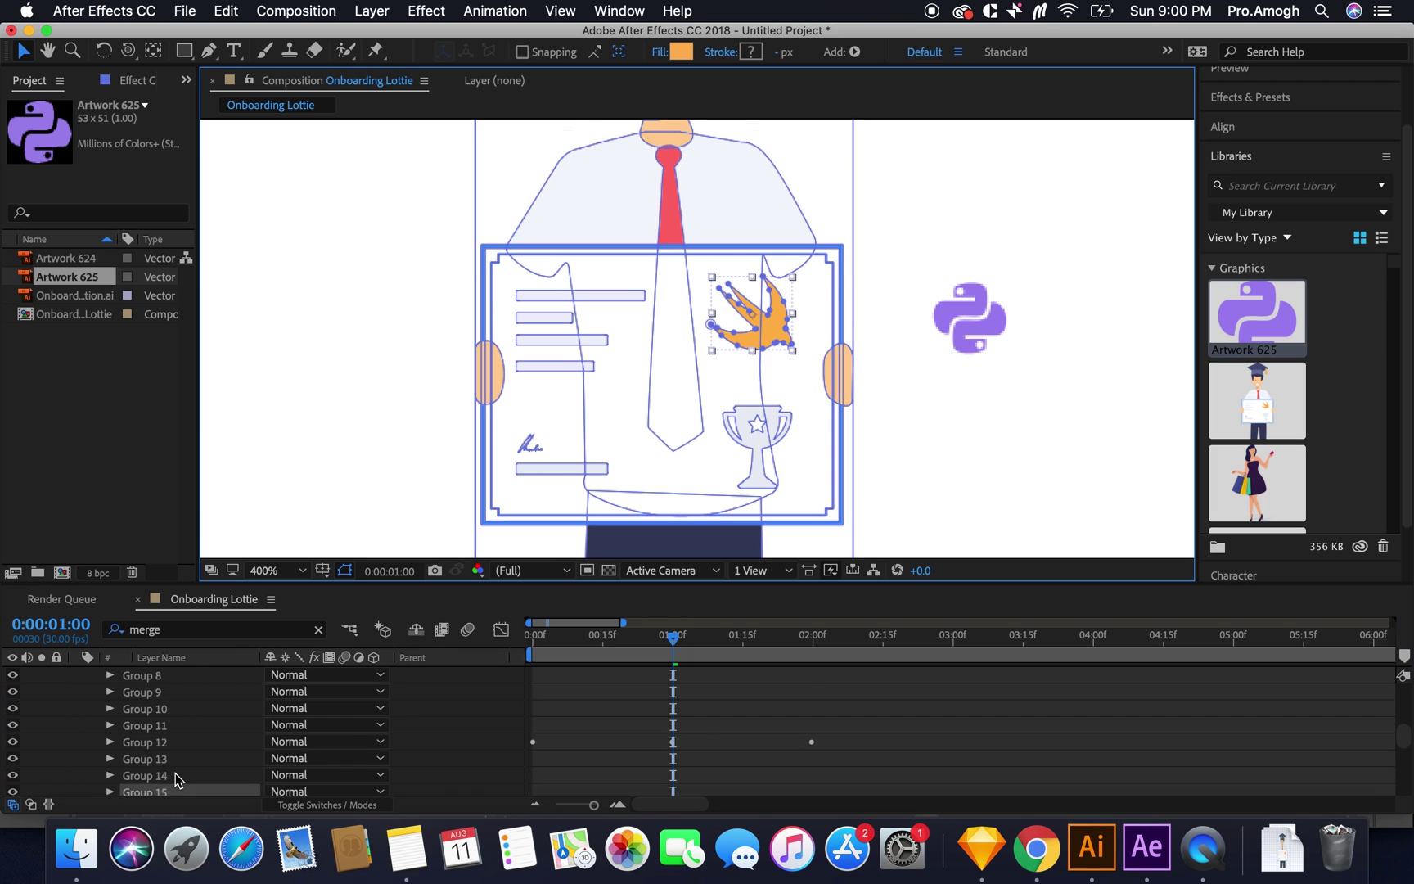
scroll(191, 759, up, 5)
click(184, 691)
key(super+v)
Step: Move the pasted Python group directly above Group 15, the Swift bird, in the illustration's contents
scroll(211, 770, down, 10)
mouse_move(184, 769)
mouse_down()
mouse_move(197, 679)
mouse_move(195, 742)
mouse_up()
scroll(577, 389, down, 2)
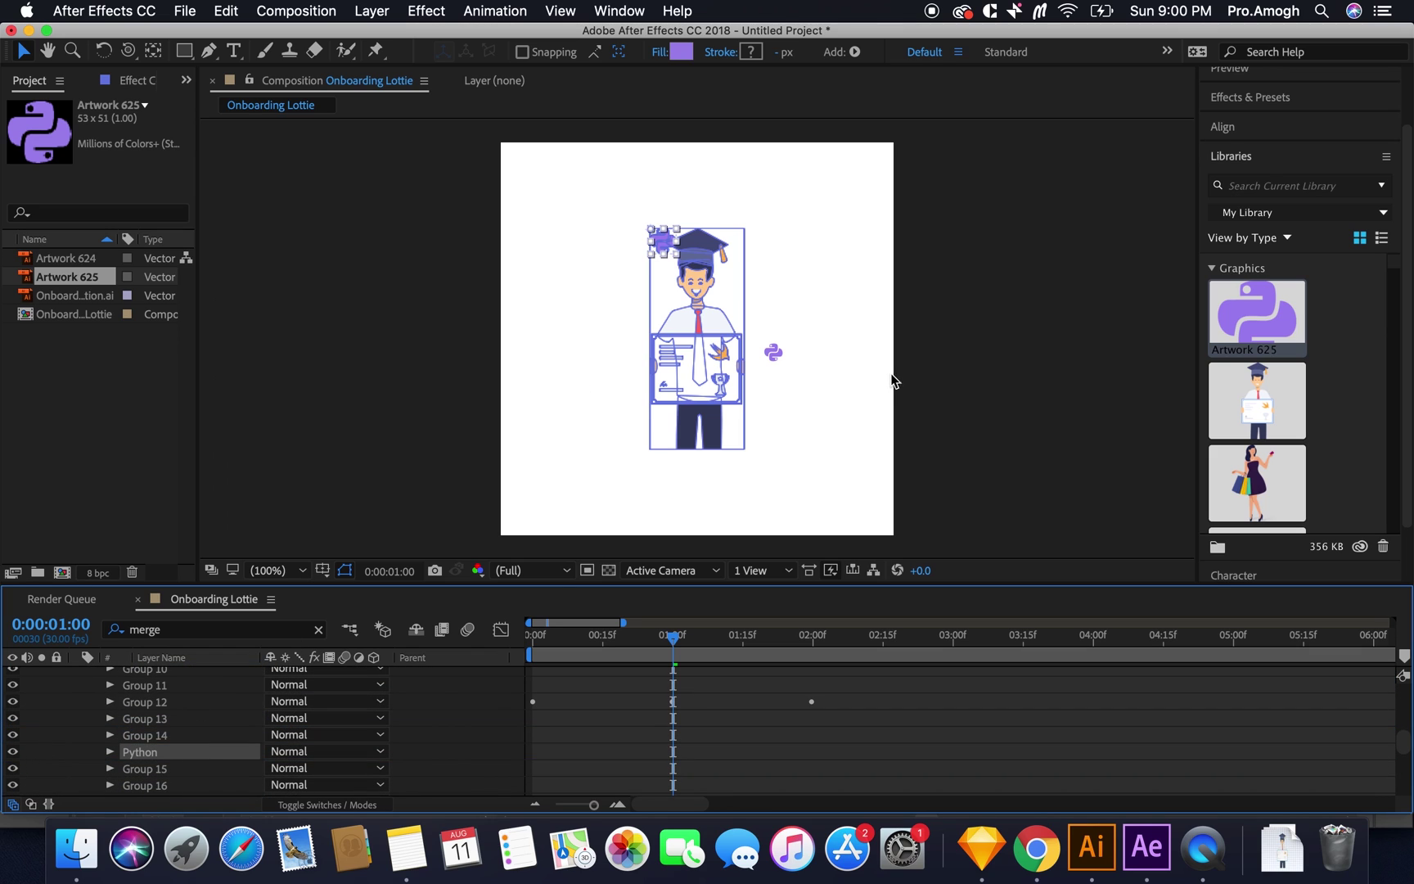
Step: Move the Python group from the cap onto the certificate over the Swift bird and reveal its transform properties
click(180, 735)
click(172, 751)
key(z)
click(670, 250)
key(v)
drag(553, 203, 668, 427)
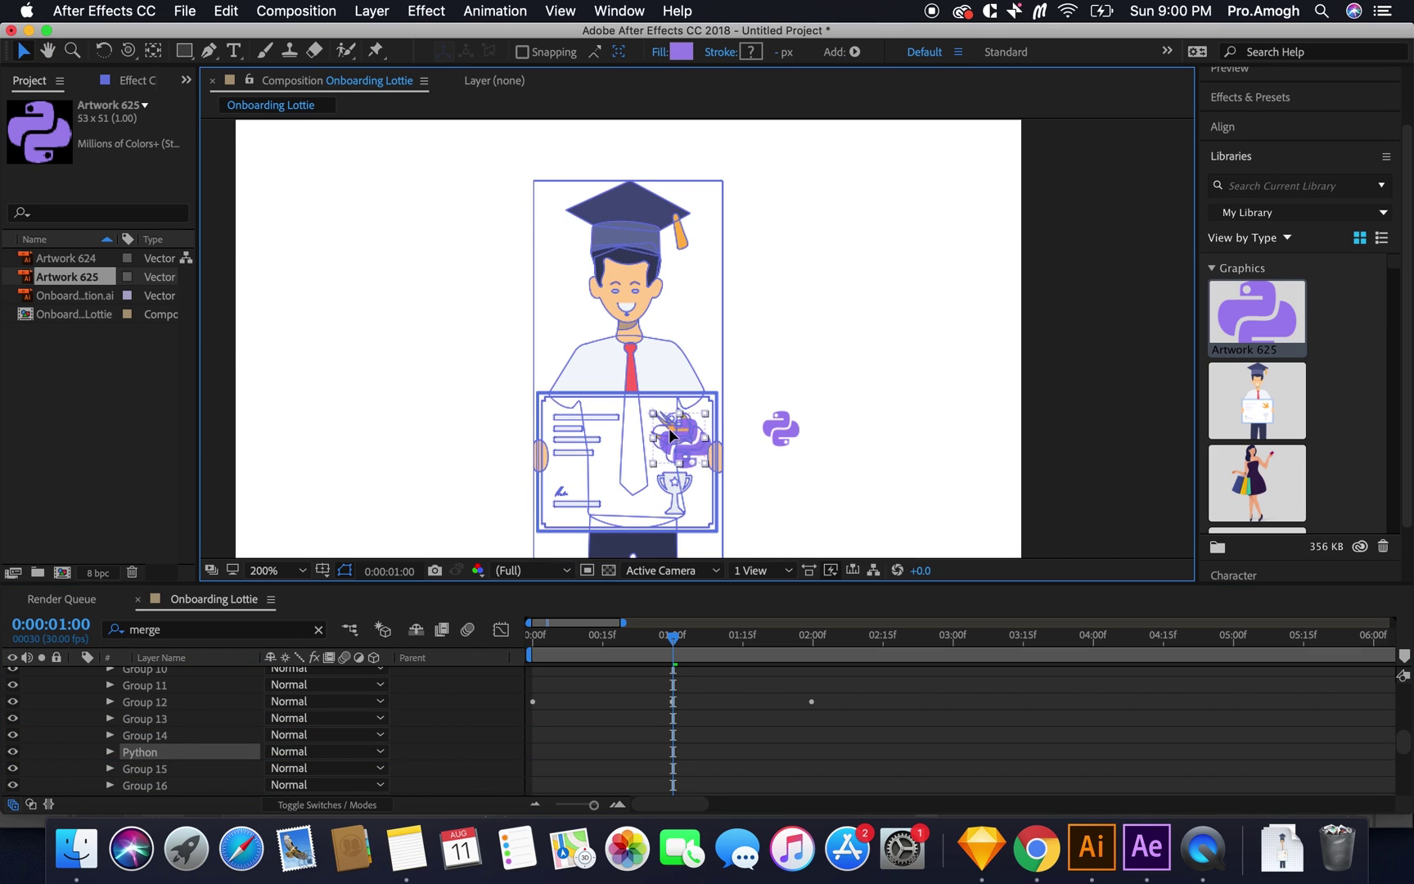
click(110, 751)
scroll(163, 751, down, 4)
scroll(267, 734, up, 1)
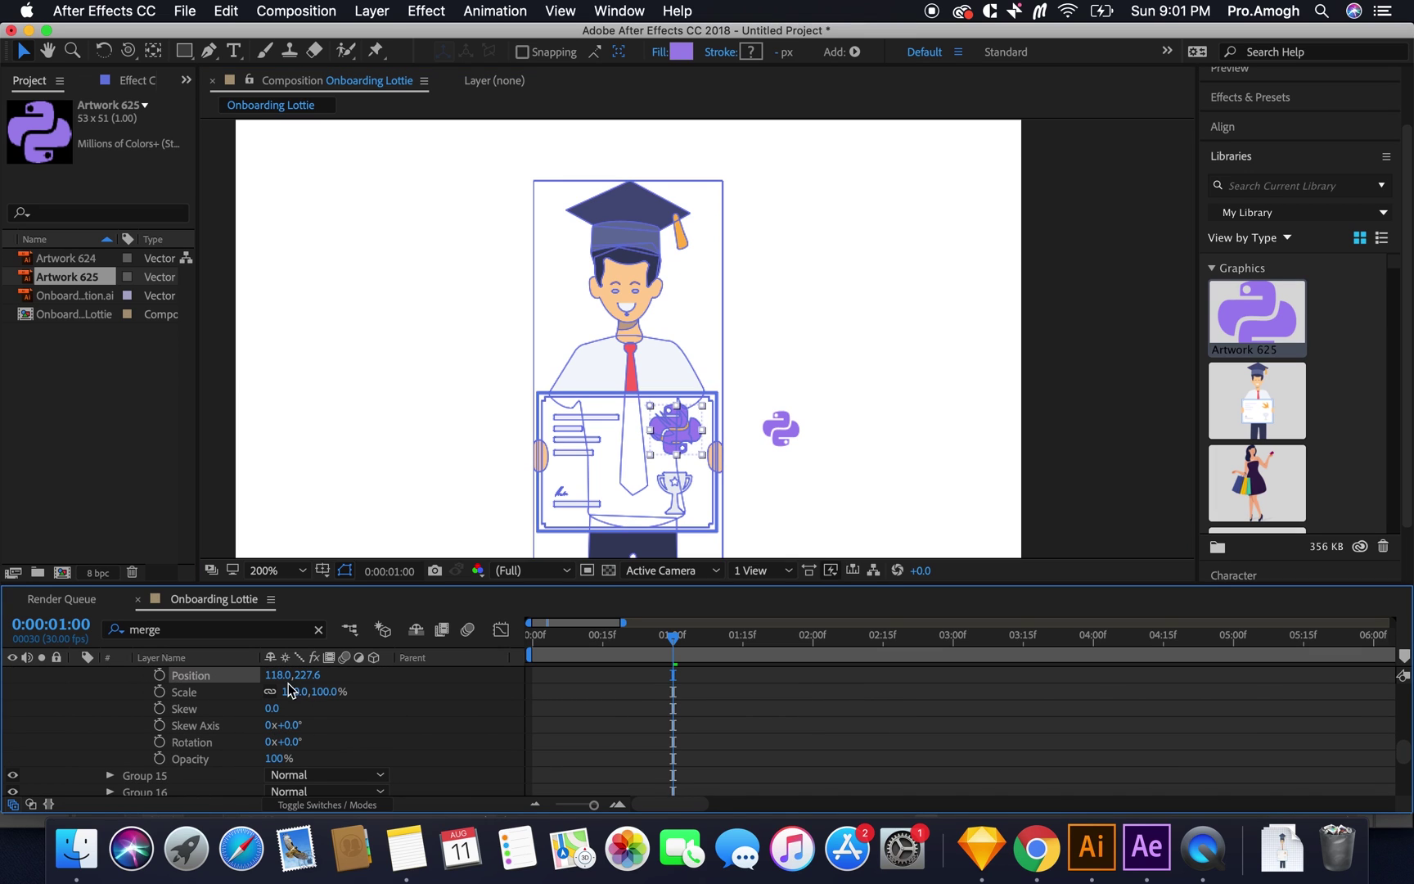
Step: Scale the Python group to 69% and center it over the Swift bird at position 125.0, 234.2
drag(292, 691, 267, 691)
key(z)
click(688, 439)
click(685, 315)
key(v)
drag(645, 292, 673, 319)
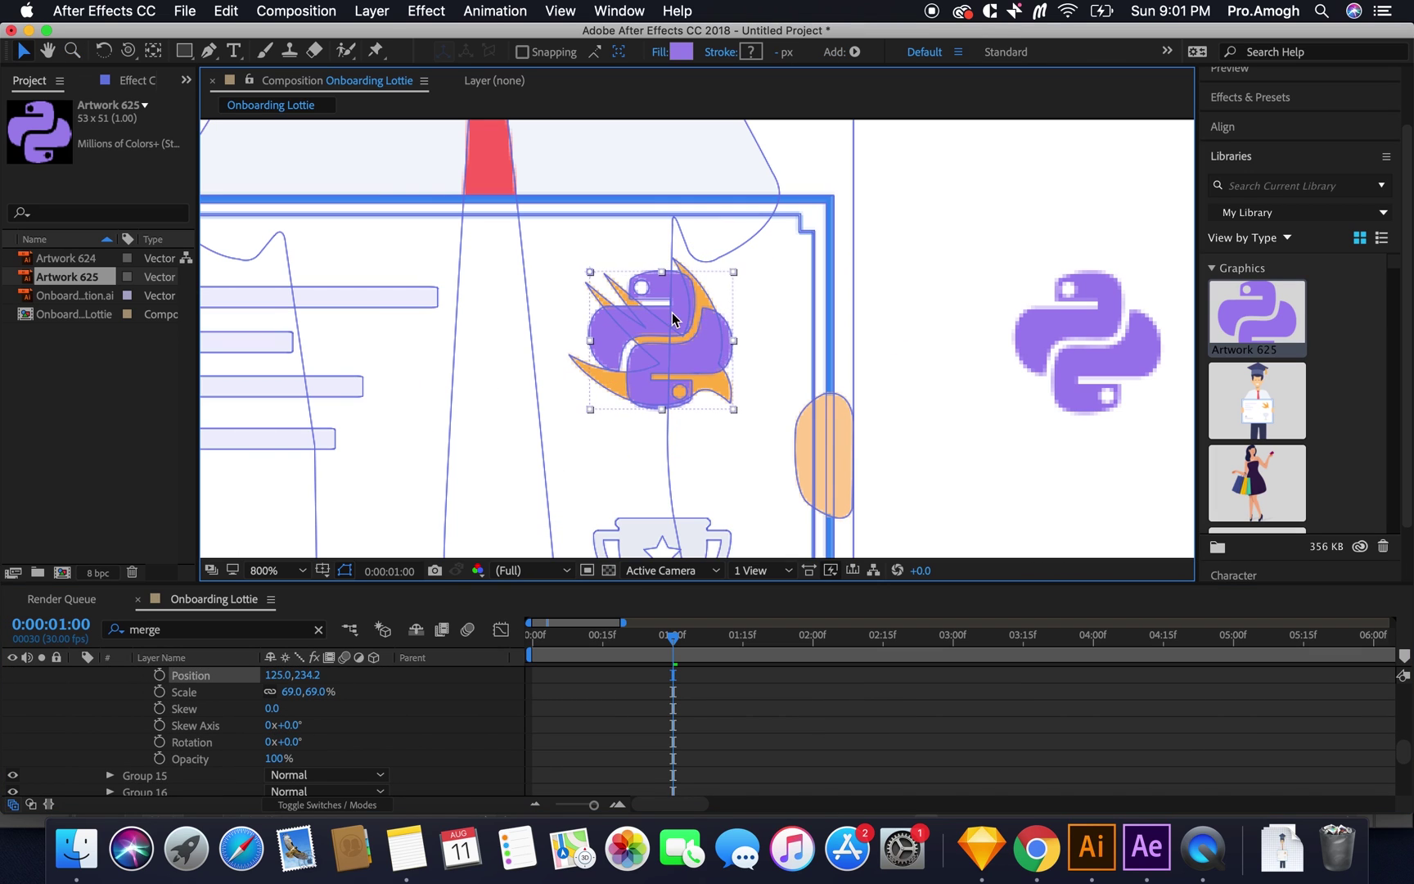
Step: Delete the separate Python layer beside the certificate and return the current time to the first frame
click(1086, 328)
key(Delete)
click(76, 674)
click(203, 674)
double_click(720, 346)
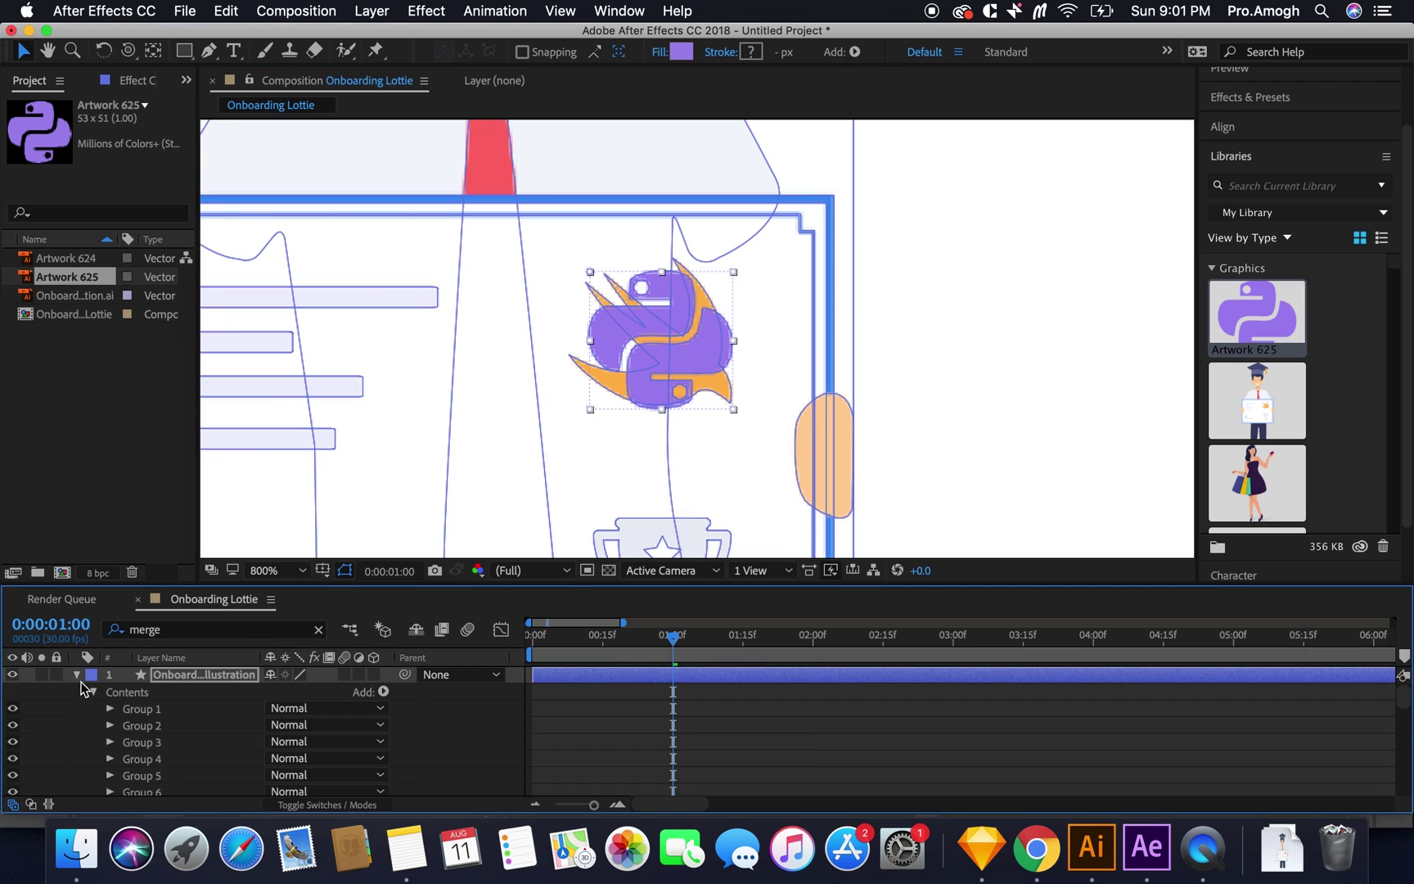
key(Home)
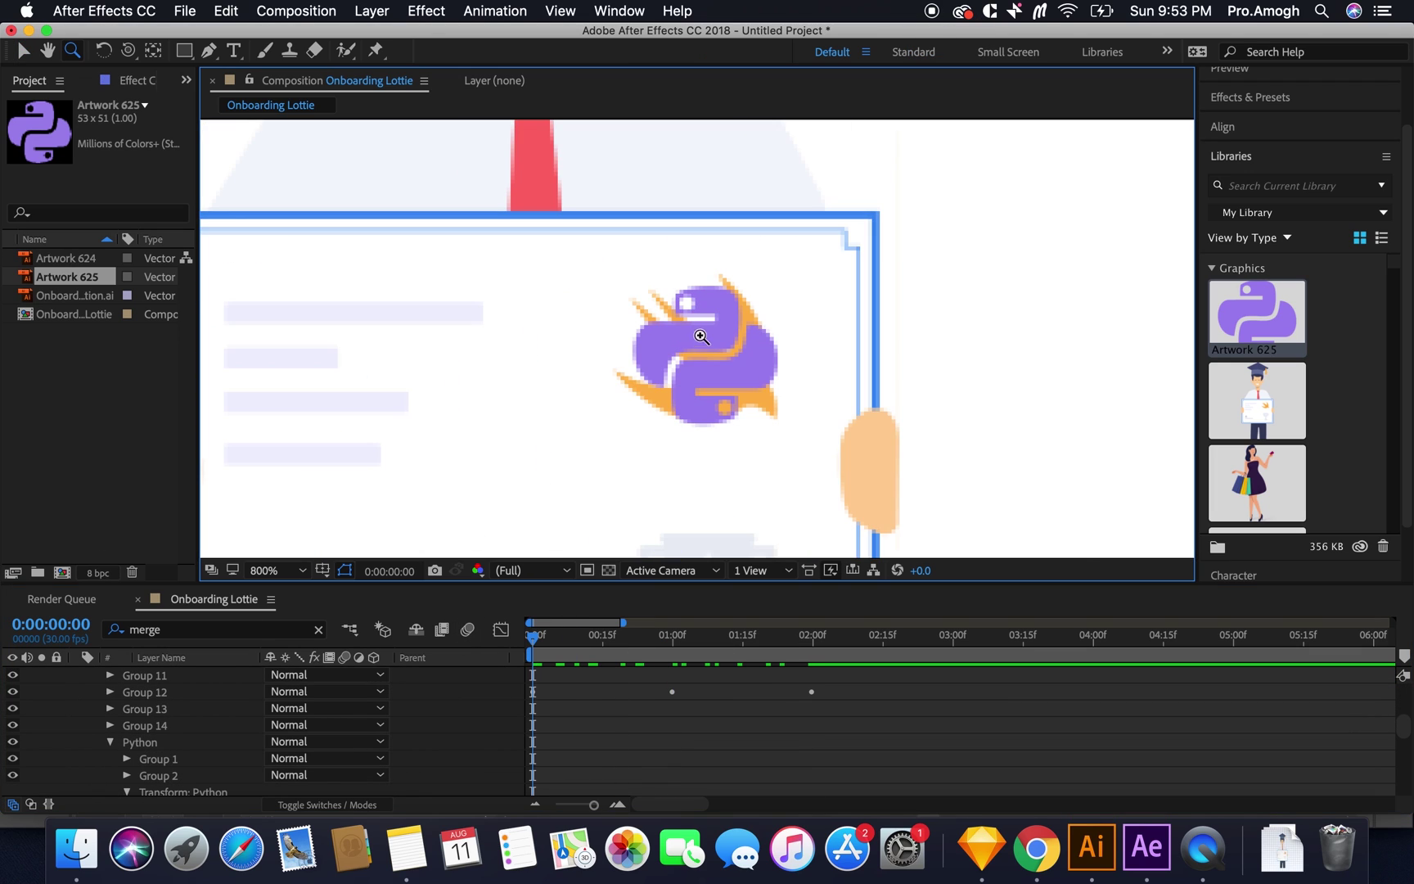
click(720, 355)
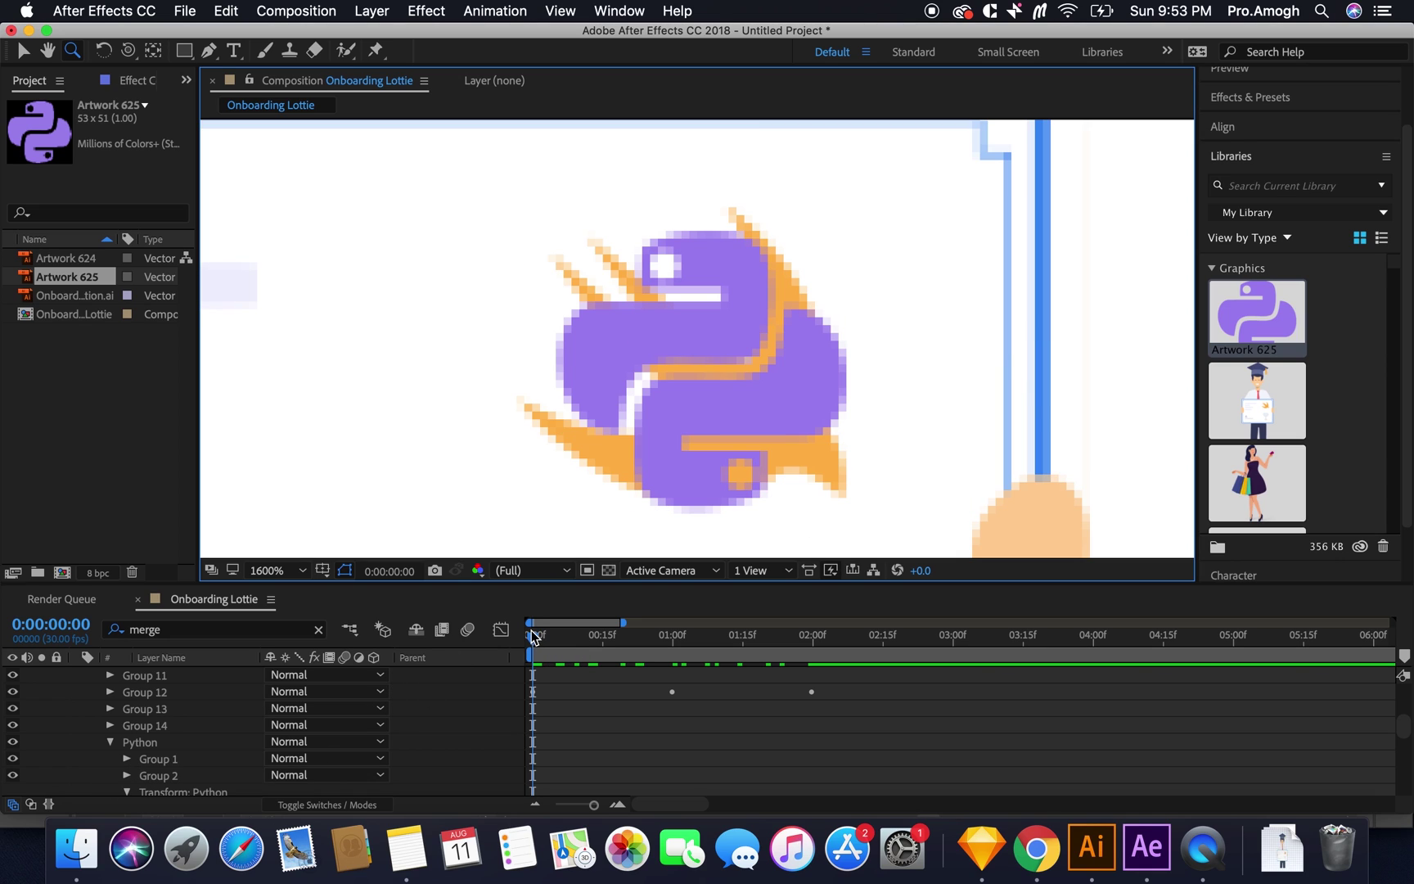
Step: Set the Python group's opacity to 0% at the start of the composition
drag(535, 634, 445, 636)
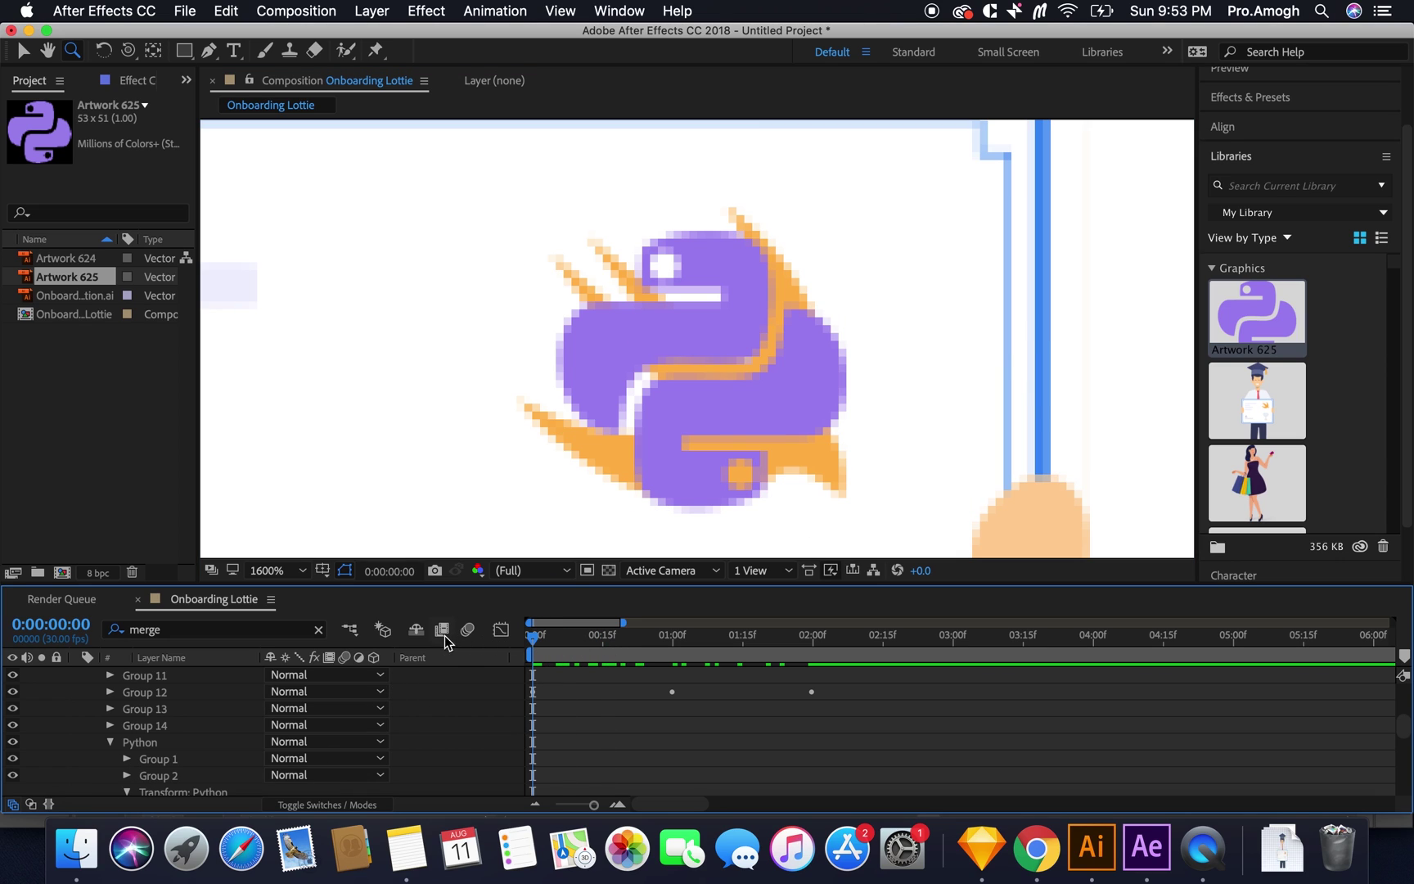
click(158, 747)
click(112, 743)
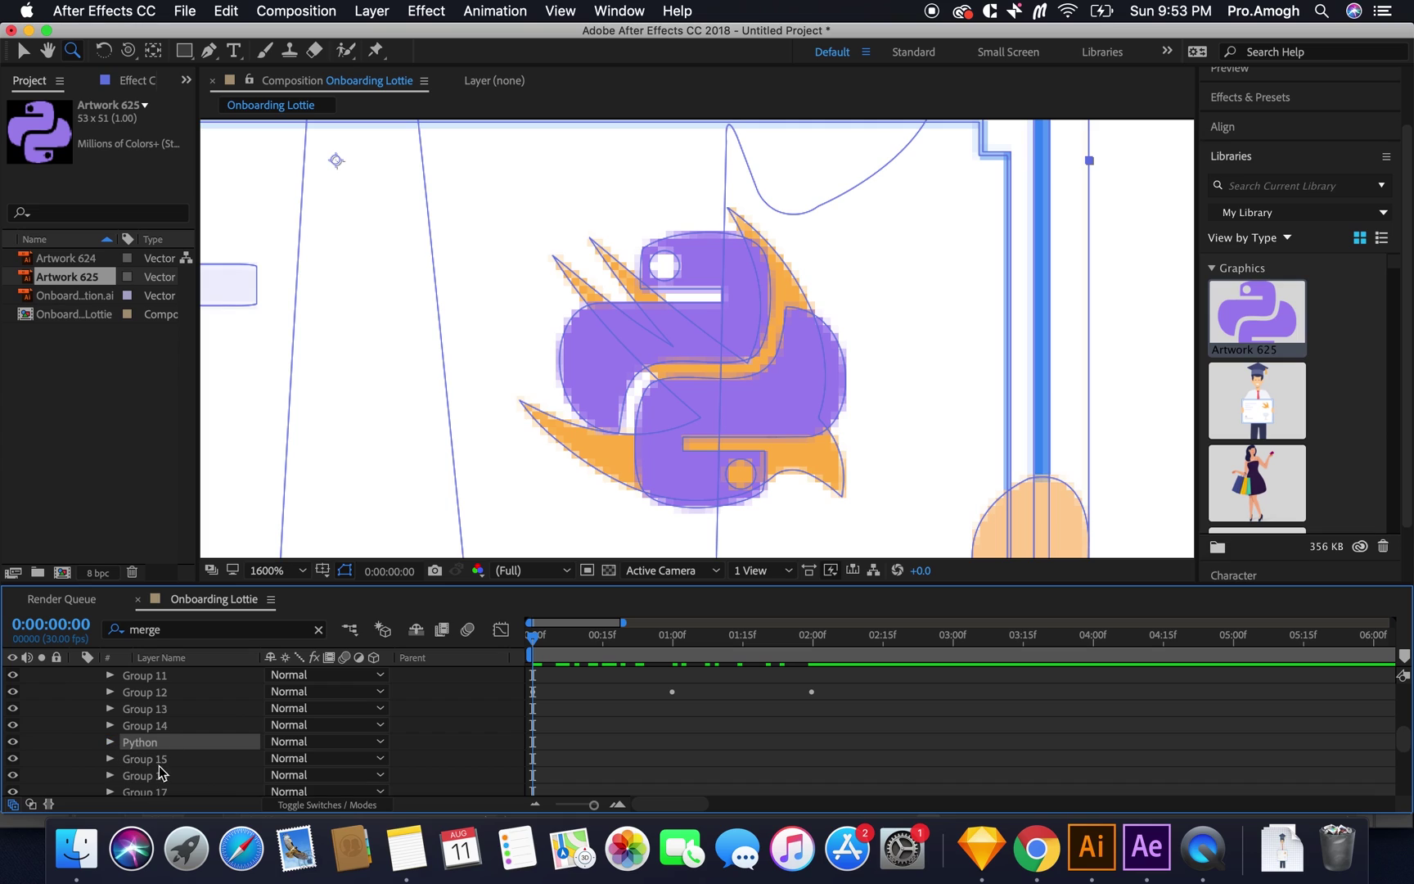
click(166, 760)
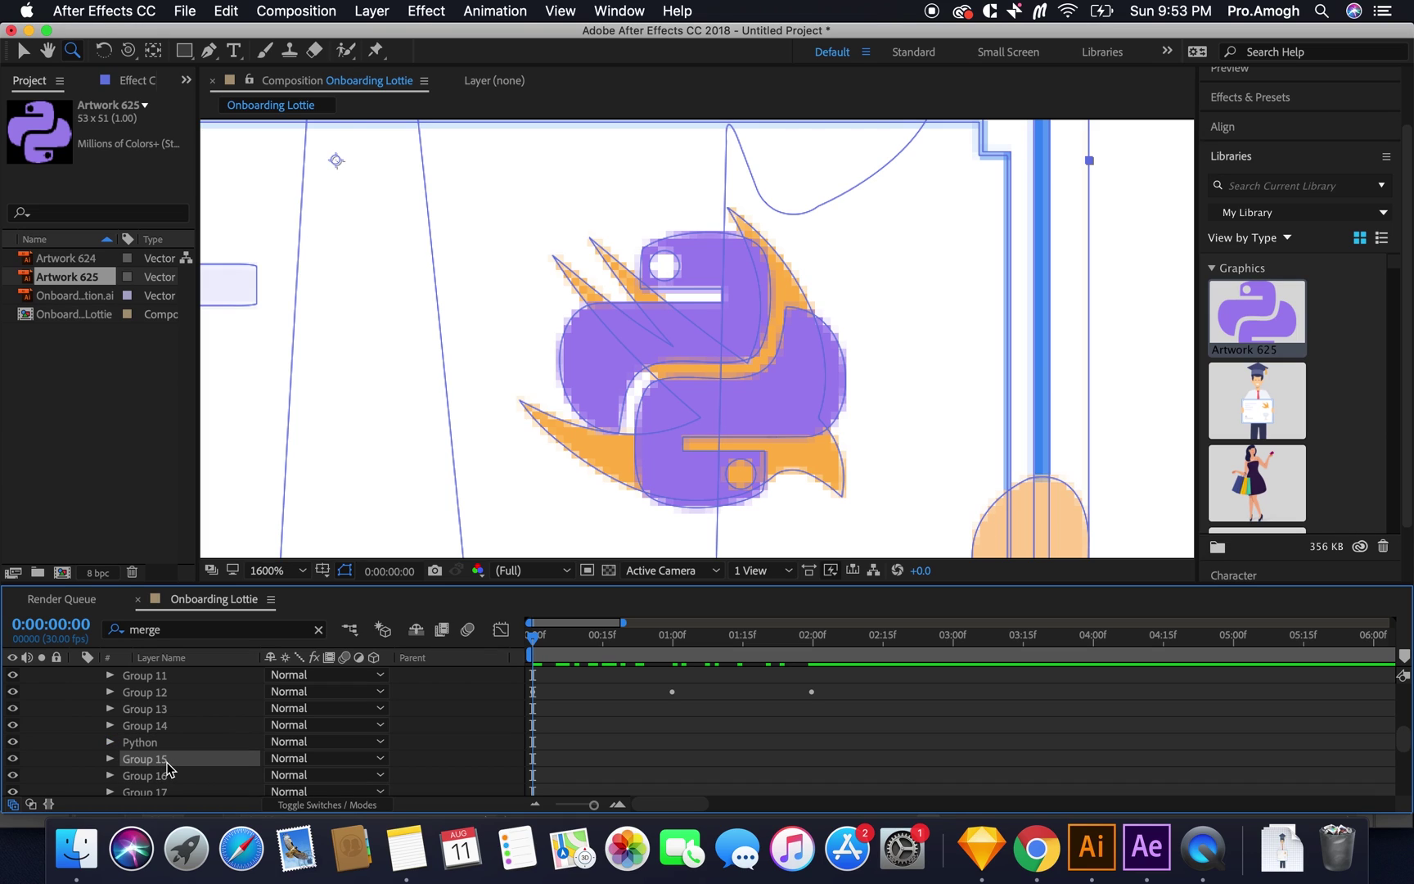
click(157, 743)
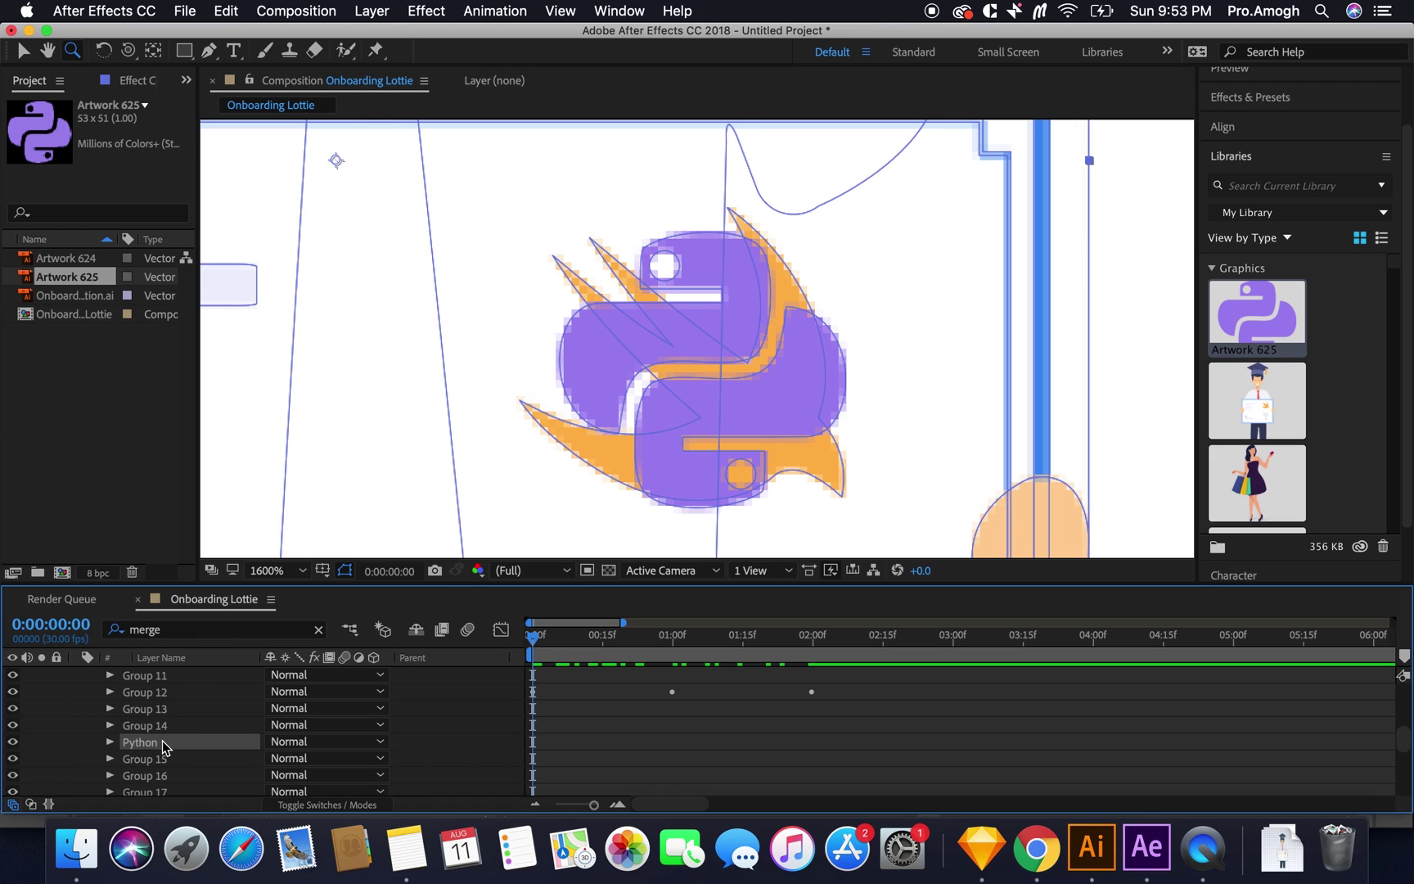
click(111, 741)
scroll(166, 748, down, 4)
drag(272, 774, 88, 767)
scroll(166, 738, up, 2)
click(128, 692)
Step: Keyframe the Swift bird's Group 15 opacity at 100% on 0:00:01:00 and 0% on 0:00:01:15
click(110, 709)
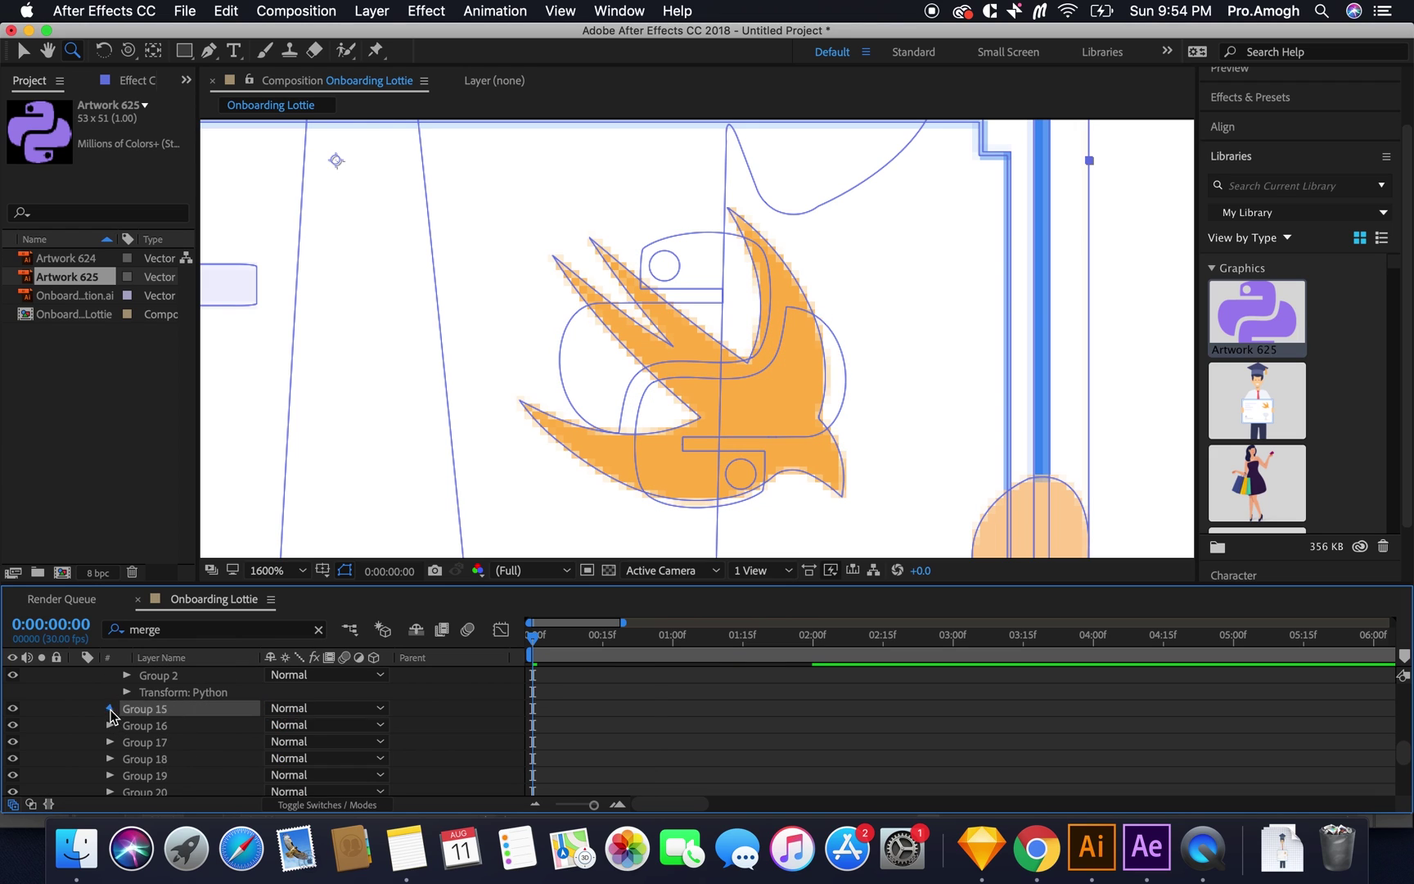
scroll(167, 754, down, 4)
click(160, 758)
drag(539, 640, 673, 639)
drag(533, 757, 673, 766)
drag(679, 639, 742, 639)
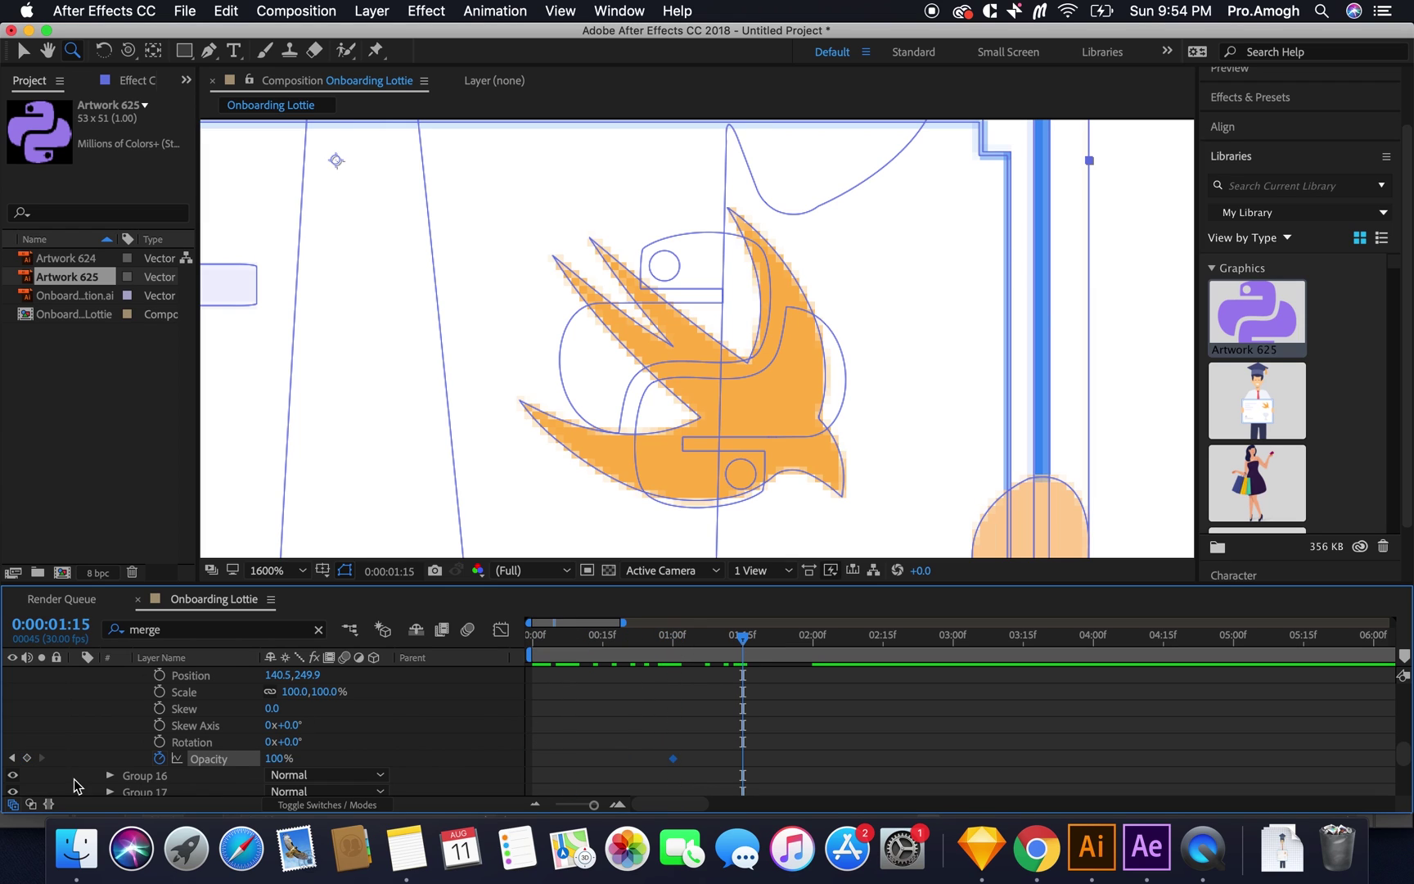
drag(273, 758, 161, 766)
Step: Keyframe the Python group's opacity at 0% on 0:00:01:00 and 99% on 0:00:01:15
scroll(161, 767, up, 3)
click(128, 741)
scroll(192, 741, up, 2)
click(128, 758)
scroll(205, 765, down, 2)
click(672, 639)
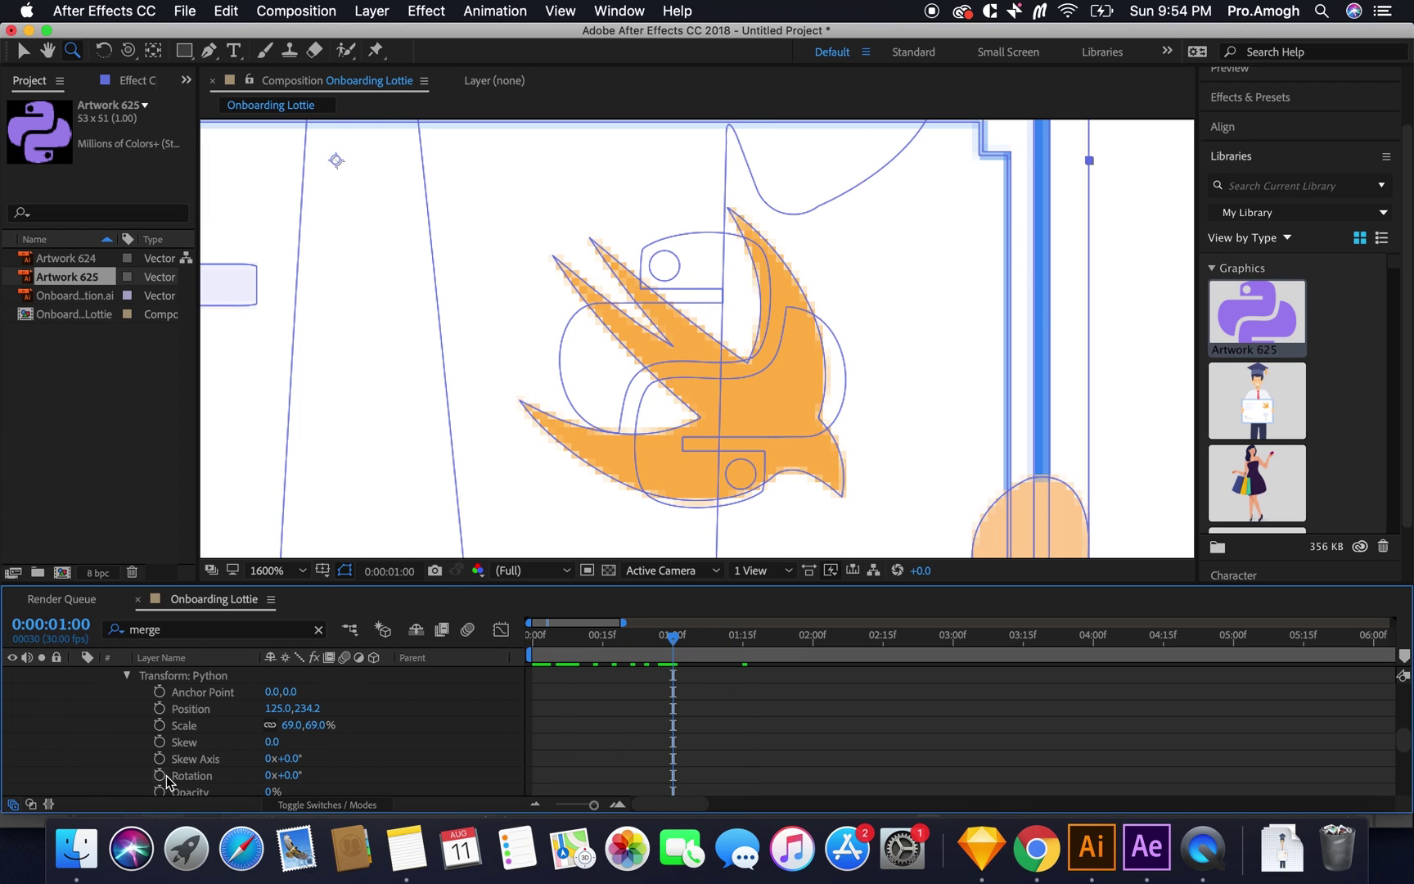
scroll(168, 777, down, 2)
drag(674, 640, 742, 640)
drag(272, 724, 369, 725)
click(758, 712)
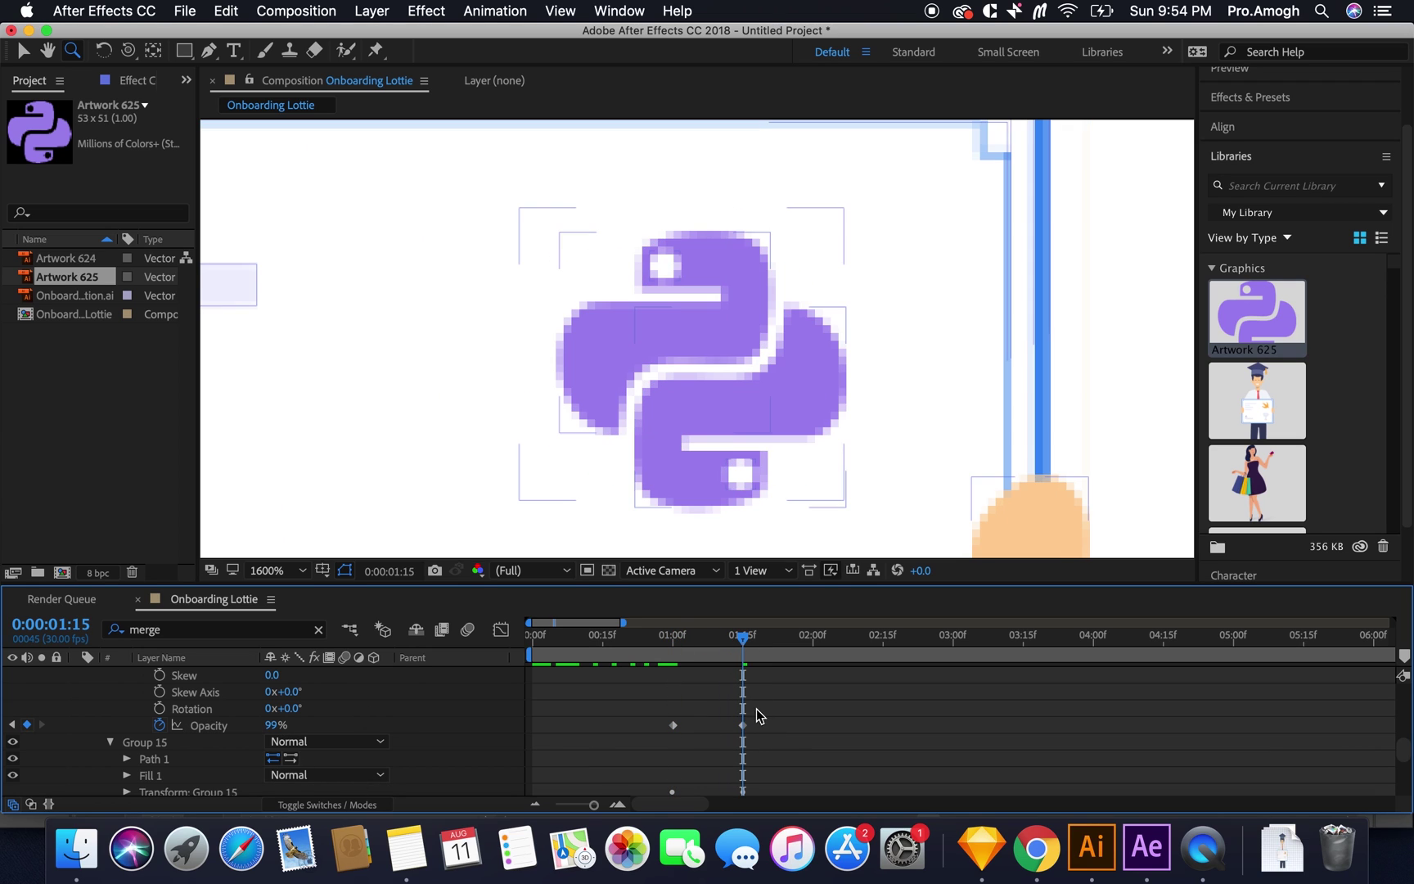
Step: Preview the crossfade from the Swift bird to the Python logo on the certificate
drag(742, 639, 464, 650)
key(space)
click(669, 637)
alt+click(728, 442)
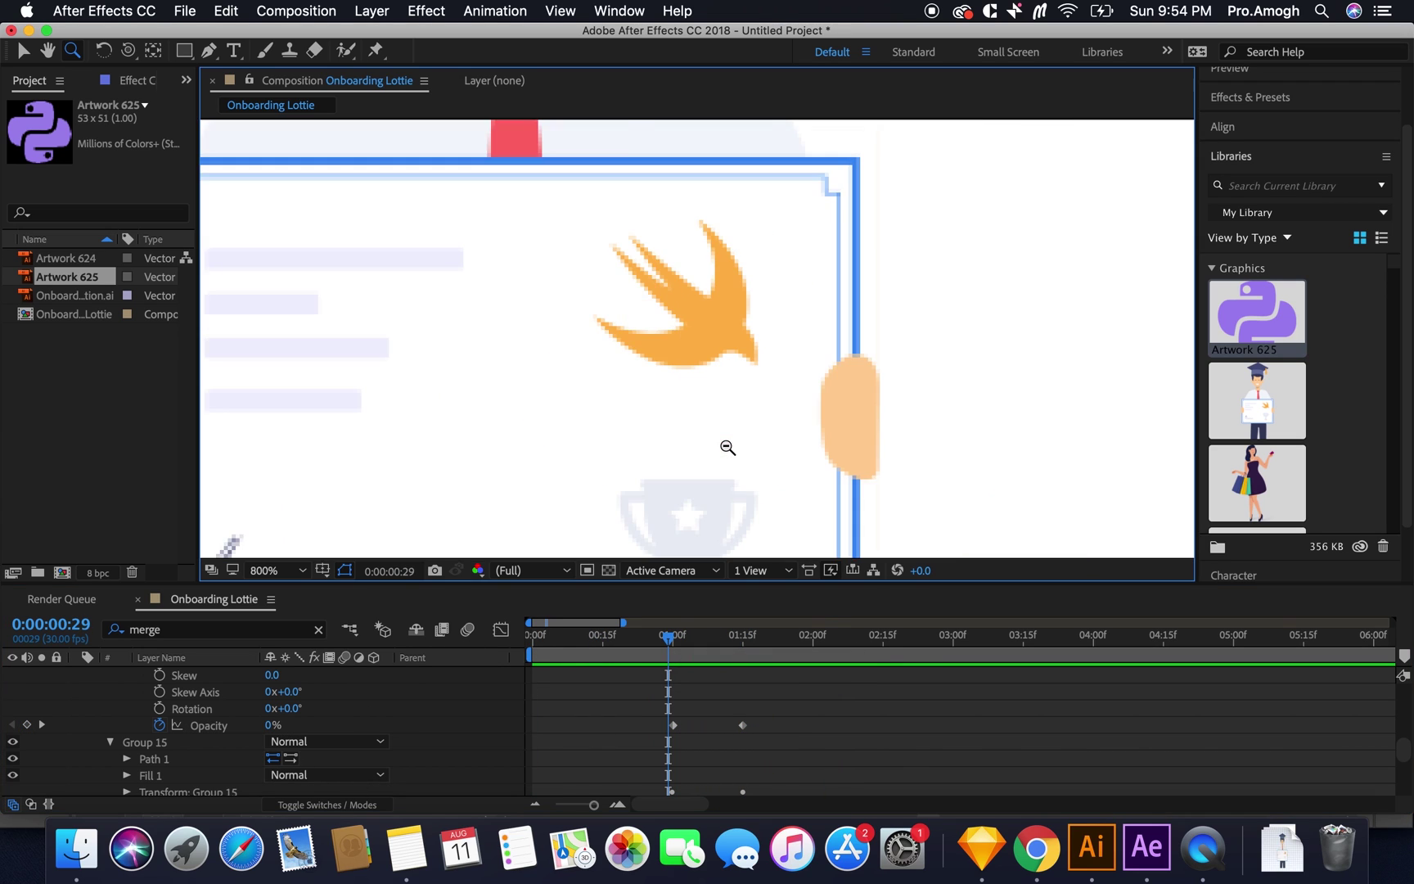
alt+click(725, 448)
Step: Keyframe the Python group's opacity to hold at 100% until 0:00:02:15 and fade to 0% at 0:00:03:00
drag(583, 636, 953, 644)
key(space)
click(27, 724)
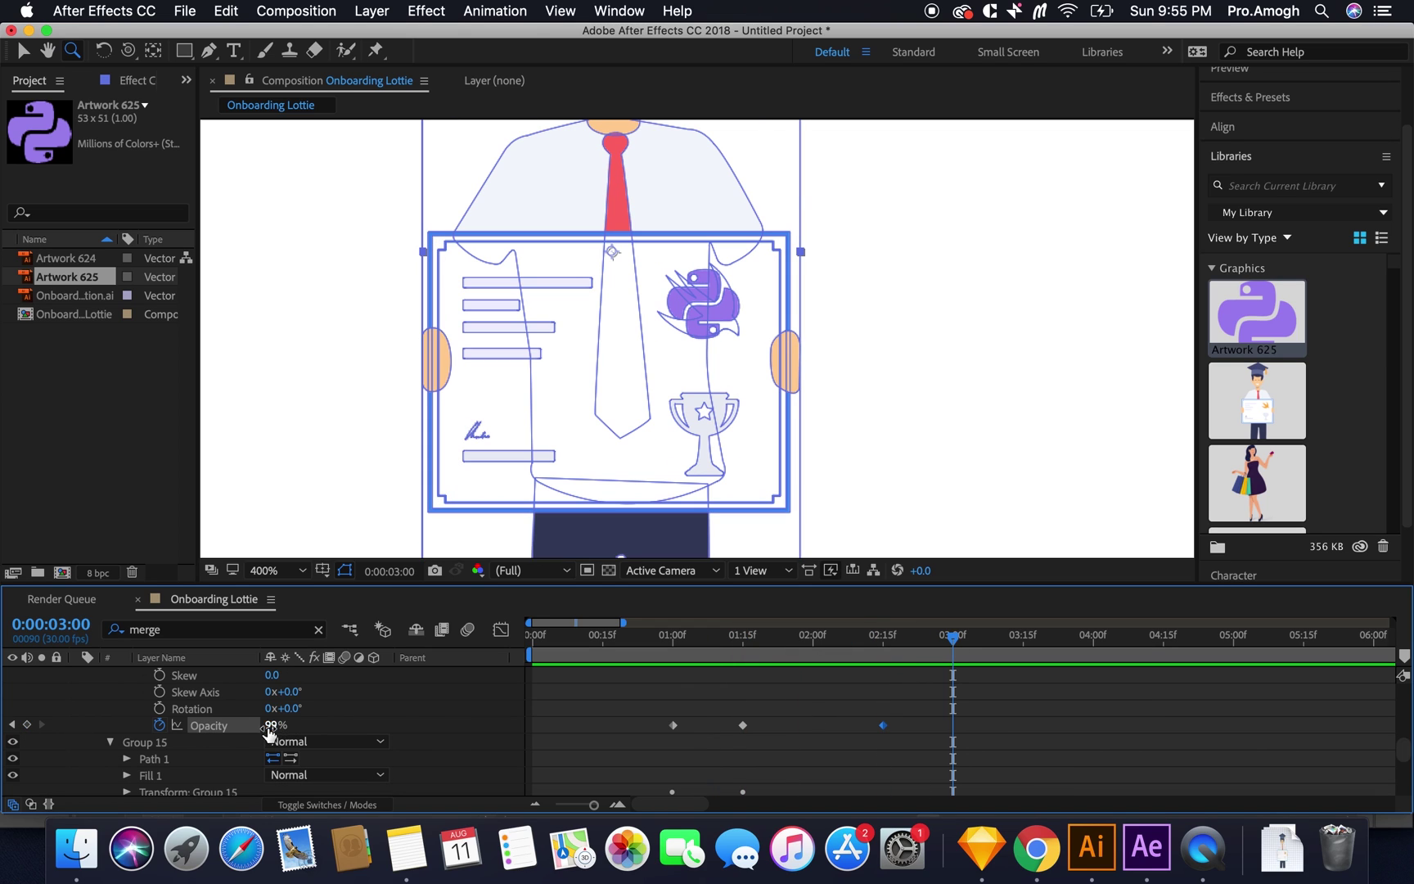
drag(270, 726, 187, 726)
drag(952, 643, 593, 693)
drag(276, 725, 343, 725)
click(885, 642)
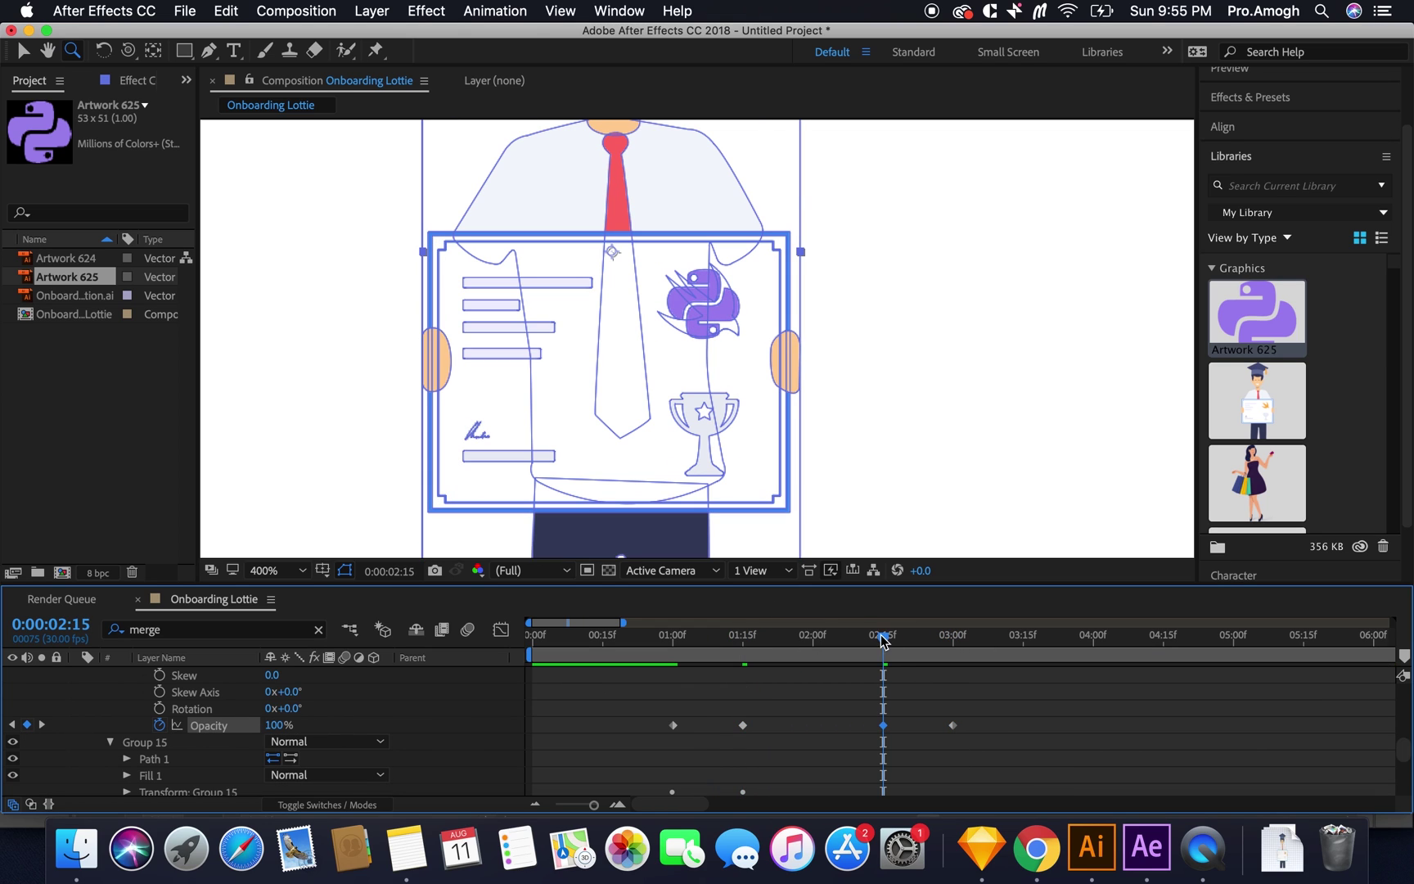
Step: Add Group 15 opacity keyframes holding 0% at 0:00:02:15 and rising to 100% at 0:00:03:00, and preview the fade
drag(883, 641, 953, 644)
click(127, 792)
scroll(129, 773, down, 5)
click(27, 724)
drag(274, 725, 430, 734)
key(space)
key(space)
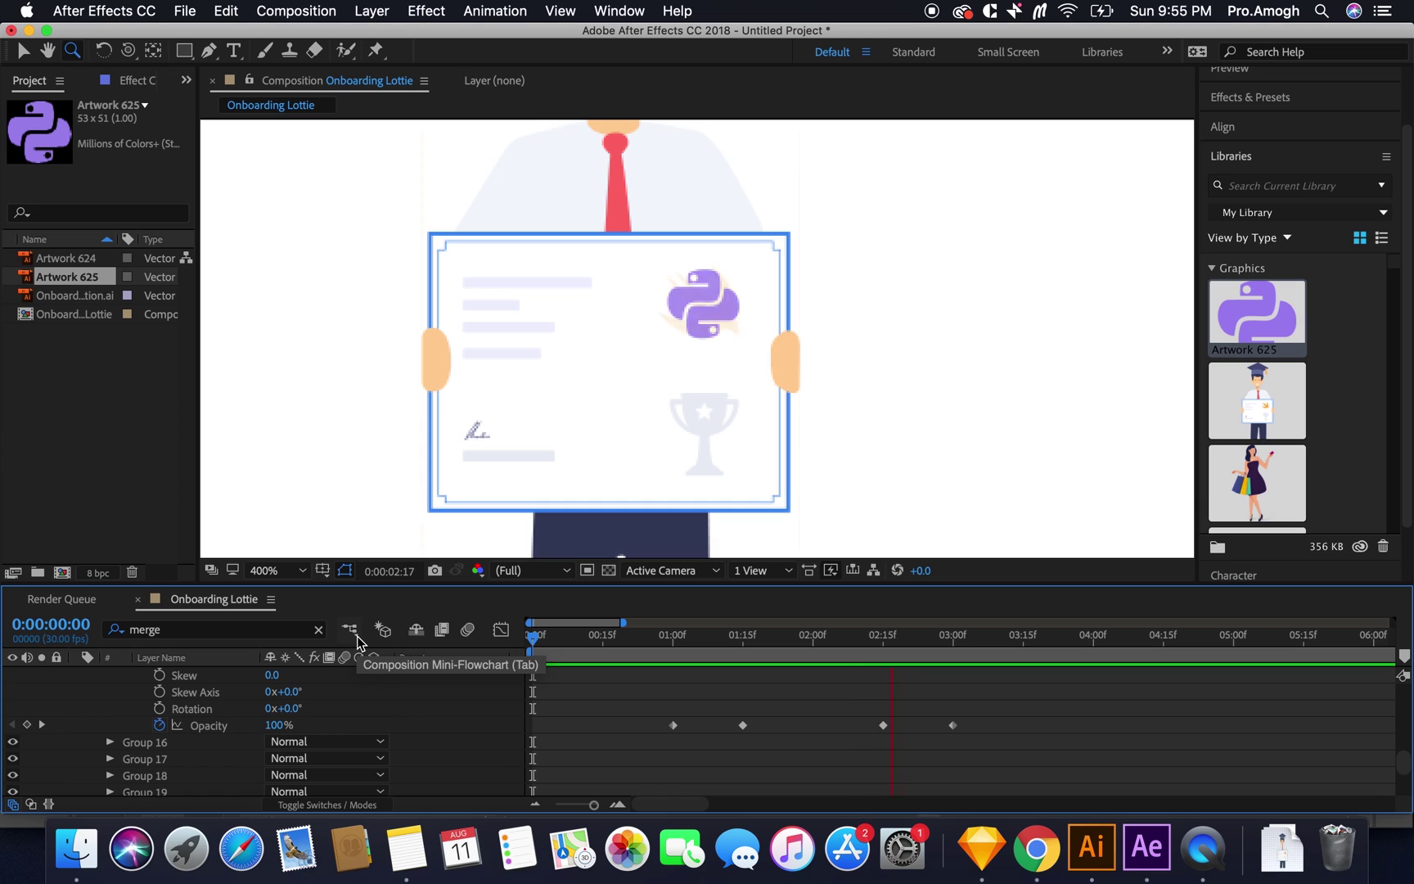
Step: End the work area at 0:00:03:00 and preview the looping logo crossfade
drag(945, 641, 953, 643)
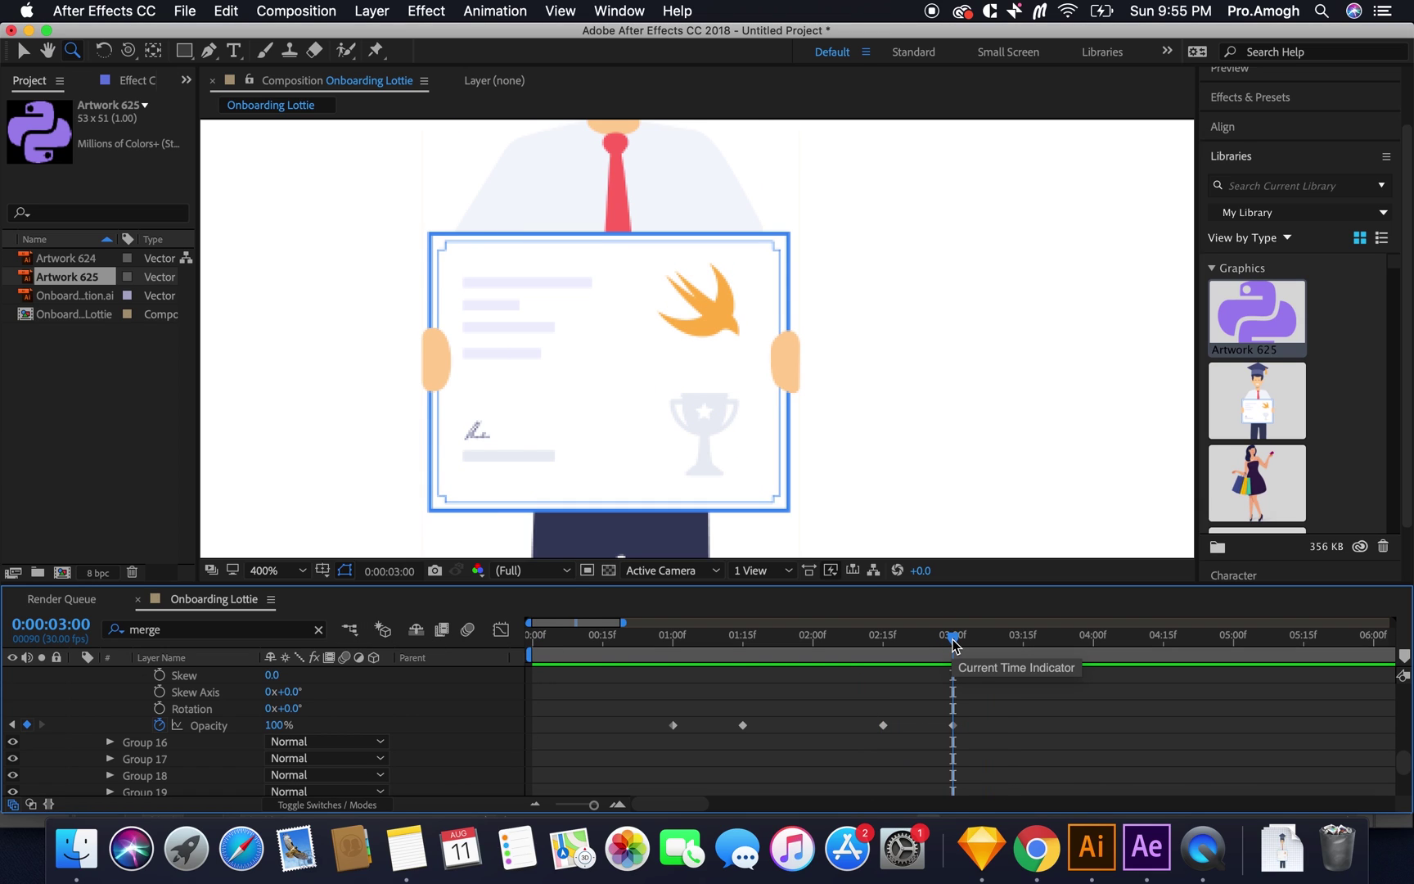
key(n)
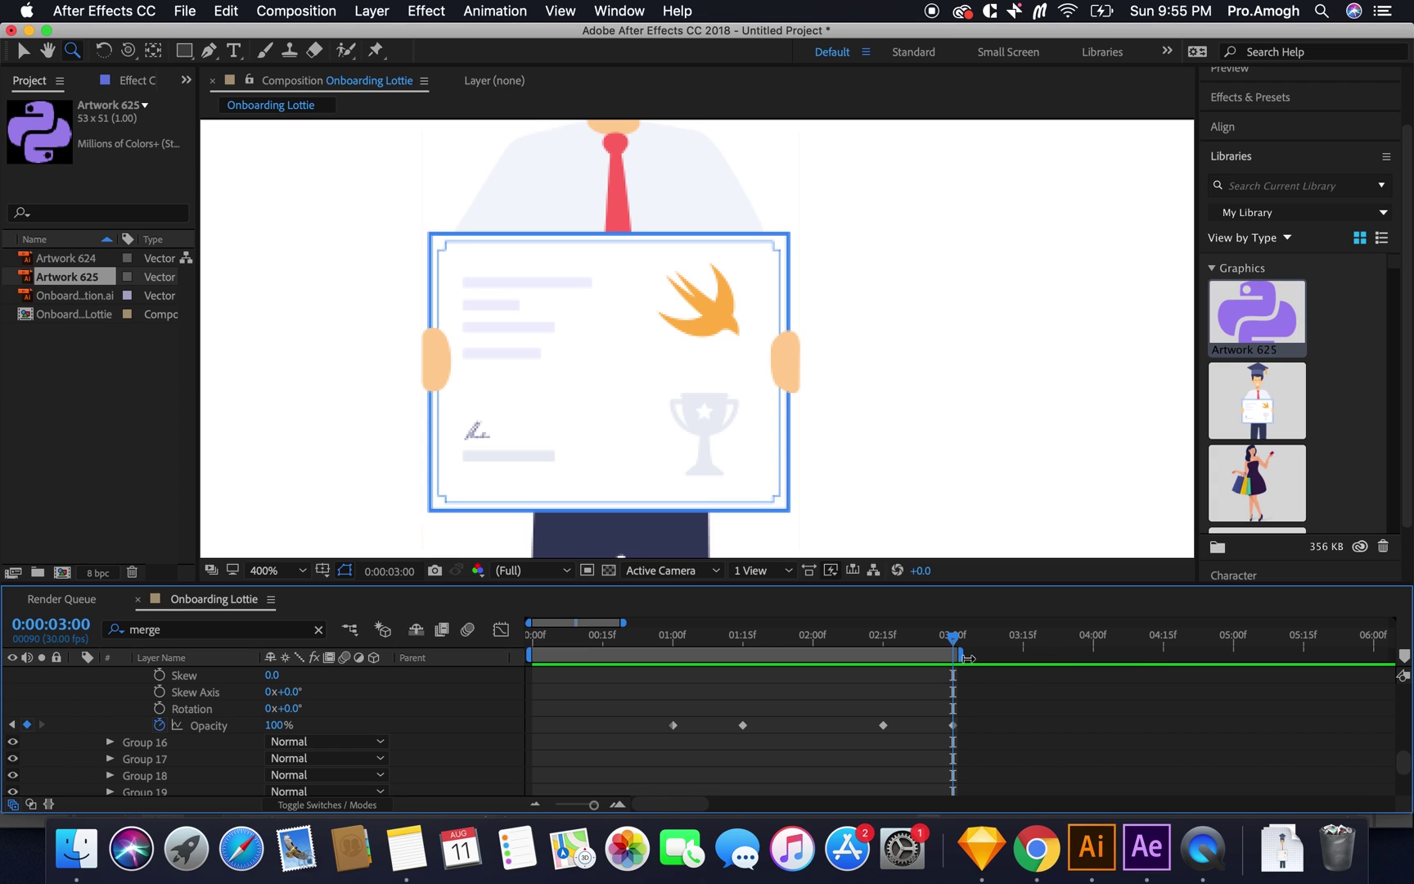
key(space)
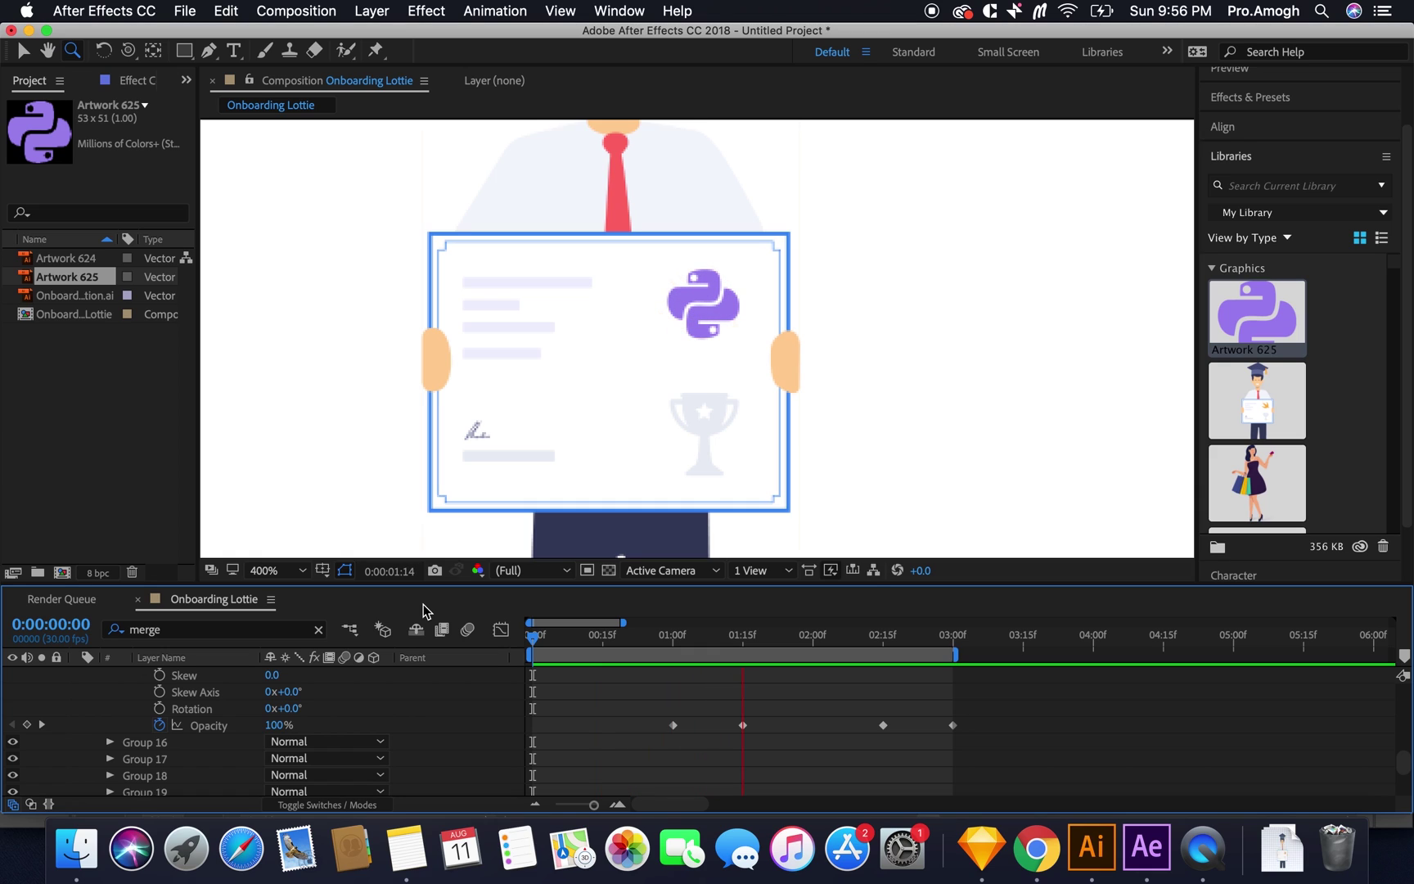
key(space)
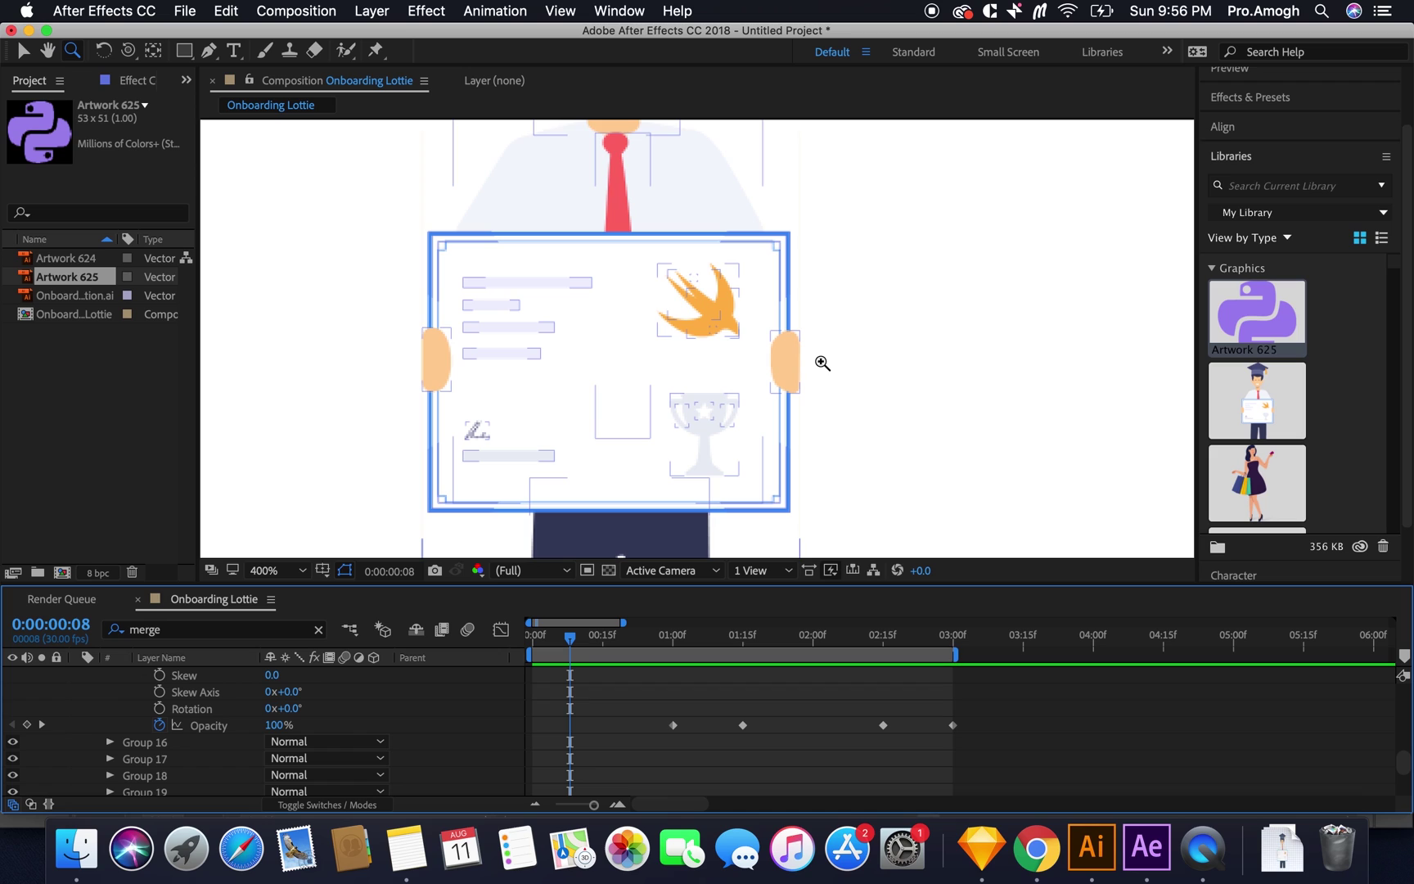
Step: Select the orange tassel hanging from the graduate's cap
alt+click(777, 373)
key(h)
drag(811, 321, 807, 376)
key(z)
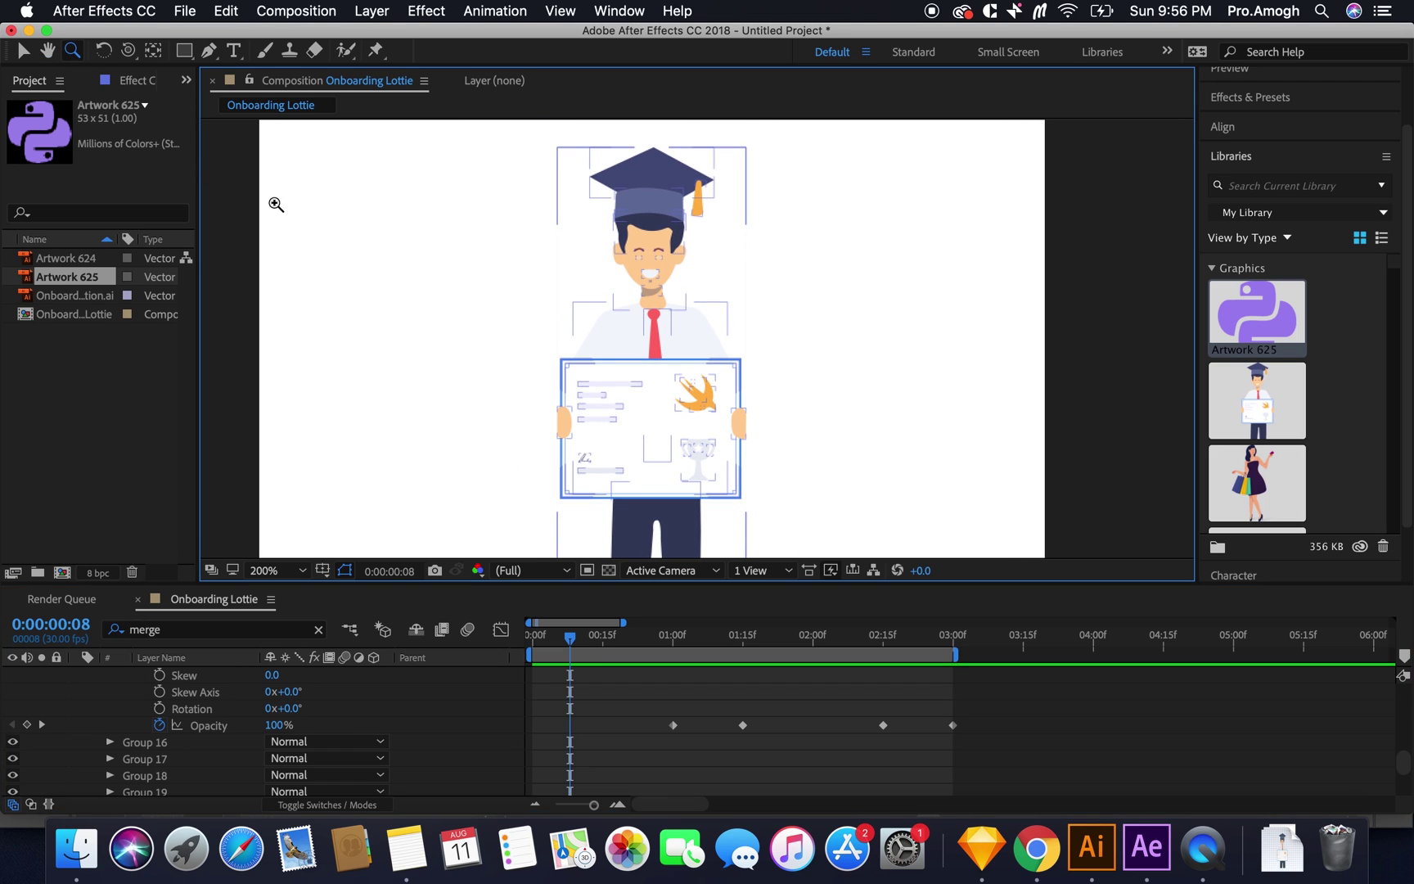
click(24, 53)
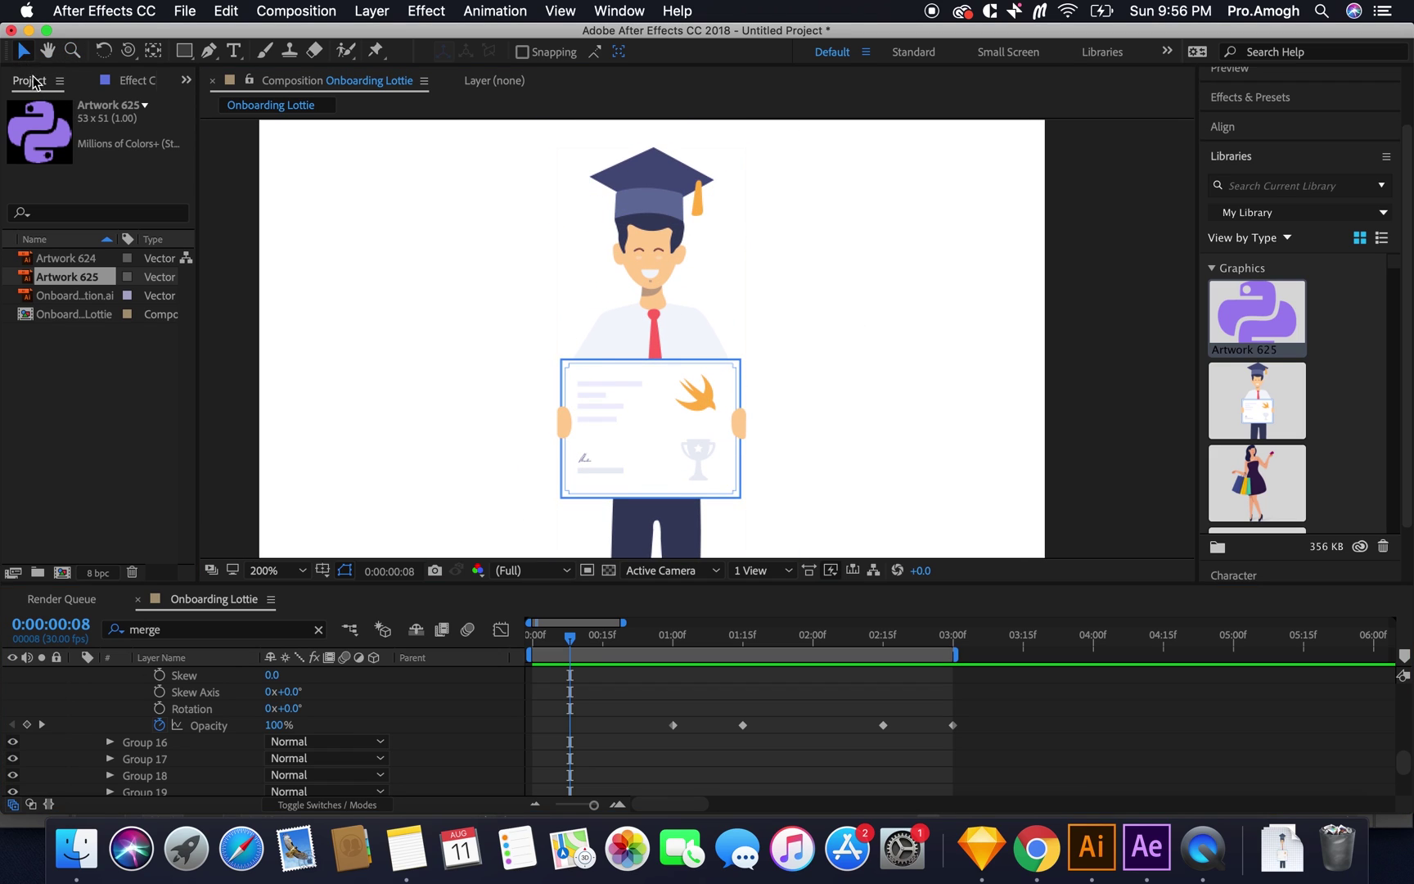
key(z)
click(705, 203)
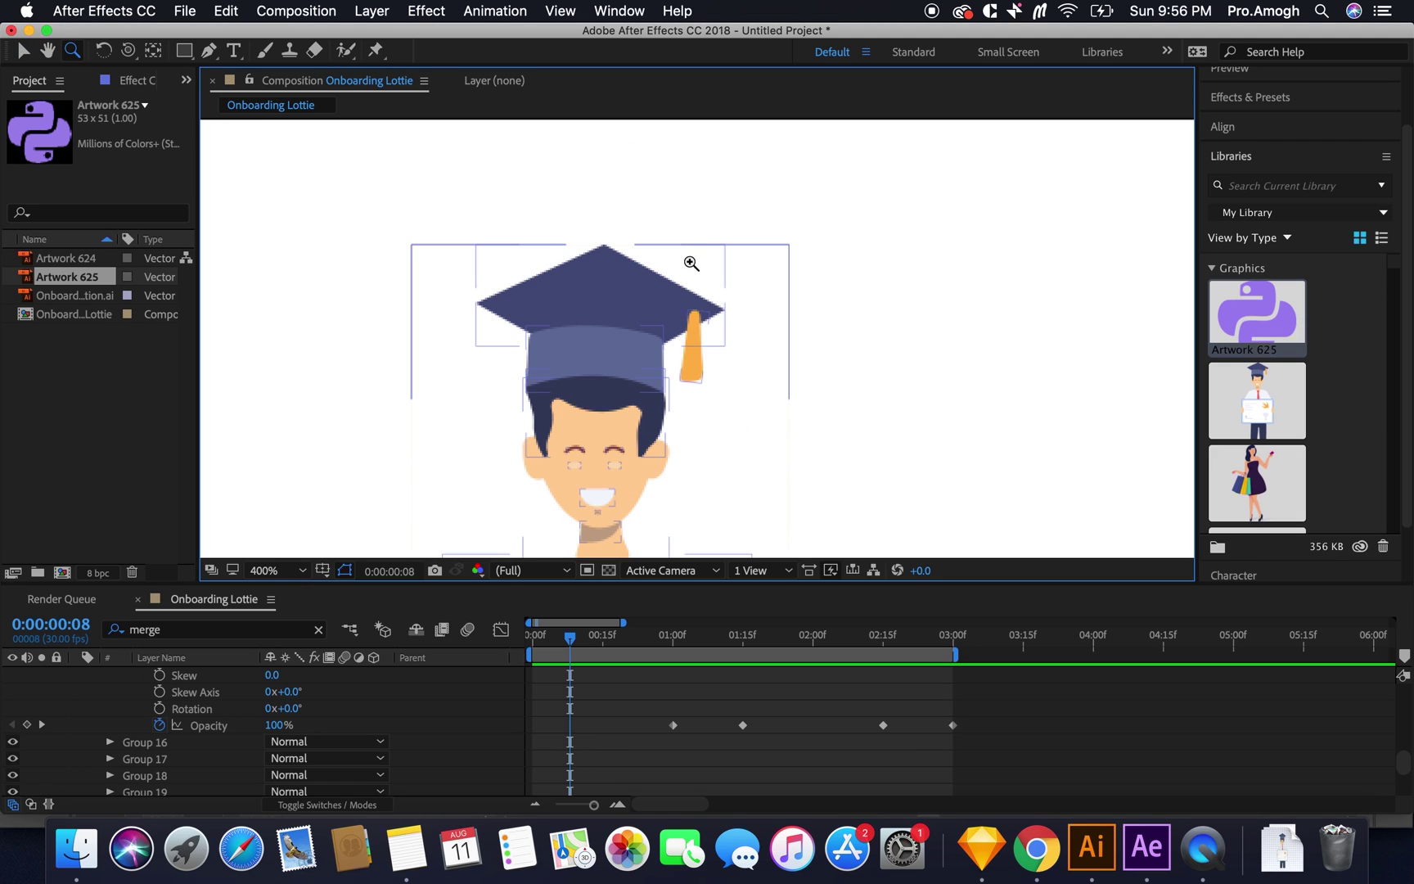
click(696, 374)
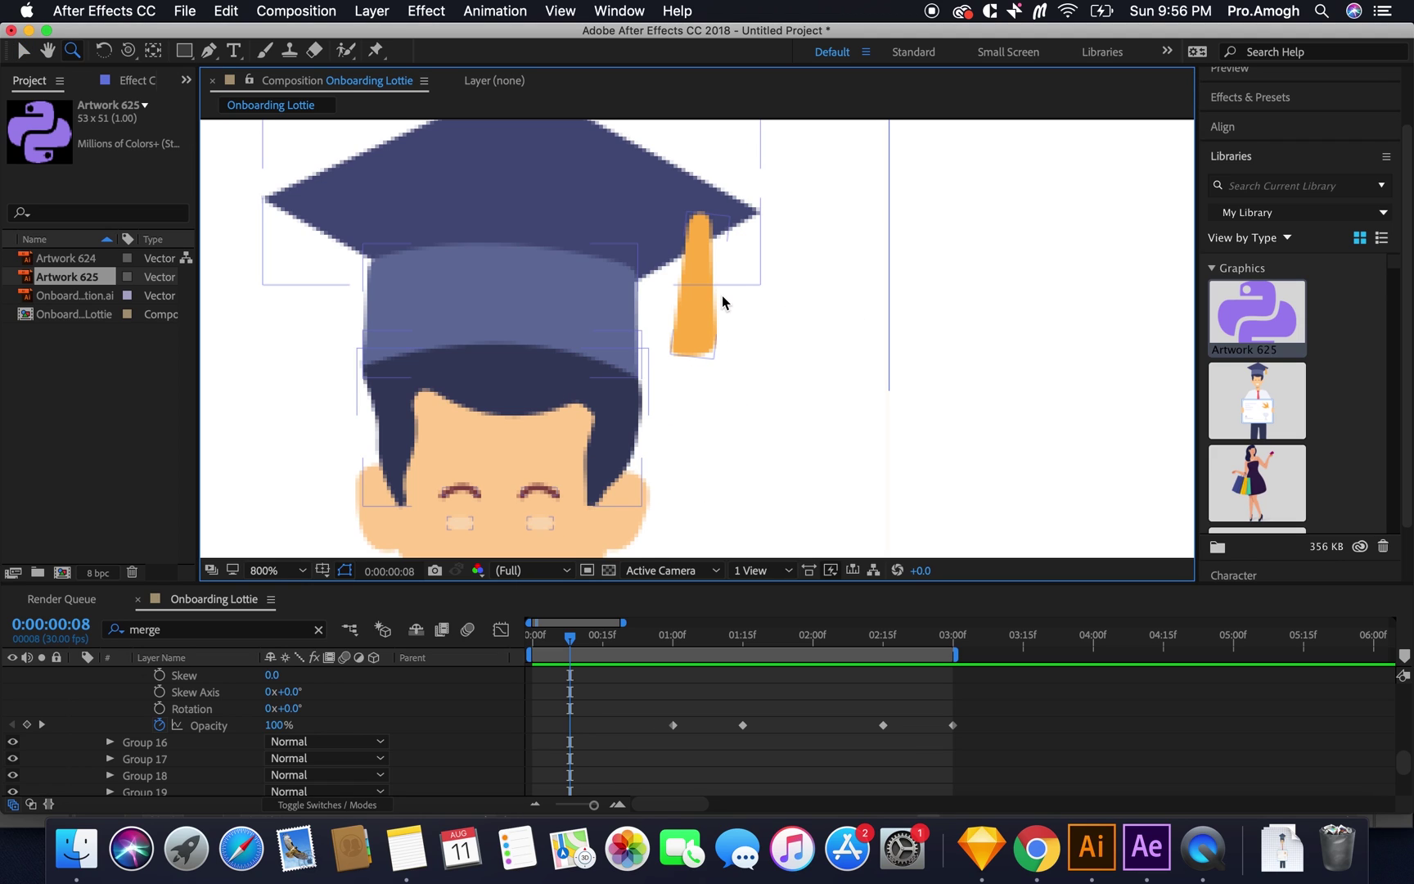
key(v)
click(695, 325)
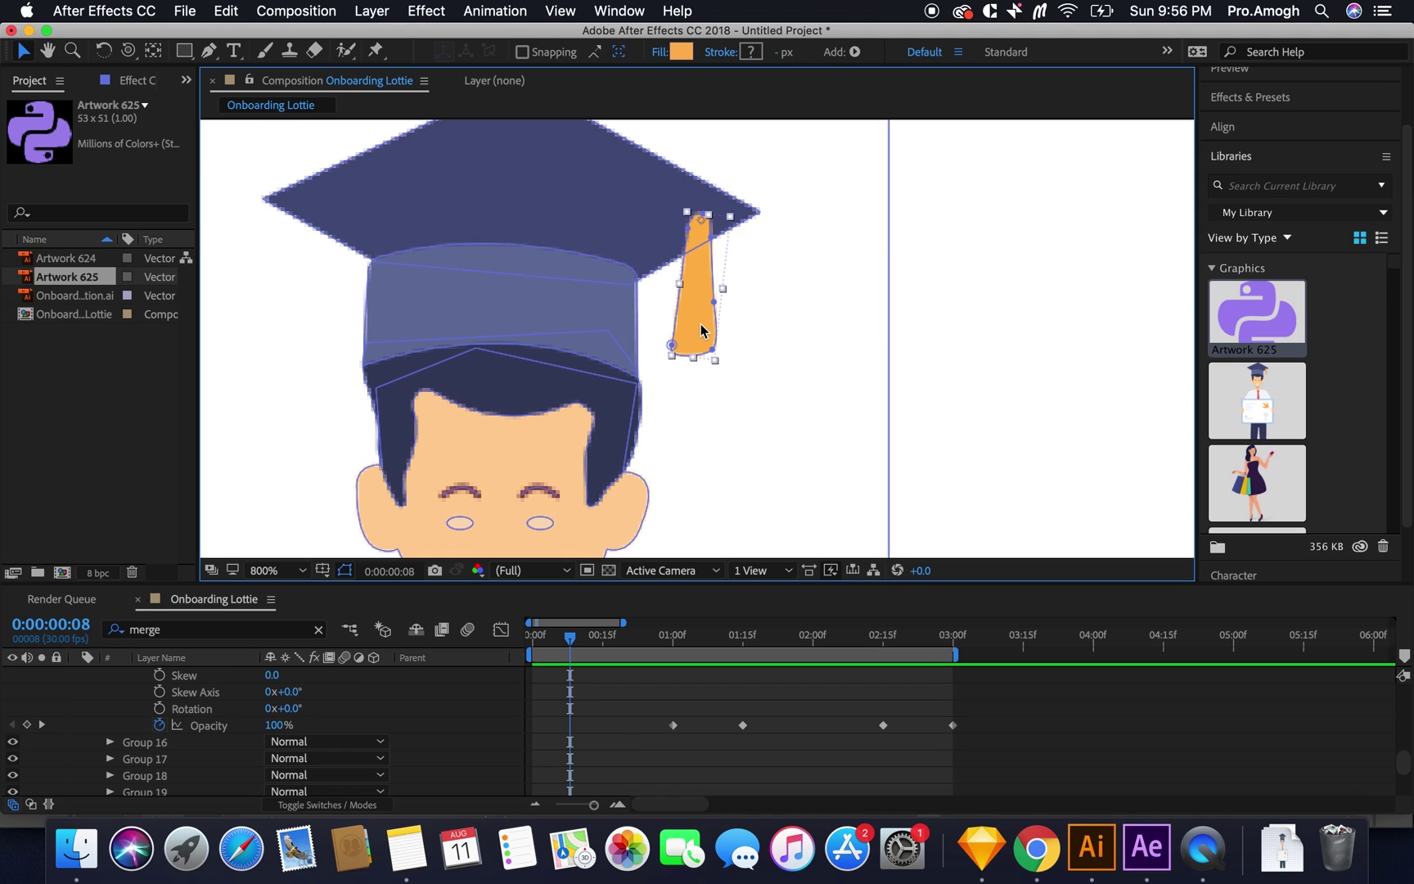
Step: Collapse the Python and Group 15 properties and expand Group 12's transform to reach its Rotation keyframes
scroll(183, 728, up, 3)
click(111, 710)
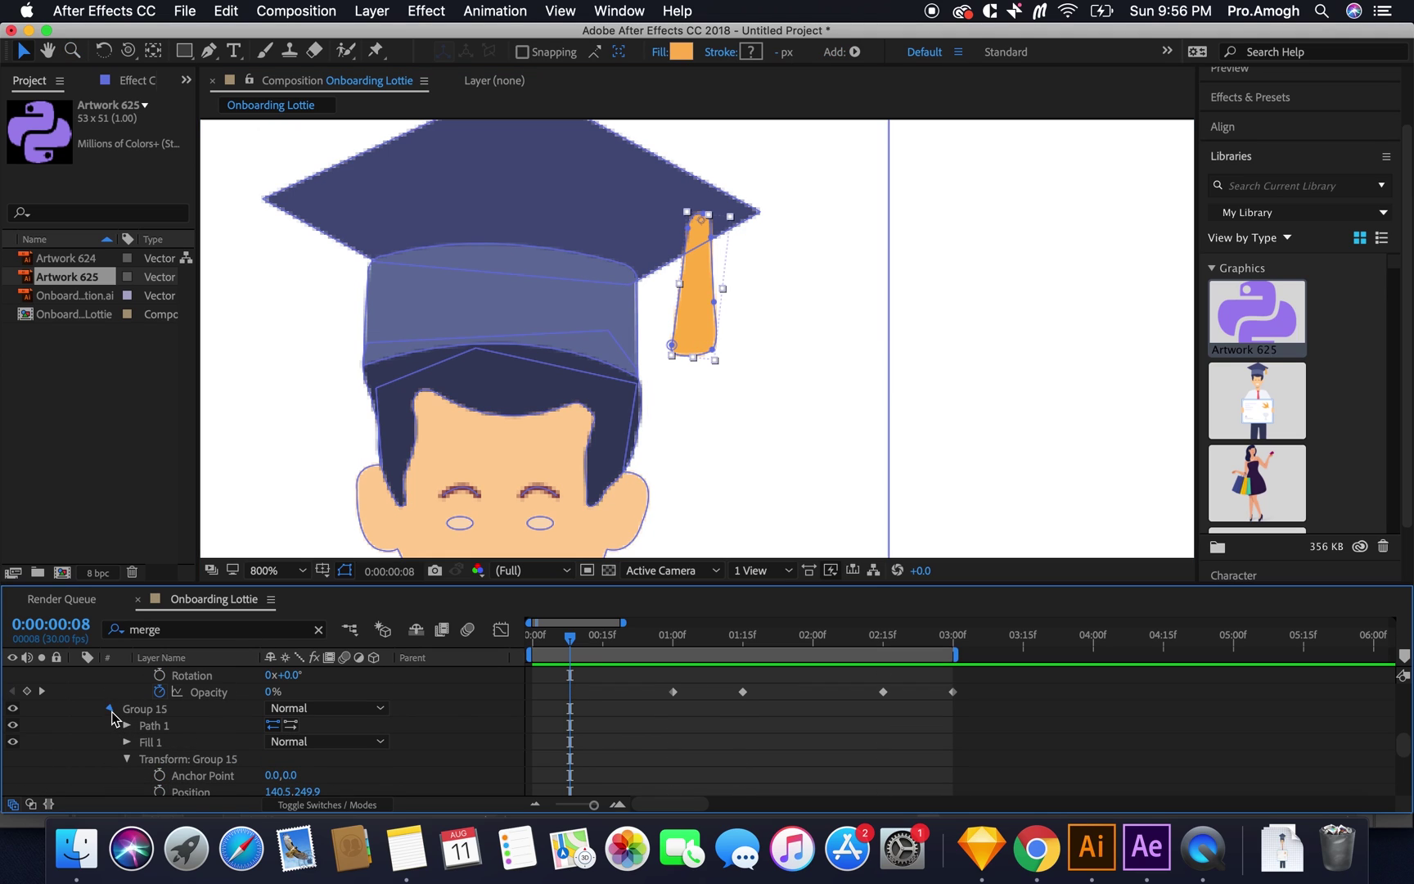
click(110, 711)
click(126, 692)
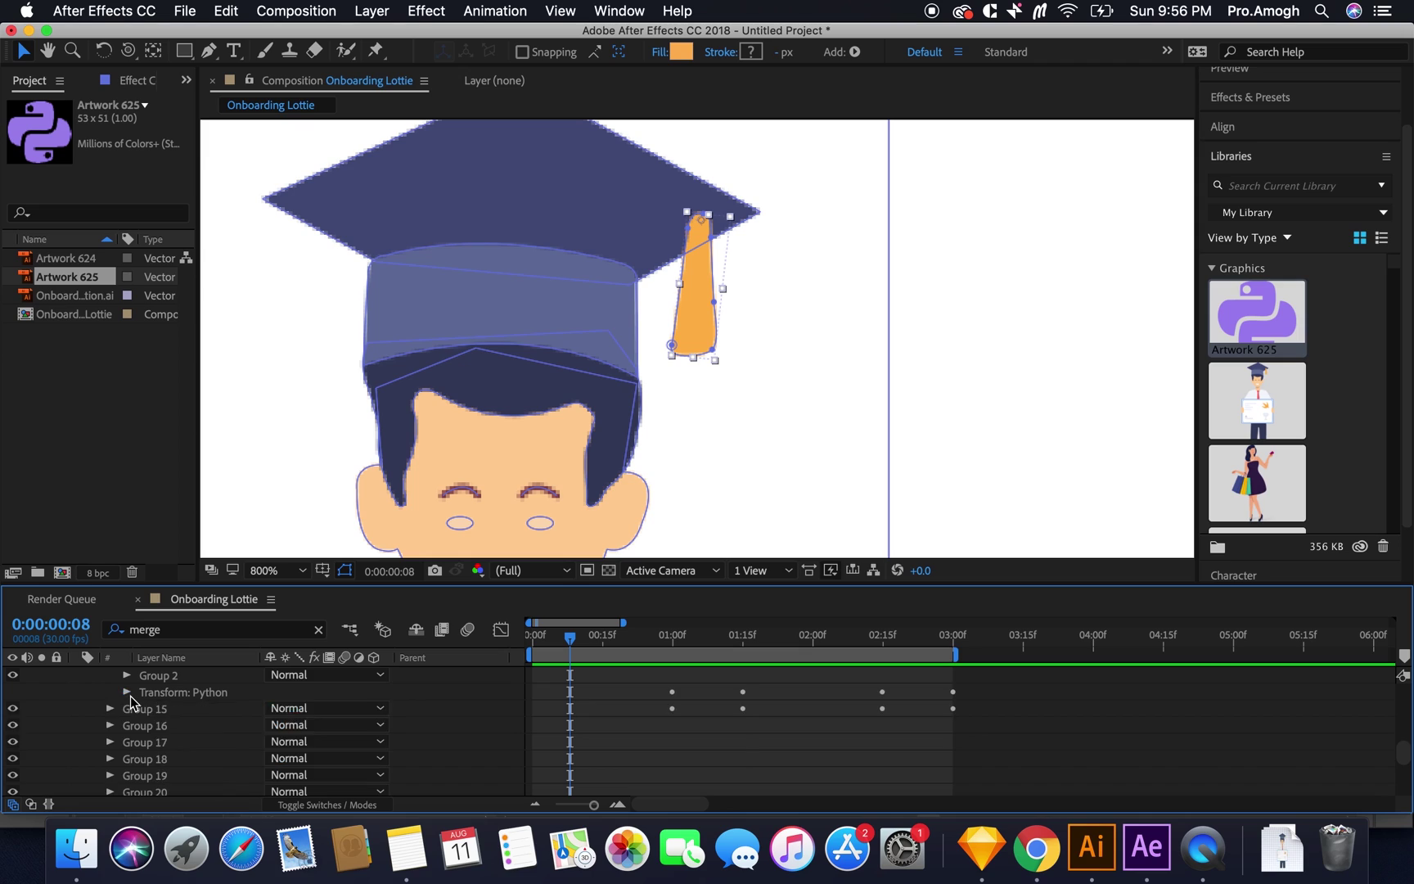
scroll(129, 700, up, 2)
click(111, 692)
scroll(144, 737, down, 5)
scroll(145, 743, up, 5)
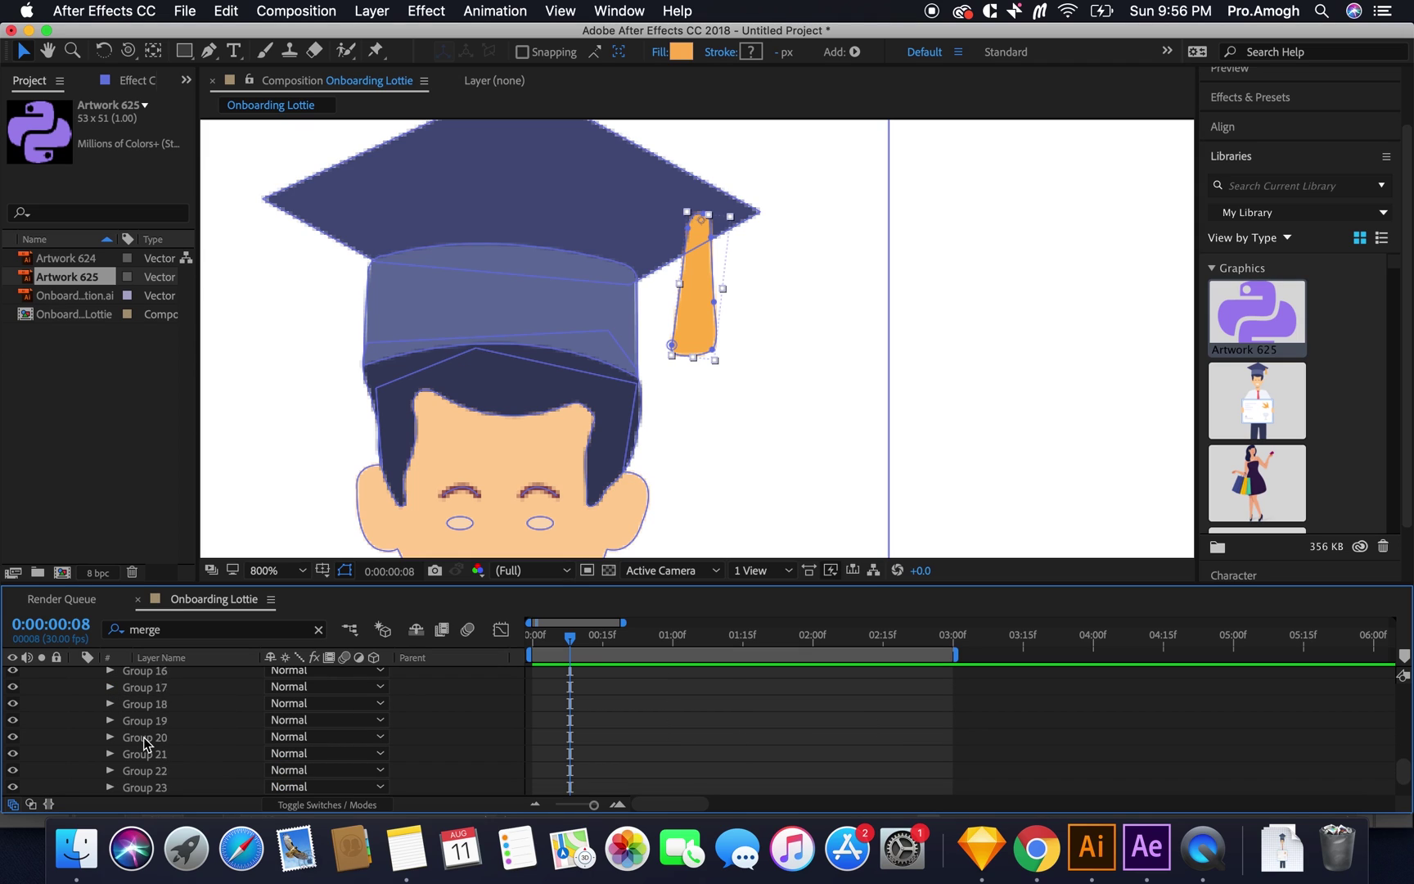
click(111, 705)
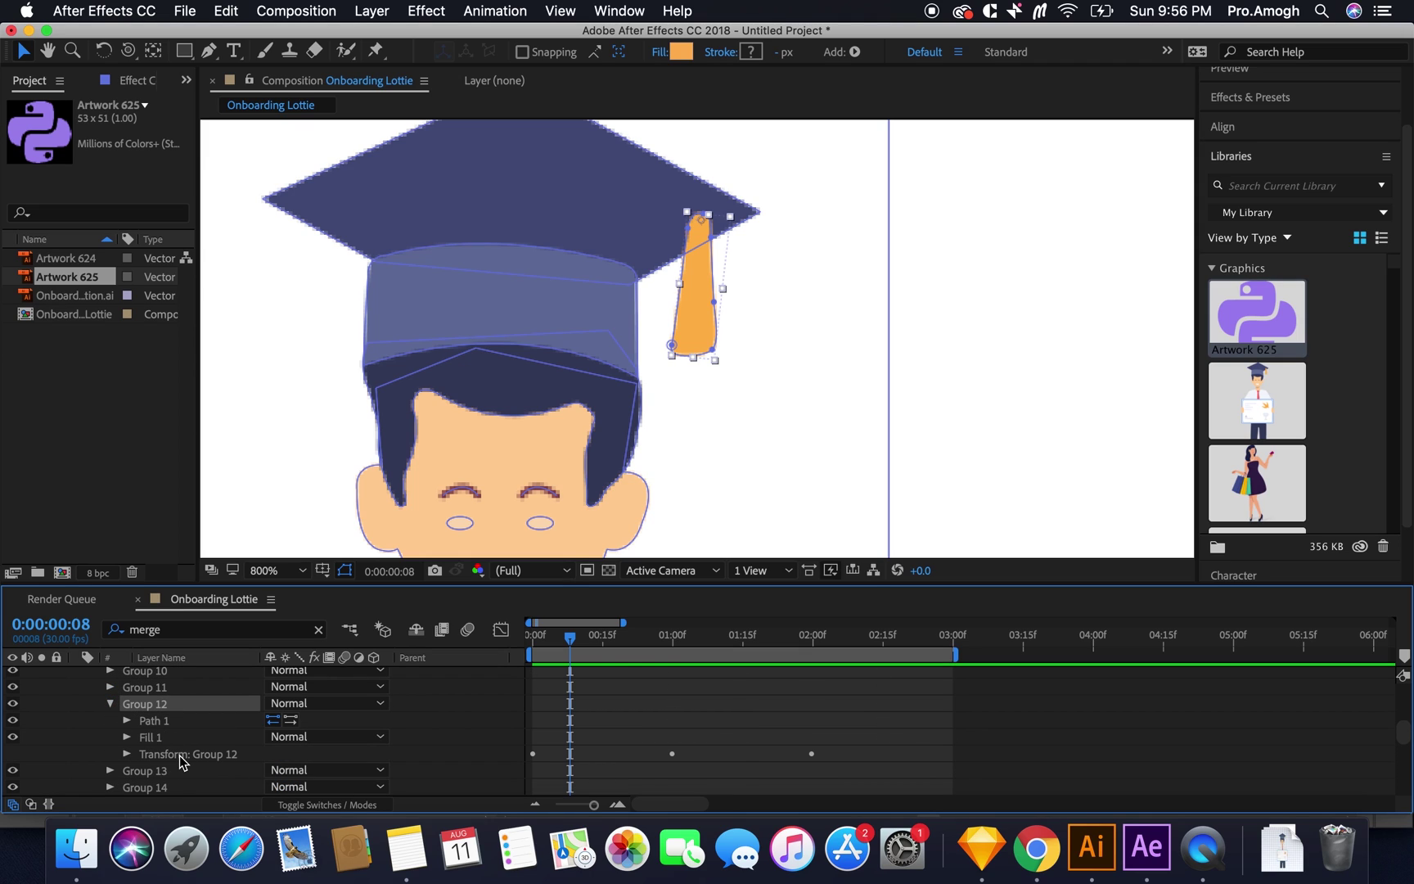
click(128, 753)
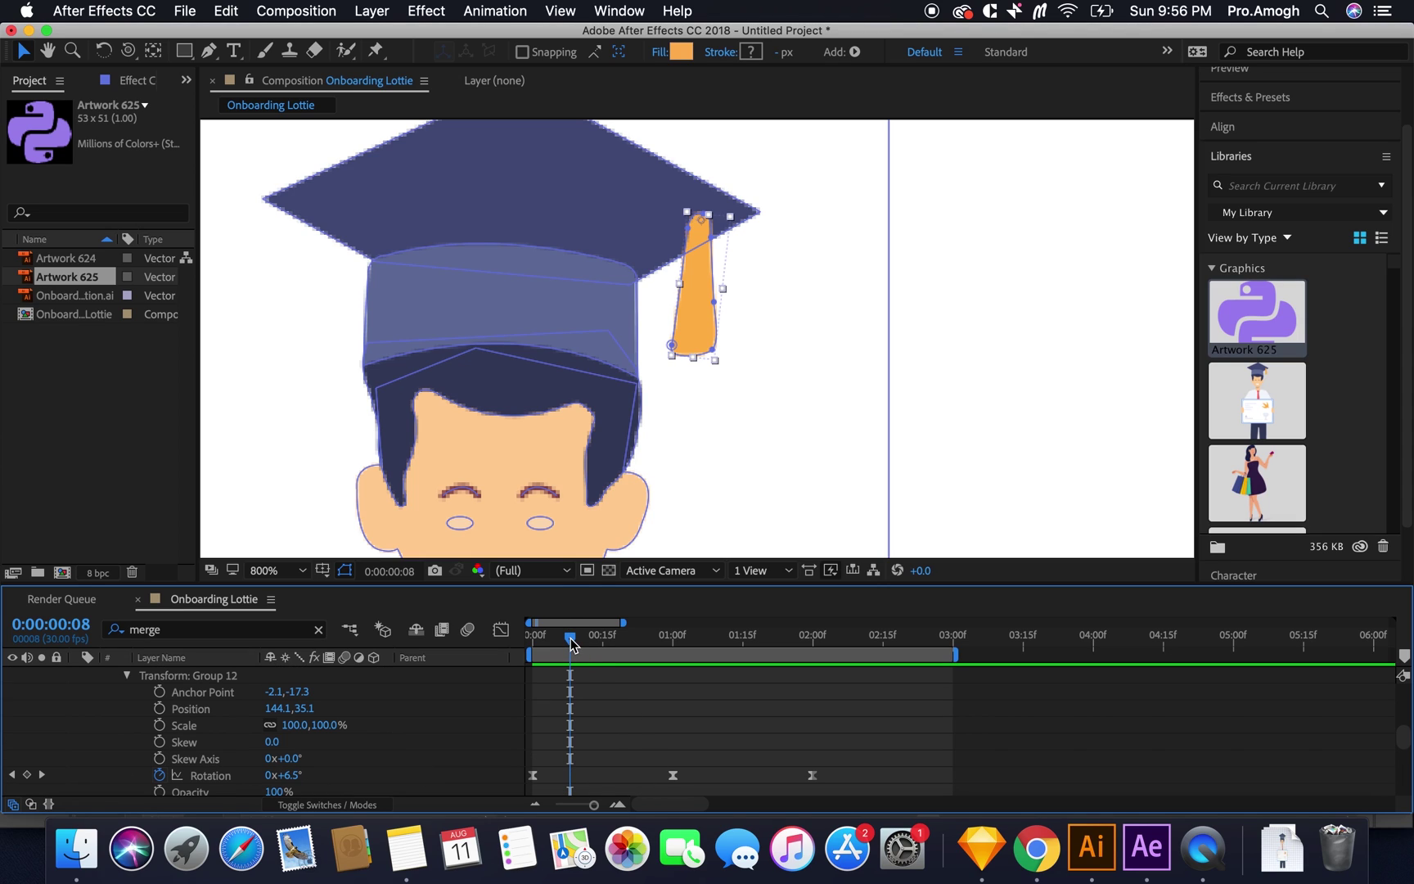
Step: Copy Group 12's first Rotation keyframe to 0:00:03:00 and preview the tassel swing
drag(570, 644, 949, 733)
click(533, 774)
key(super+c)
key(super+v)
key(space)
drag(914, 644, 817, 642)
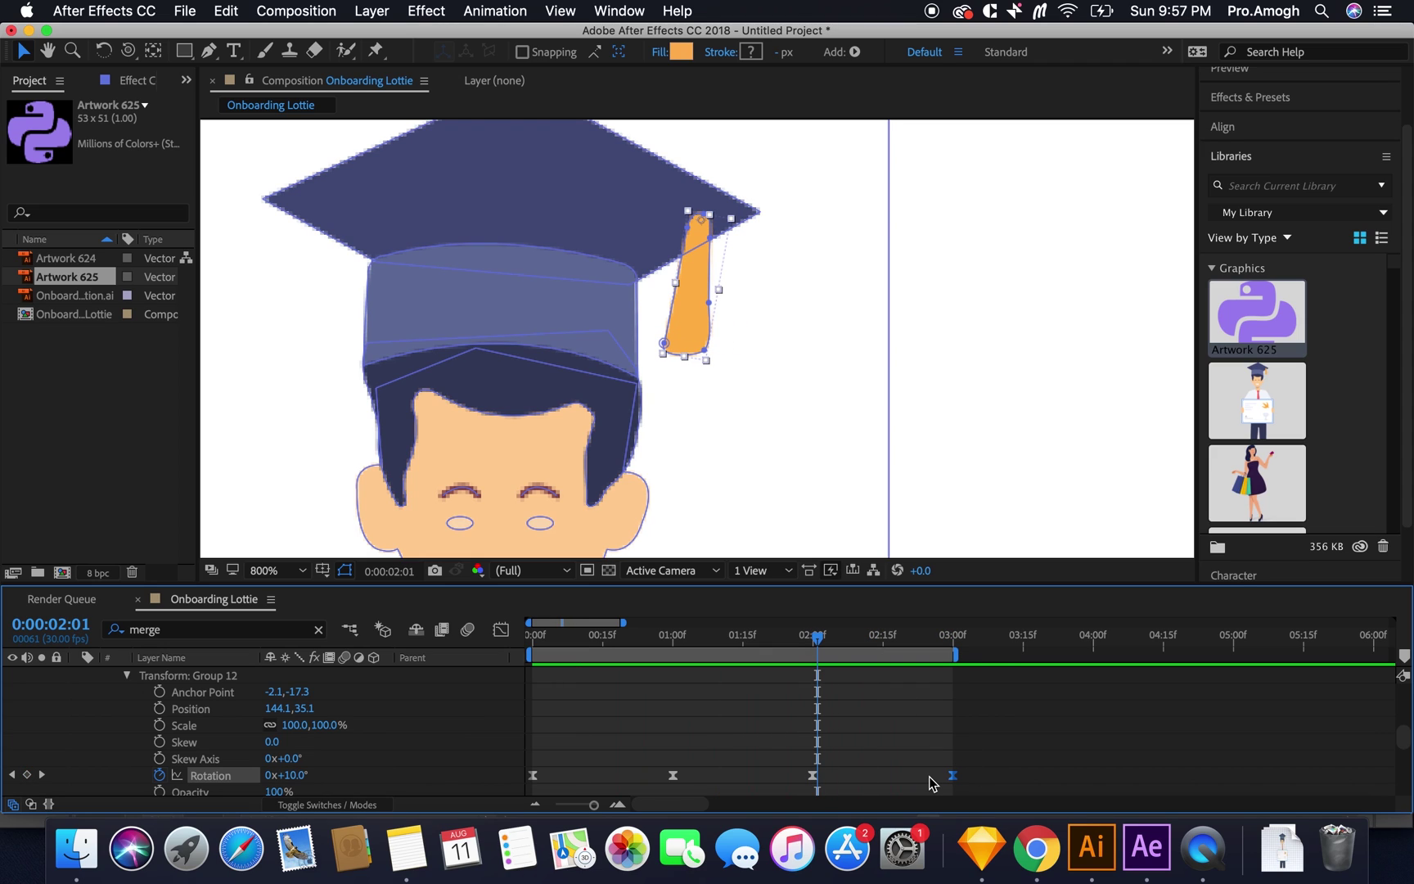
Step: Replace Group 12's Rotation keyframe at 0:00:03:00 with a -10.0° one and preview the swing
drag(816, 681, 954, 730)
key(super+v)
drag(769, 634, 953, 679)
key(space)
click(1007, 782)
drag(1003, 779, 528, 754)
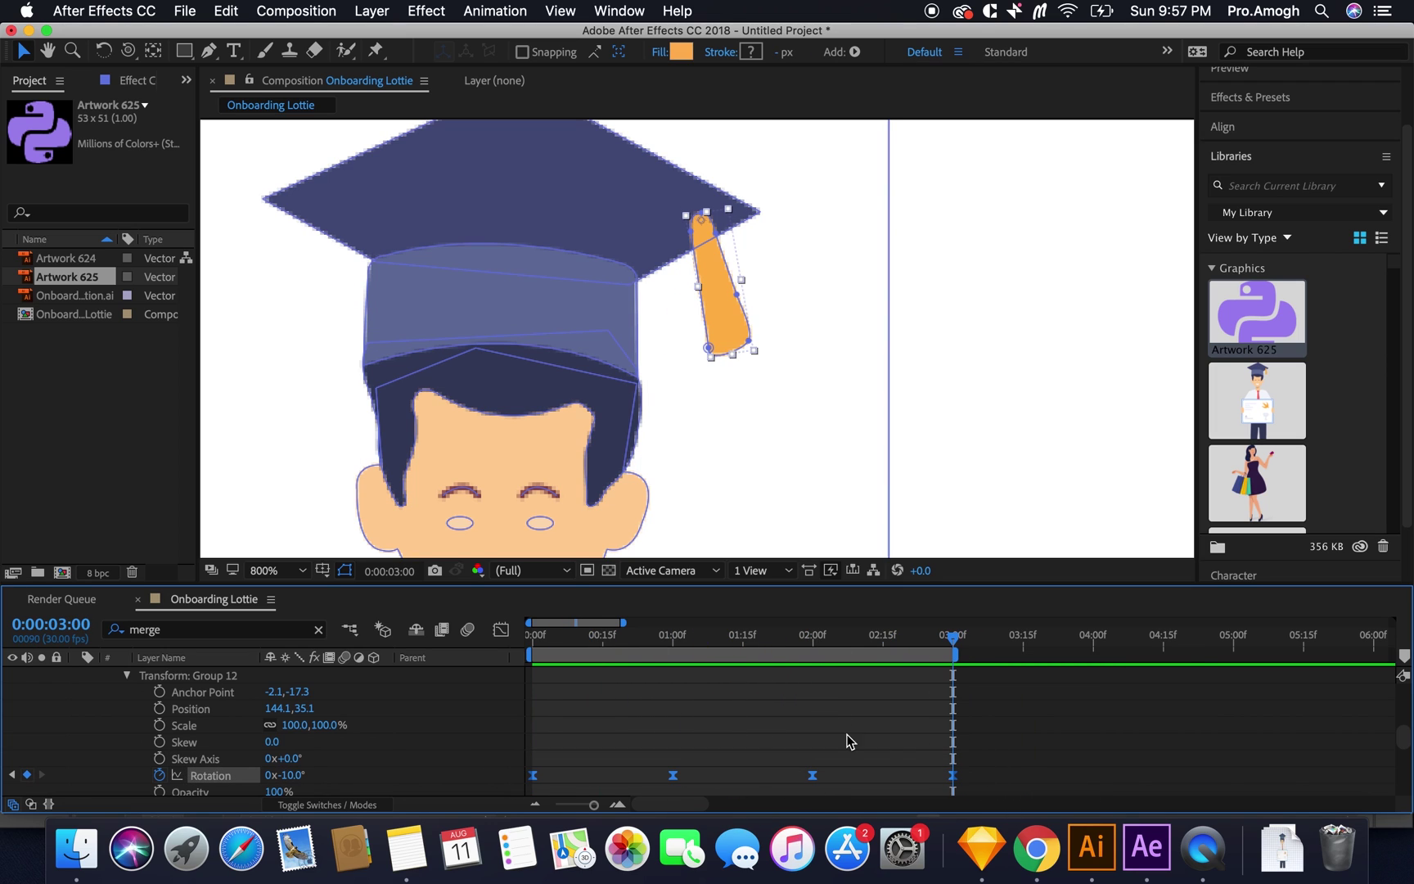
click(978, 784)
Step: Add a +10.0° Rotation keyframe at 0:00:04:00 for Group 12, and compress all its Rotation keyframes proportionally to end at 0:00:03:00
drag(952, 639, 1093, 679)
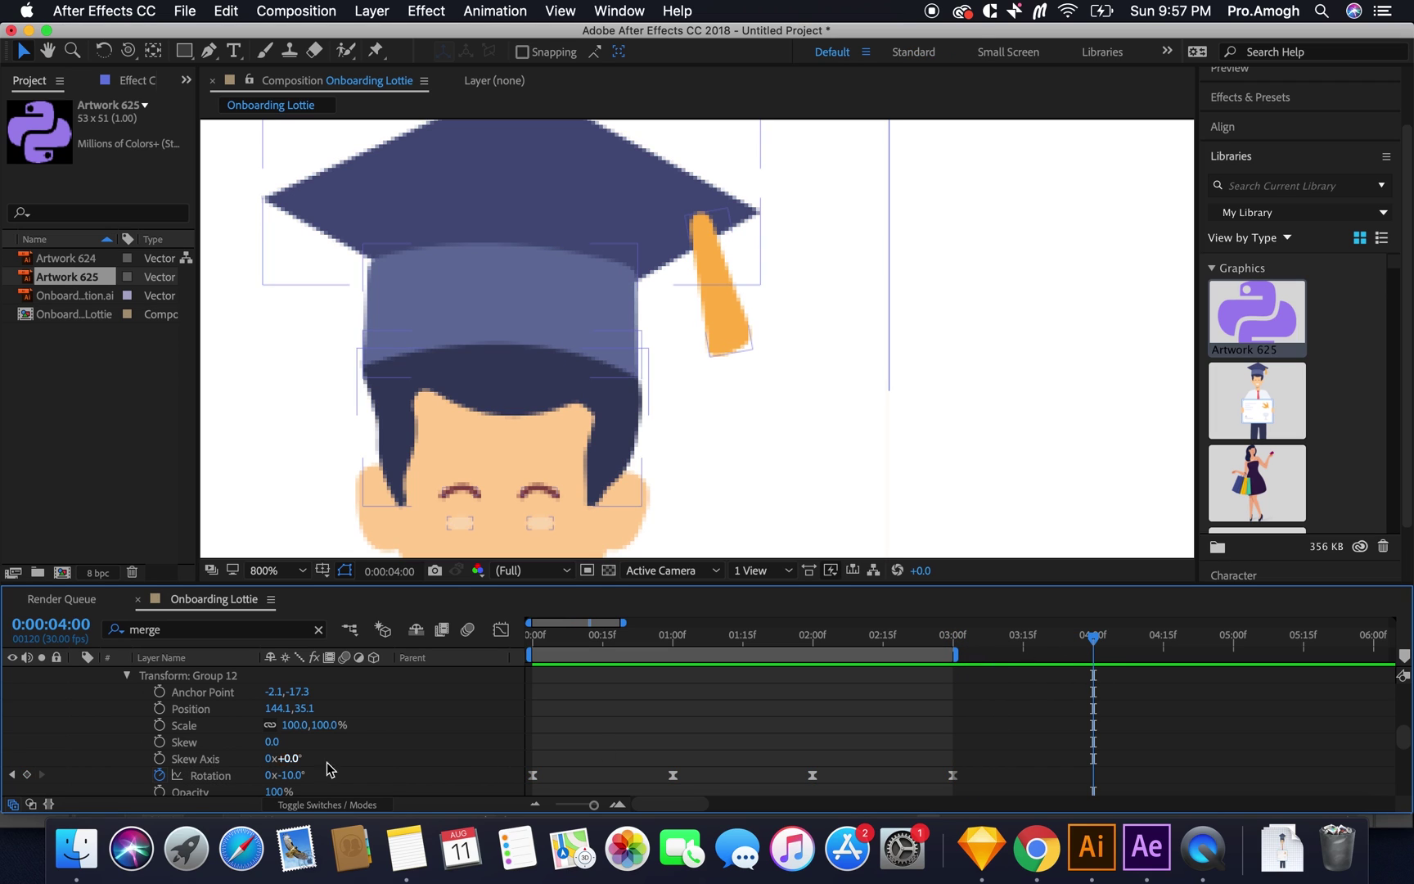
drag(291, 775, 307, 774)
click(1120, 777)
click(210, 775)
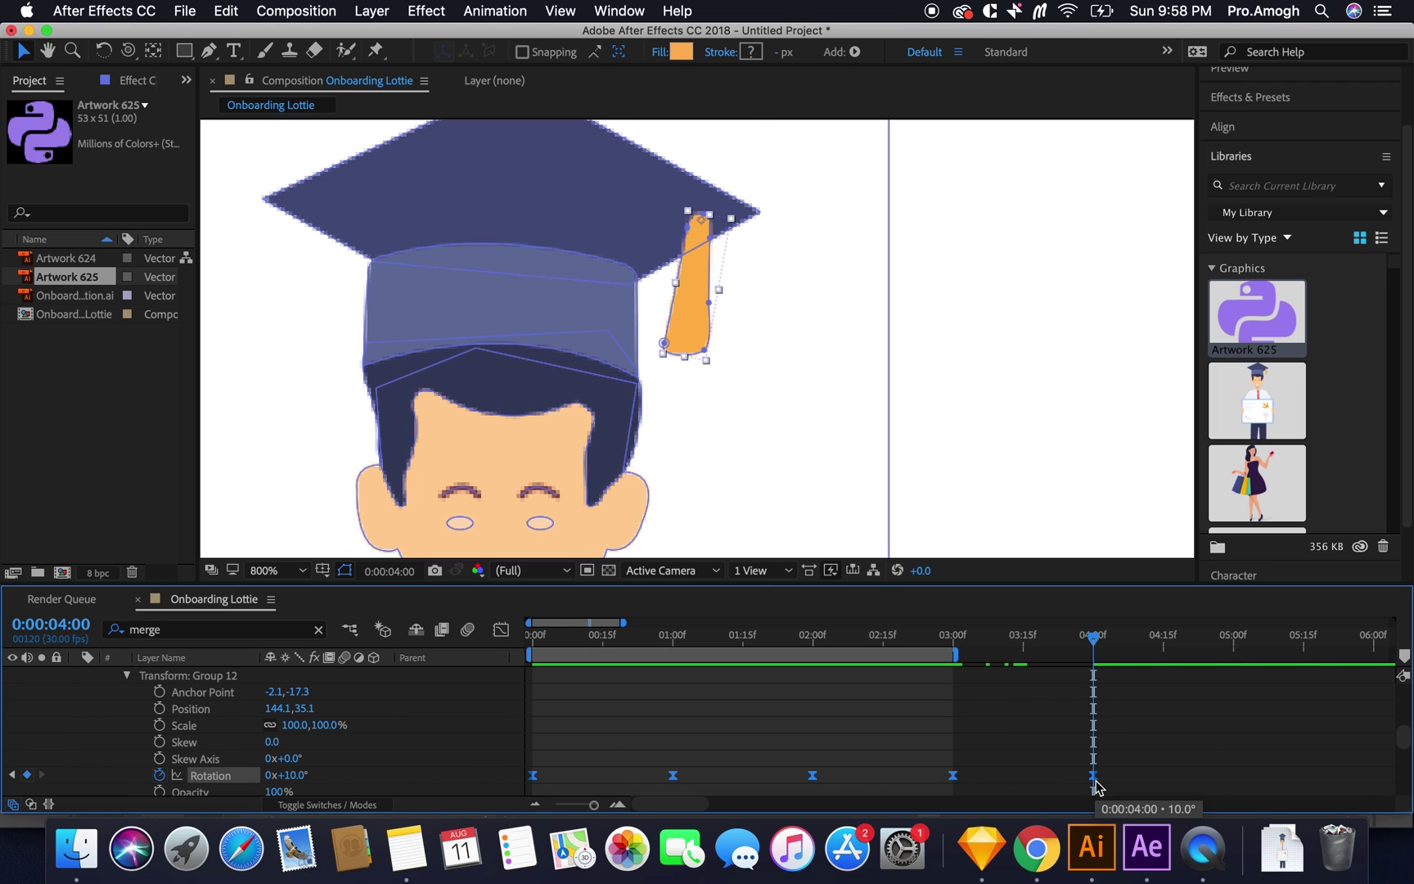
drag(1093, 775, 952, 775)
key(Home)
key(space)
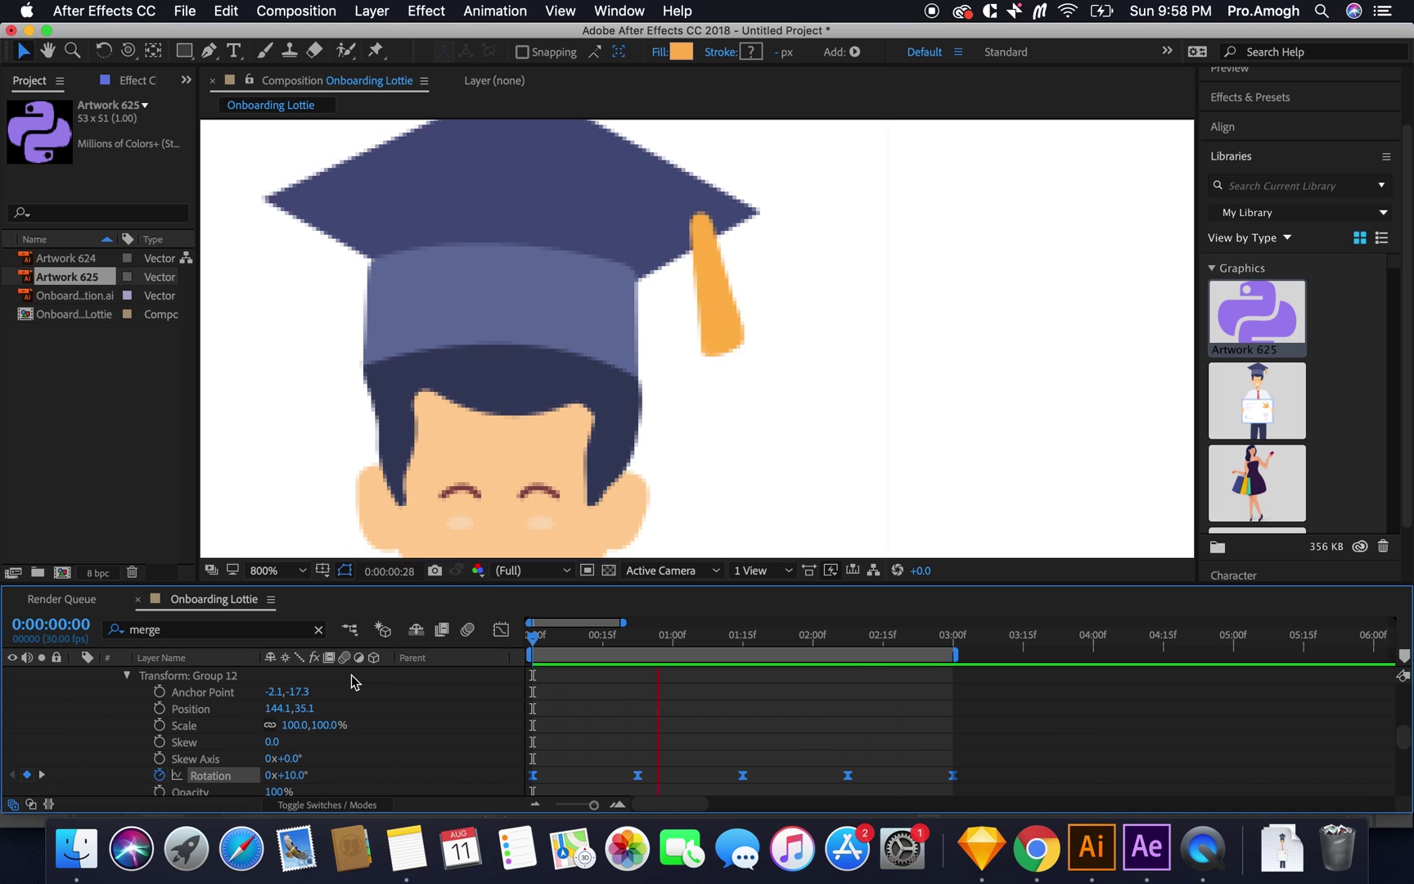
key(space)
Step: Collapse the illustration layer and preview the combined tassel swing and logo crossfade from the start
scroll(579, 369, down, 2)
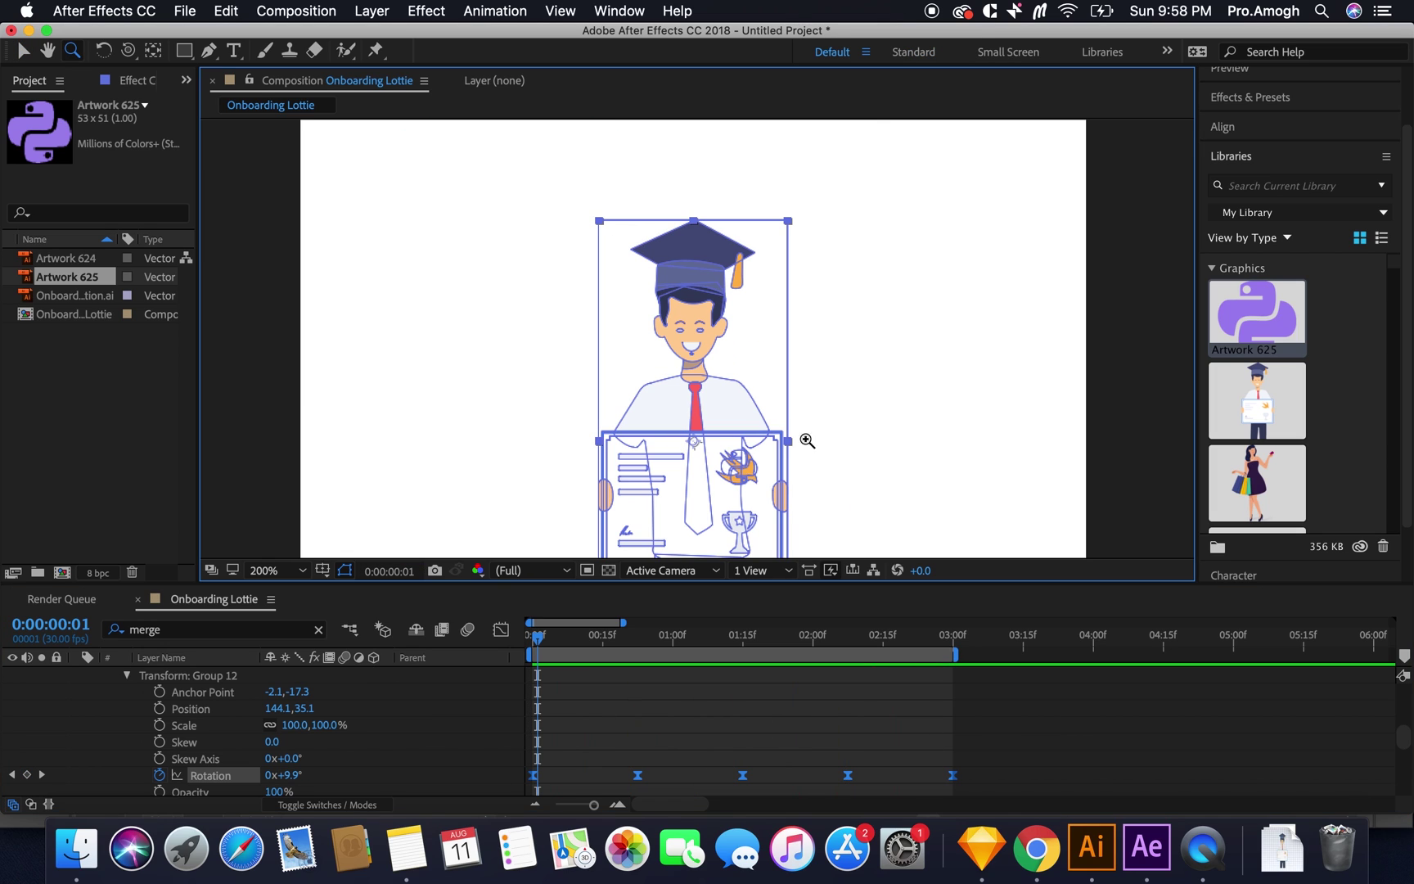
scroll(199, 695, up, 10)
click(76, 674)
click(188, 728)
drag(863, 523, 923, 422)
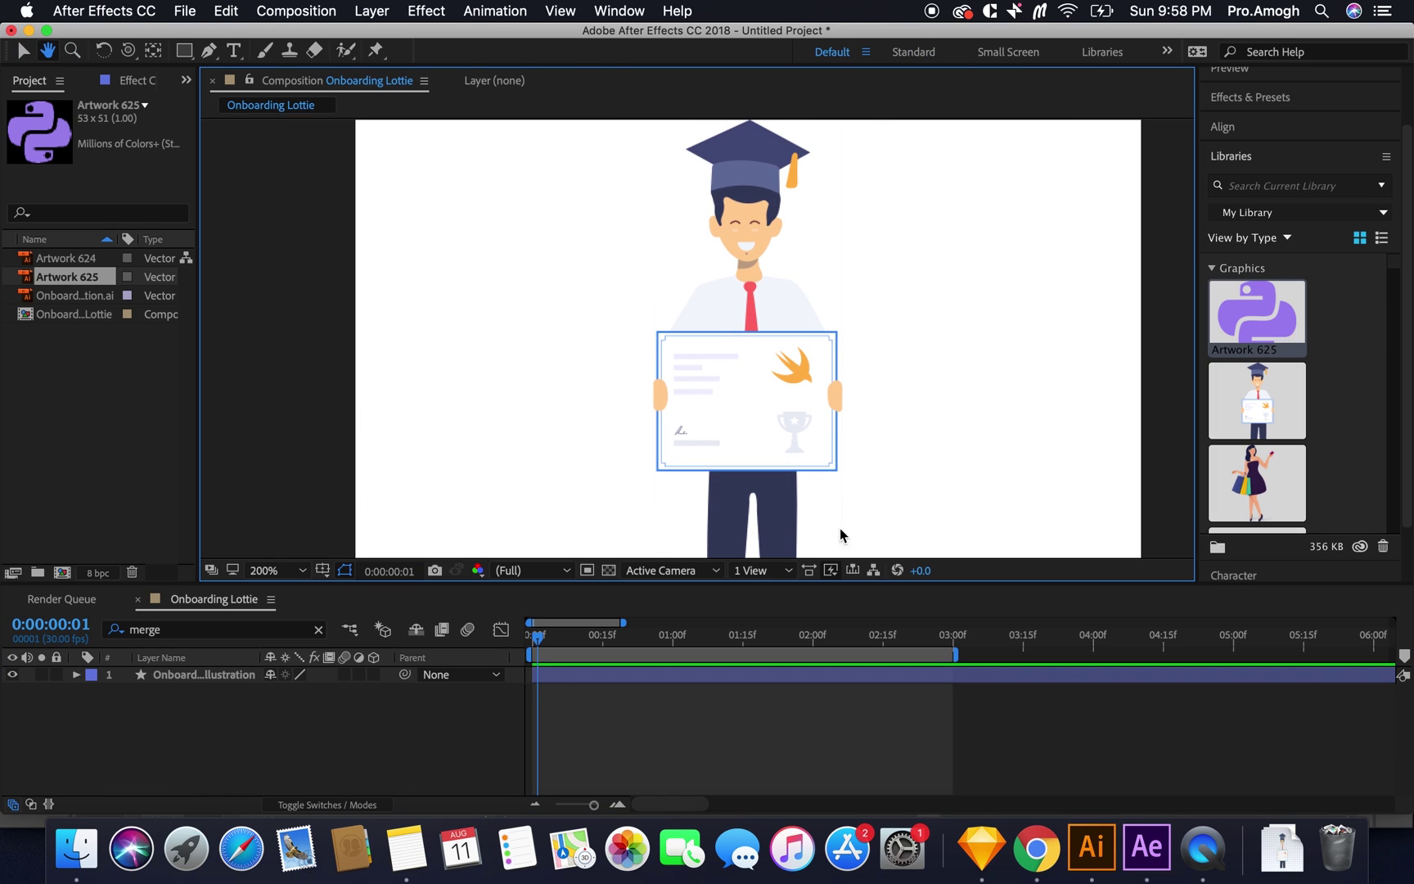
drag(549, 633, 512, 633)
key(space)
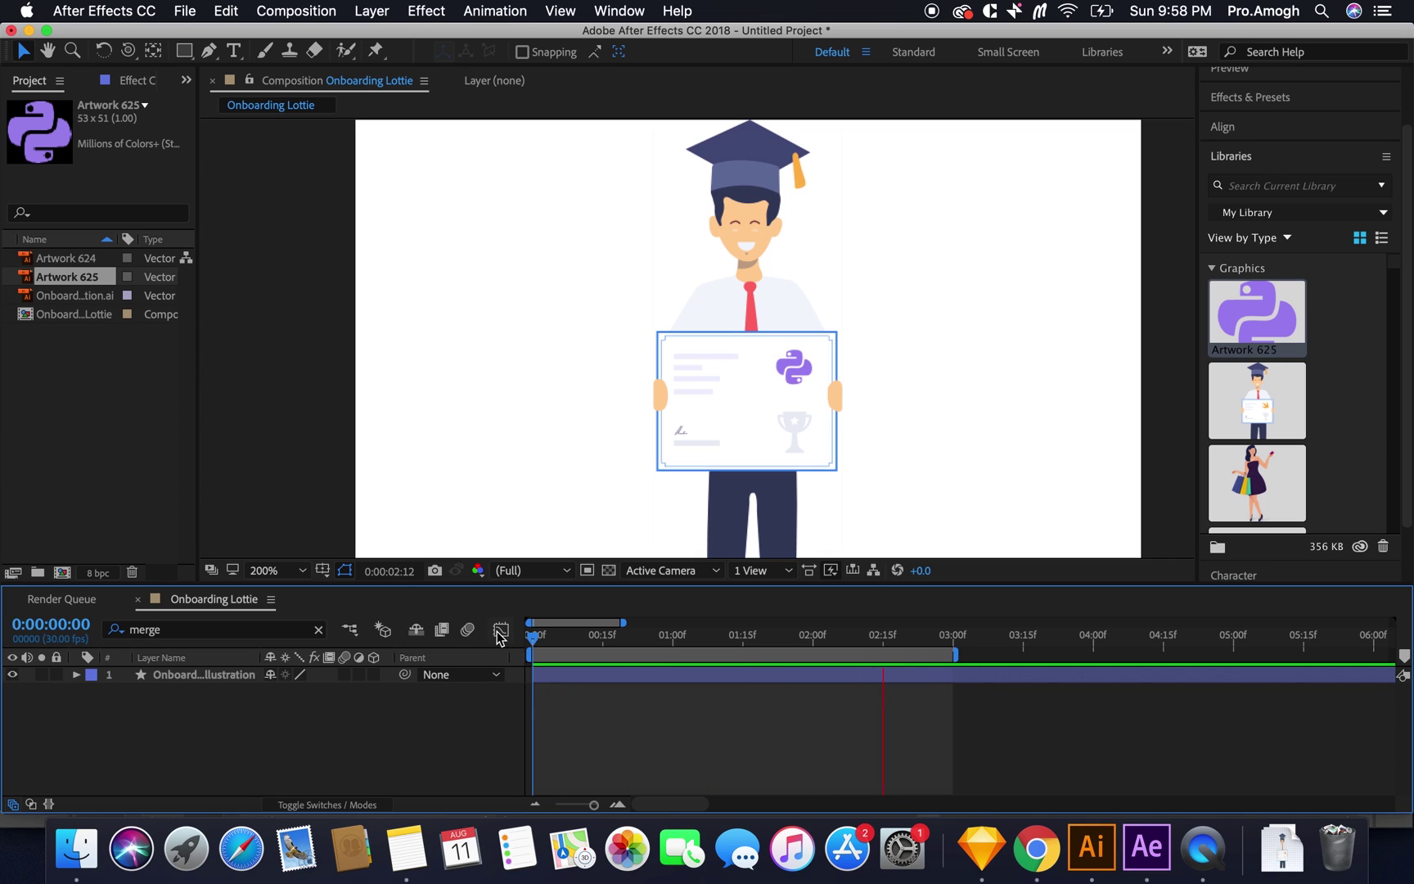
key(space)
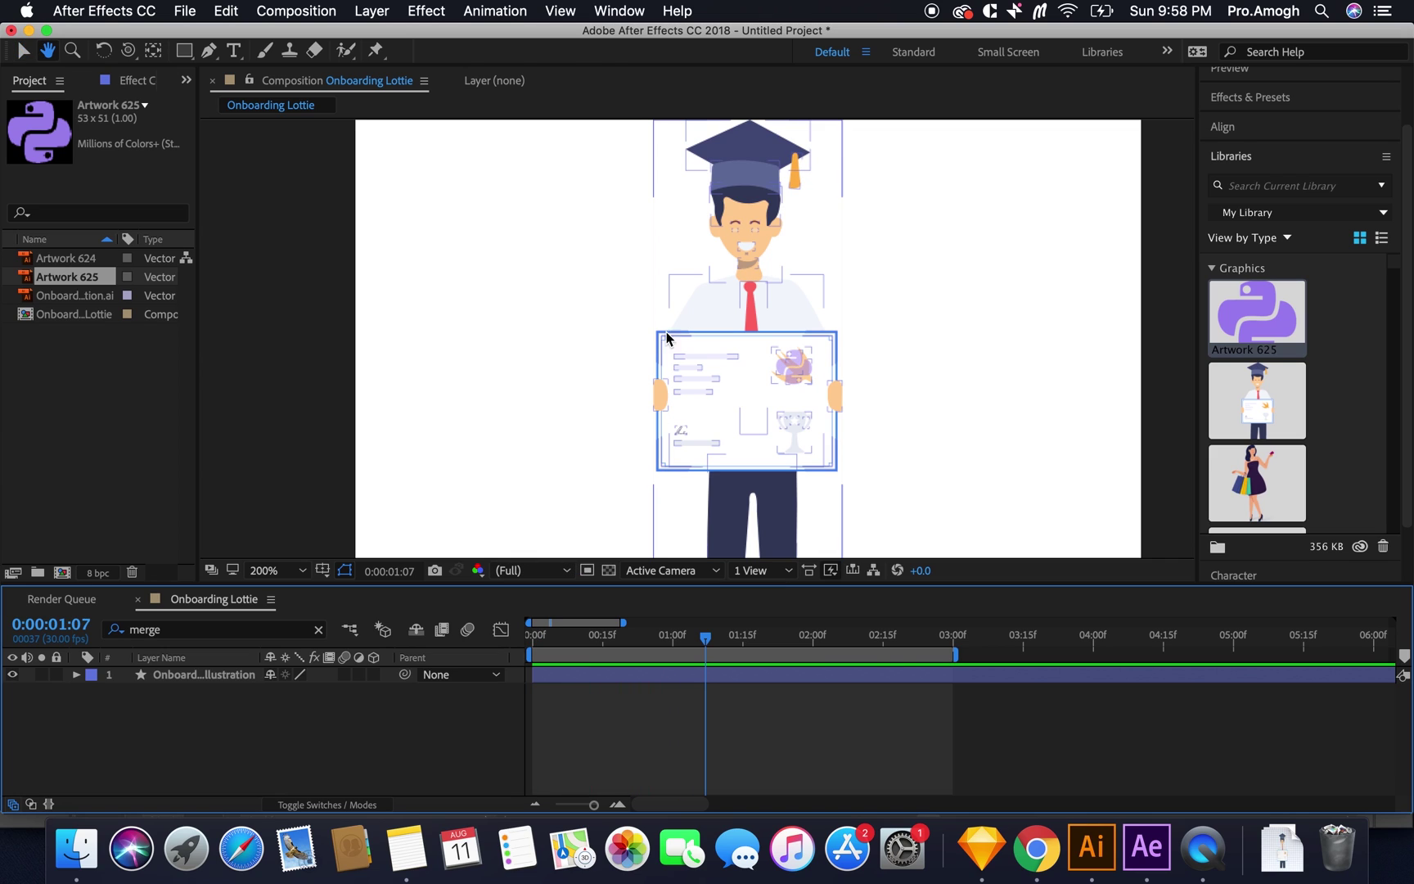
Step: Select the onboarding illustration layer and expand its shape groups, with the certificate's text bars in close view
key(z)
click(725, 380)
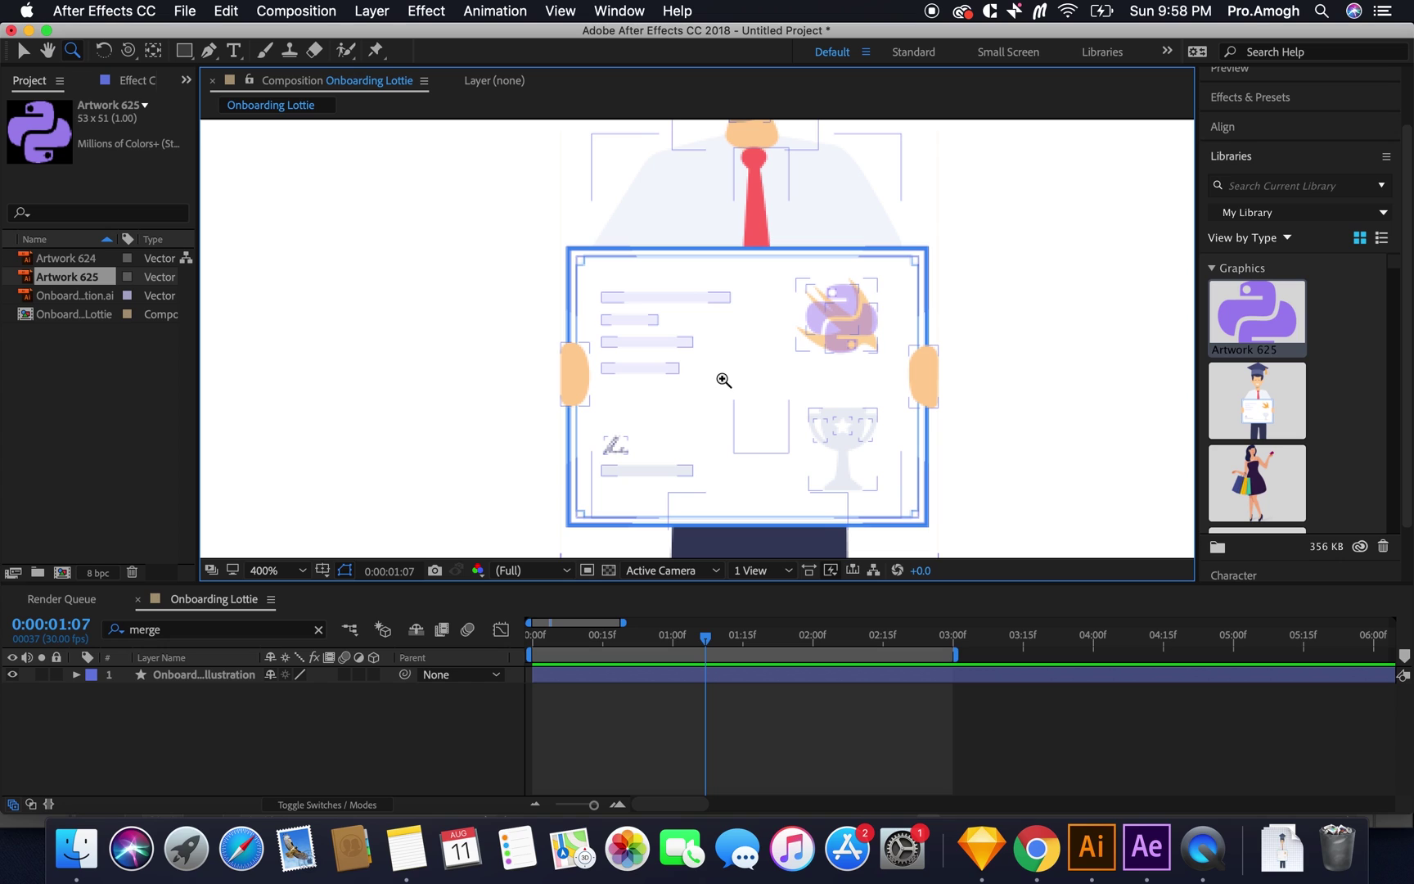
click(681, 319)
key(h)
drag(764, 401, 755, 385)
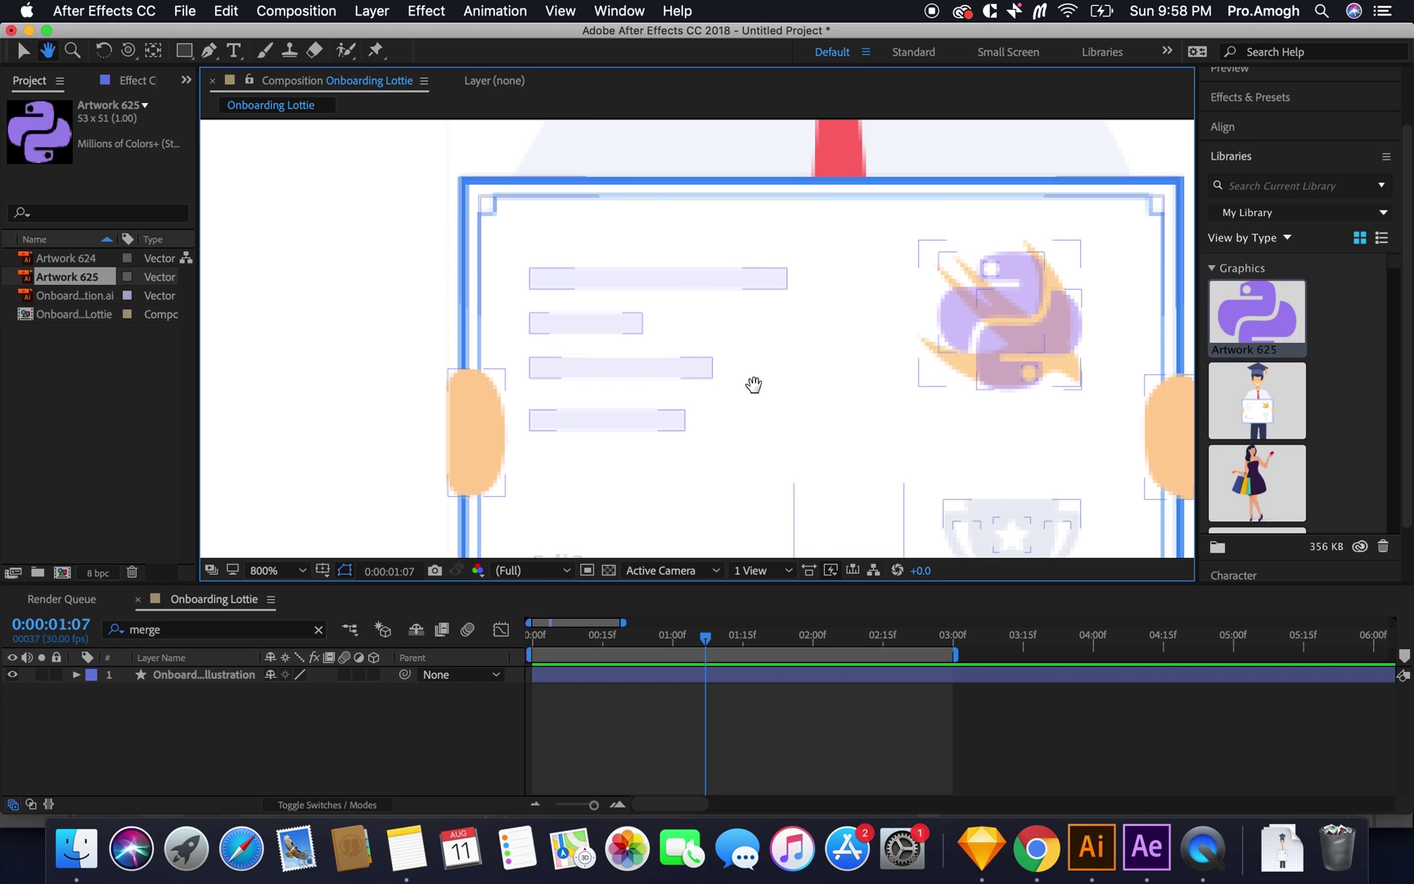
key(v)
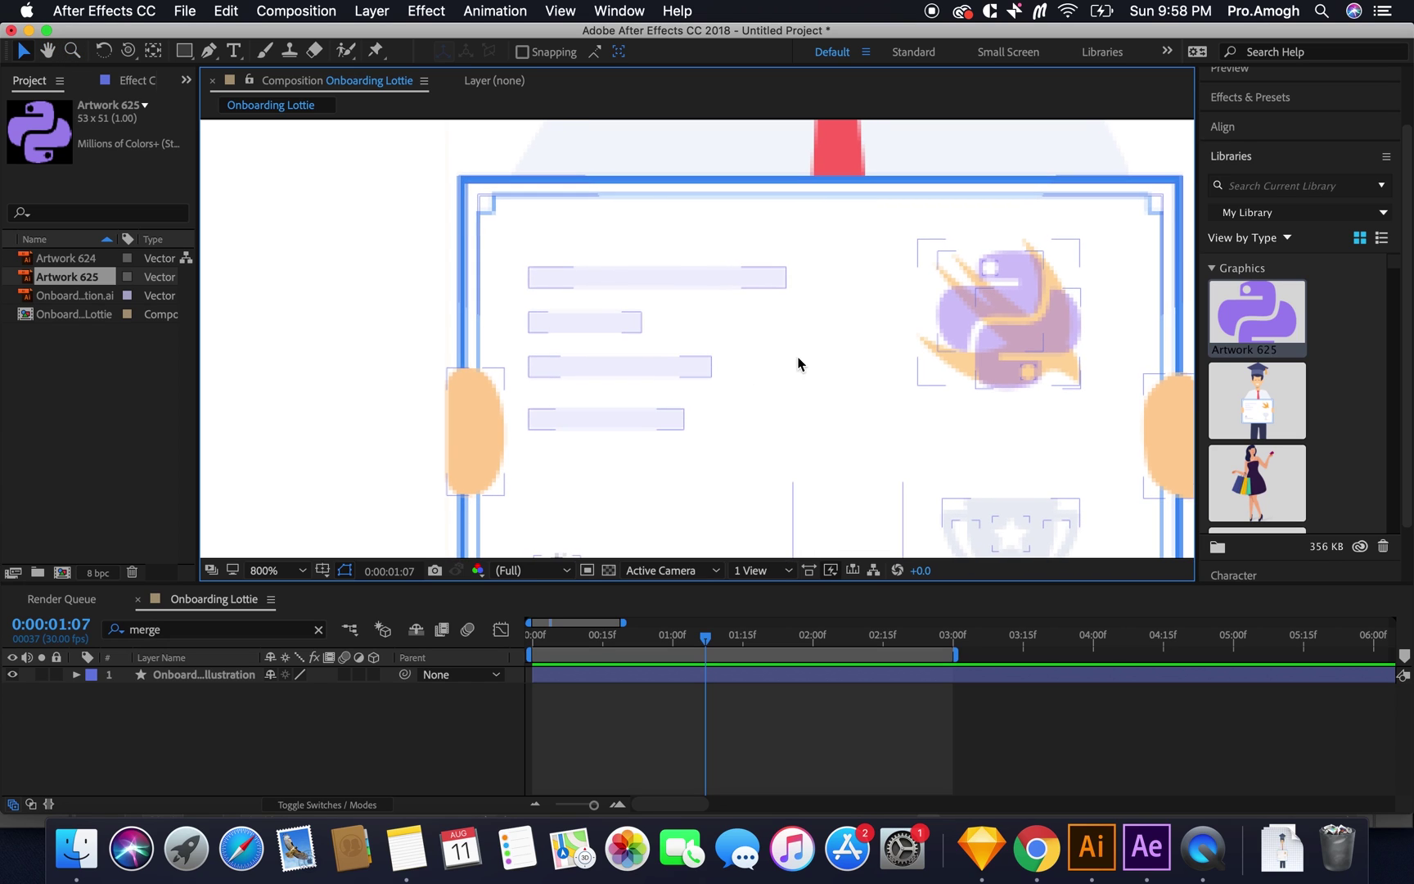
click(284, 725)
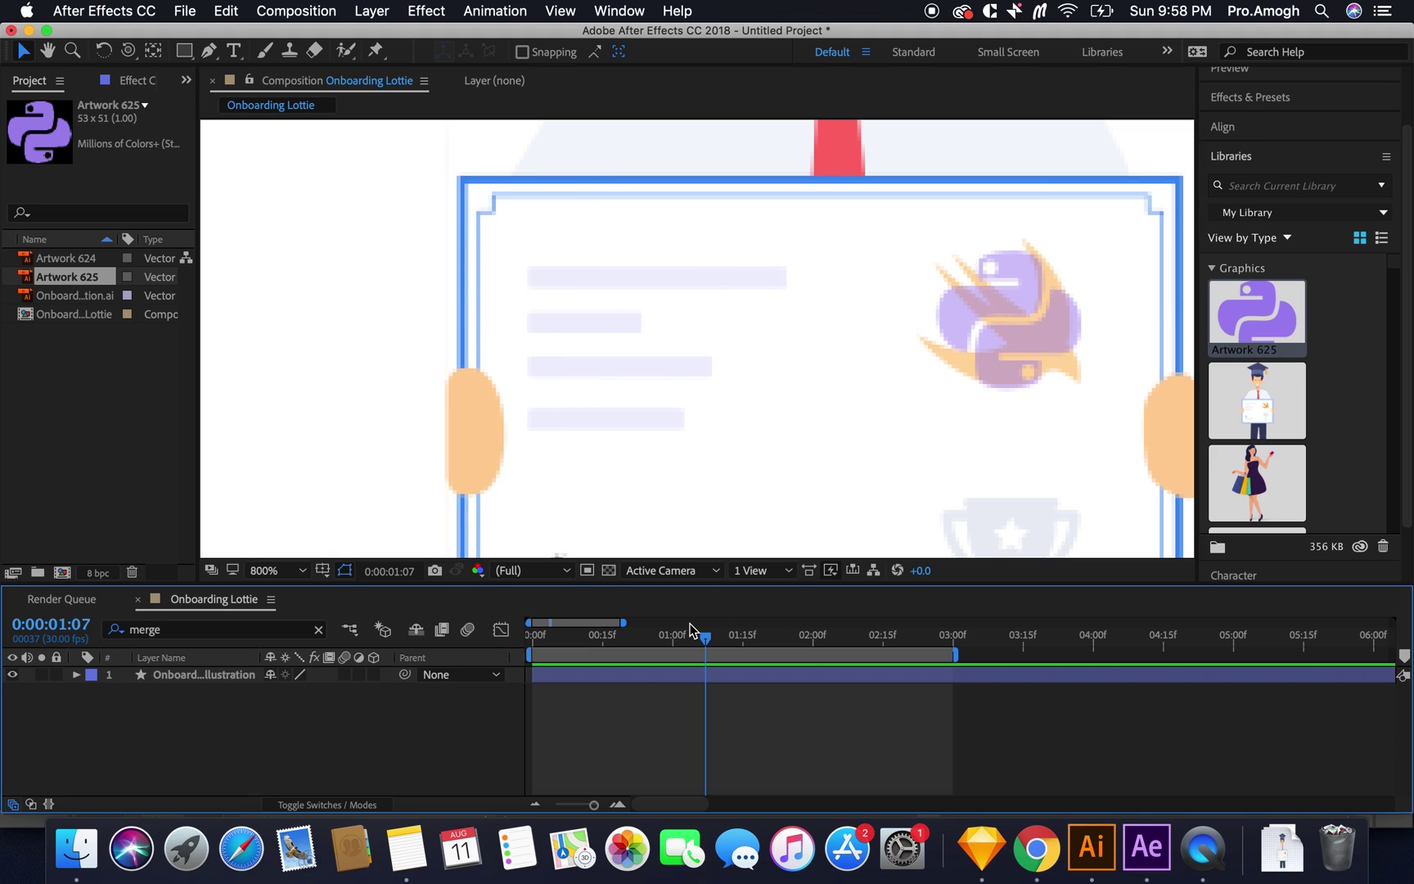
click(229, 677)
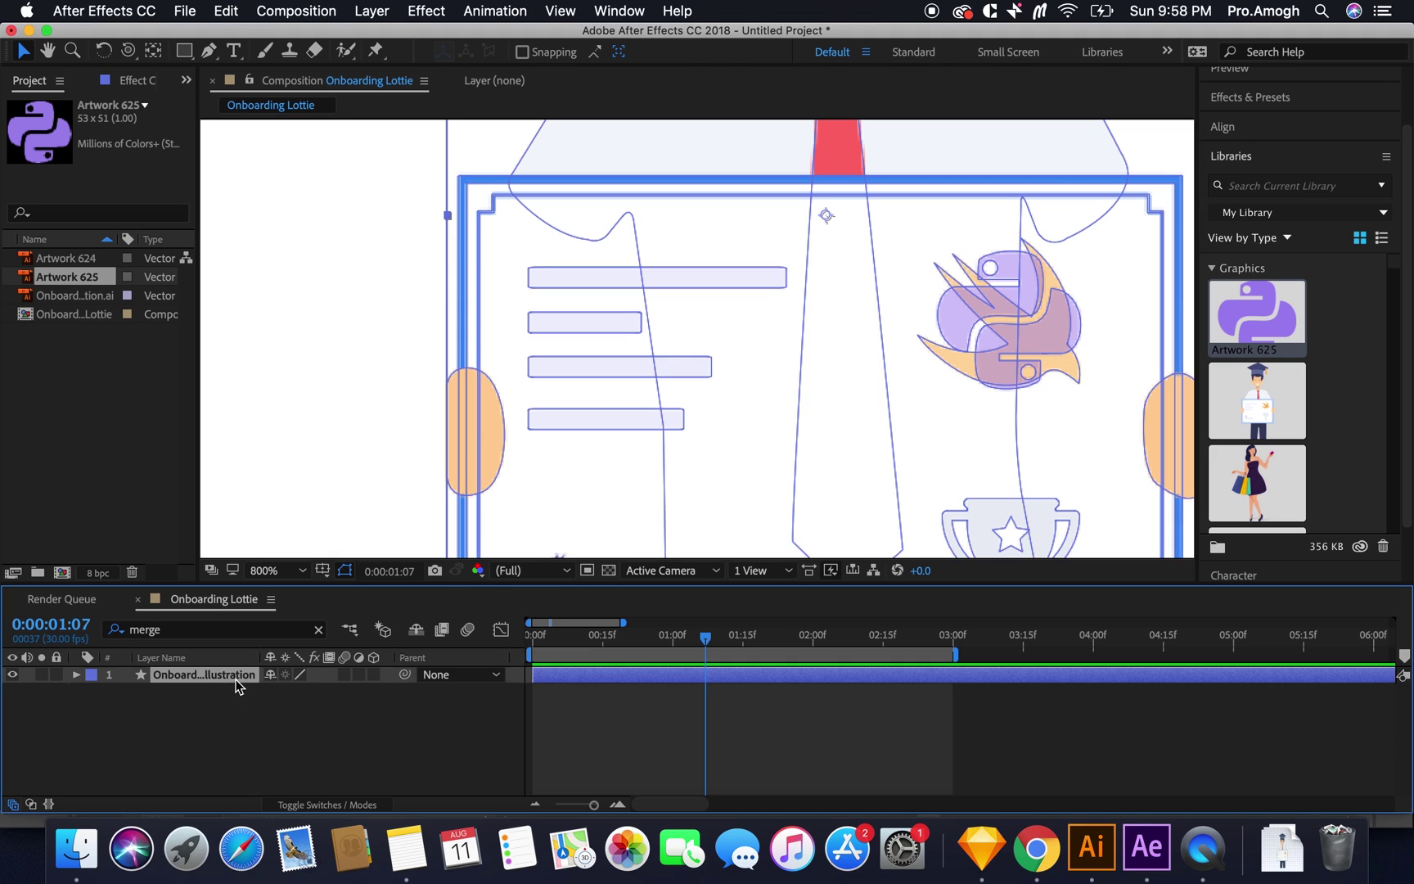
click(76, 674)
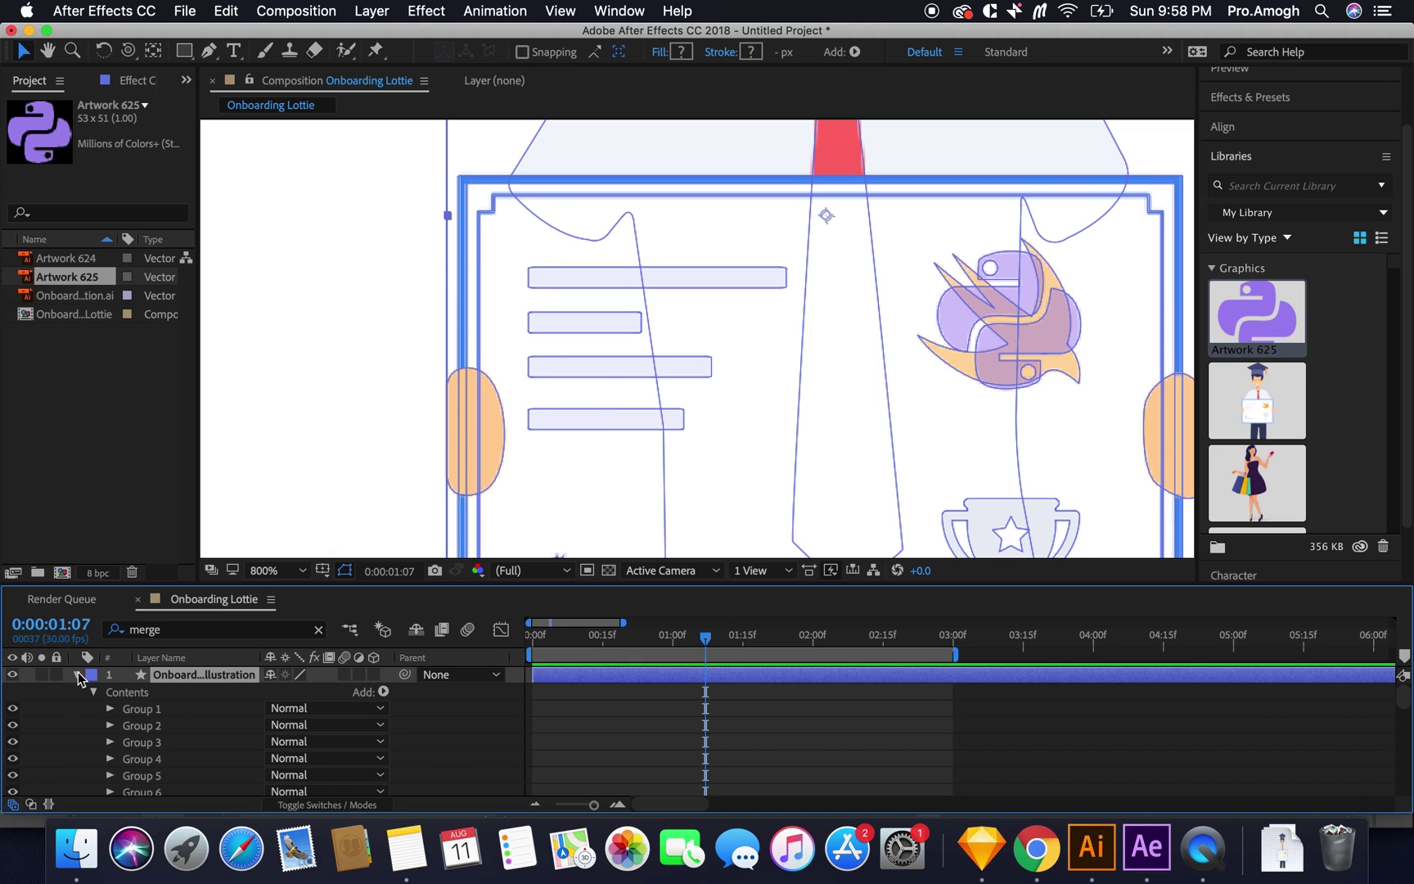
Step: Find which shape groups hold the four text bars on the certificate
double_click(658, 281)
key(.)
double_click(578, 486)
drag(574, 486, 509, 376)
click(203, 761)
click(203, 722)
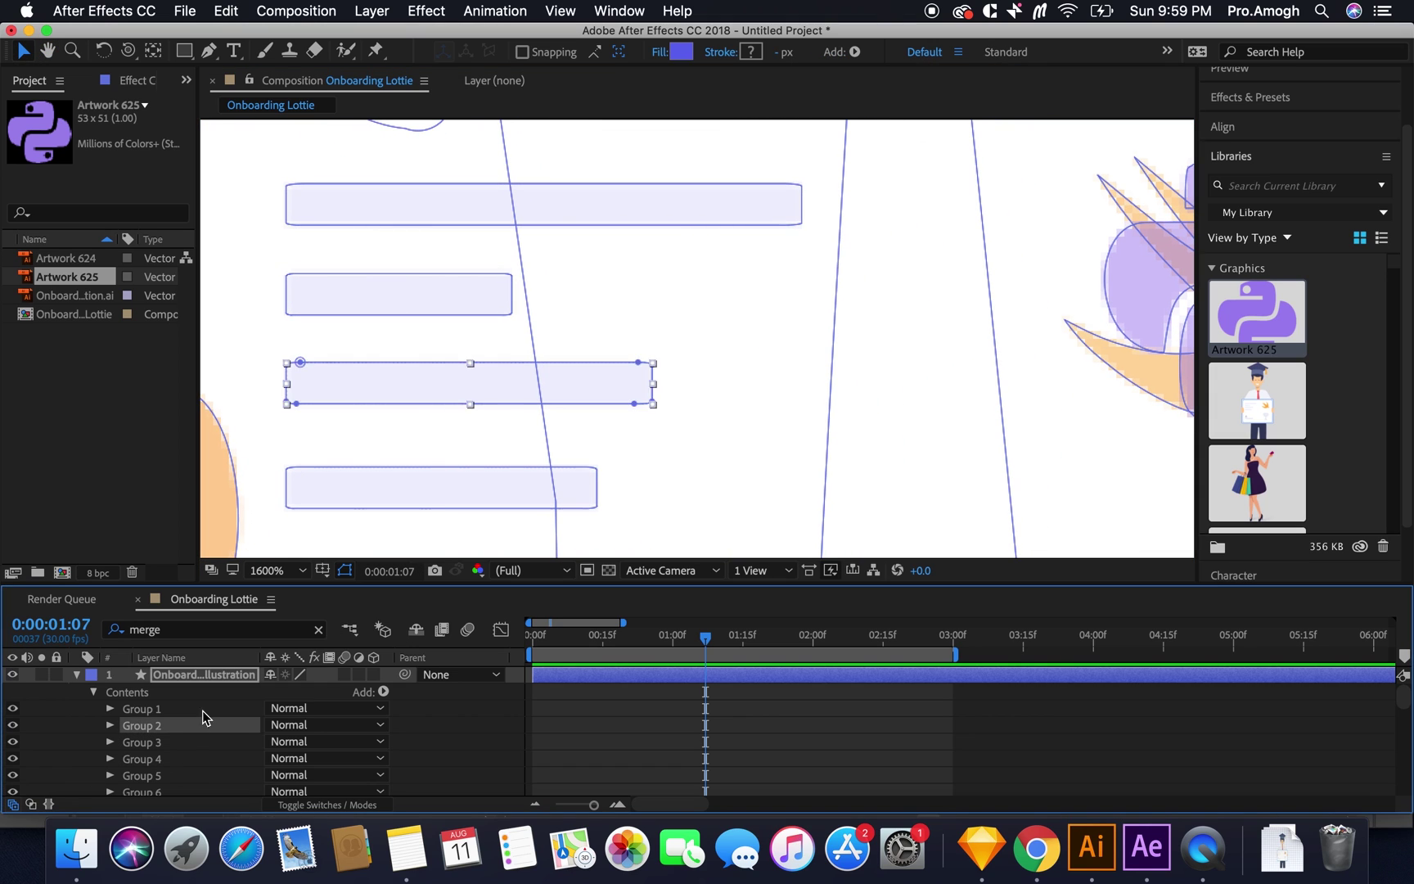
click(202, 709)
Step: Add Path keyframes at 0:00:01:00 to Groups 1 through 4, the certificate's four text bars
drag(706, 638, 672, 661)
click(202, 758)
shift+click(203, 709)
click(109, 708)
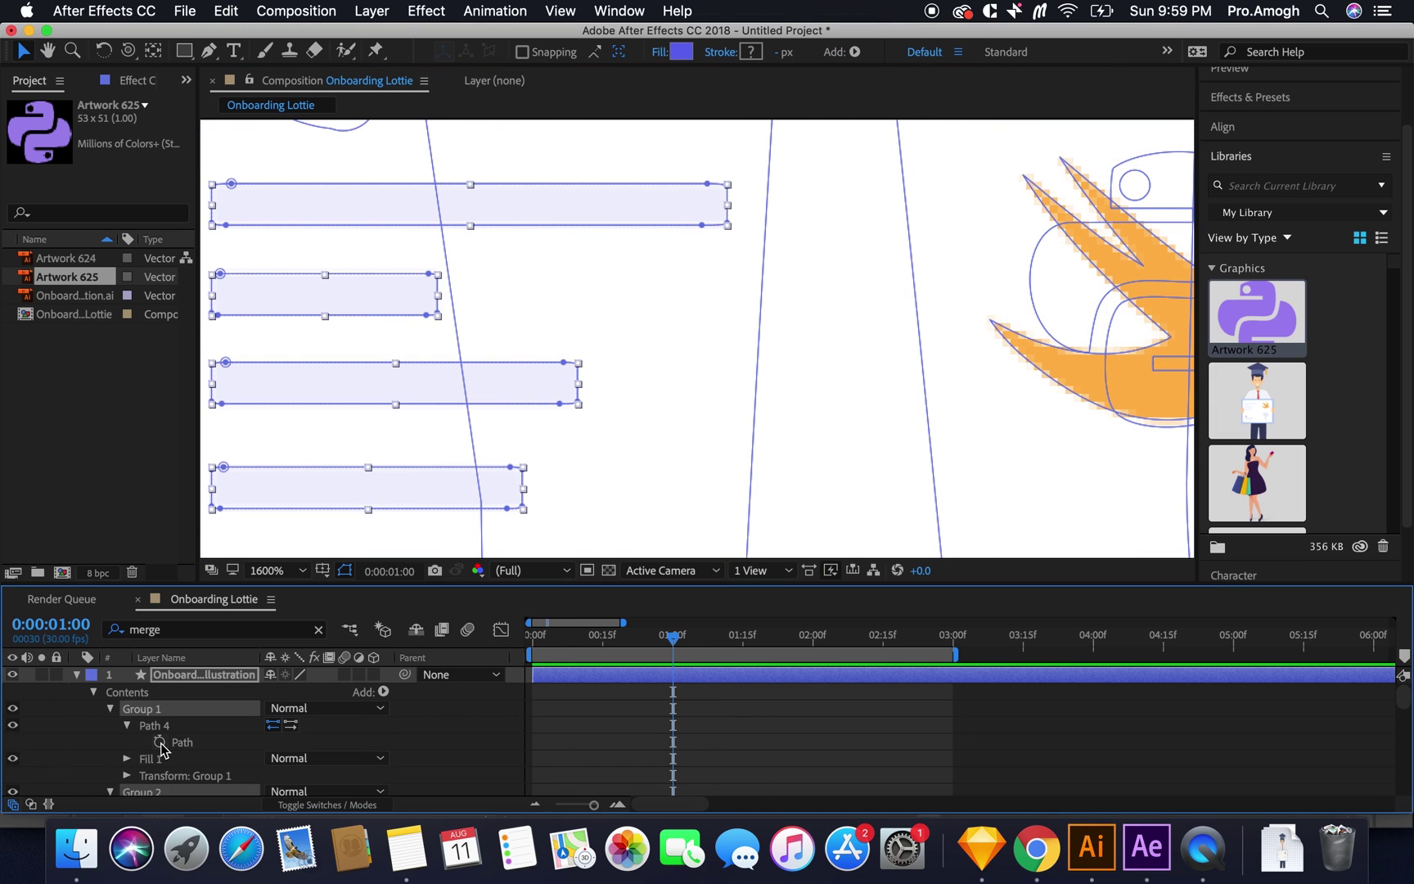
click(159, 742)
scroll(754, 761, down, 6)
click(126, 692)
click(160, 709)
click(126, 741)
click(159, 758)
Step: Add Path keyframes at 0:00:01:15 to the four text bar groups
scroll(164, 761, up, 8)
click(743, 641)
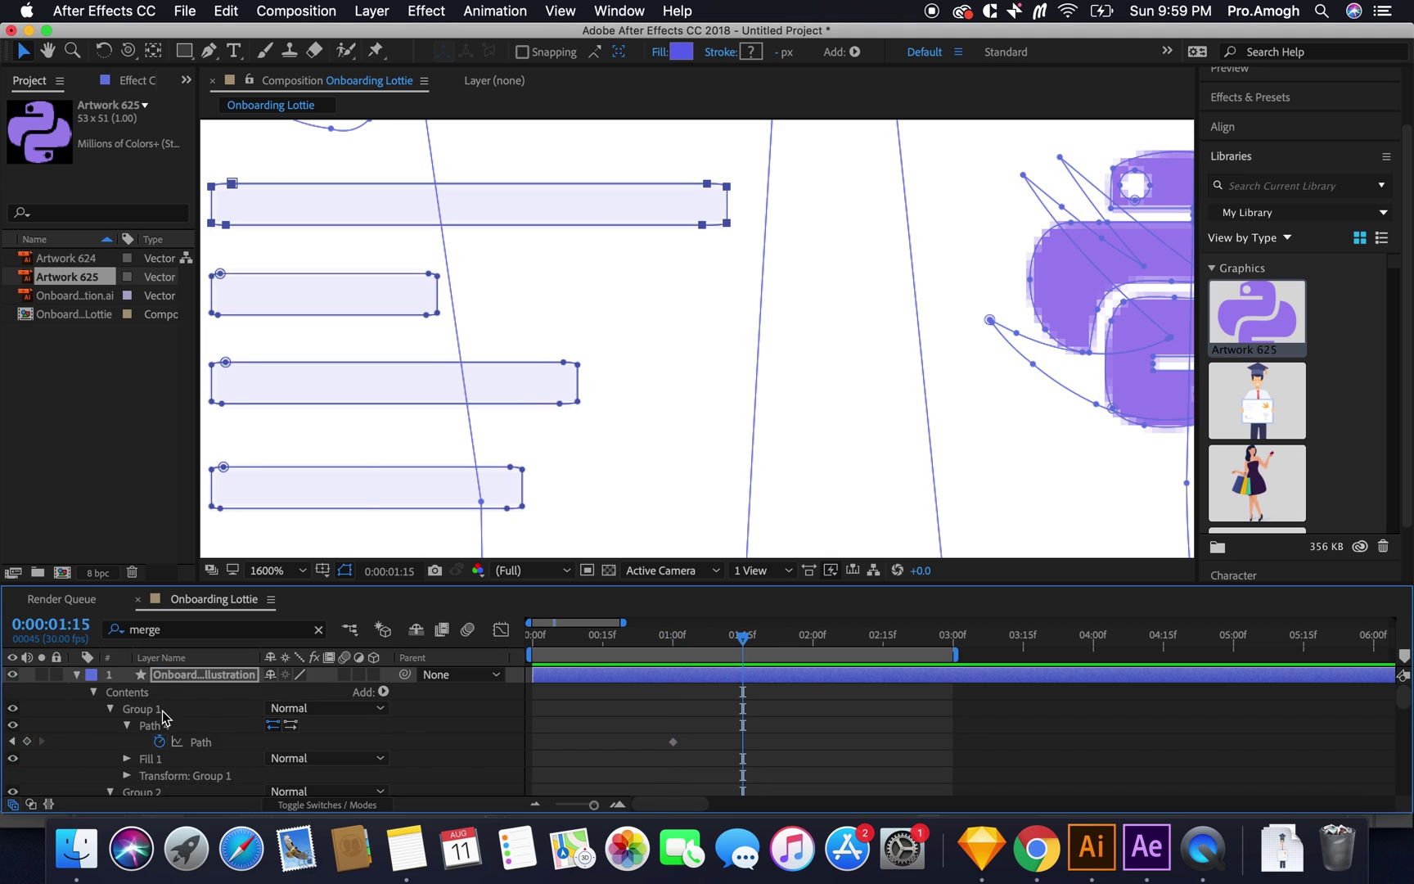
scroll(164, 736, down, 5)
click(27, 790)
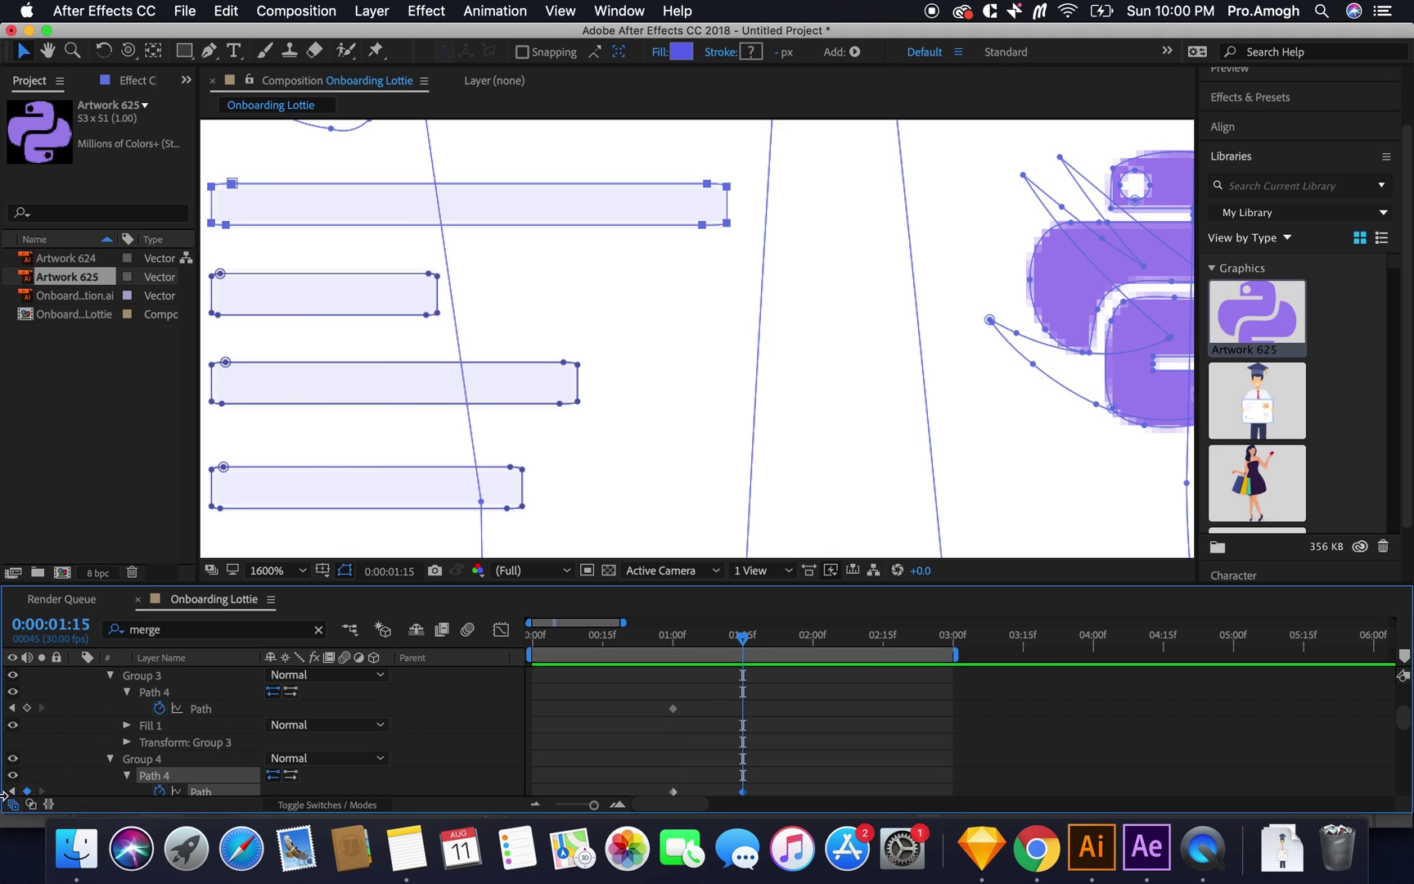
scroll(164, 737, up, 5)
Step: Shorten the third and fourth text bars at 0:00:01:15 by moving the right-end points of their paths inward
click(180, 709)
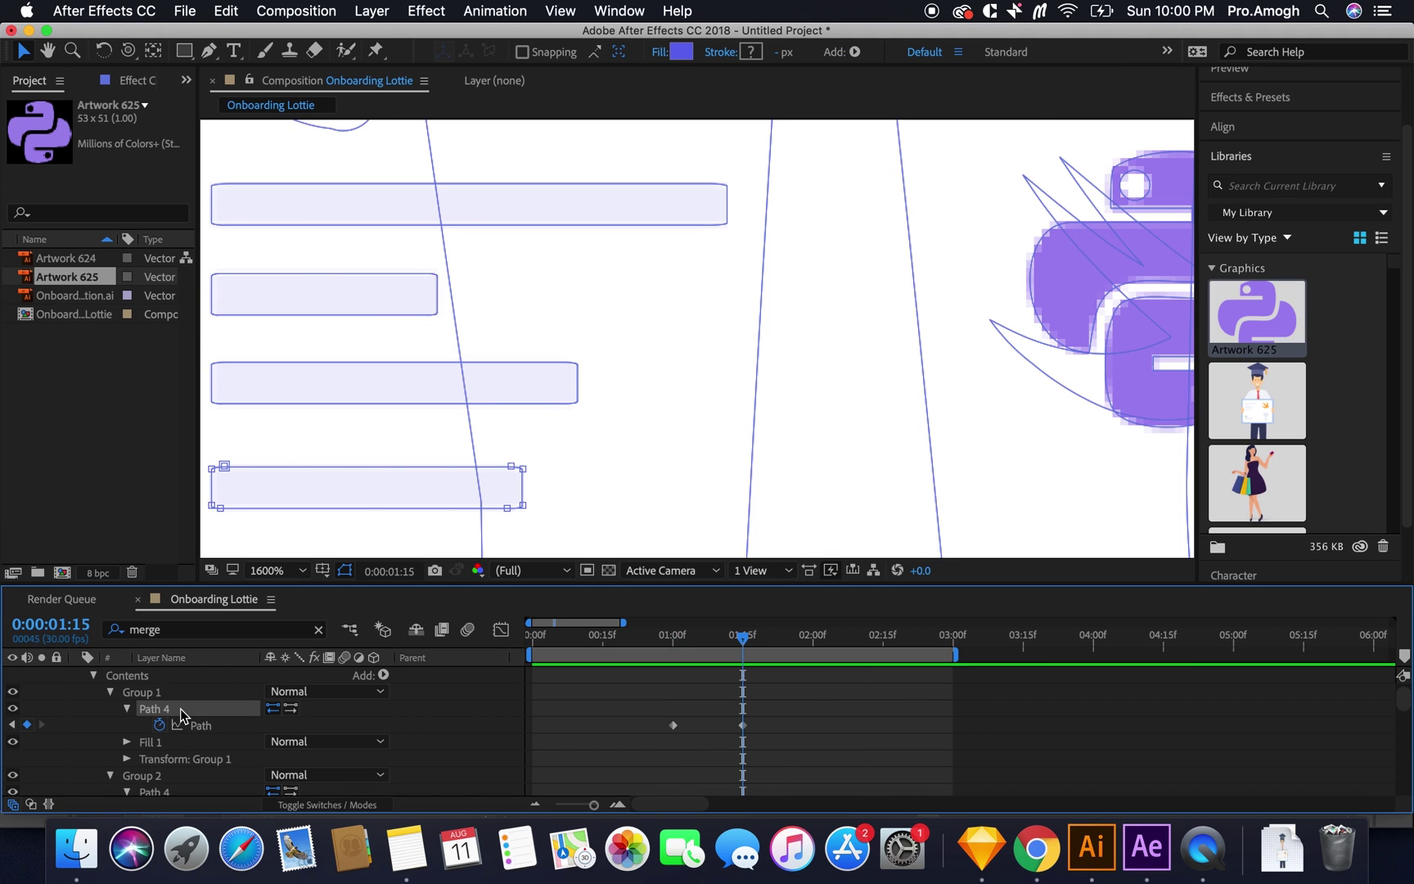
click(510, 466)
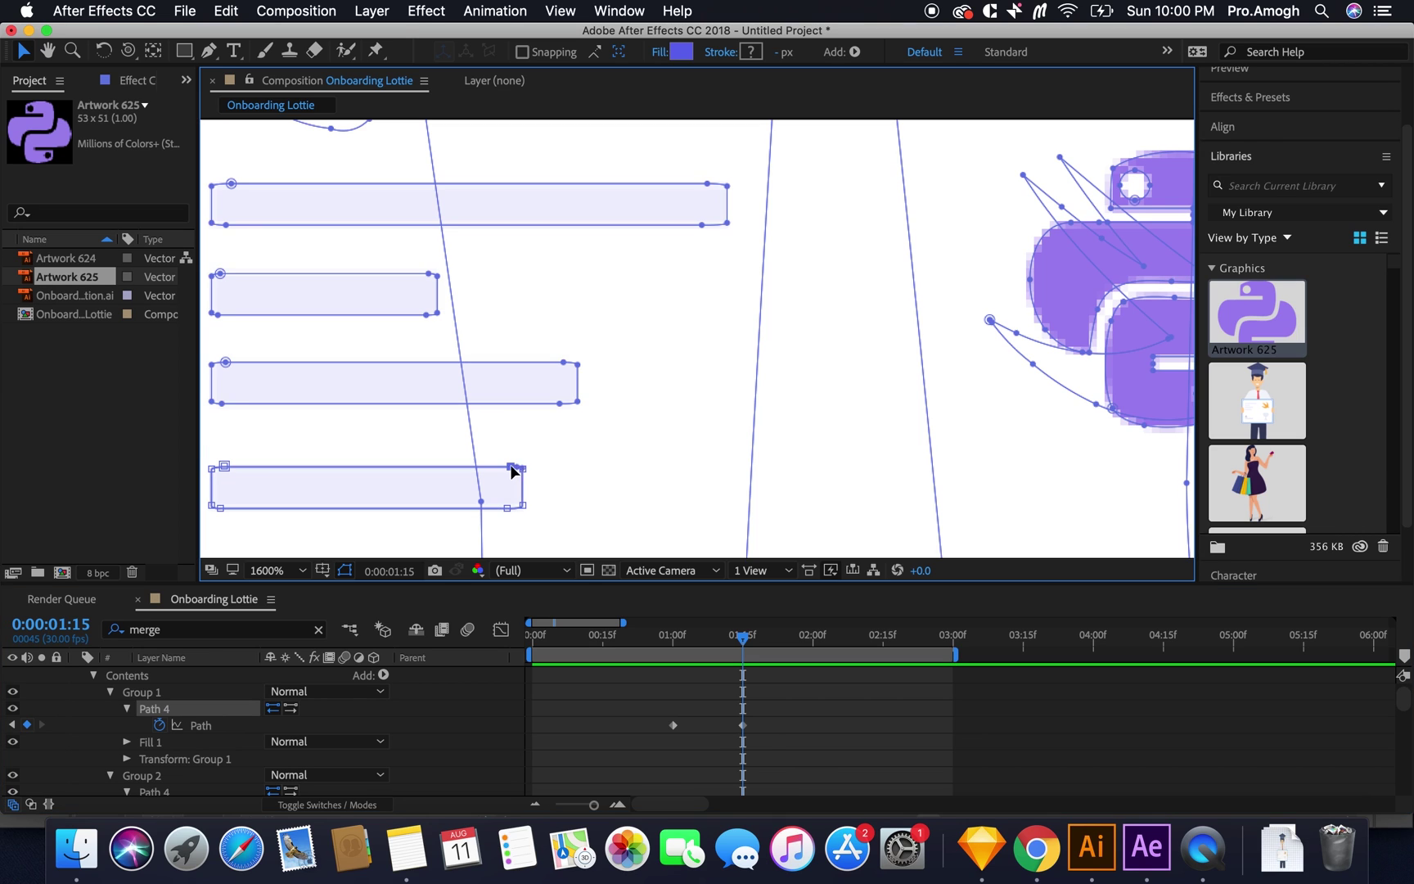
drag(506, 508, 409, 508)
scroll(751, 709, up, 1)
scroll(751, 709, down, 5)
click(155, 725)
click(562, 361)
drag(561, 396, 555, 411)
drag(564, 363, 494, 364)
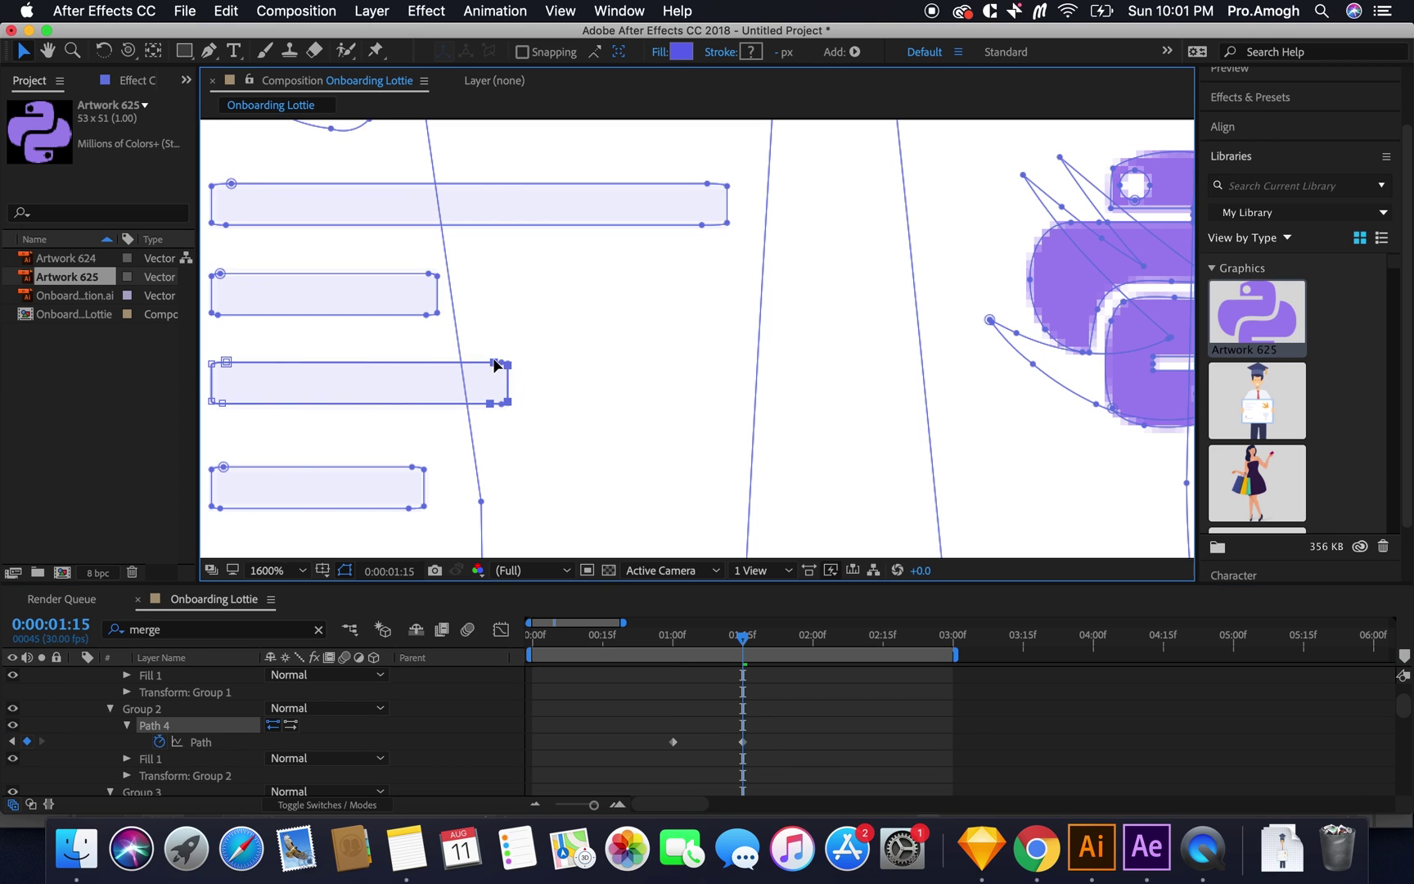
Step: Lengthen the second text bar and shorten the first to about half its length at 0:00:01:15
drag(458, 260, 563, 315)
drag(698, 175, 728, 229)
drag(702, 225, 442, 227)
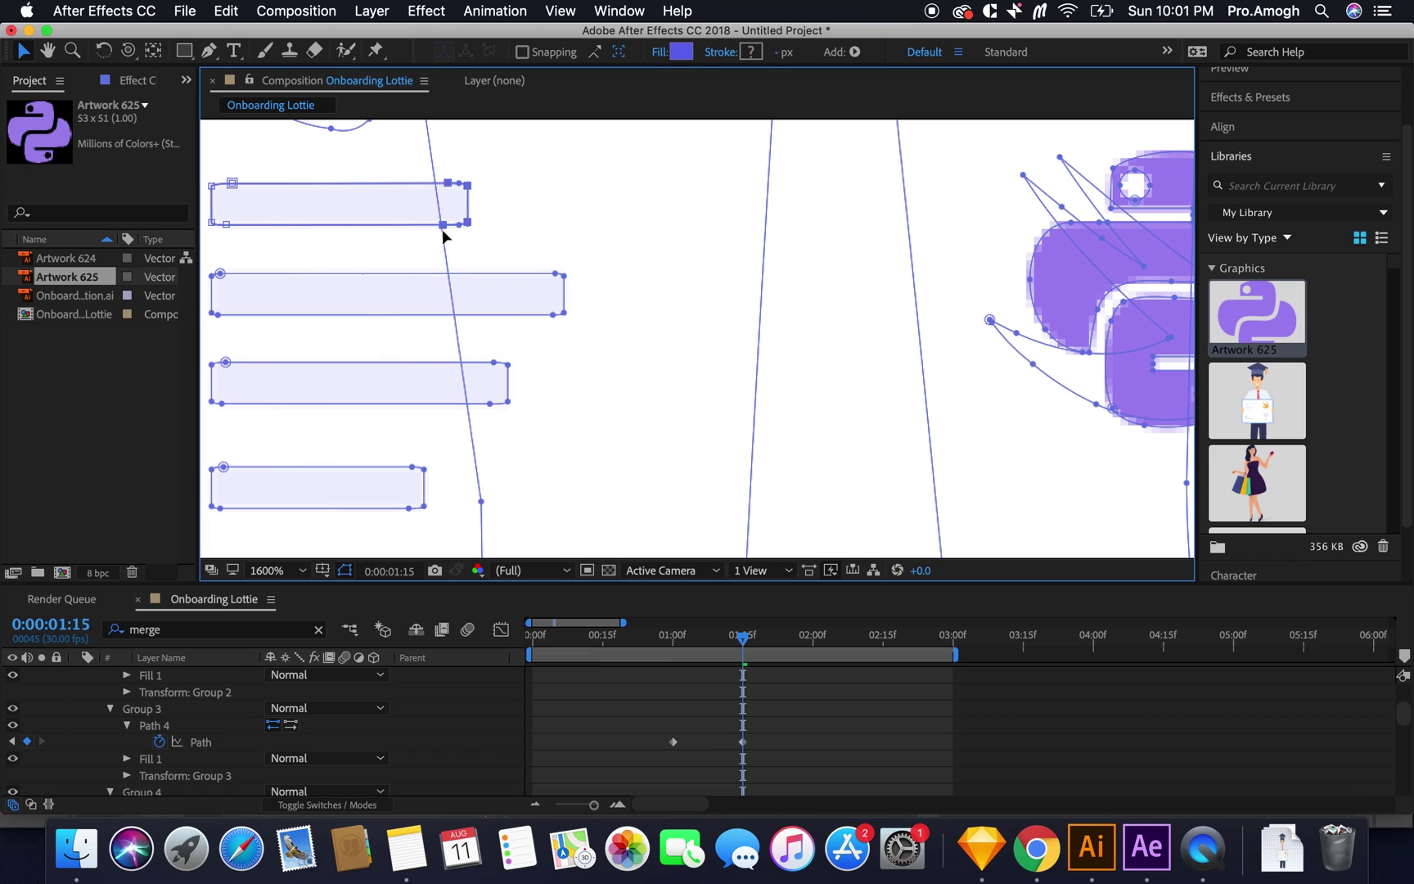
Step: Add Path keyframes at 0:00:02:15 that hold the reshaped lengths of the four text bars
click(883, 637)
scroll(742, 710, down, 5)
scroll(783, 770, up, 5)
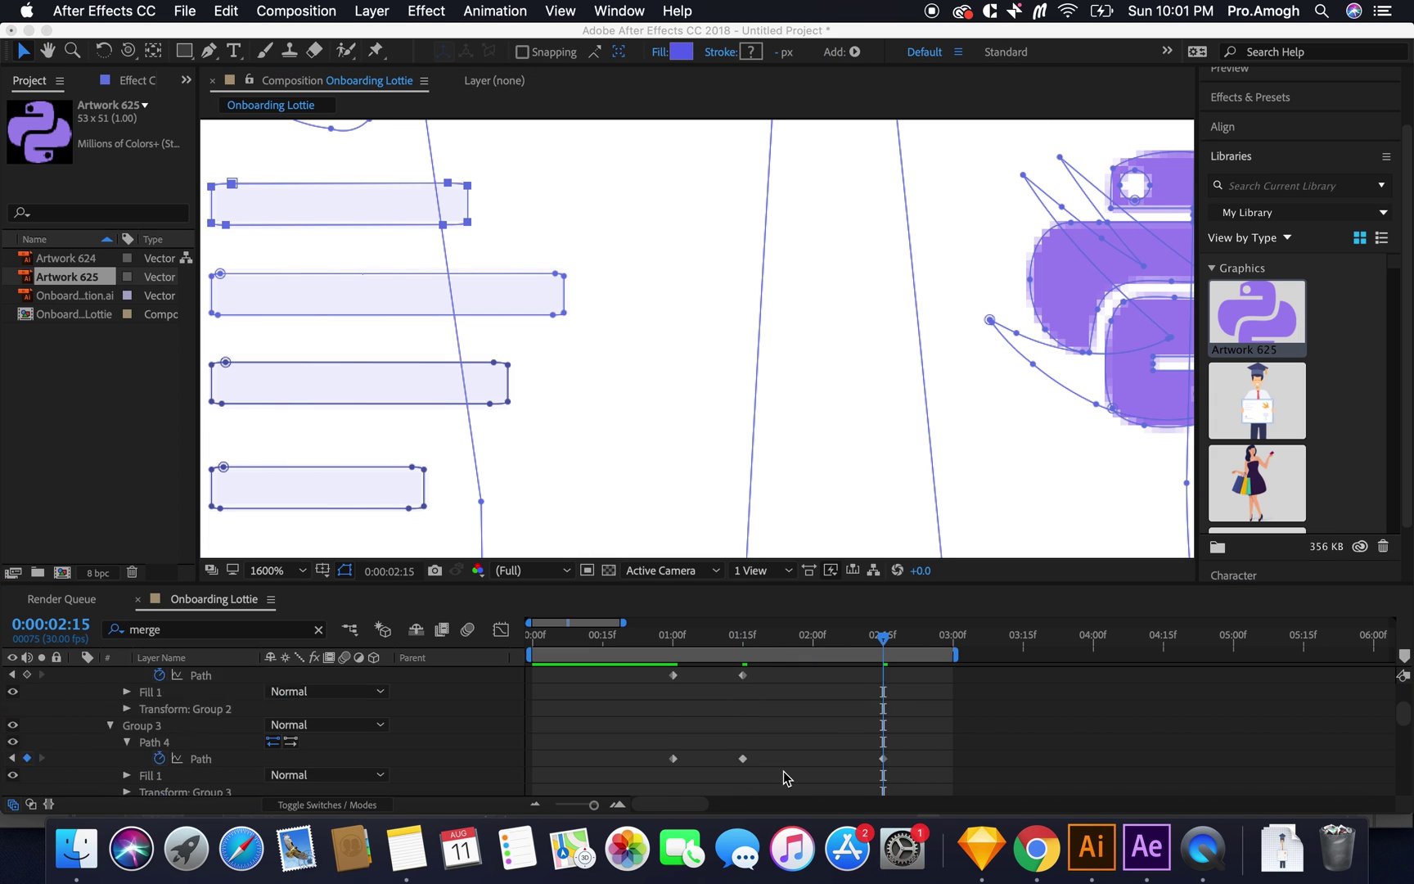
click(743, 692)
scroll(744, 690, up, 1)
Step: Copy the text bars' Path keyframes from 0:00:01:00 to 0:00:03:00 to restore their original lengths
click(952, 637)
click(673, 742)
key(super+c)
key(super+v)
scroll(674, 741, down, 4)
click(672, 790)
key(super+c)
key(super+v)
key(z)
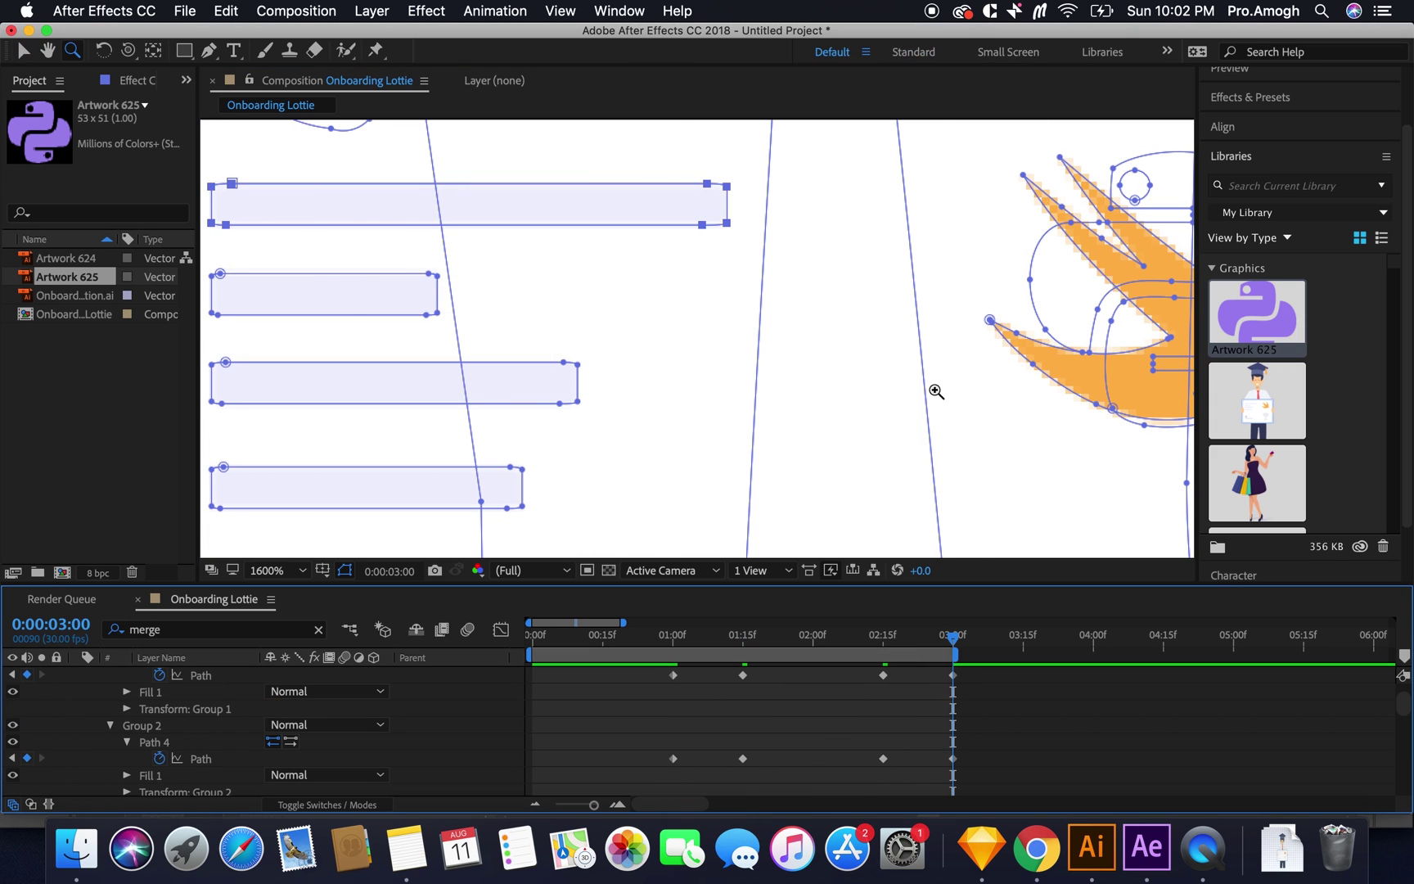
Step: Apply Easy Ease to the four text bars' Path keyframes and preview the animation from the start
alt+click(934, 391)
click(533, 636)
key(space)
scroll(952, 678, down, 10)
drag(952, 671, 967, 665)
key(F9)
drag(682, 637, 502, 631)
key(space)
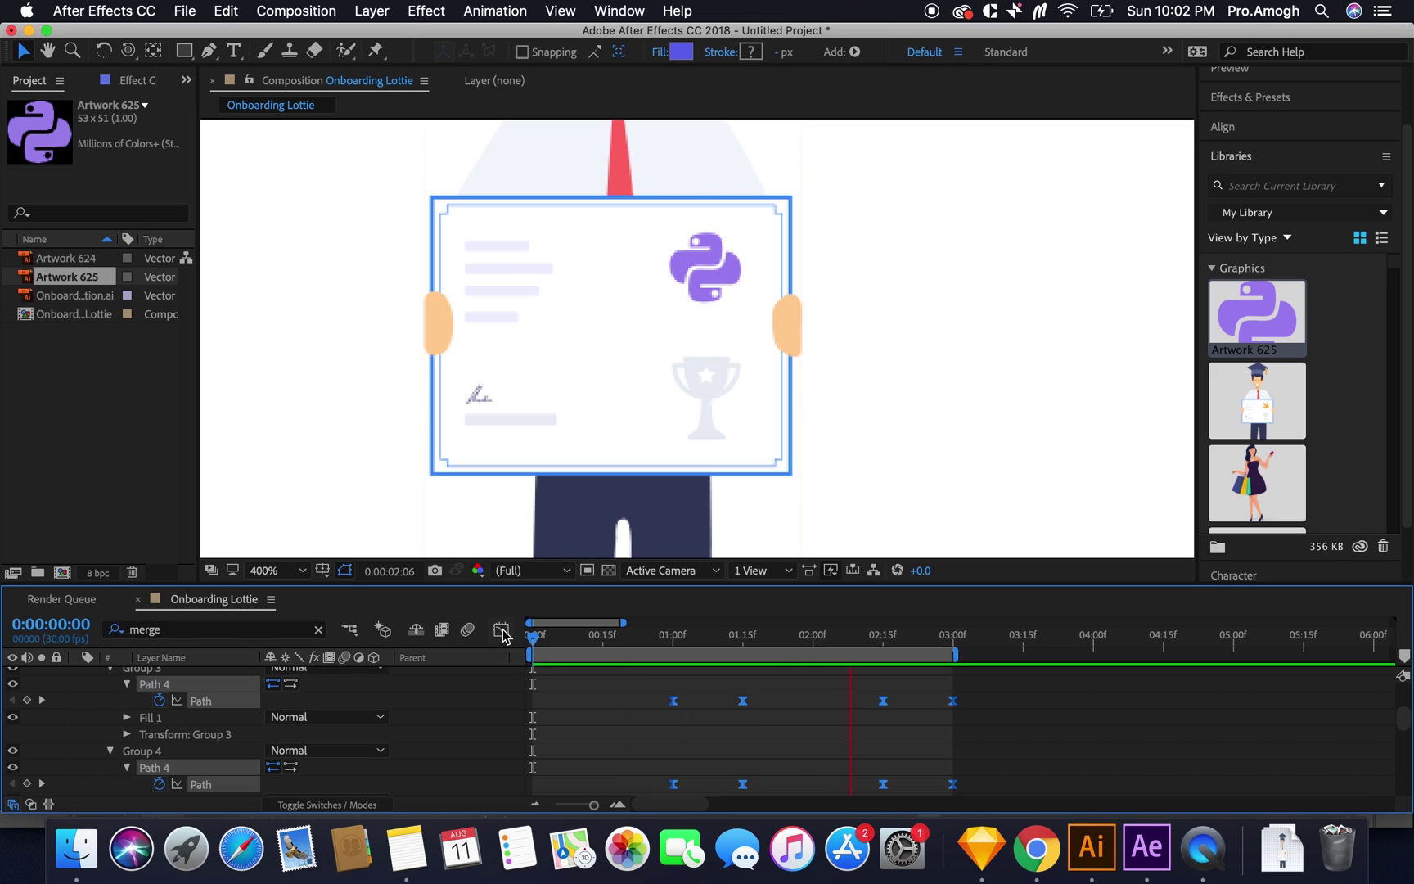
key(space)
key(alt+shift+slash)
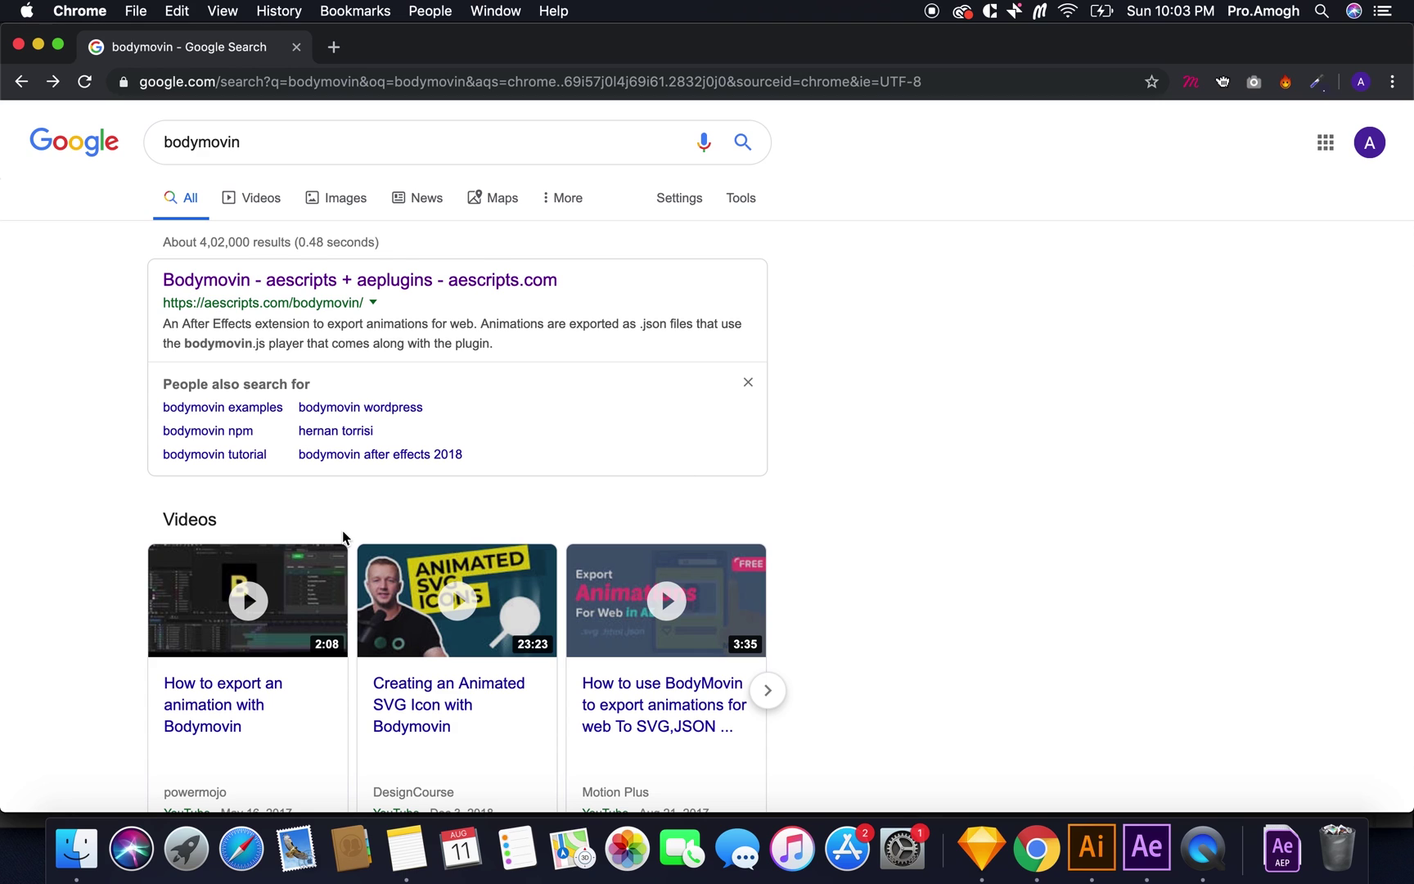
Step: In Chrome, open the airbnb/lottie-web GitHub repository from the bodymovin search results and download it as a ZIP
scroll(345, 537, down, 3)
scroll(343, 538, down, 3)
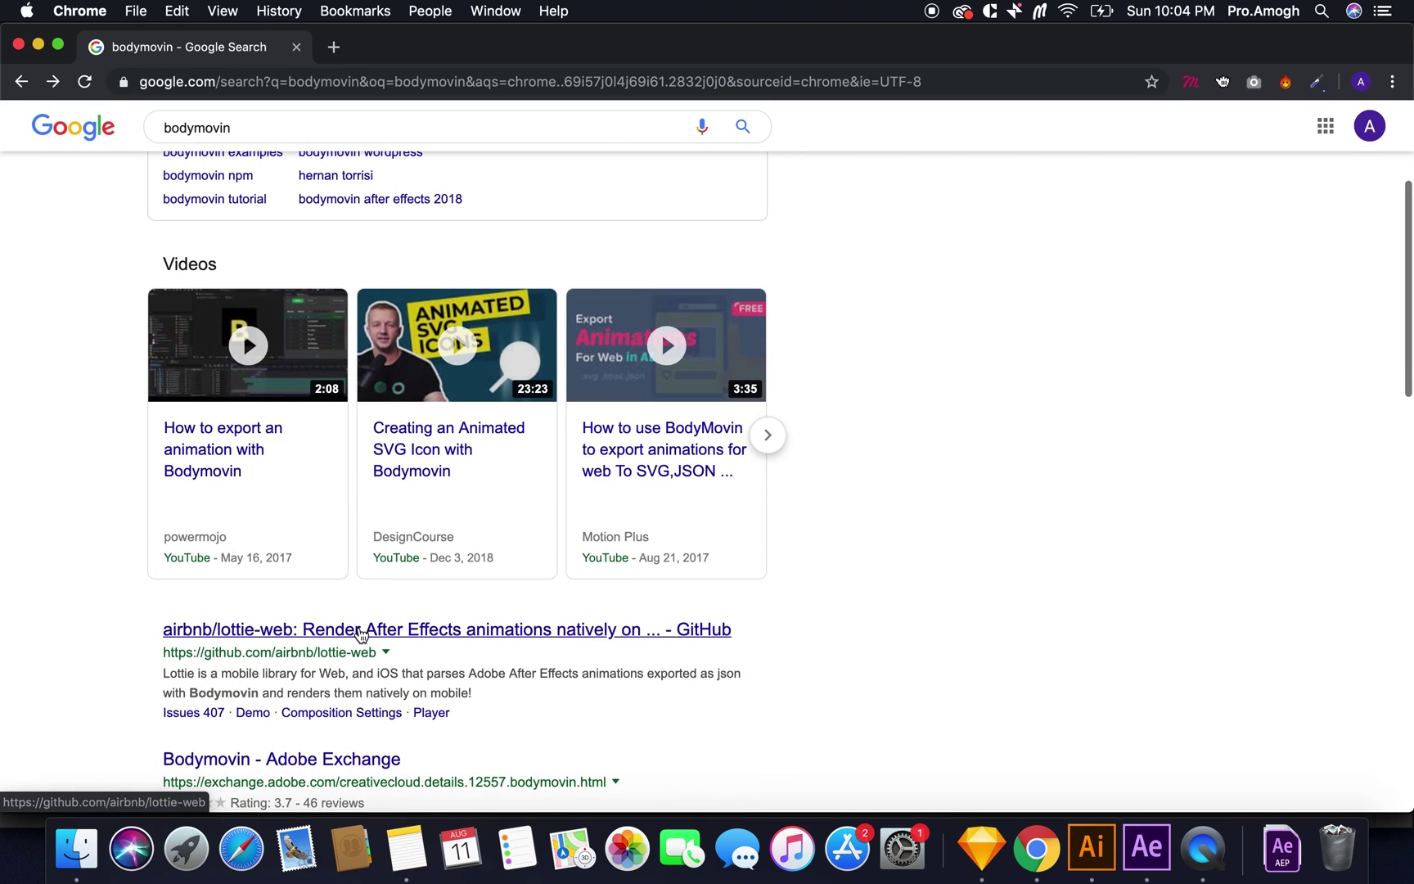
click(360, 629)
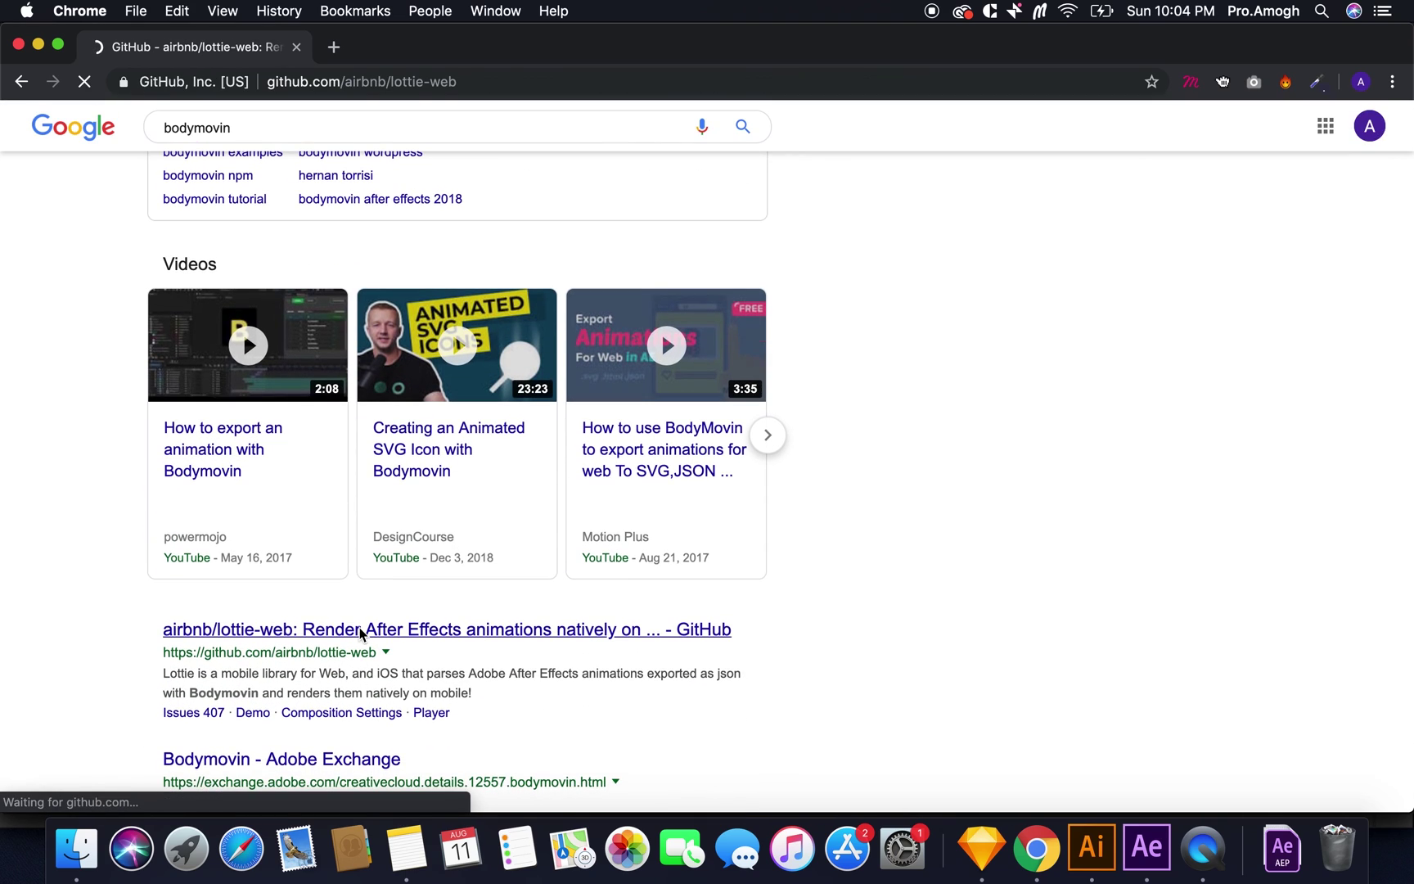
scroll(599, 524, down, 4)
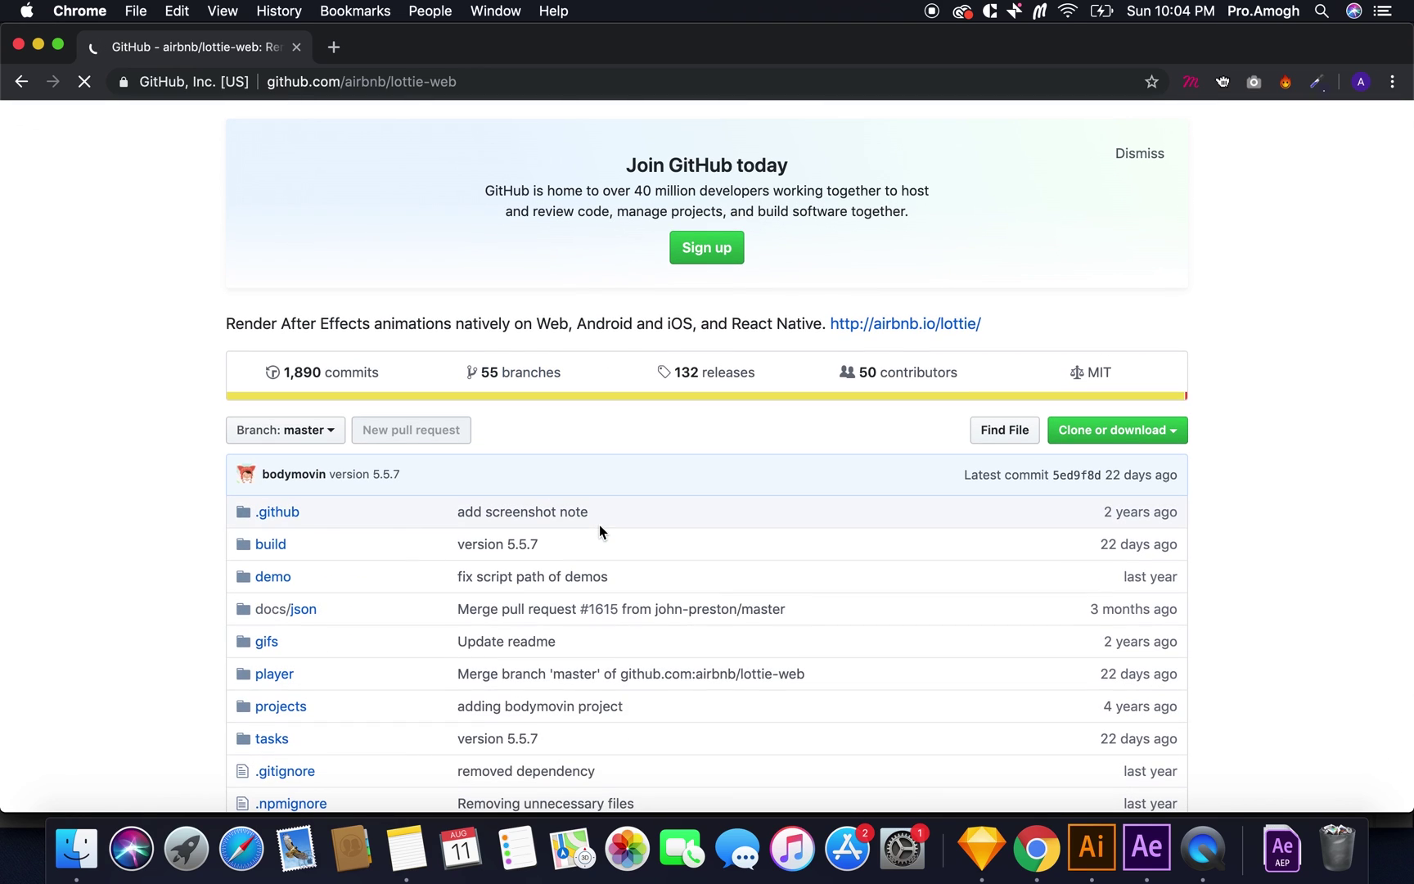
click(1114, 429)
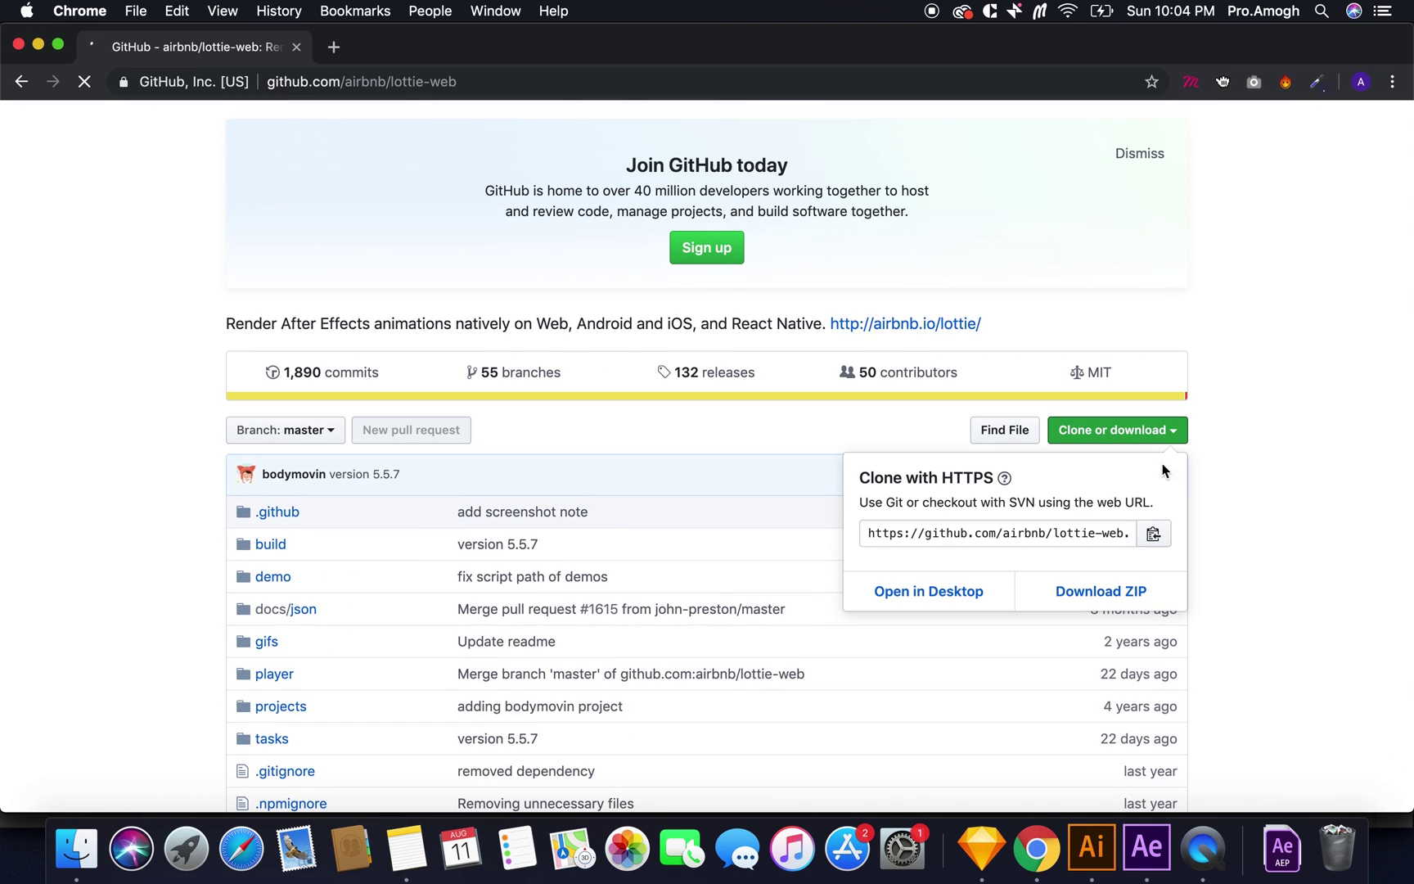
click(1100, 590)
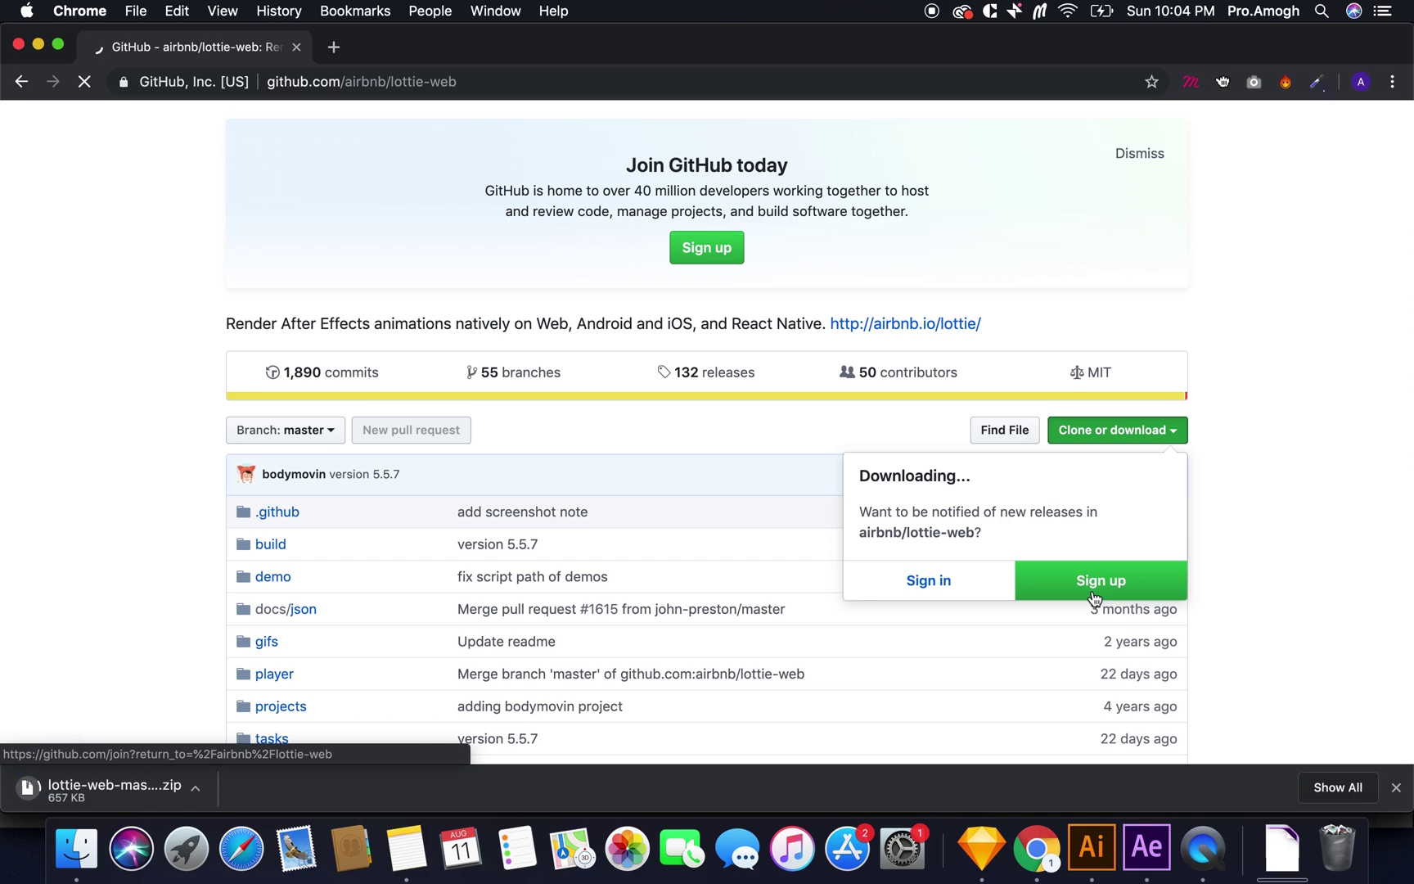
Step: Reveal the downloaded lottie-web archive in Finder and install its bodymovin.zxp extension for After Effects with ZXP Installer
click(205, 791)
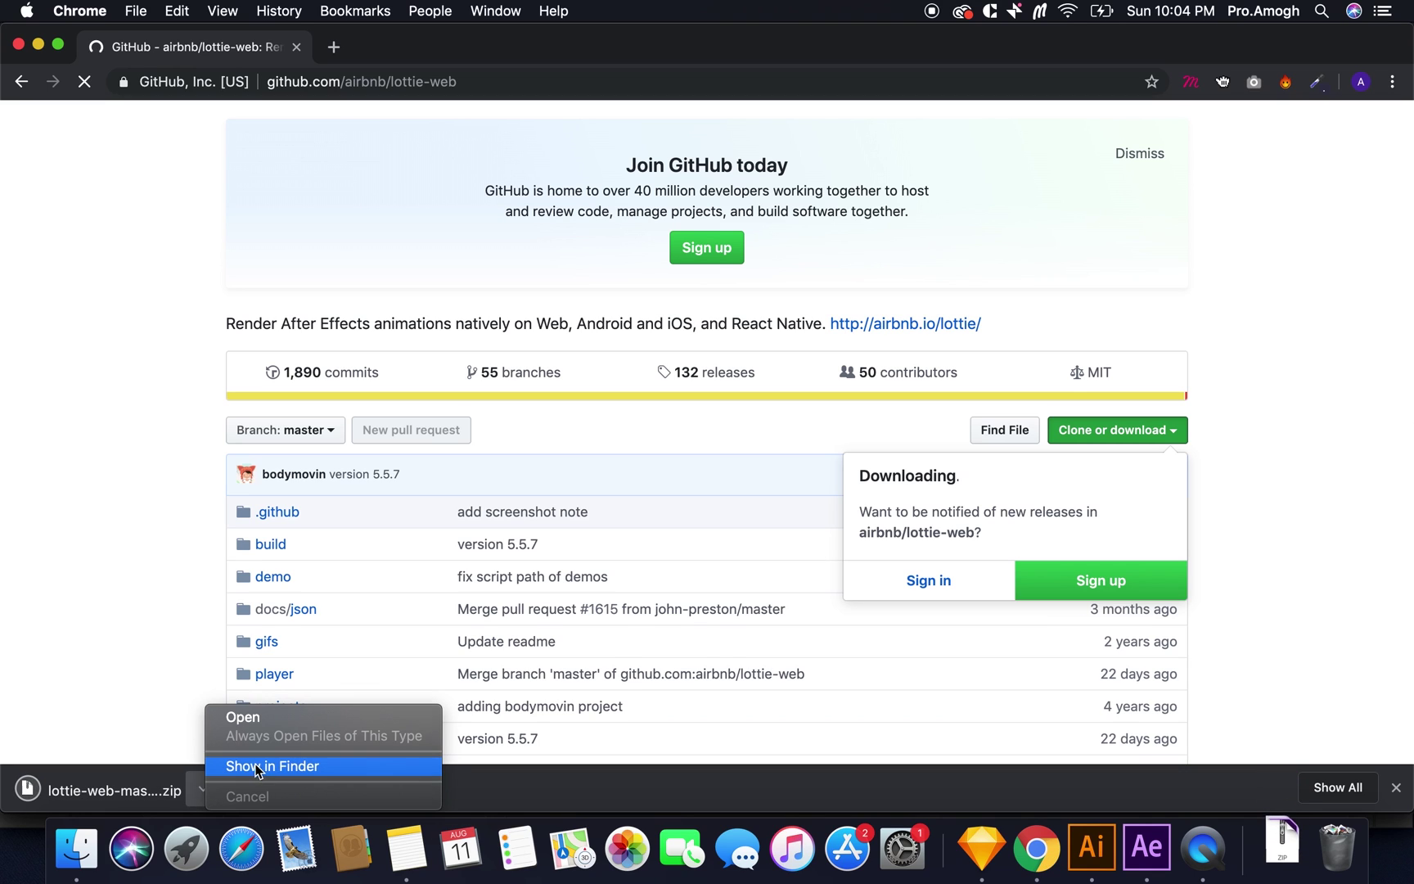
click(215, 767)
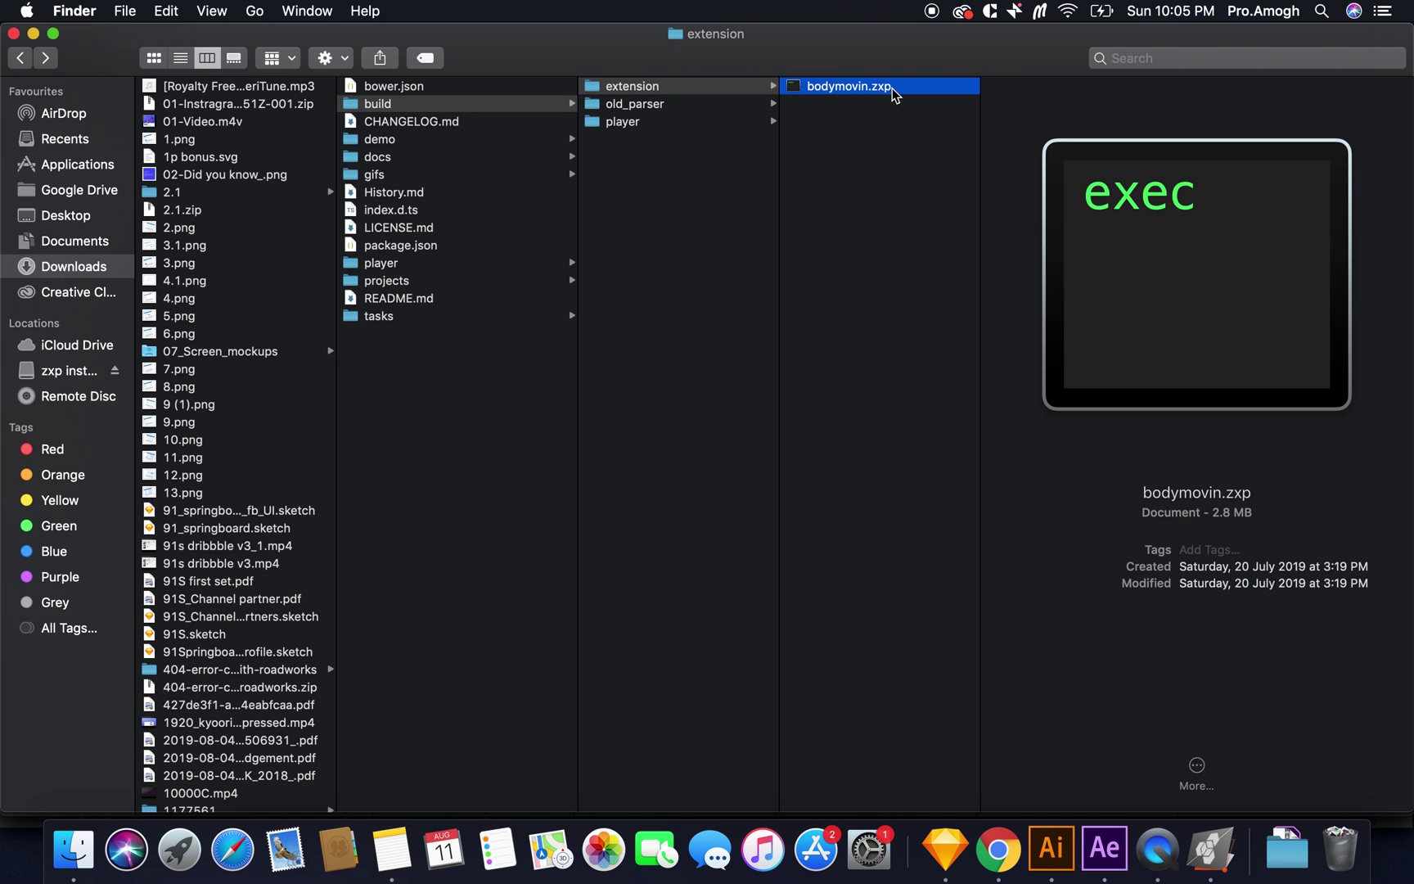
drag(893, 91, 735, 483)
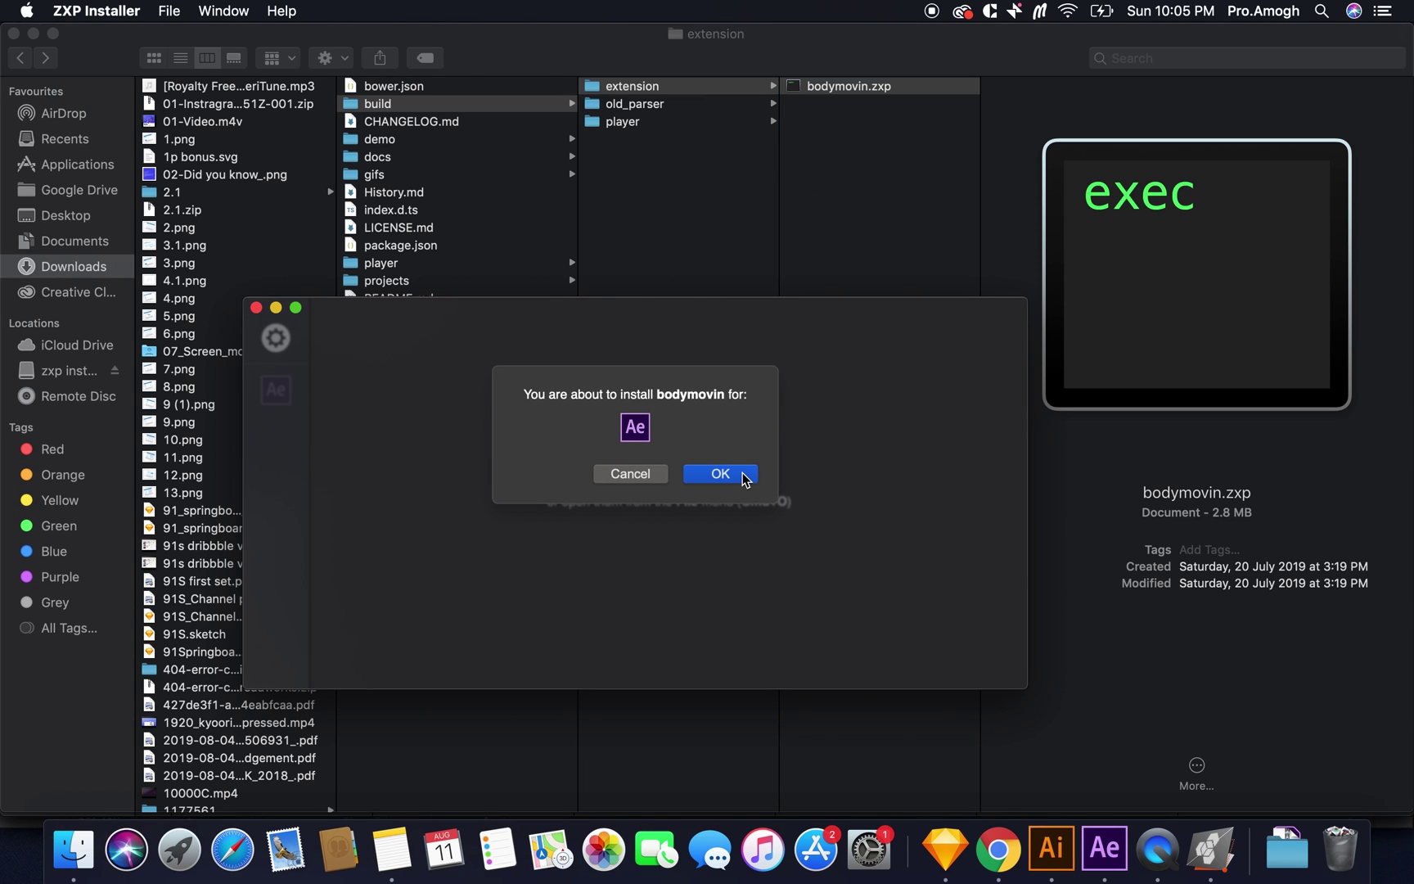
click(744, 475)
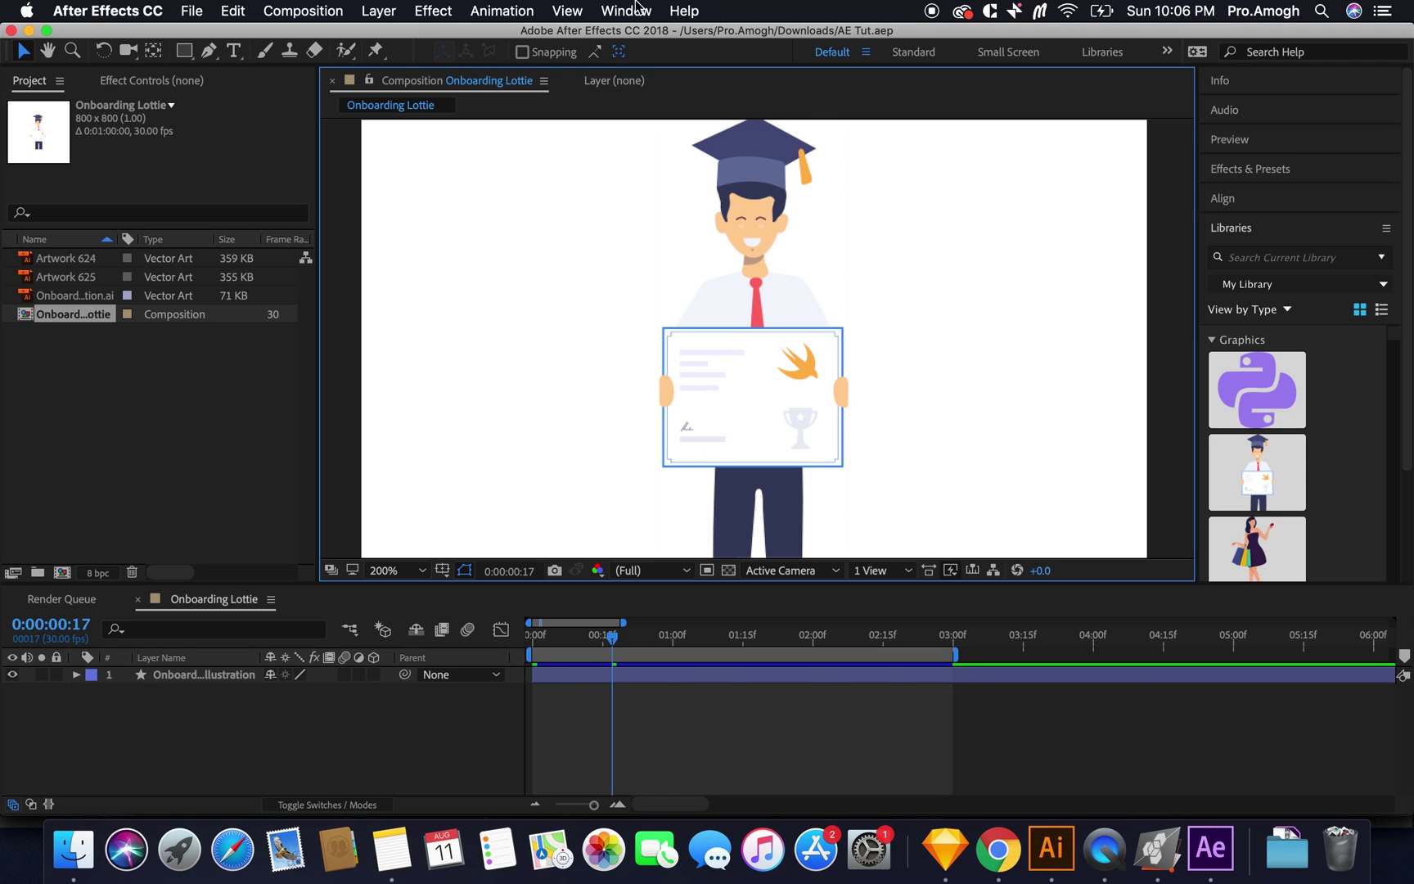
Step: In After Effects, open the Bodymovin extension and enlarge its window to show the composition list and render options
click(626, 10)
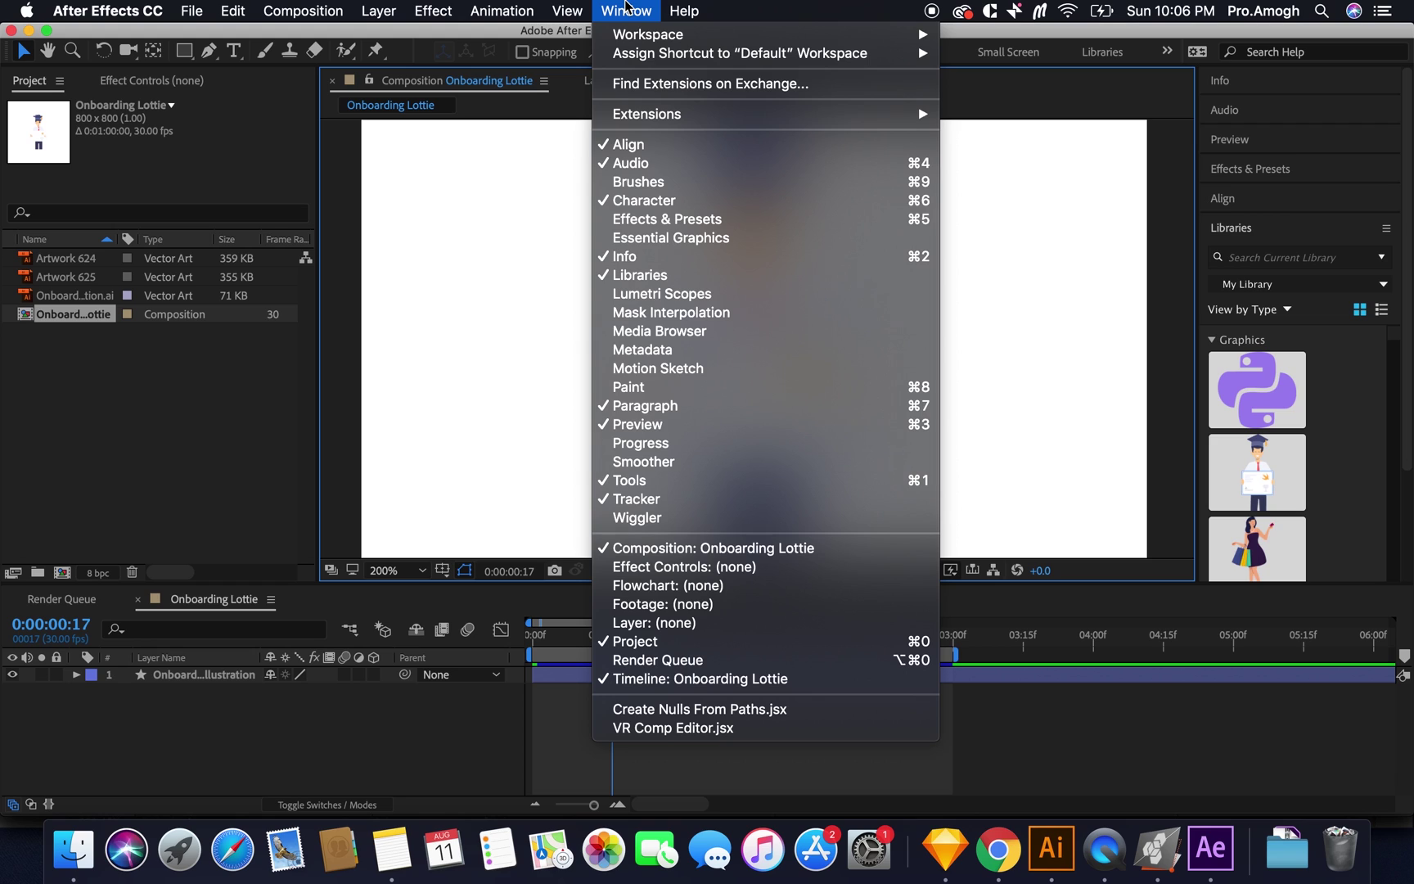
mouse_move(718, 119)
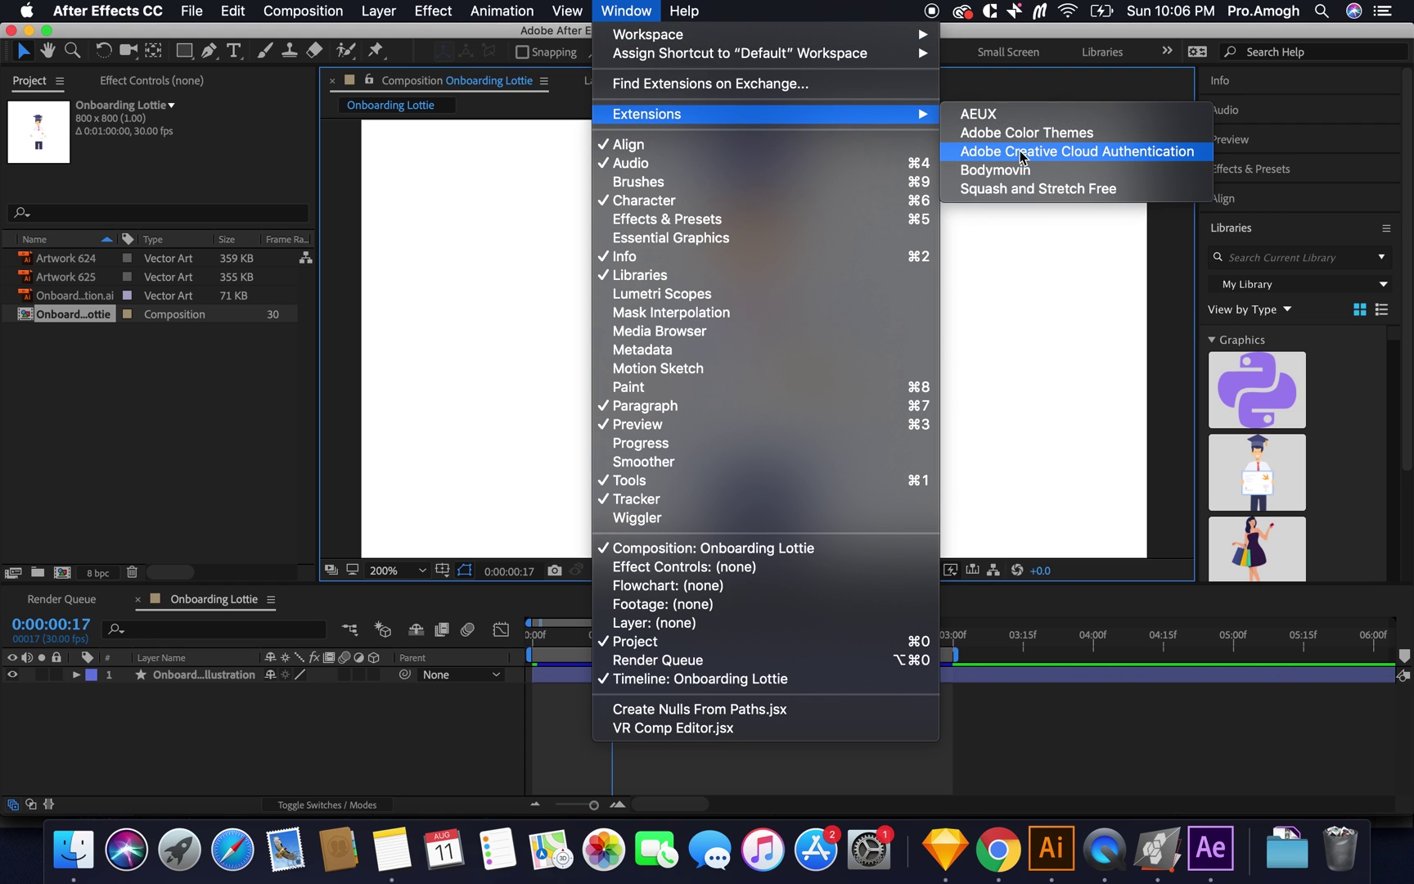
click(995, 170)
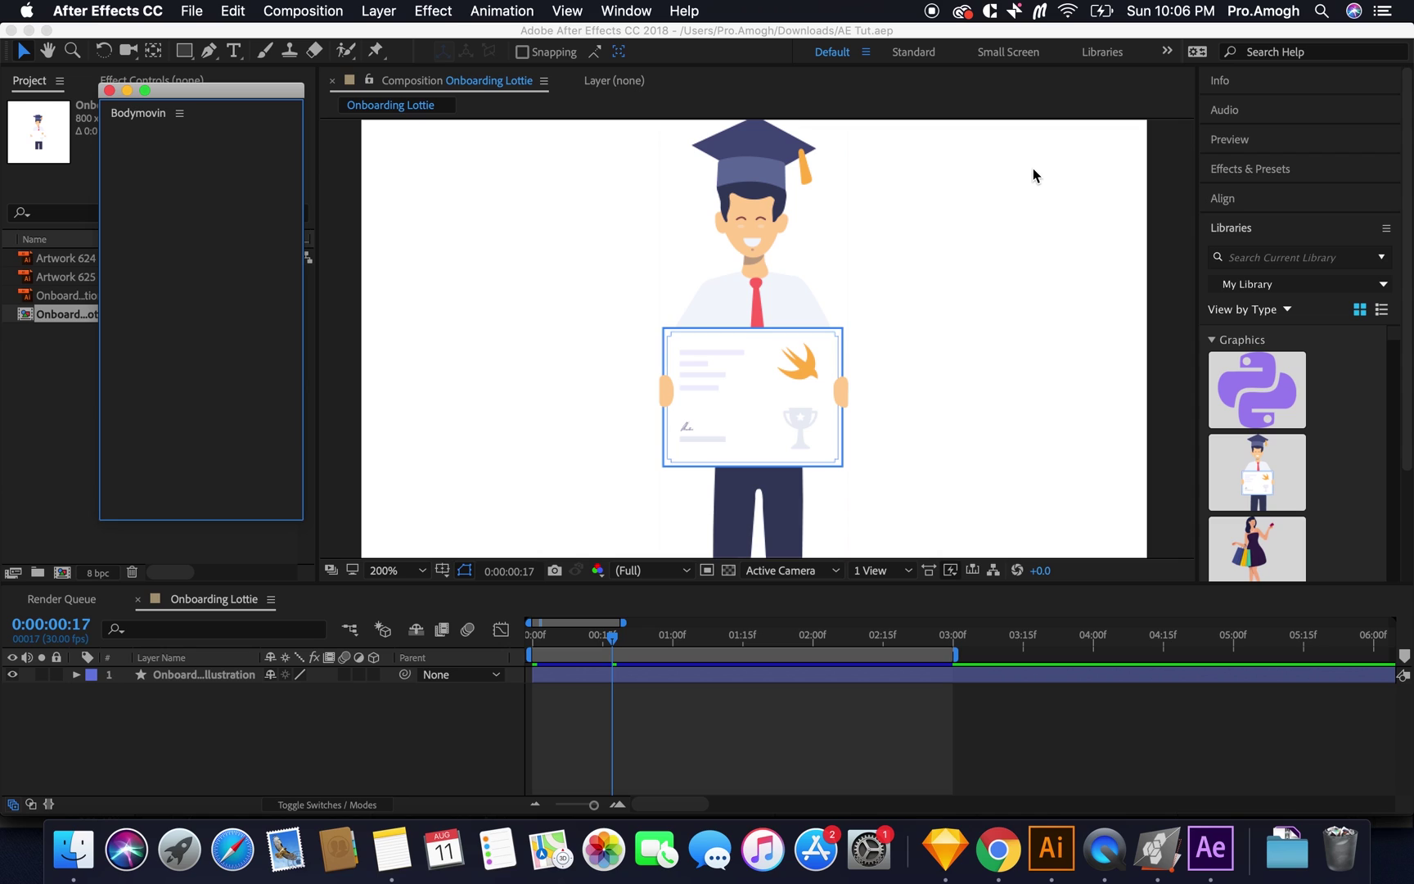
drag(305, 110, 1244, 138)
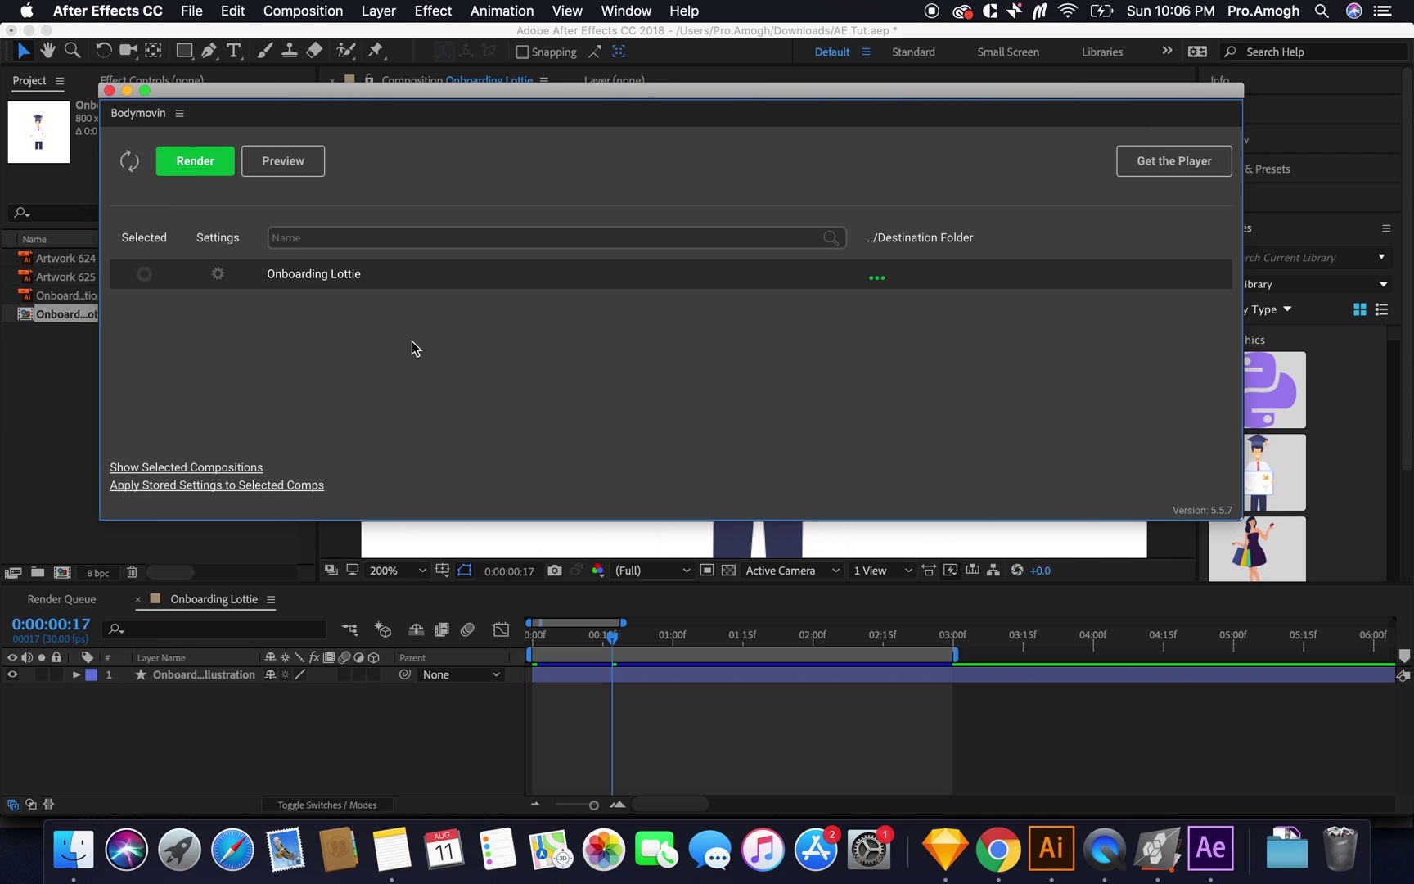
Step: Enable the Demo HTML export in the Onboarding Lottie composition's Bodymovin settings and save them
click(217, 277)
scroll(247, 409, down, 3)
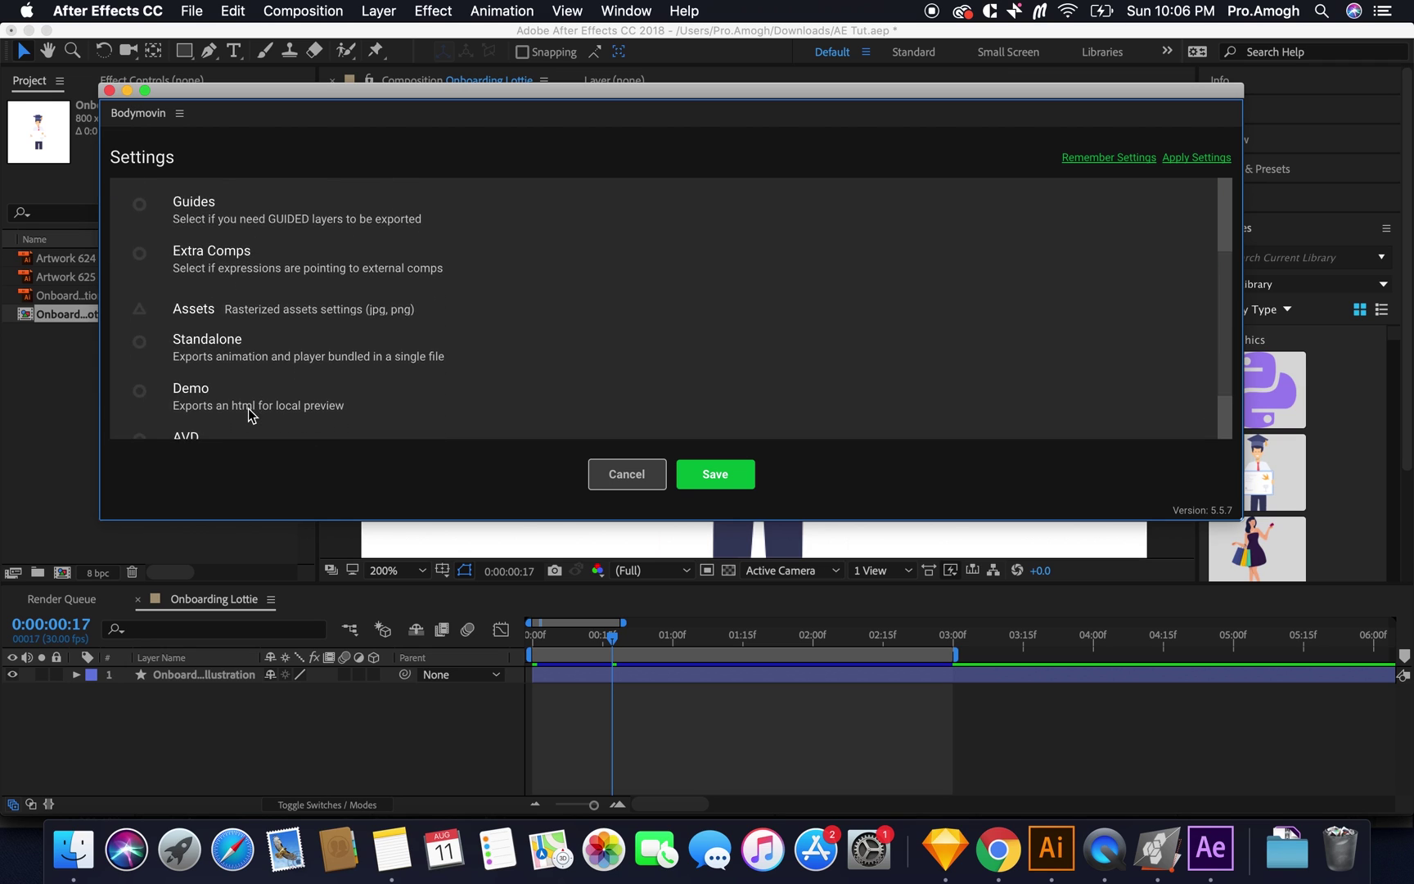
scroll(247, 409, down, 2)
scroll(249, 413, up, 5)
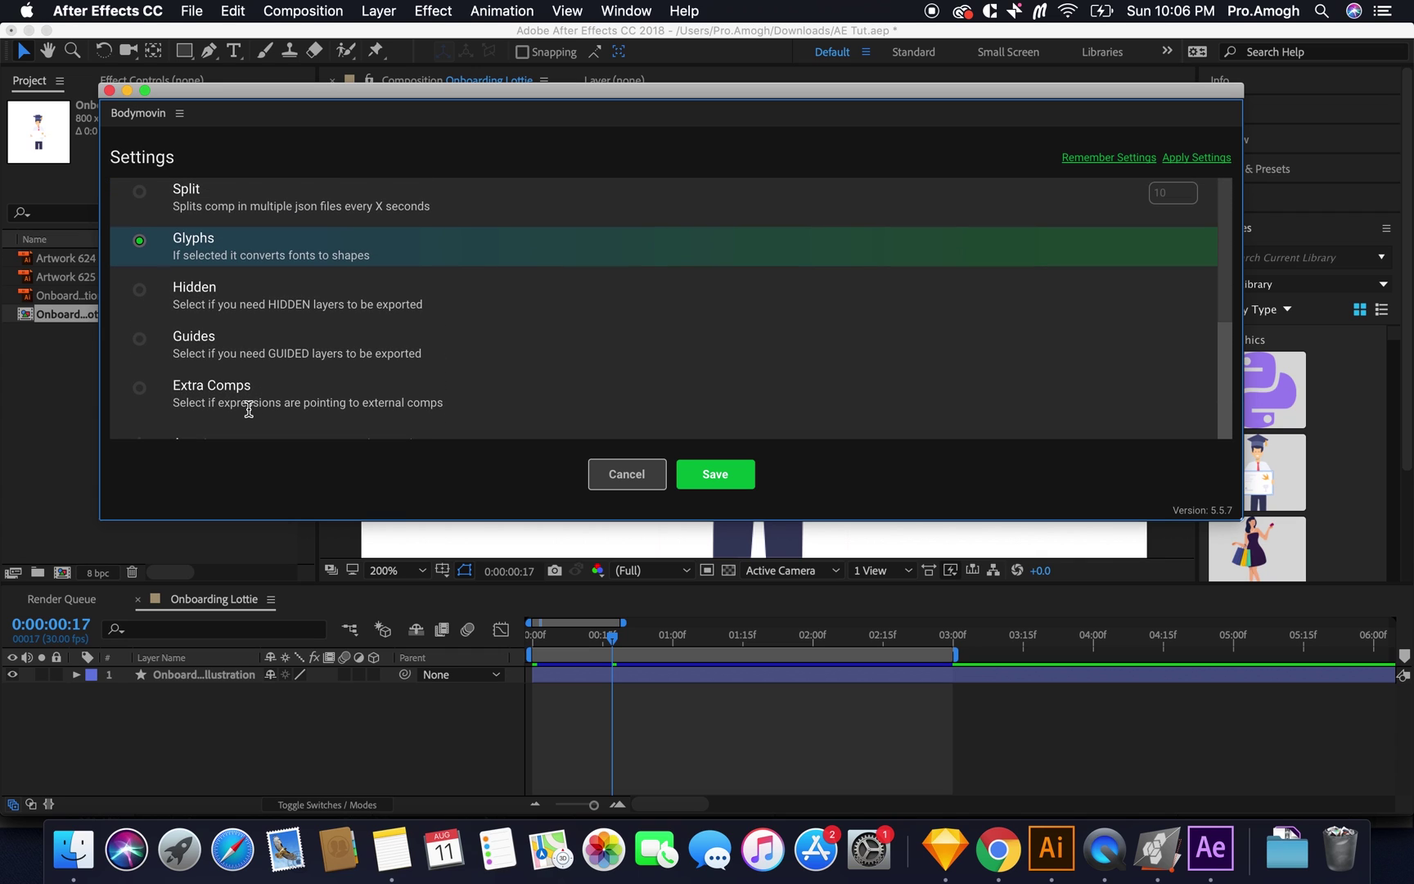
scroll(249, 409, down, 4)
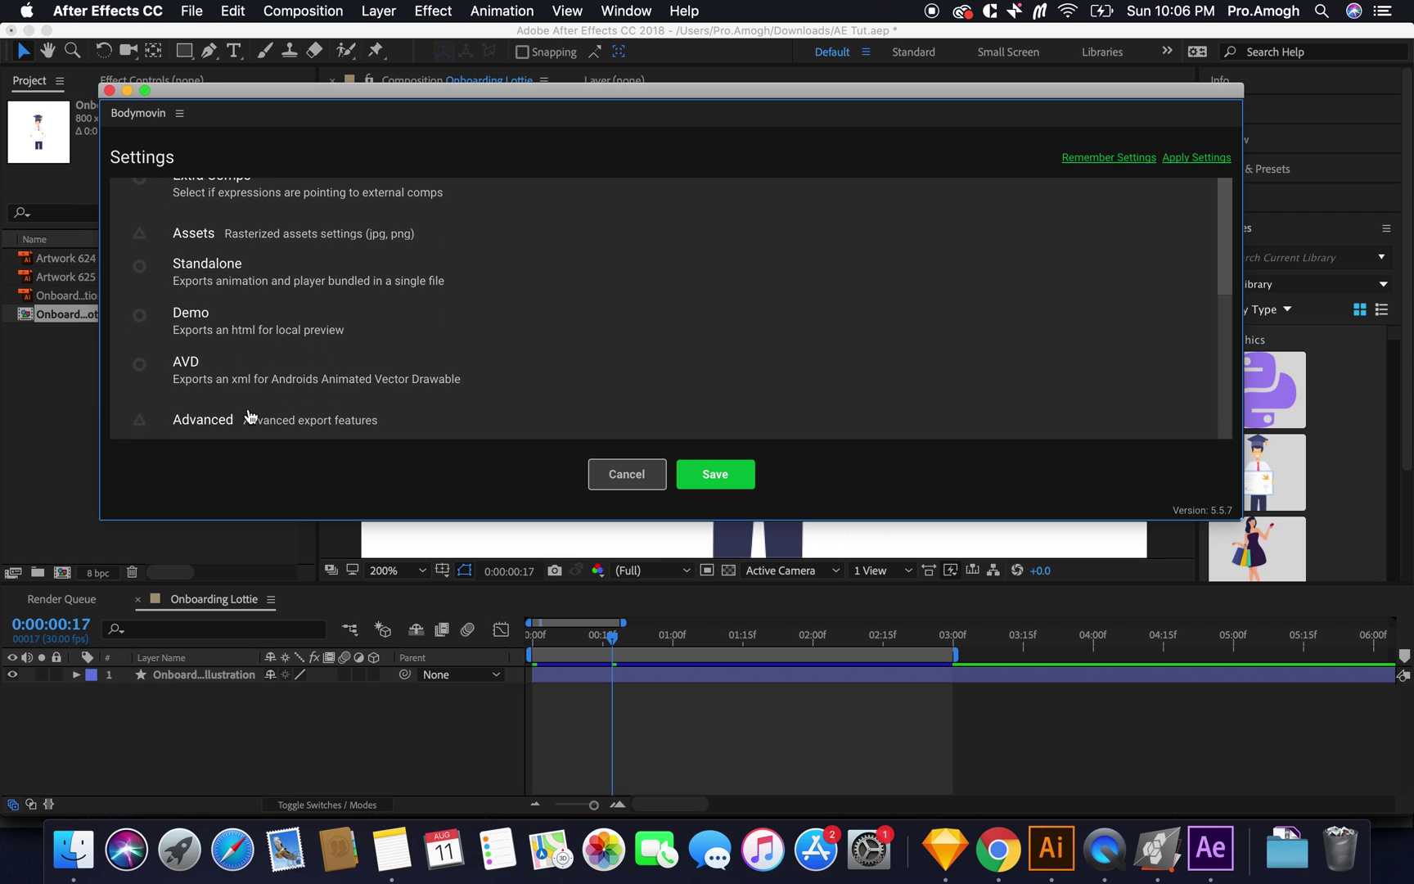
click(140, 317)
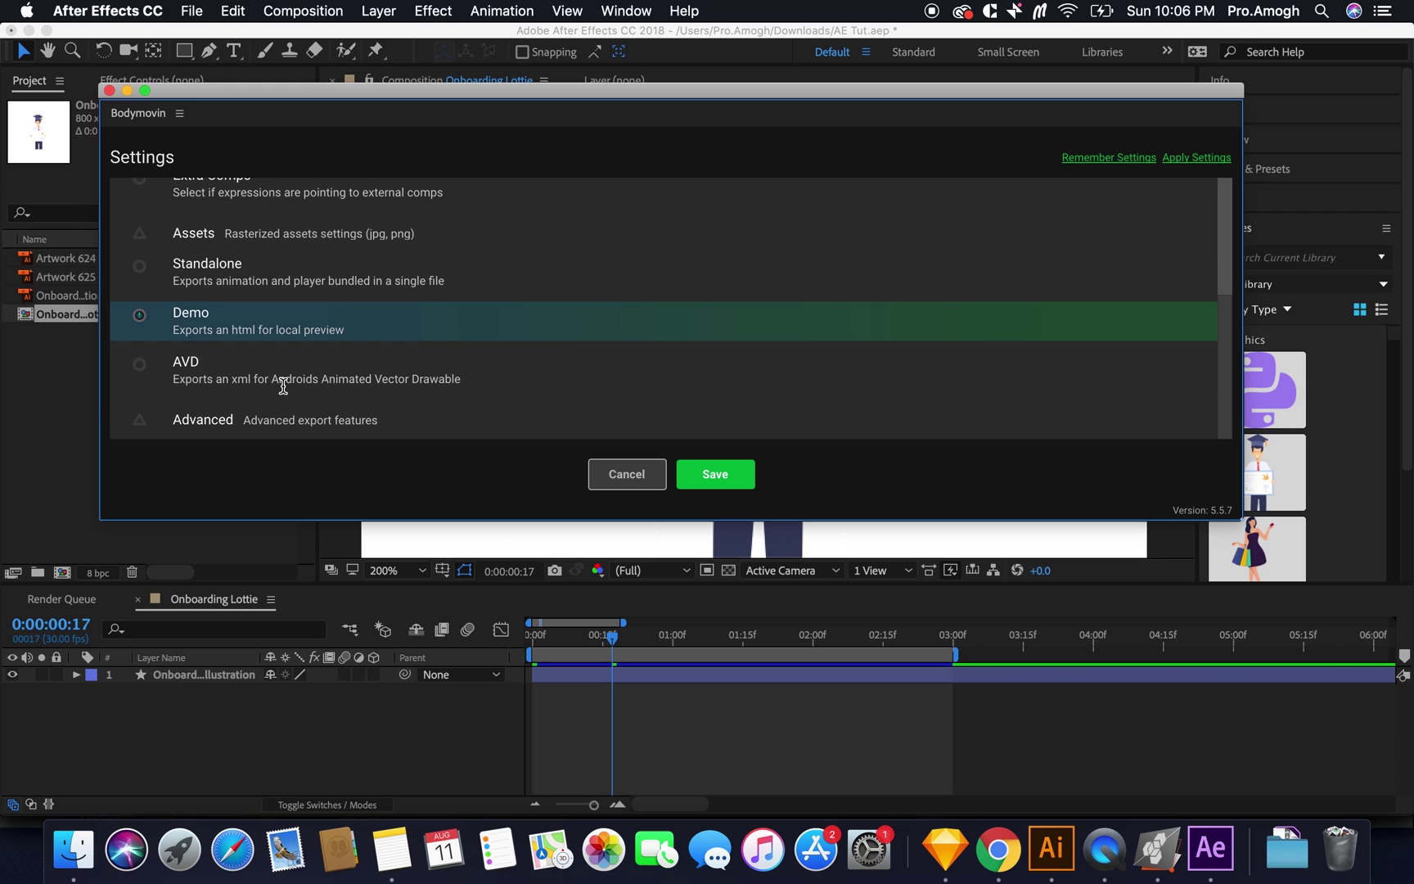
click(702, 475)
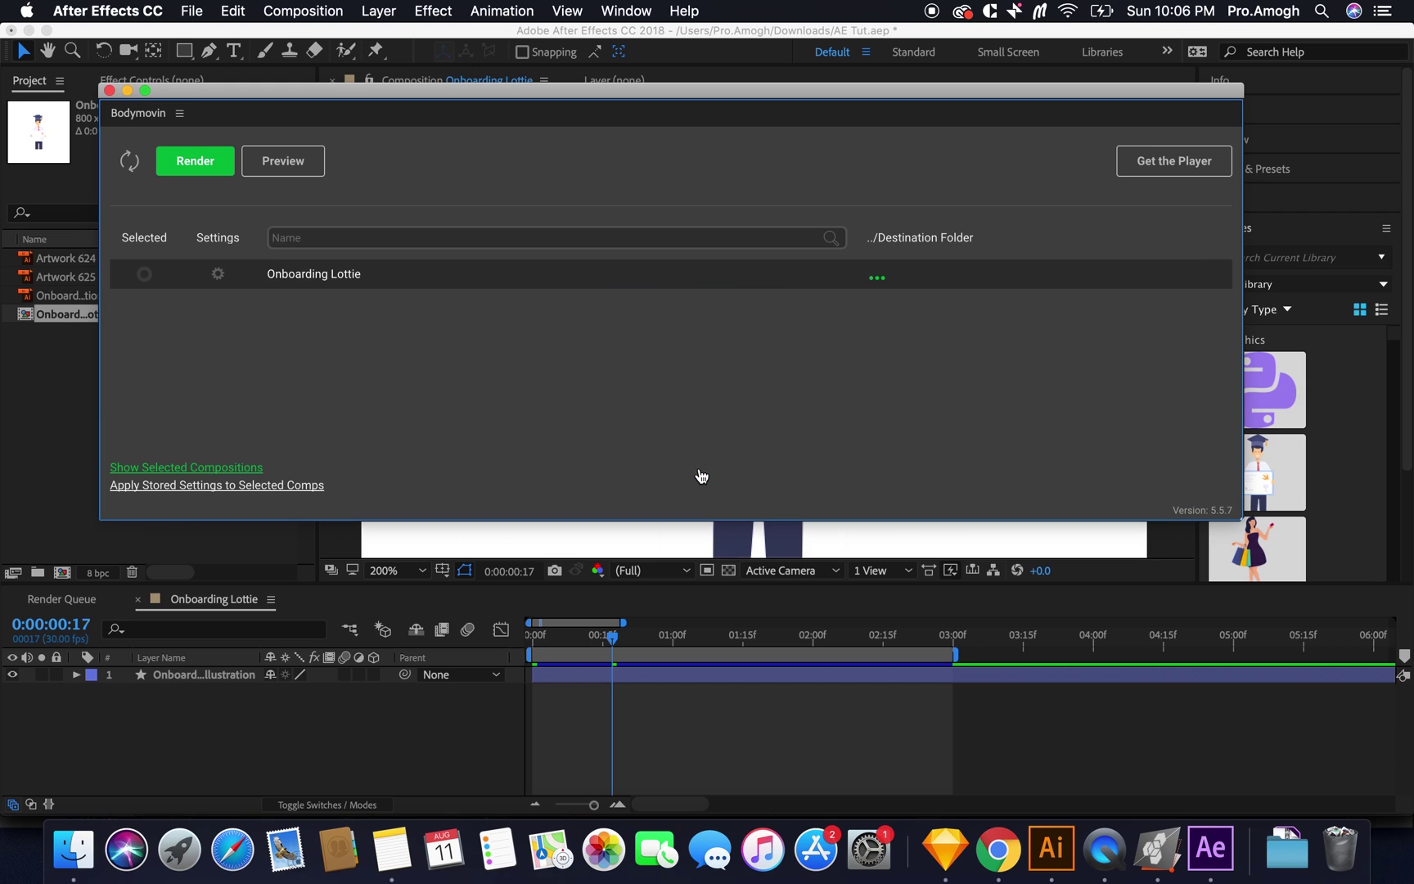
Step: Select the Onboarding Lottie composition for export and set its destination to data.json in a new Documents folder named Onboarding Lottie
click(143, 275)
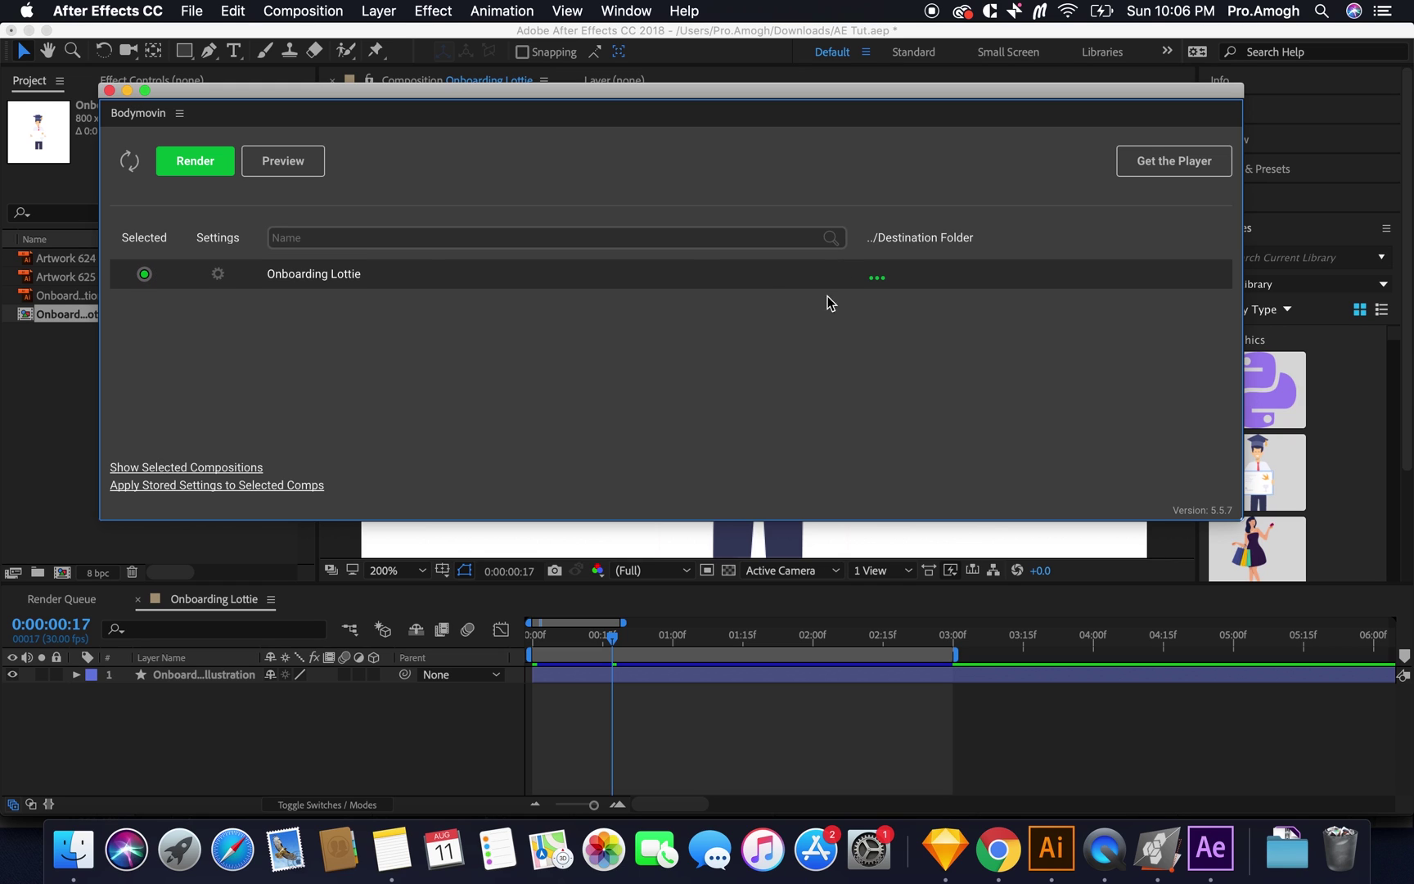
click(882, 276)
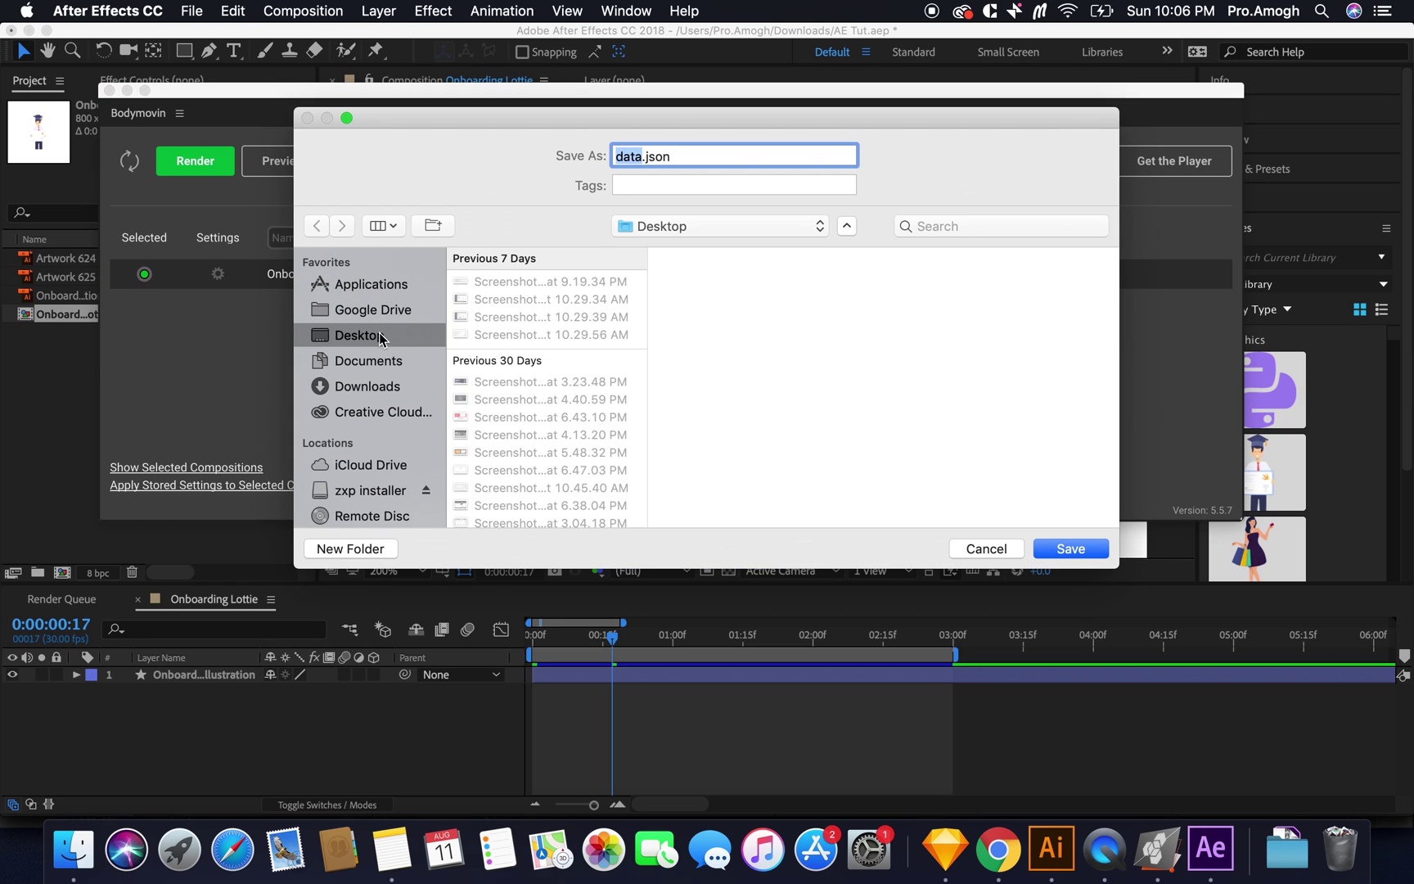
click(391, 365)
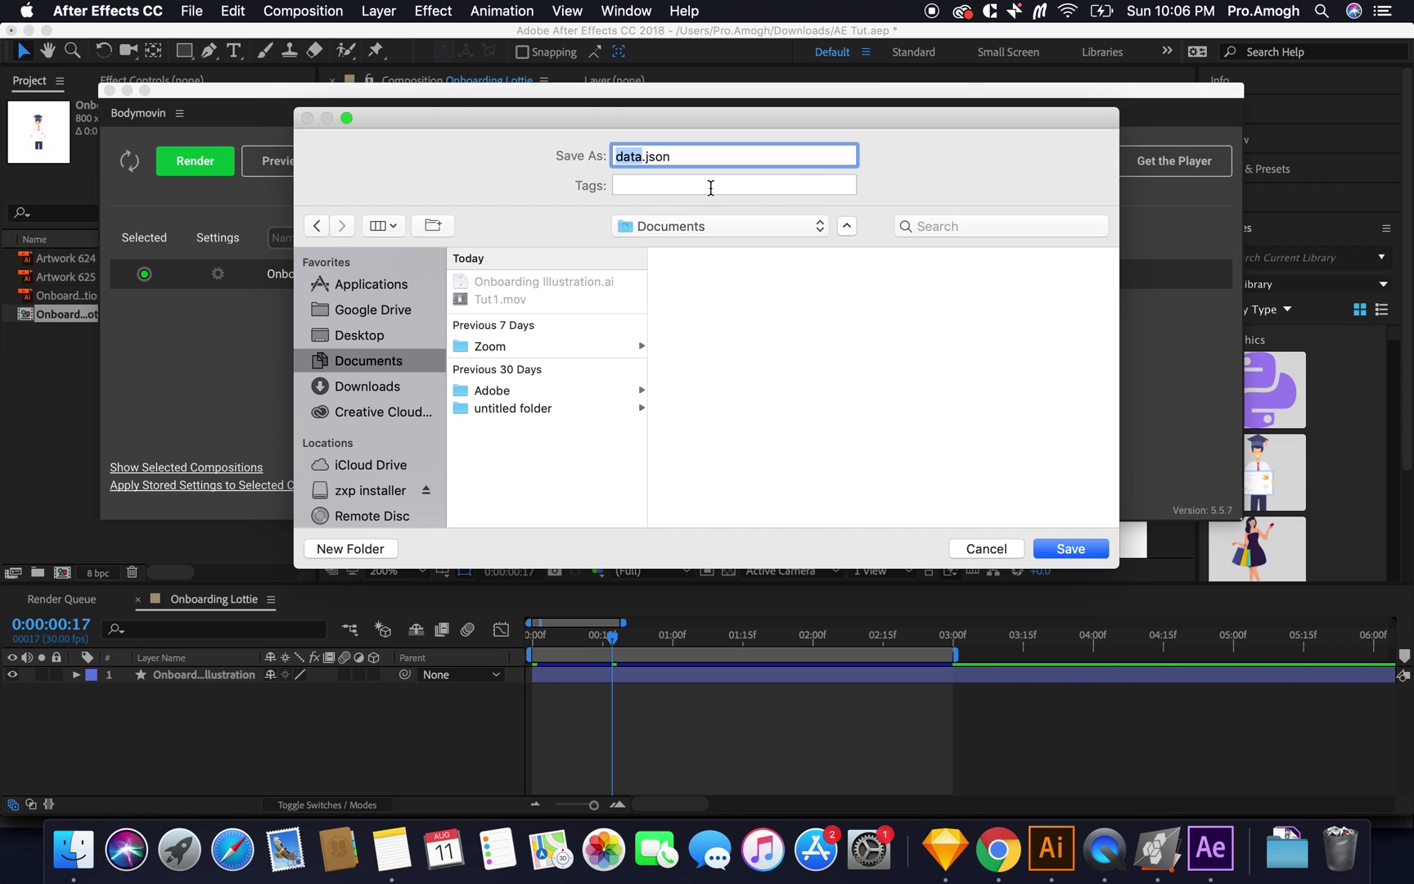
key(super+shift+n)
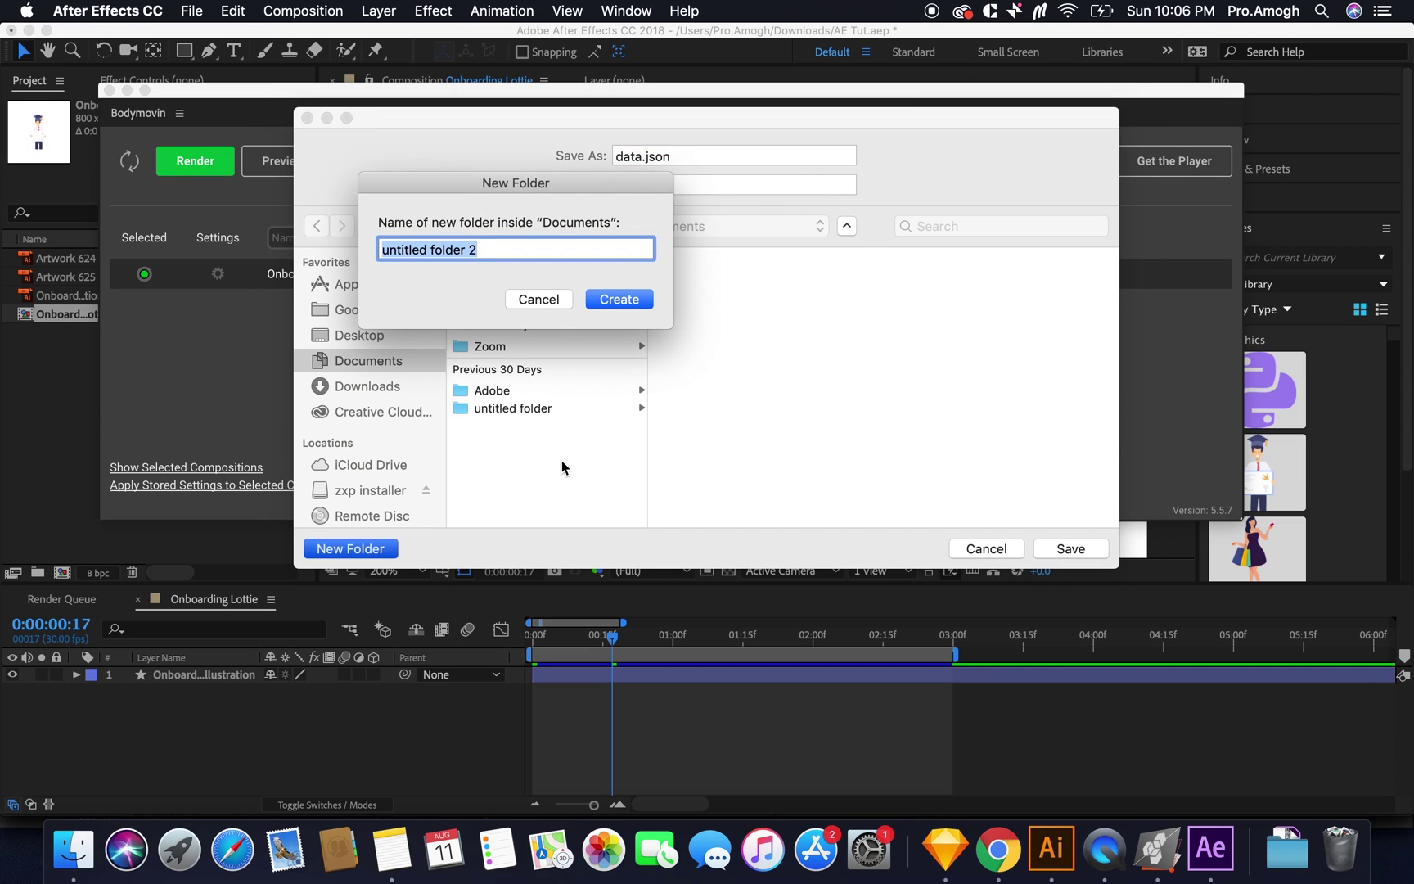
text(oarding Lottie)
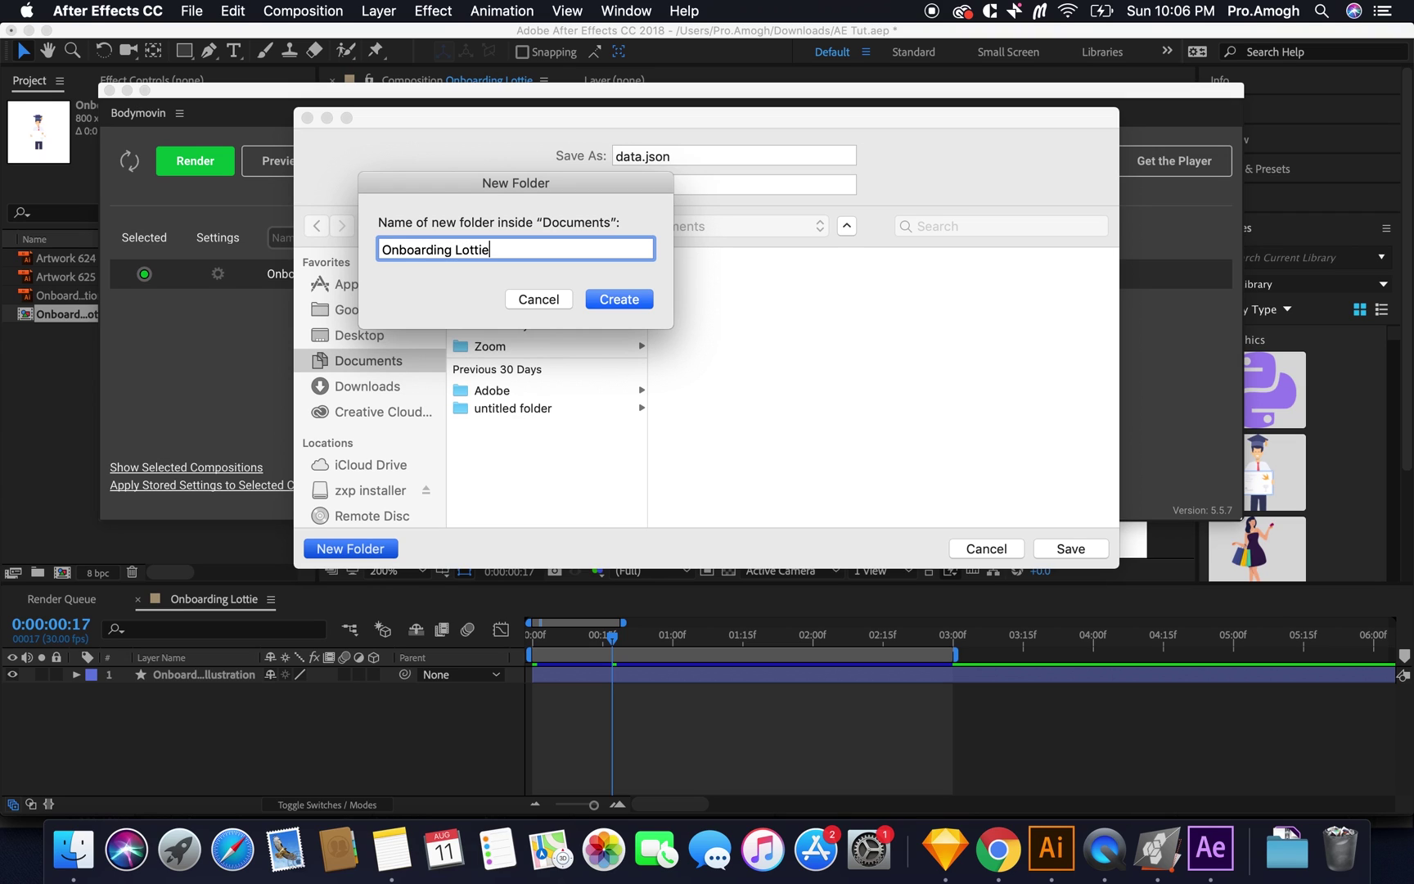
key(Return)
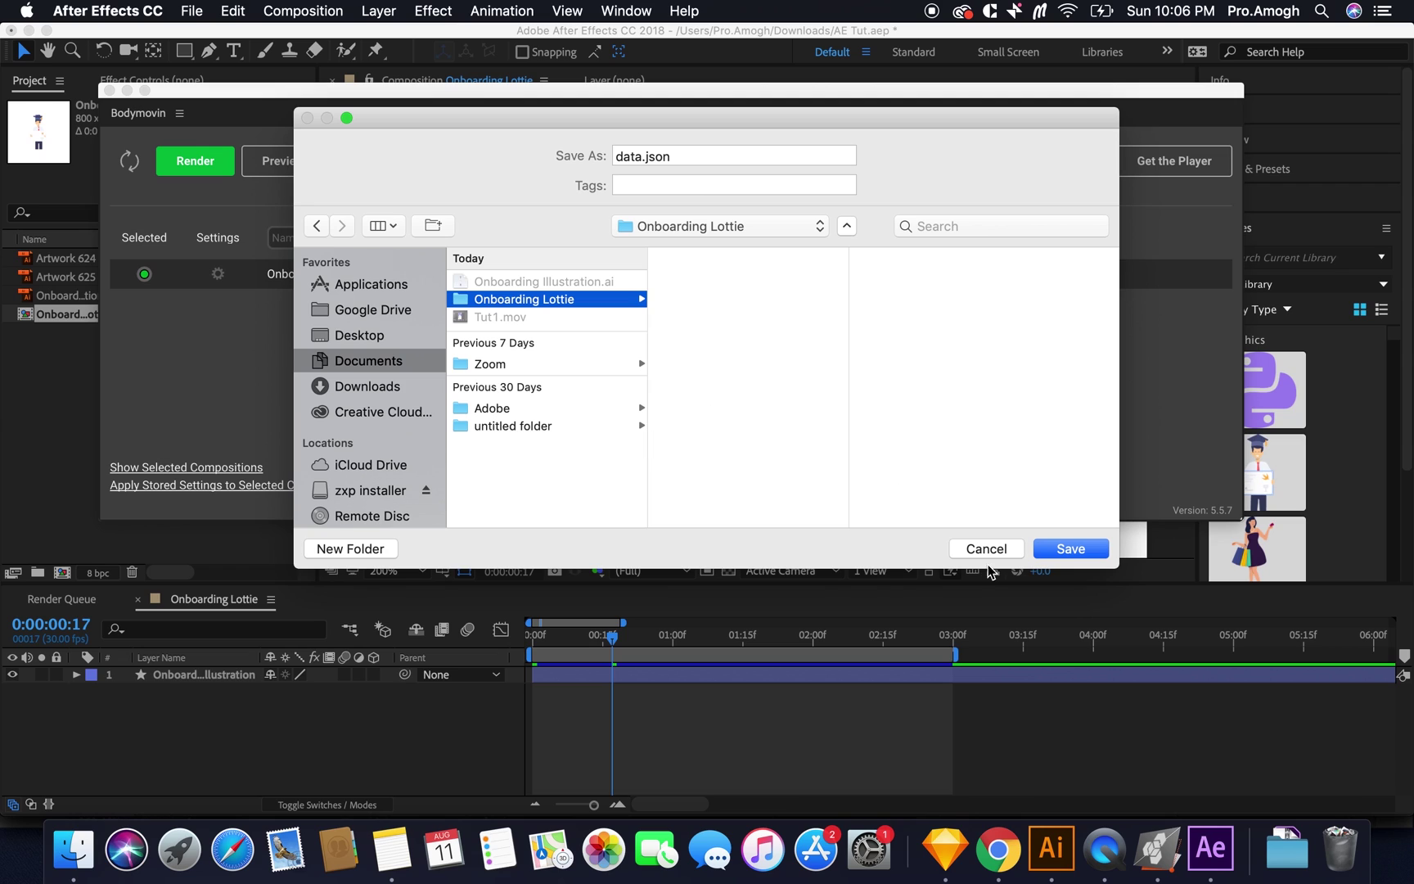
click(1087, 549)
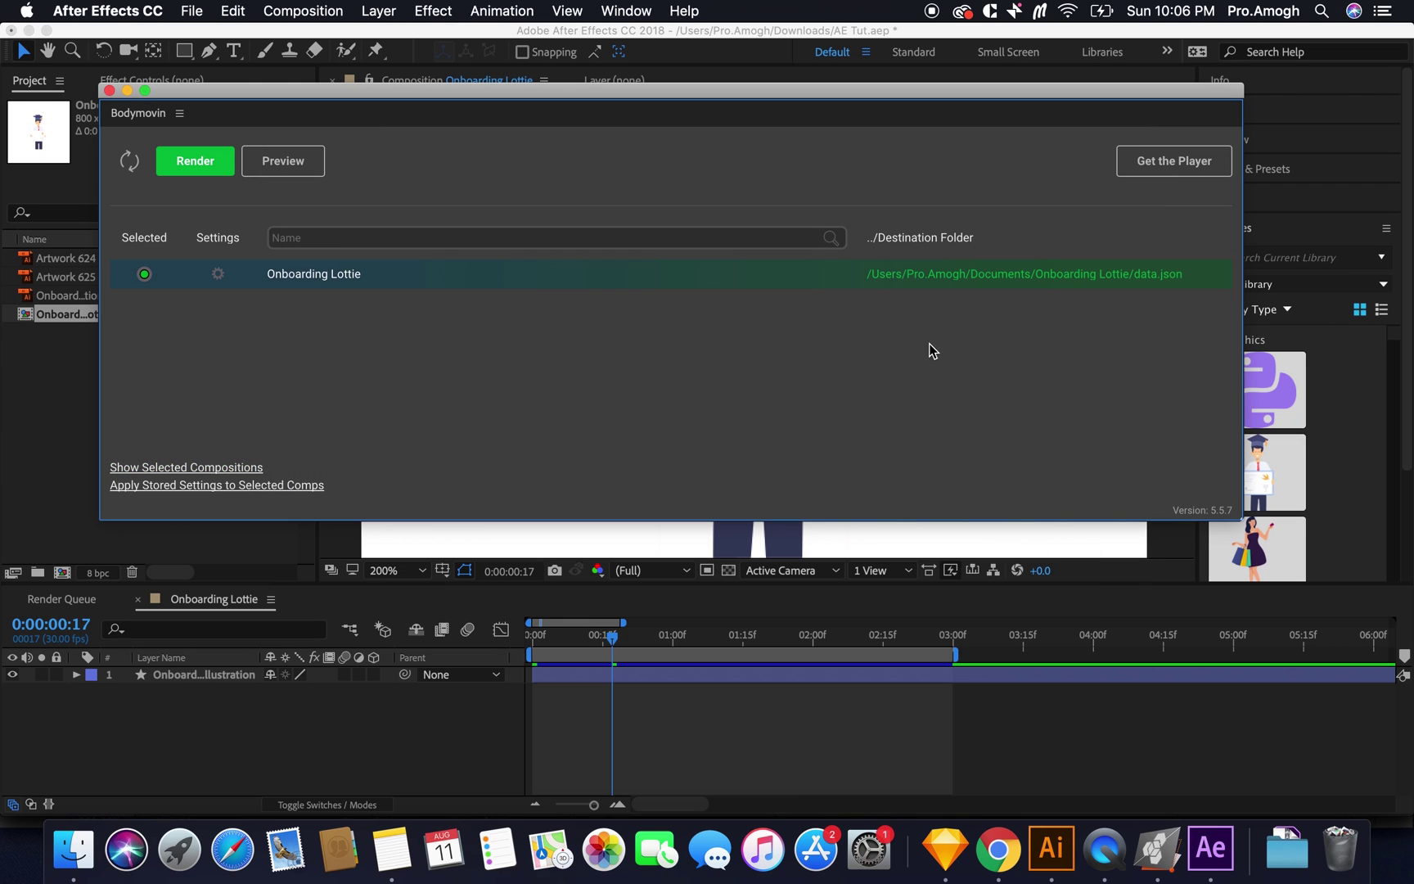
Step: Render the composition with Bodymovin and open the exported demo.html from the Onboarding Lottie folder in Finder
click(184, 166)
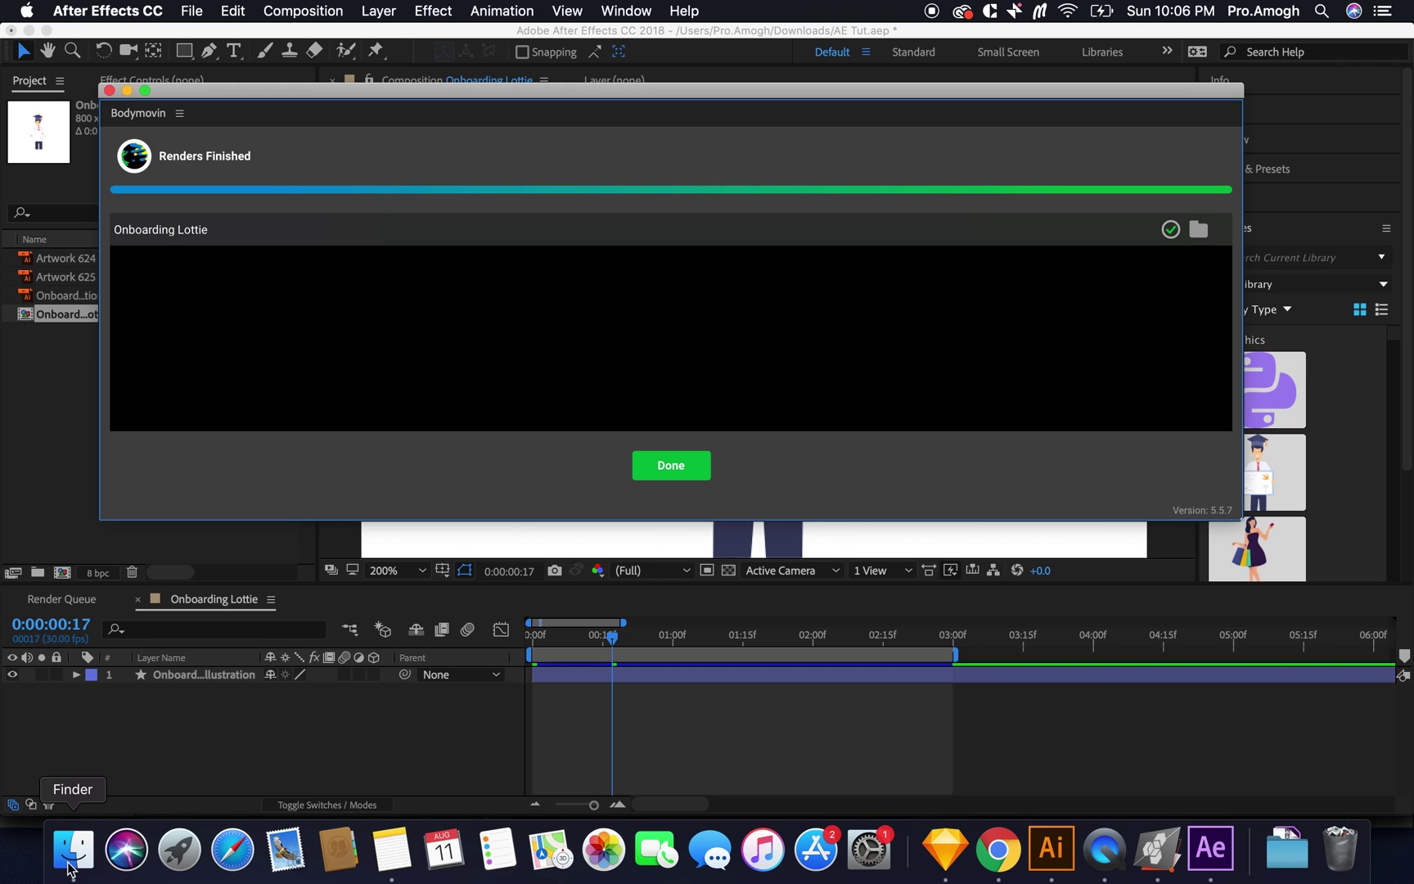
click(394, 104)
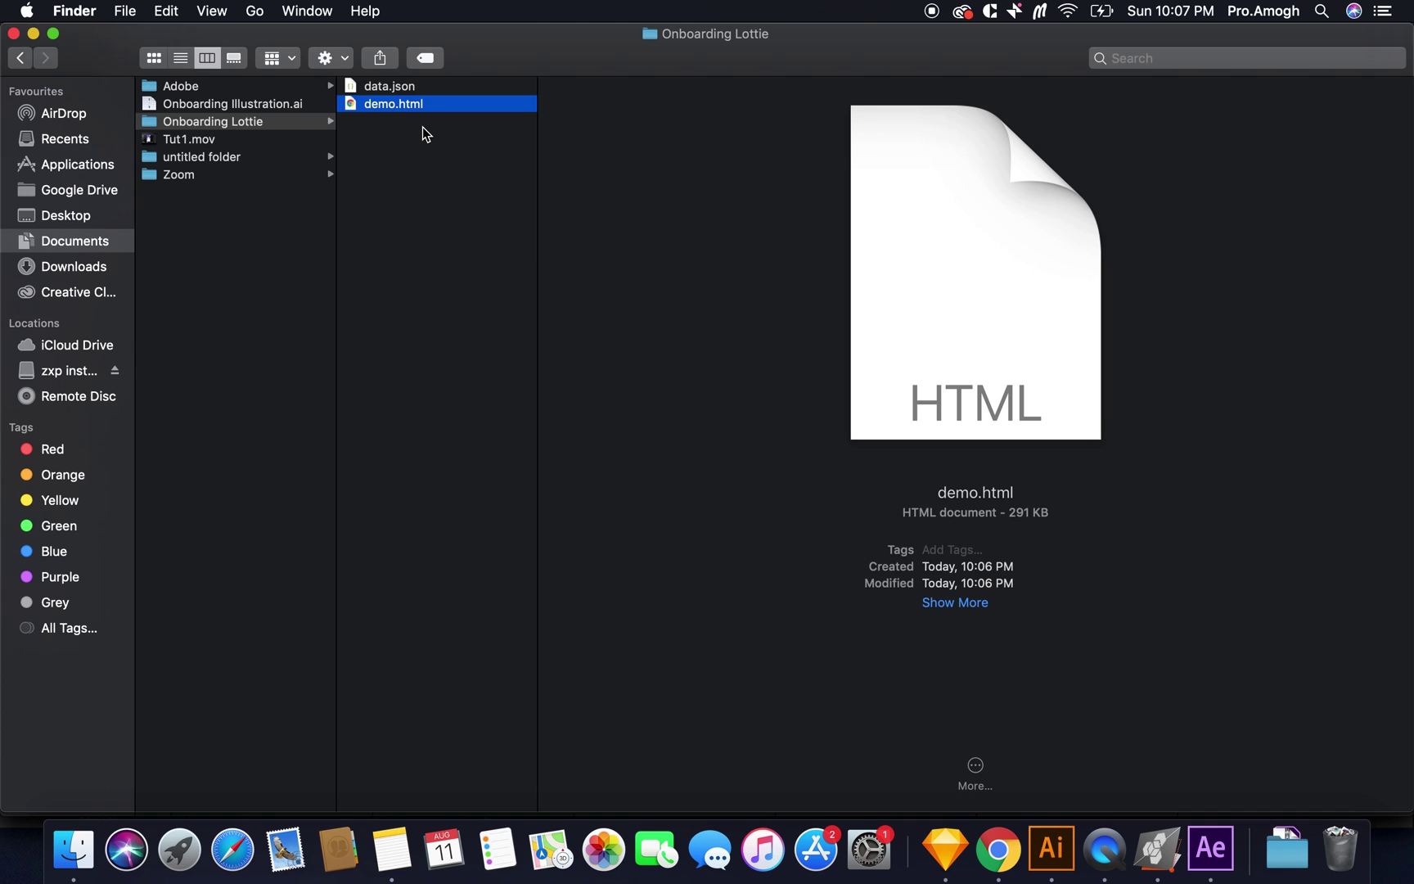
double_click(400, 107)
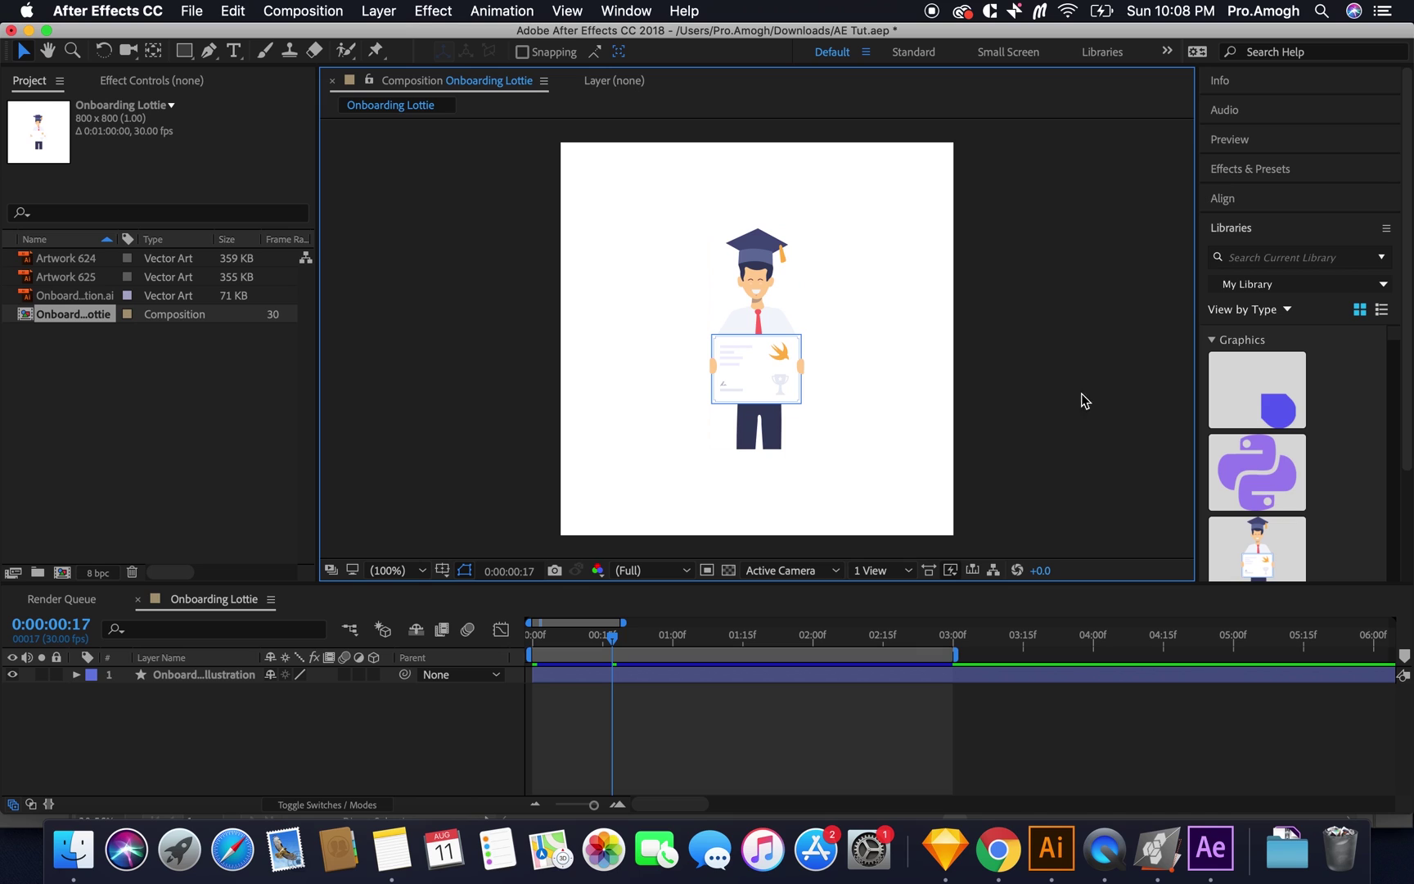
Step: In After Effects, add the purple library graphic Artwork 626, covering the composition's upper-left corner behind the graduate illustration
drag(1287, 398, 707, 286)
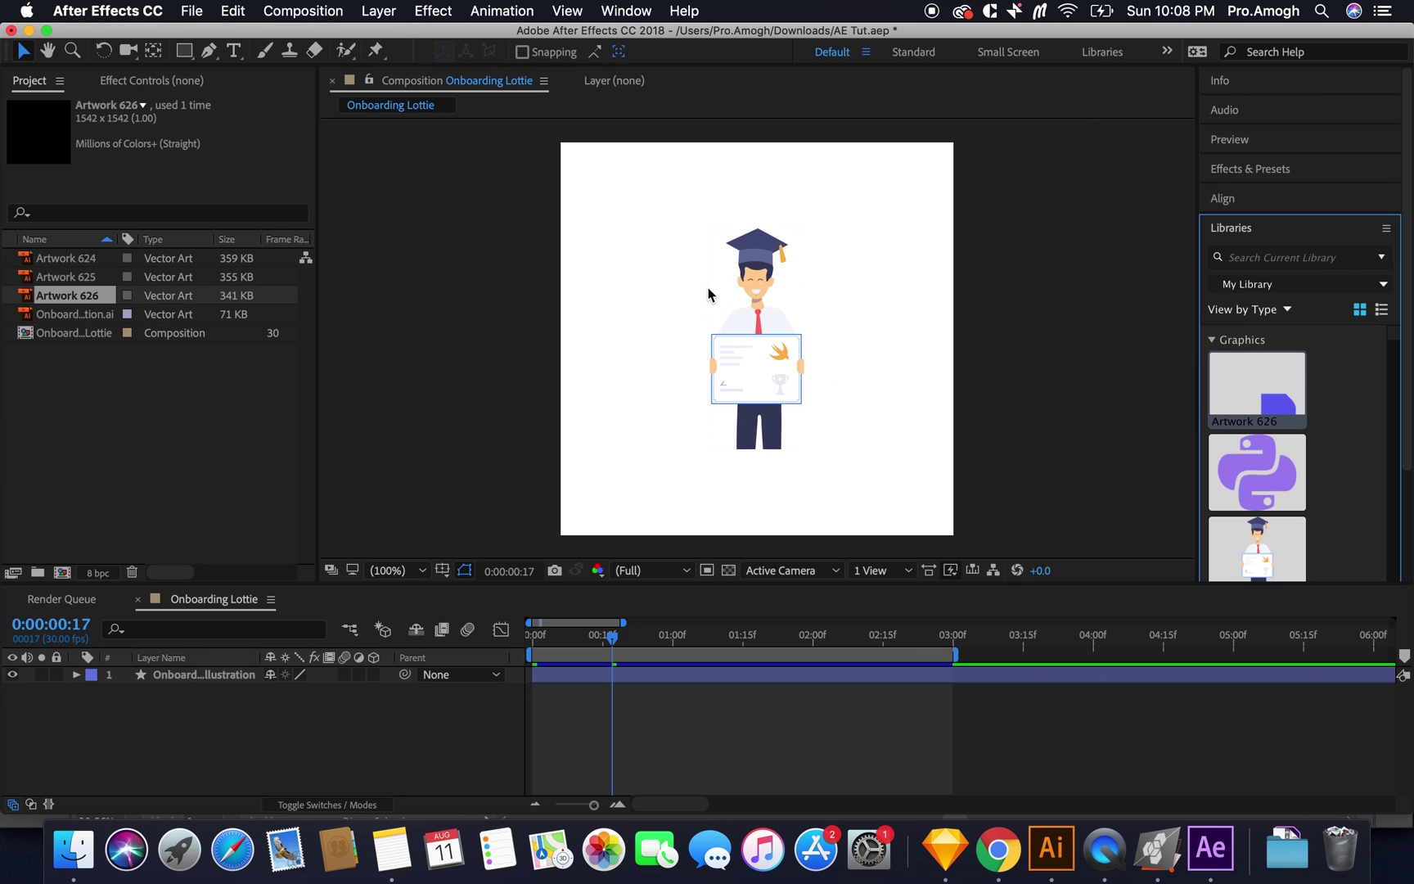
drag(863, 399, 700, 212)
key(period)
drag(571, 138, 788, 319)
key(Up)
key(Up)
key(Up)
key(Up)
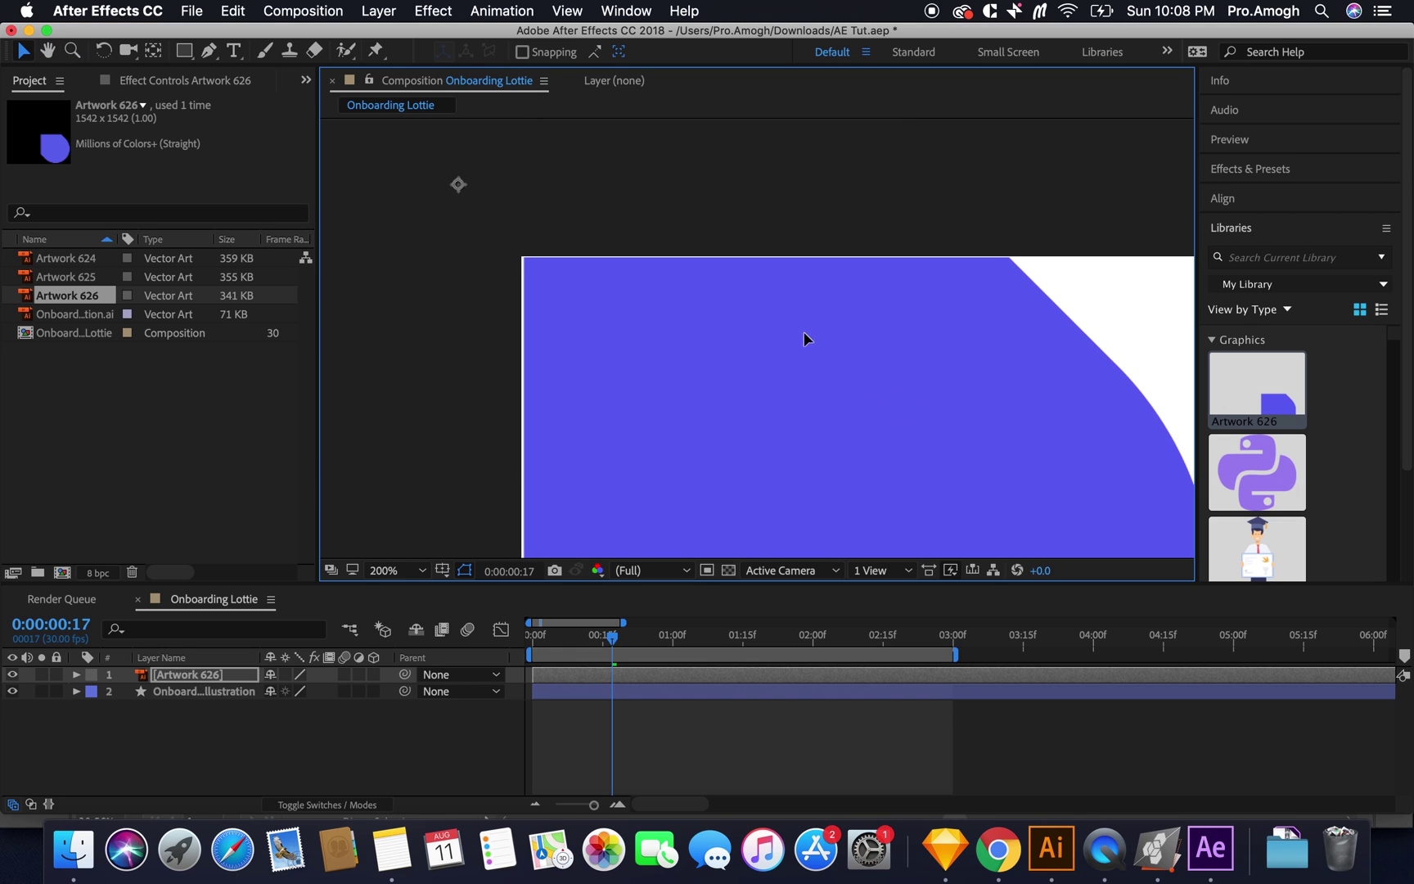
key(Left)
key(Left)
key(Left)
key(slash)
drag(205, 675, 196, 697)
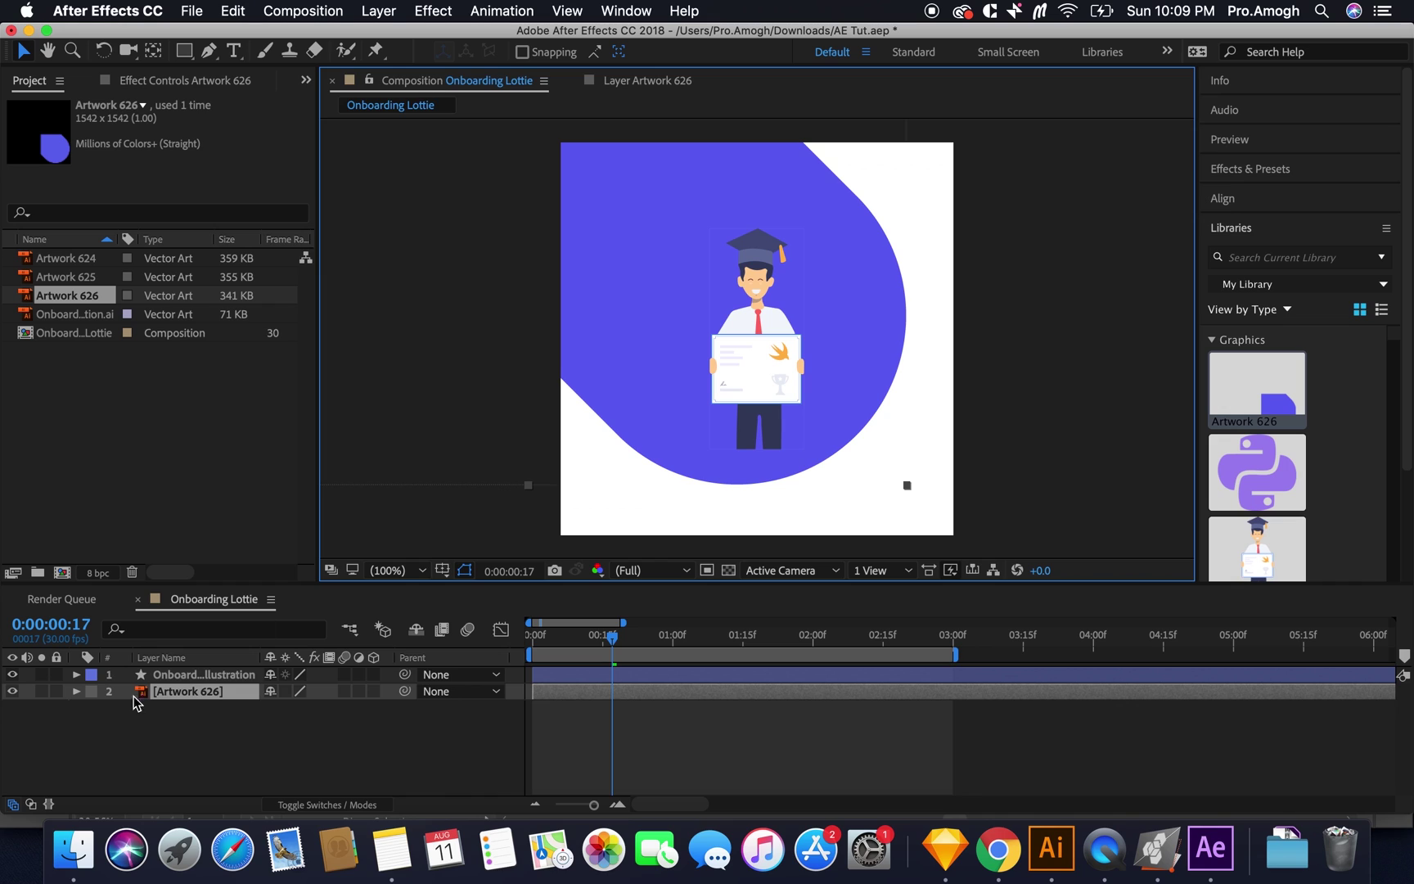
Step: Create a shape layer from the Artwork 626 vector layer and delete the original artwork layer
right_click(172, 691)
click(261, 586)
key(Delete)
Step: Find and delete Merge Paths 1 in the Artwork 626 outlines, and delete the outer Path 1 from Group 1
key(super+f)
text(merge)
key(Return)
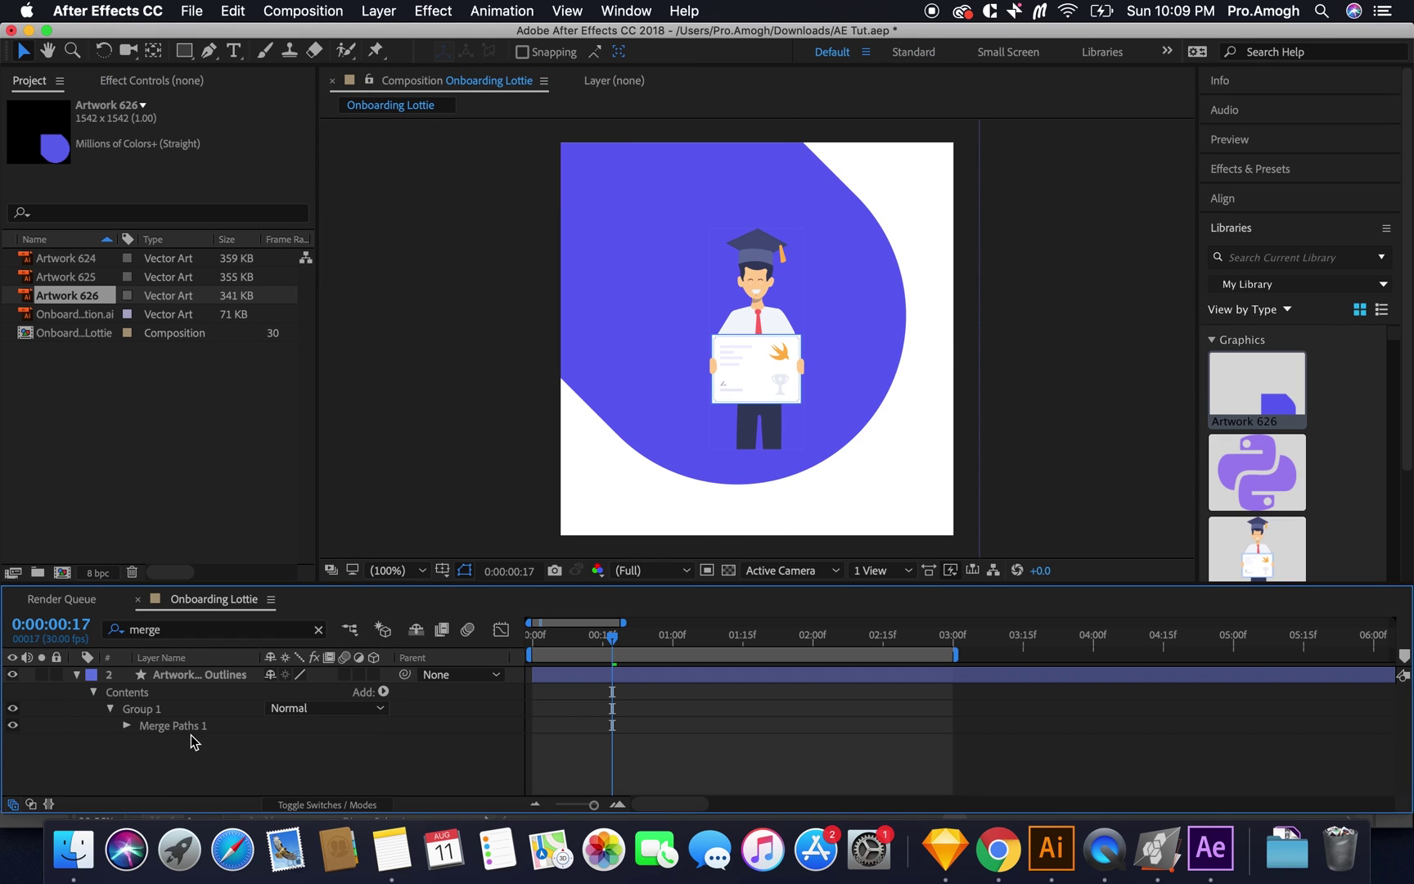
click(181, 726)
key(Delete)
click(110, 708)
click(166, 727)
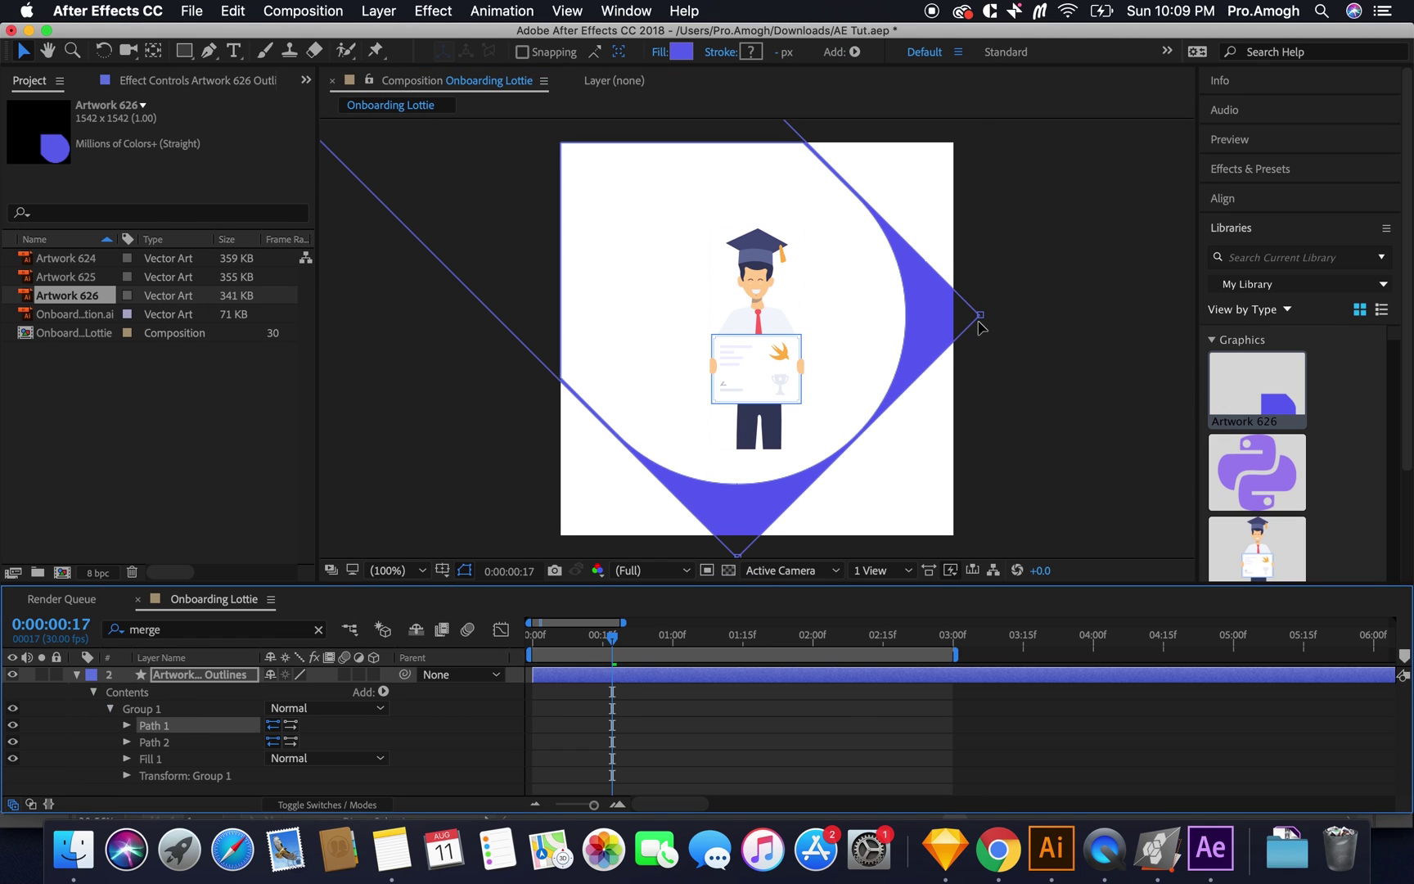
key(Delete)
Step: Rename the Artwork 626 outlines layer as Mask and clear the merge filter from the timeline search
key(Return)
text(Mask)
key(Return)
click(210, 748)
key(super+f)
key(BackSpace)
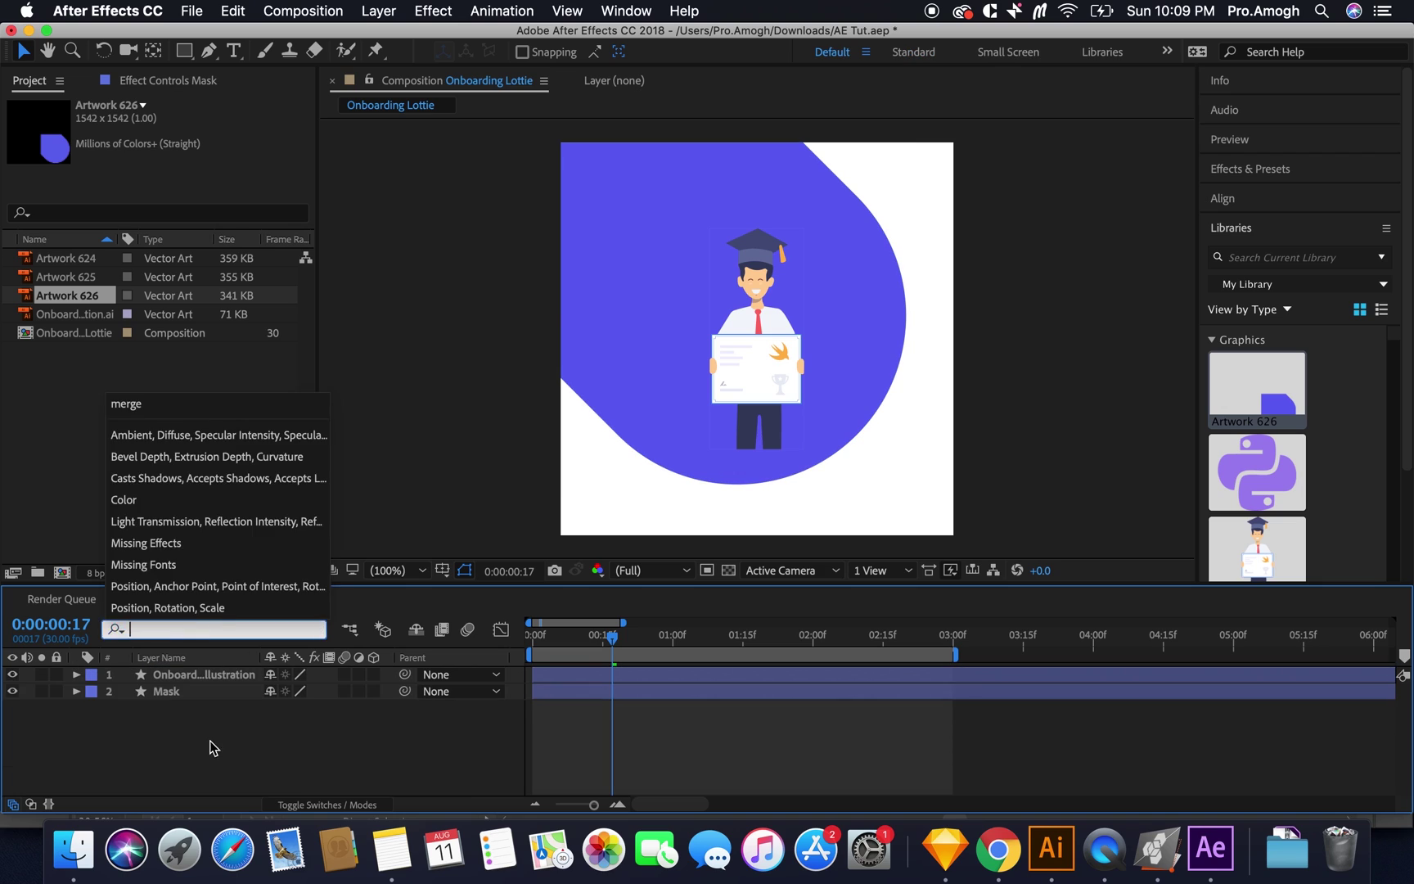
Step: Duplicate the Mask layer, place one copy above the illustration layer, and rename the copy beneath the illustration as Shape
click(190, 694)
key(super+d)
mouse_move(188, 692)
mouse_down()
mouse_move(185, 675)
mouse_move(181, 707)
mouse_move(185, 670)
mouse_up()
key(Return)
text(Shape)
key(Return)
Step: Set the Onboarding Illustration layer's track matte to Alpha Matte "Mask"
click(195, 690)
click(353, 804)
click(400, 691)
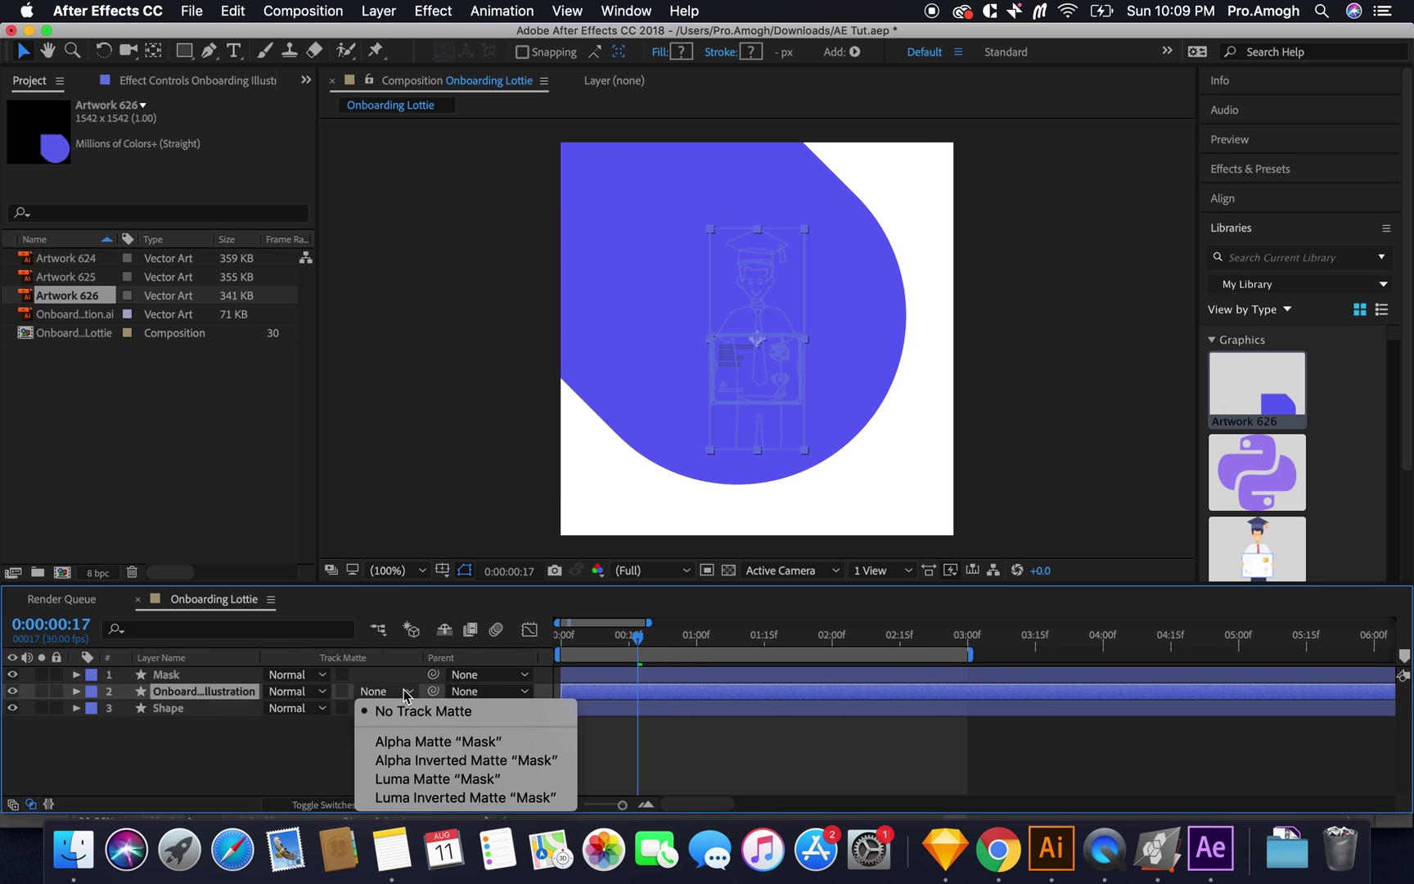
click(473, 749)
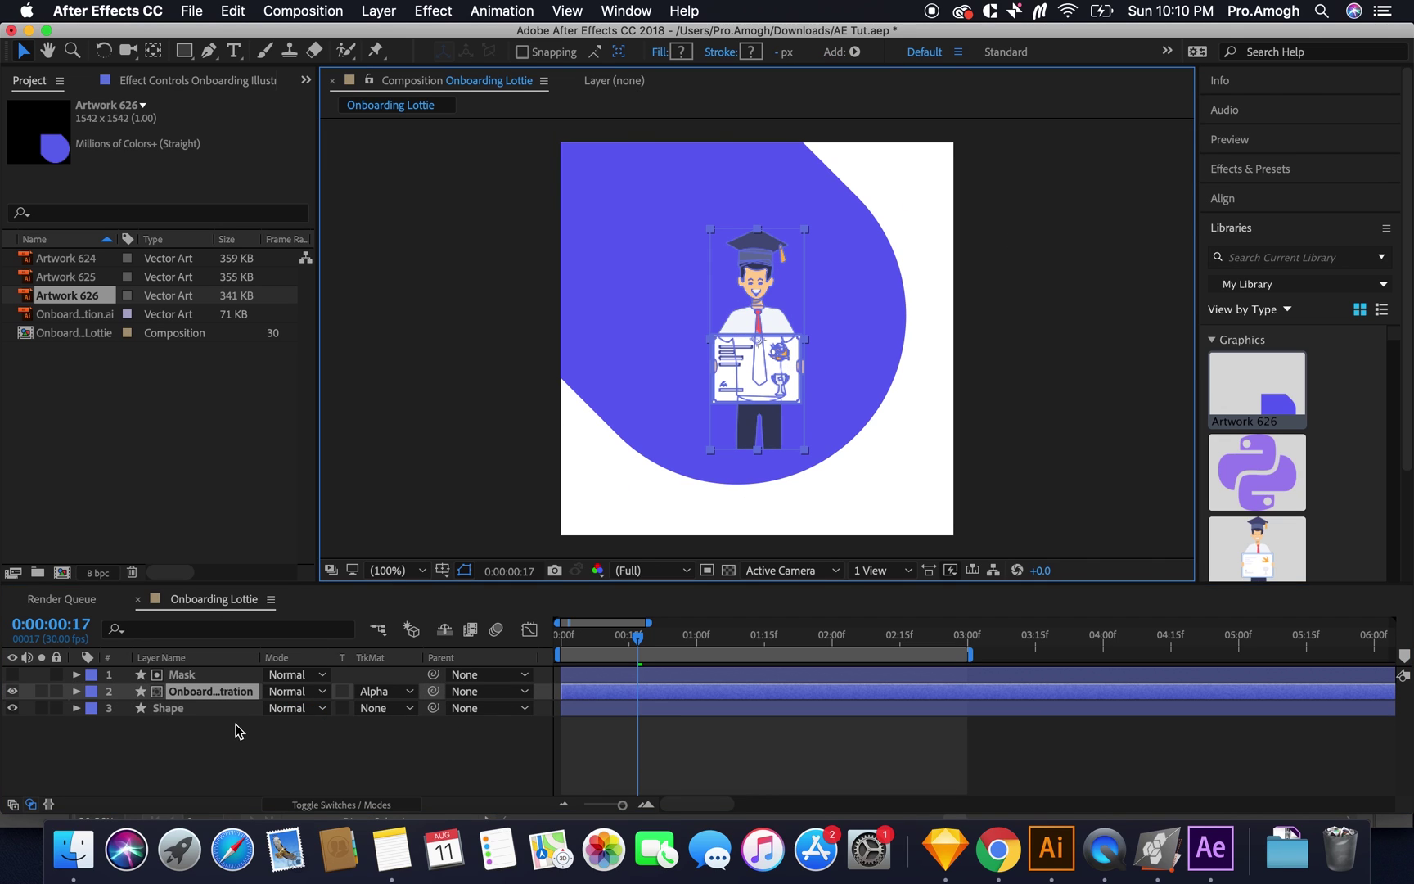
Step: Move the graduate illustration slightly down and left over the purple shape's lower edge, and scale it to 150%
click(204, 711)
drag(765, 364, 667, 395)
click(1032, 444)
click(210, 691)
key(s)
click(291, 709)
text(150)
key(Return)
click(1086, 491)
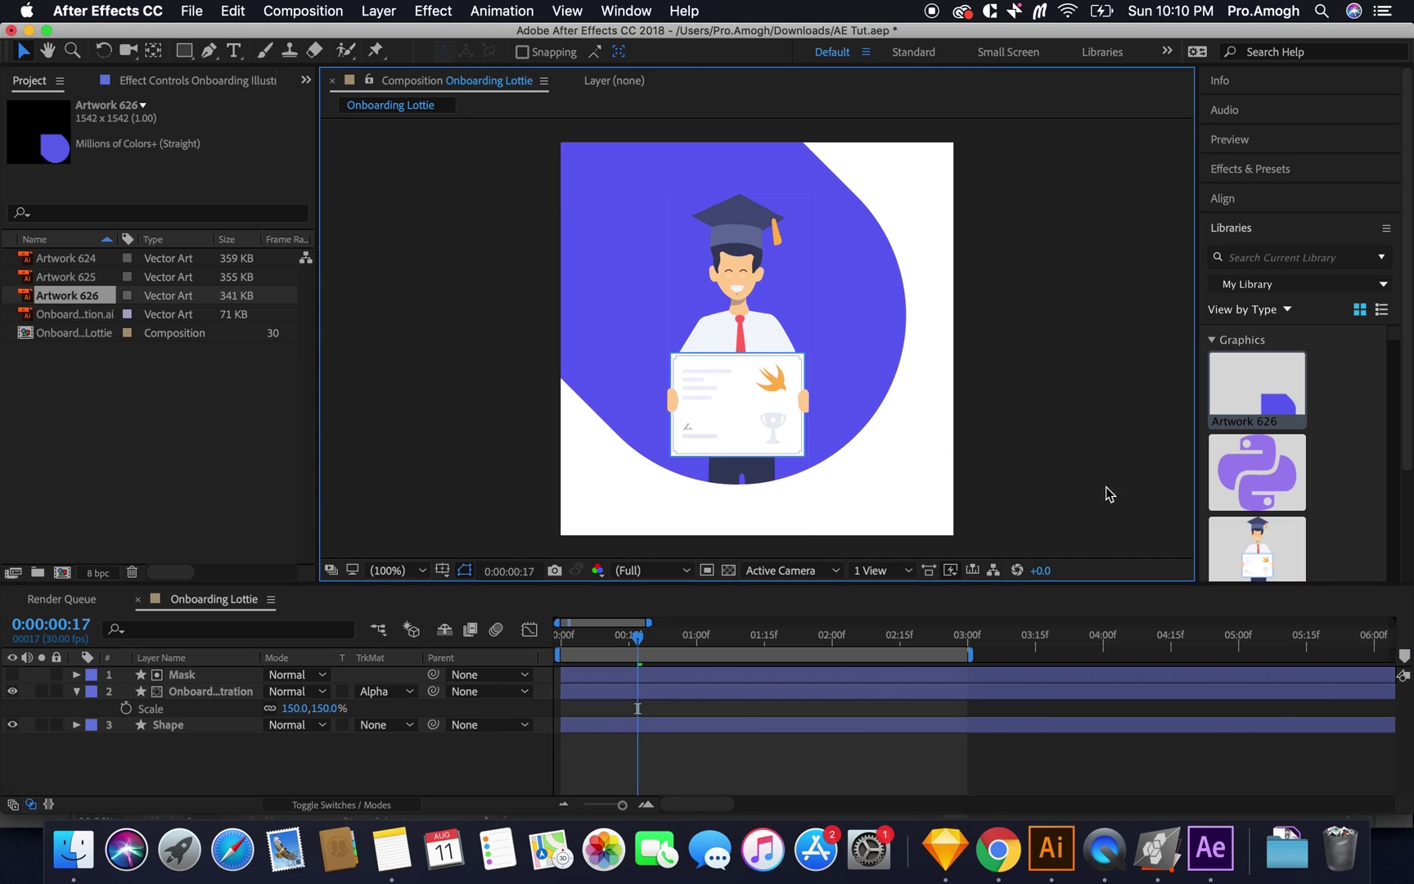
Step: Open the Bodymovin extension and render the Onboarding Lottie composition to data.json in the Onboarding Lottie folder
click(612, 9)
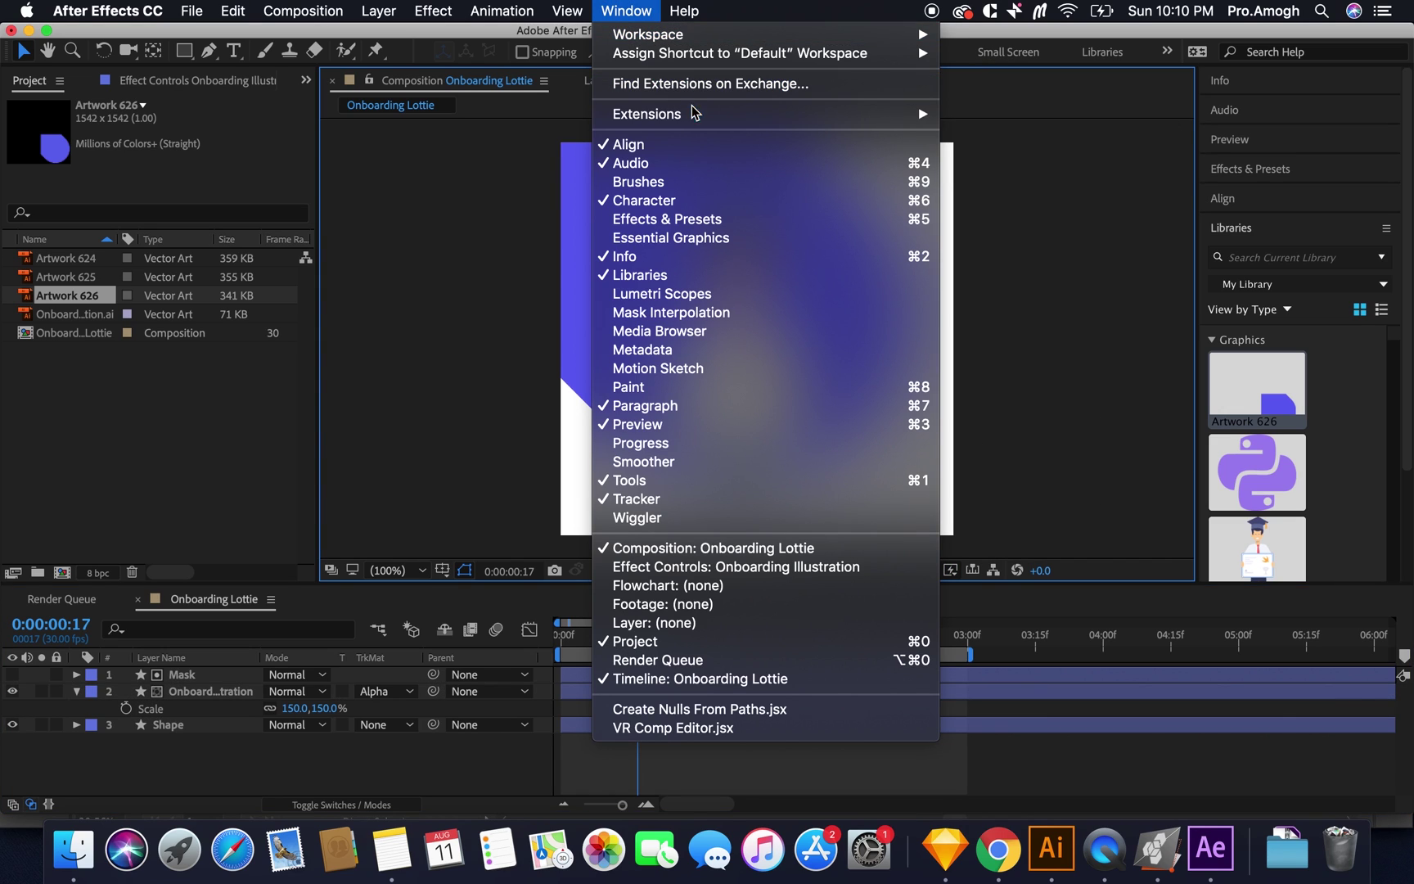
mouse_move(844, 115)
click(995, 169)
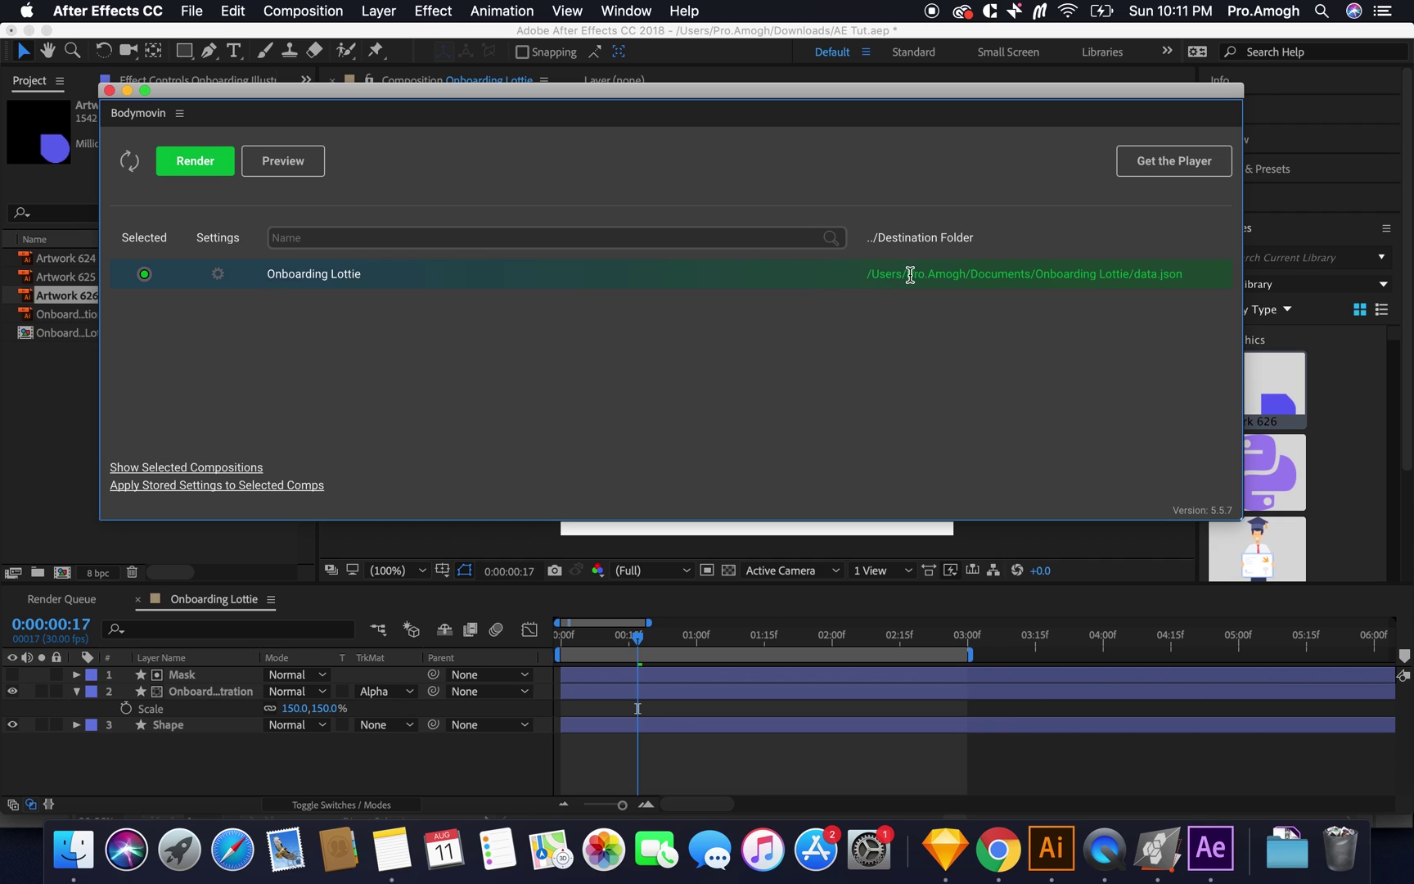
click(221, 173)
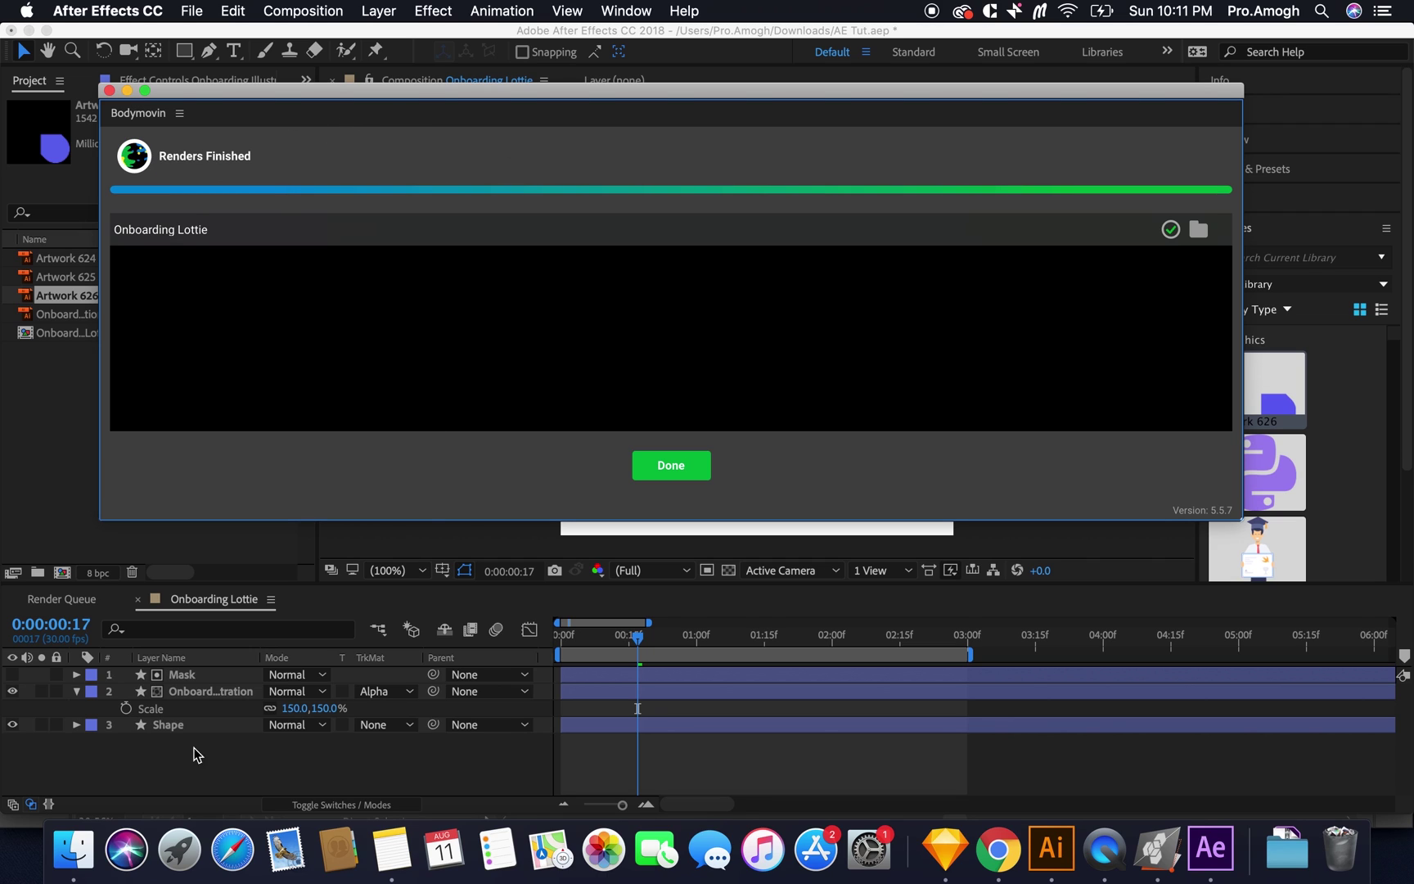
Step: Switch to Finder and open demo.html from the Onboarding Lottie folder in Chrome to preview the export
click(67, 855)
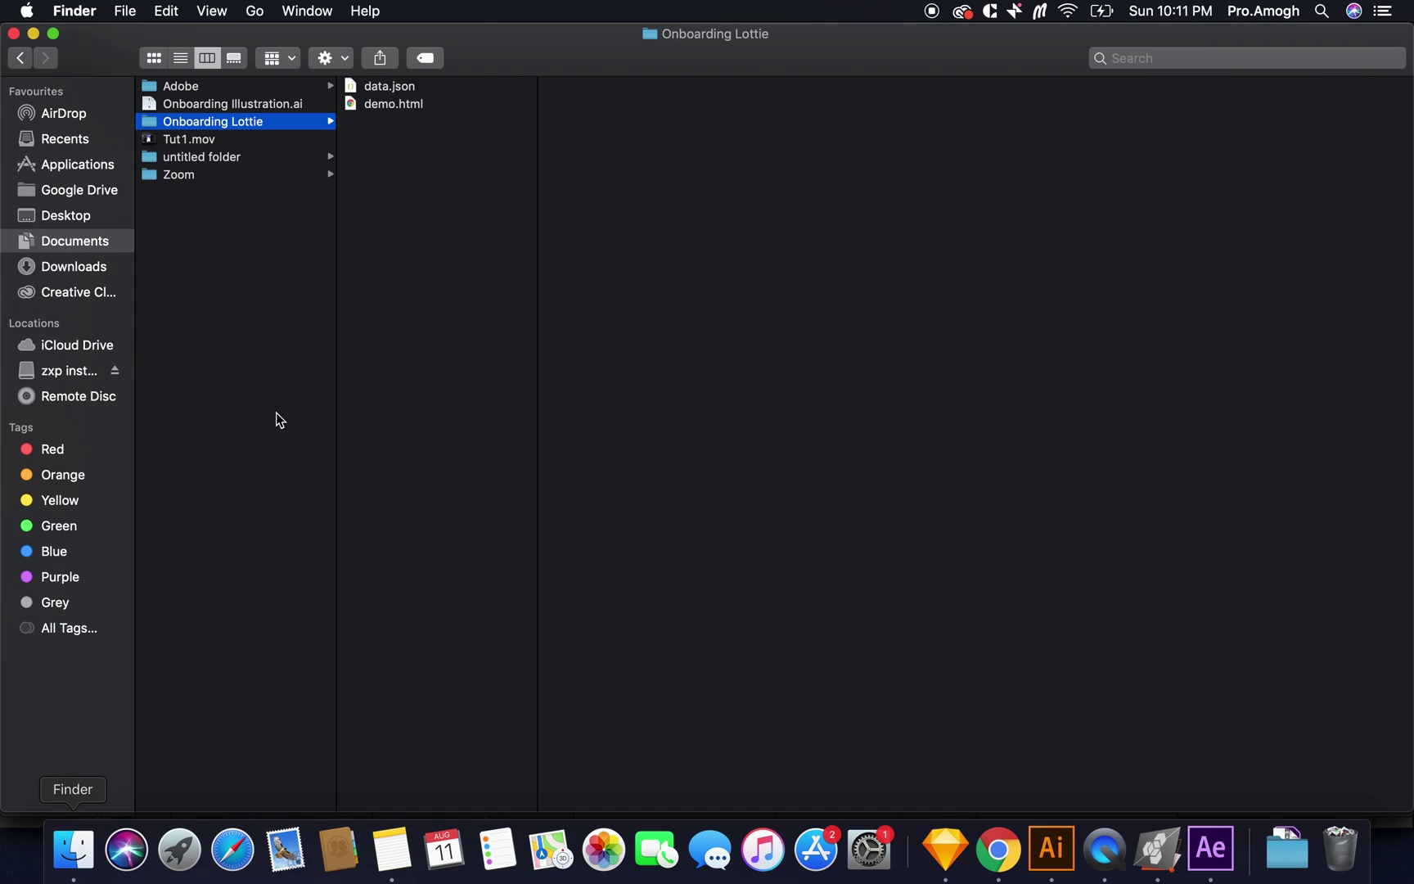
click(393, 103)
double_click(415, 105)
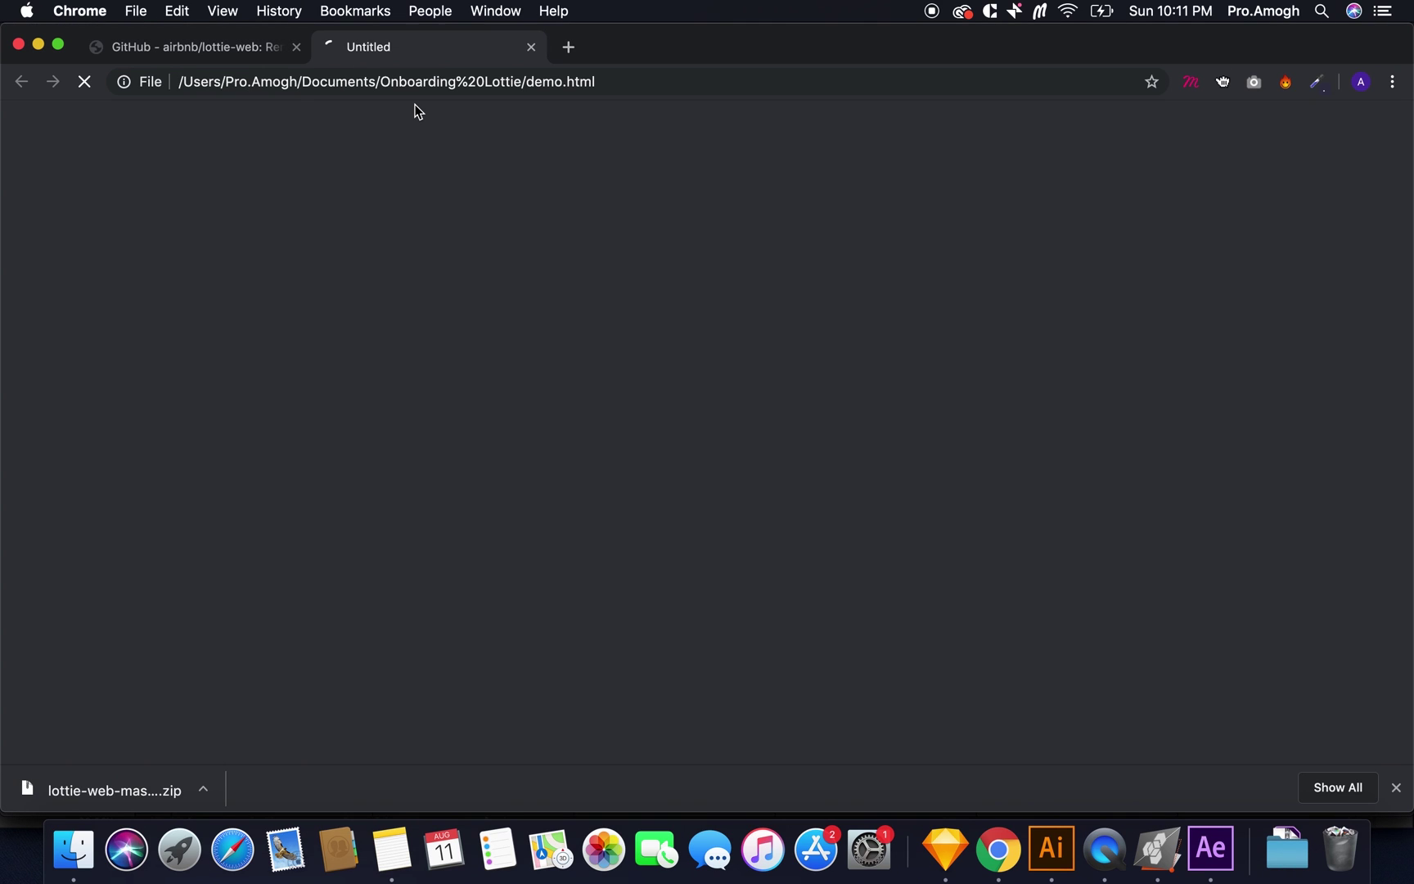